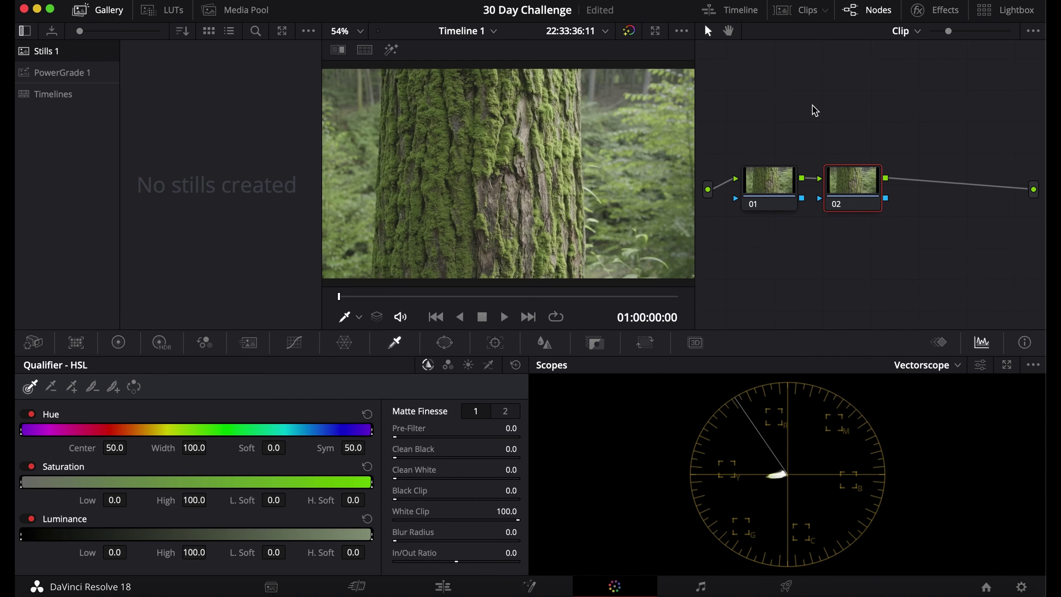
# Apply an X-T3 F-Log conversion LUT to node 02 and place the node next to the output.
pyautogui.moveTo(854, 186); pyautogui.dragTo(974, 185)
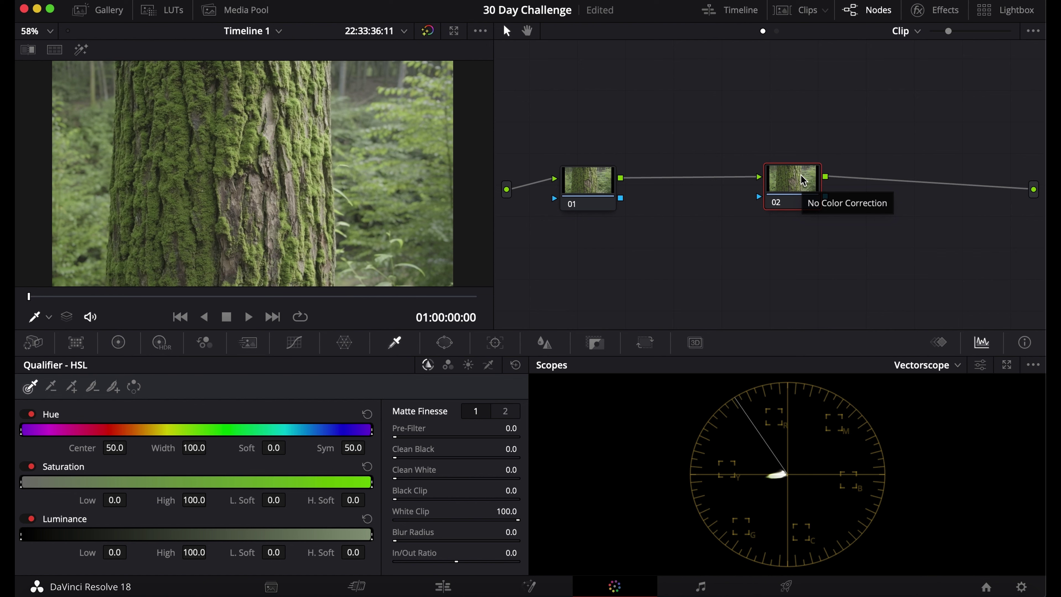
pyautogui.rightClick(803, 180)
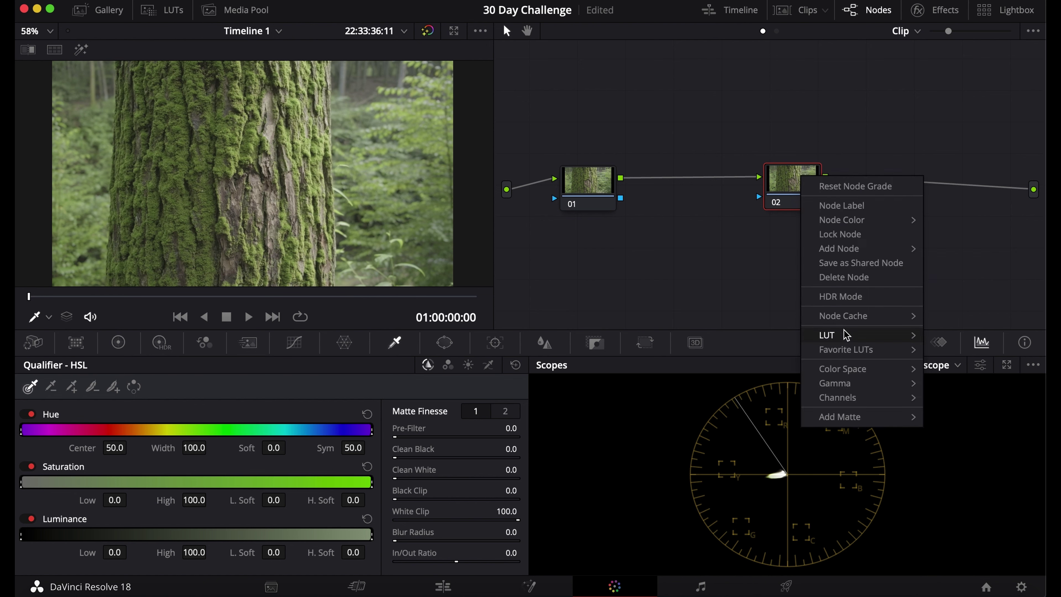
pyautogui.moveTo(845, 337)
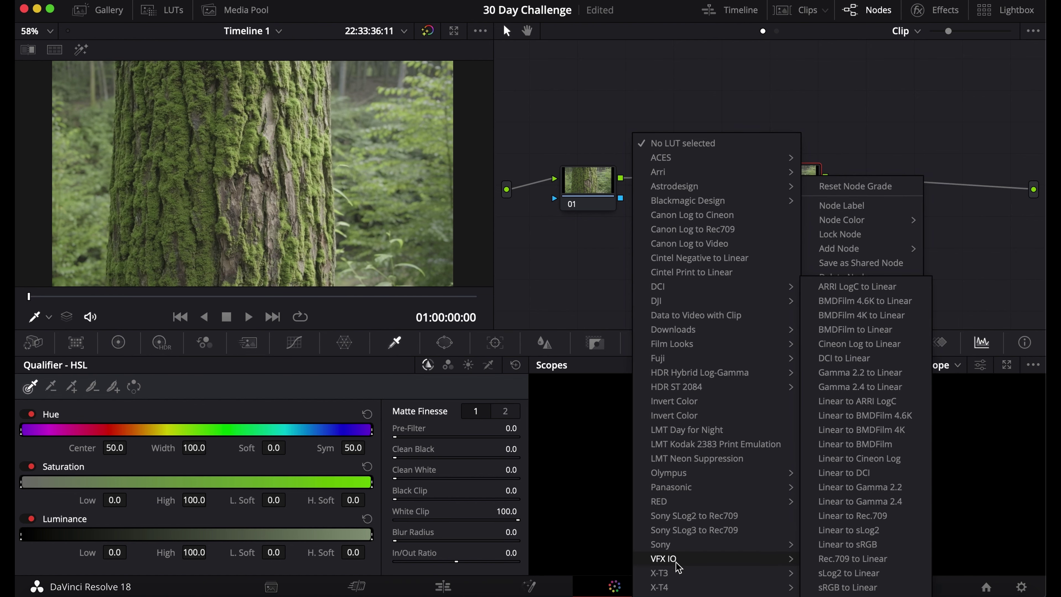
pyautogui.moveTo(675, 576)
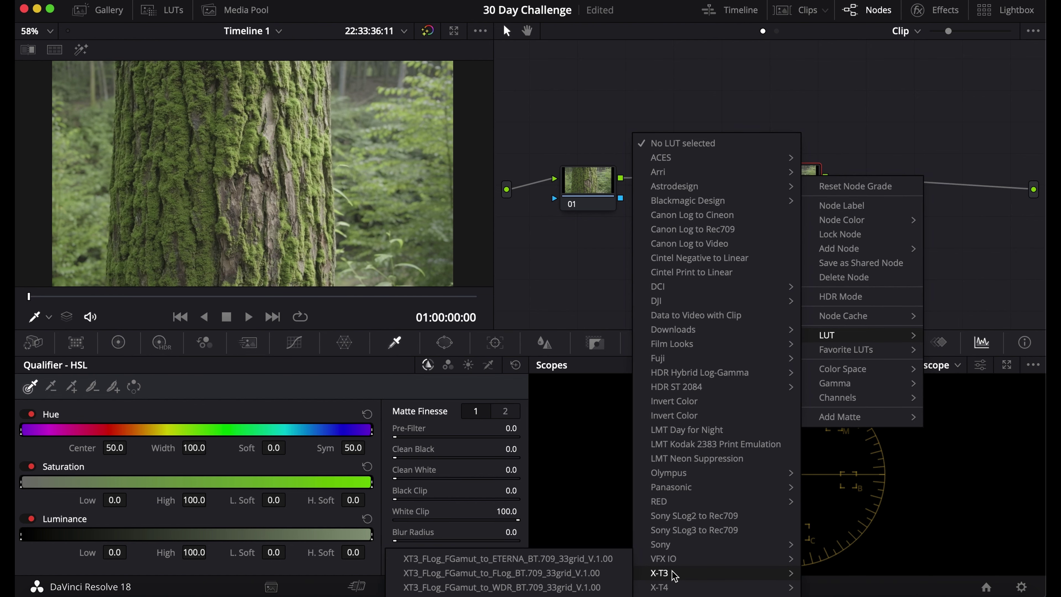
pyautogui.click(571, 561)
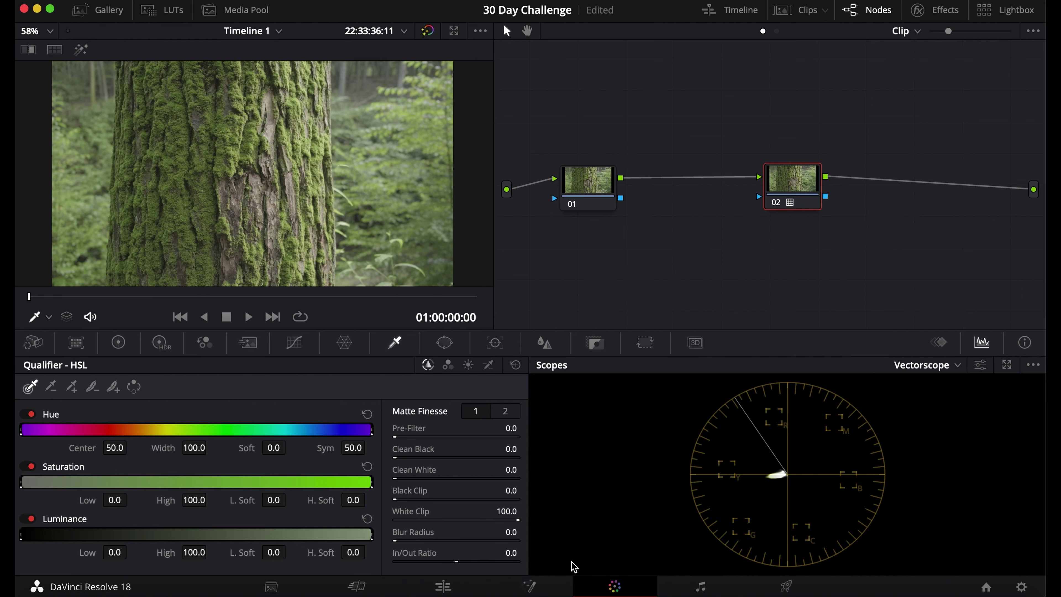
pyautogui.moveTo(785, 200); pyautogui.dragTo(976, 192)
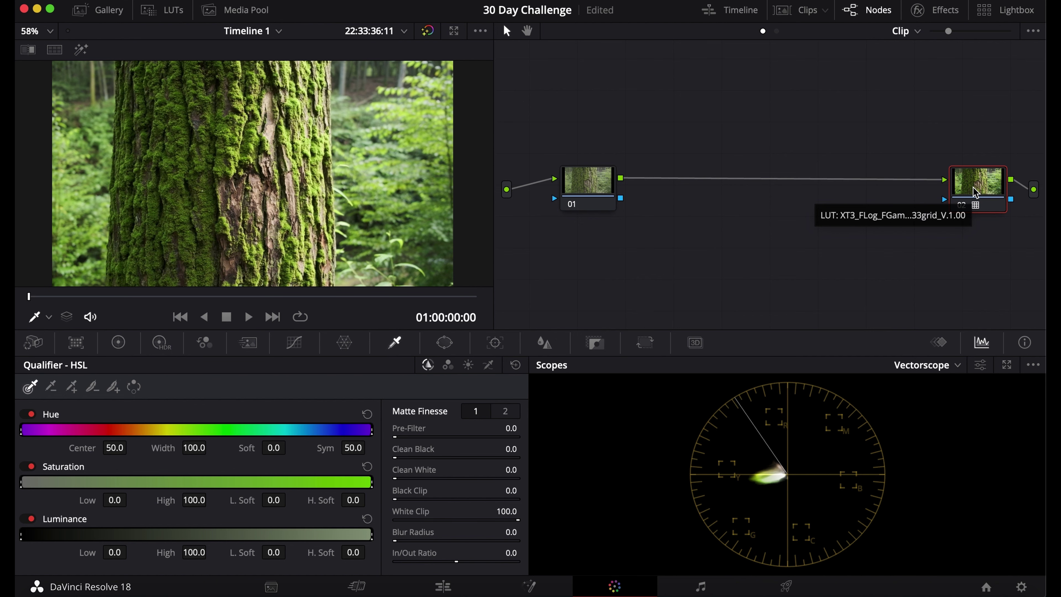
# Change node 02's LUT to XT3_FLog_FGamut_to_WDR_BT.709_33grid_V.1.00.
pyautogui.rightClick(975, 193)
pyautogui.moveTo(950, 335)
pyautogui.moveTo(782, 573)
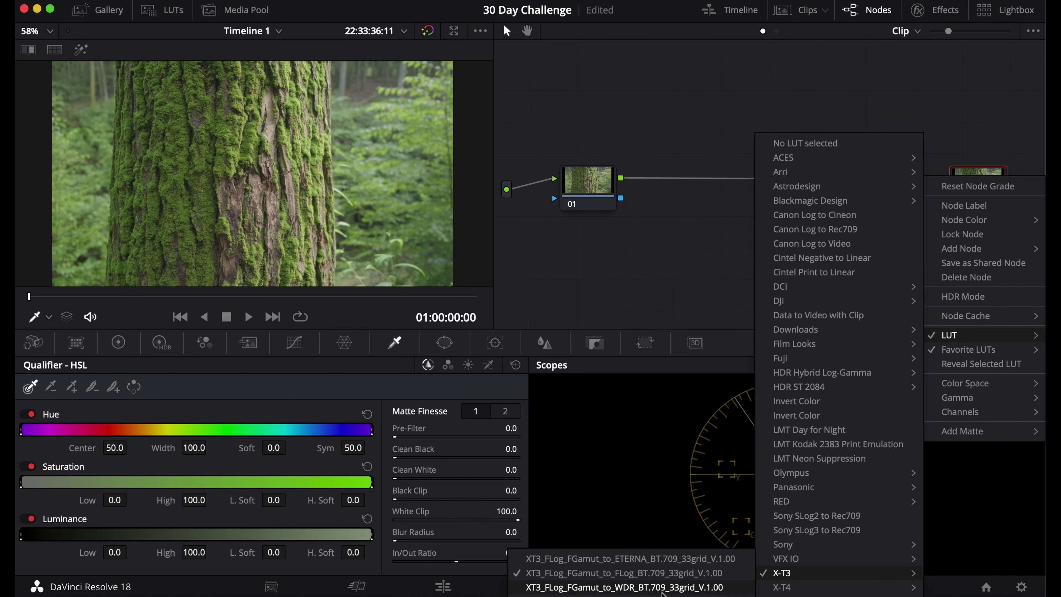
pyautogui.click(662, 589)
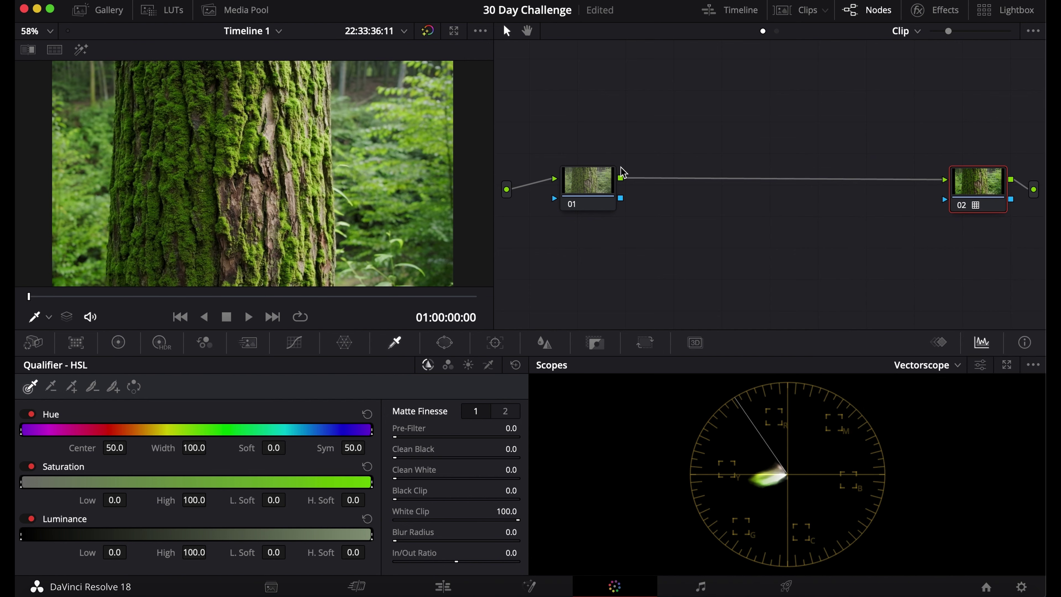
# Switch node 02's LUT to XT3_FLog_FGamut_to_ETERNA_BT.709_33grid_V.1.00.
pyautogui.rightClick(973, 196)
pyautogui.moveTo(949, 356)
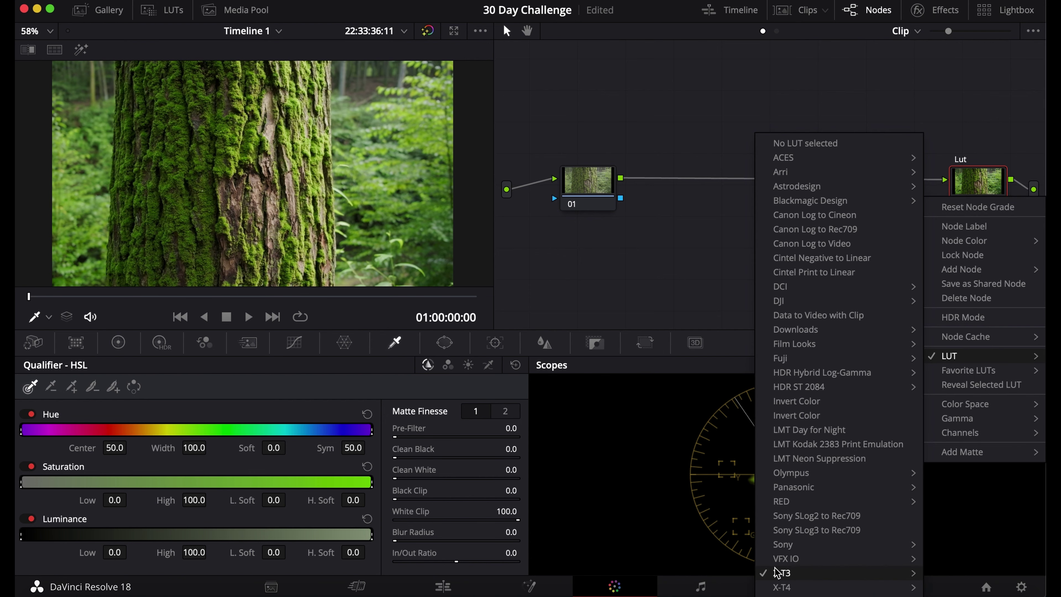
pyautogui.moveTo(777, 573)
pyautogui.click(689, 564)
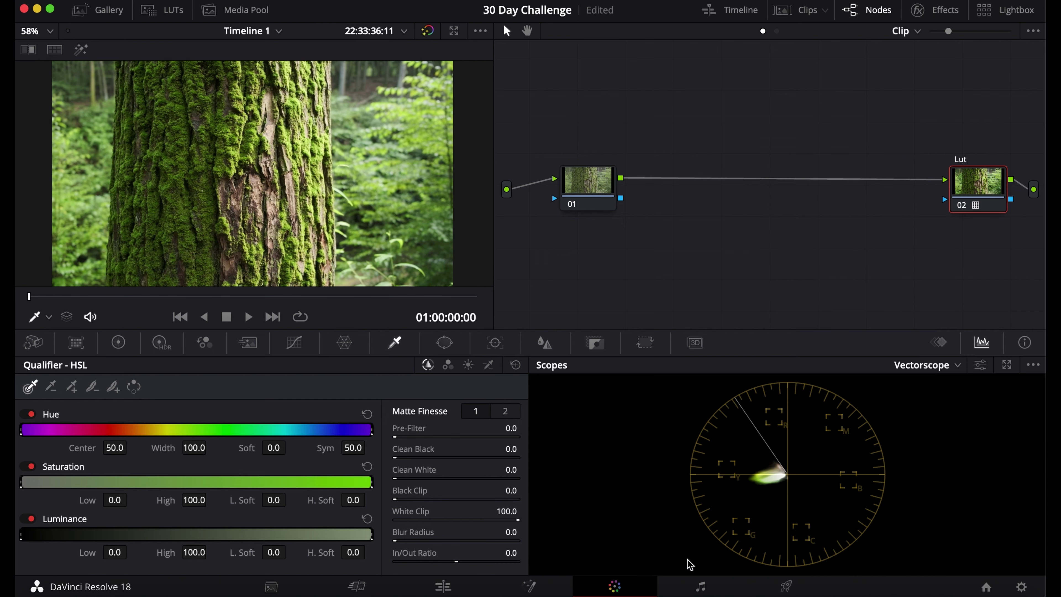
# Return the Lut node to XT3_FLog_FGamut_to_WDR_BT.709_33grid_V.1.00.
pyautogui.rightClick(987, 201)
pyautogui.moveTo(949, 348)
pyautogui.moveTo(781, 573)
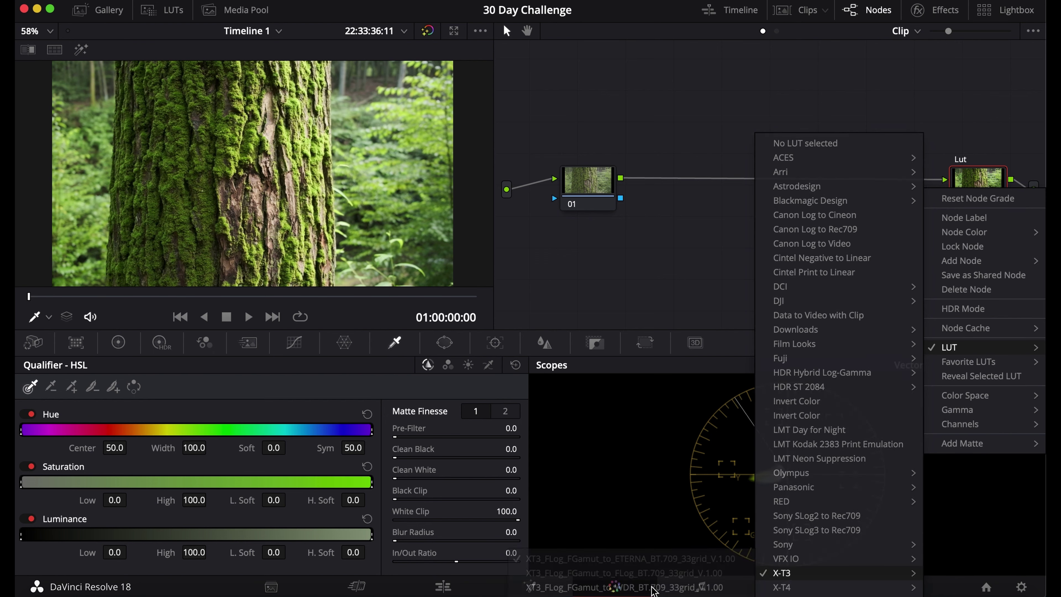
pyautogui.click(654, 588)
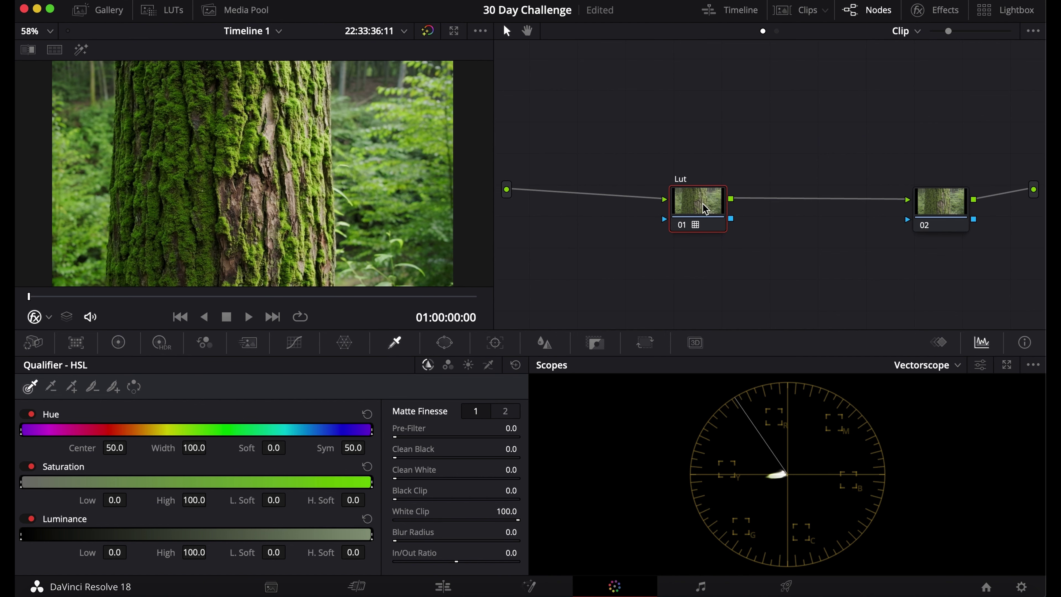
# Add the Color Space Transform effect to node 02 and label the node 709.
pyautogui.write('olor')
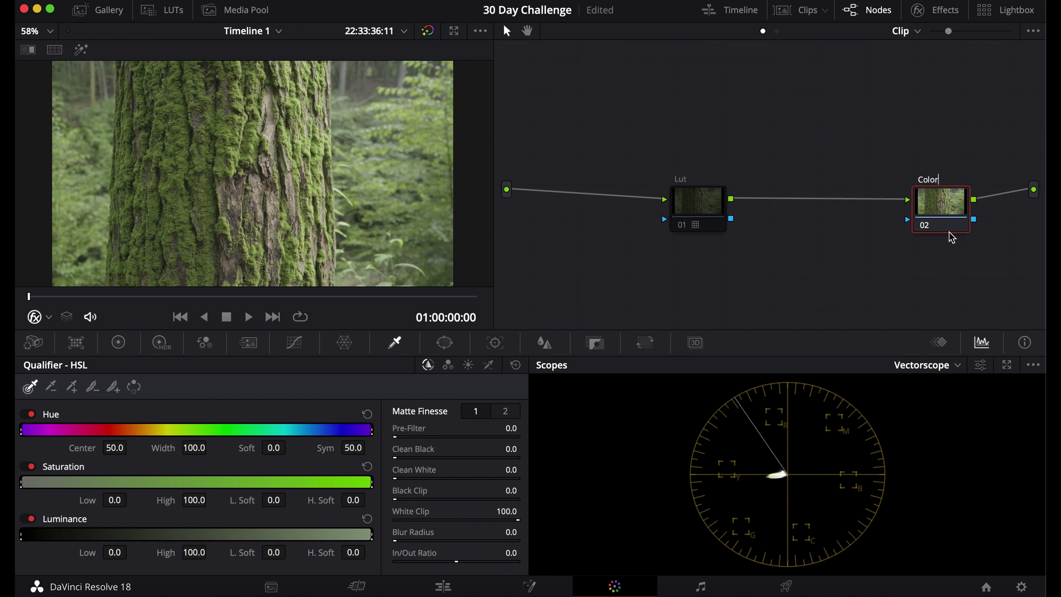
pyautogui.press('Return')
pyautogui.click(936, 9)
pyautogui.click(889, 51)
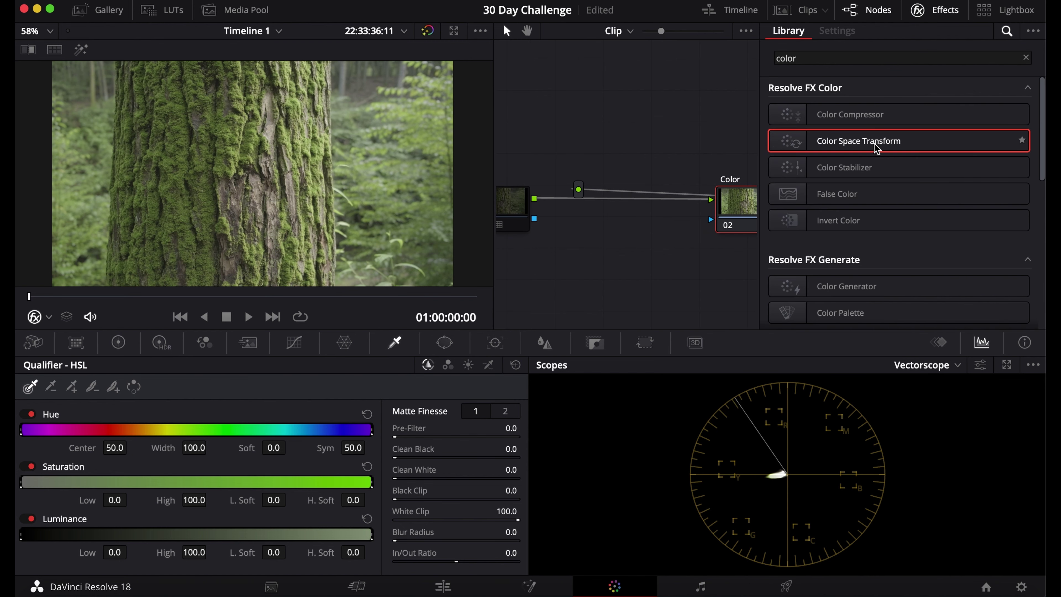
pyautogui.moveTo(876, 147); pyautogui.dragTo(737, 205)
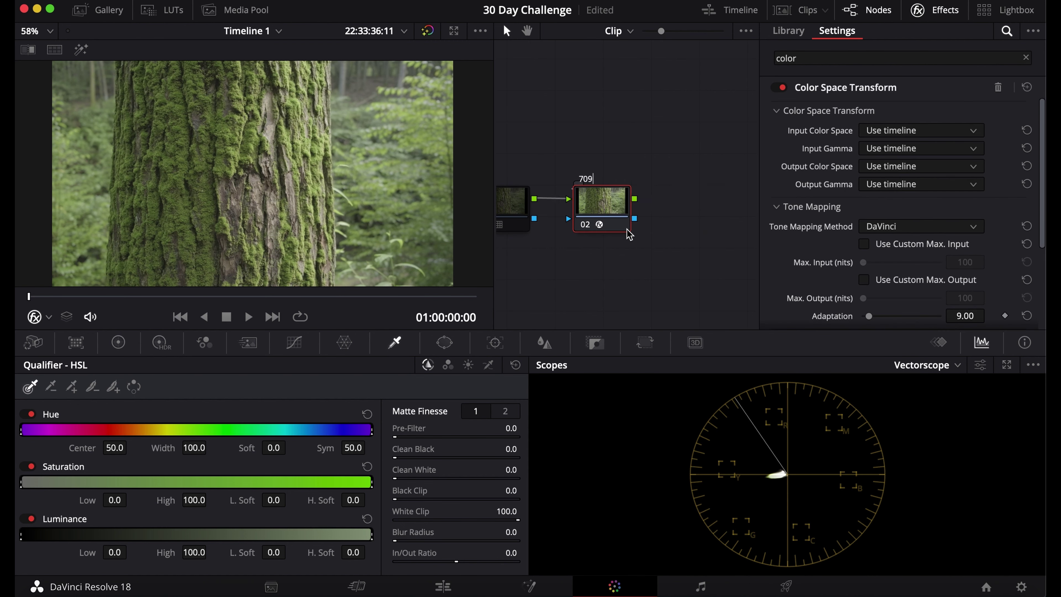
pyautogui.press('Return')
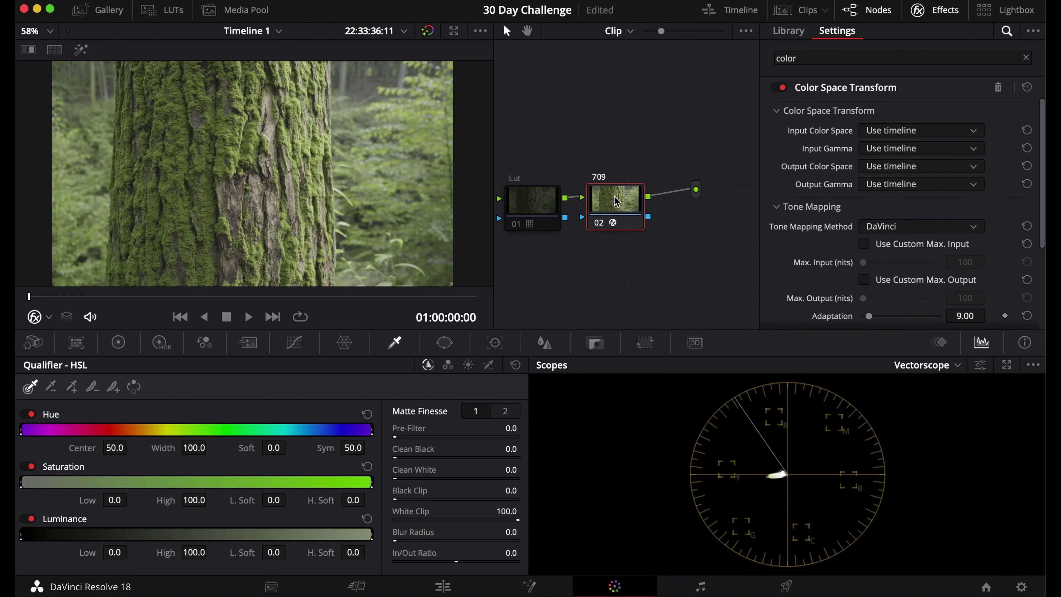
# Set the Color Space Transform's input color space to Rec.2020 and its input gamma to FujiFilm F-Log.
pyautogui.click(909, 130)
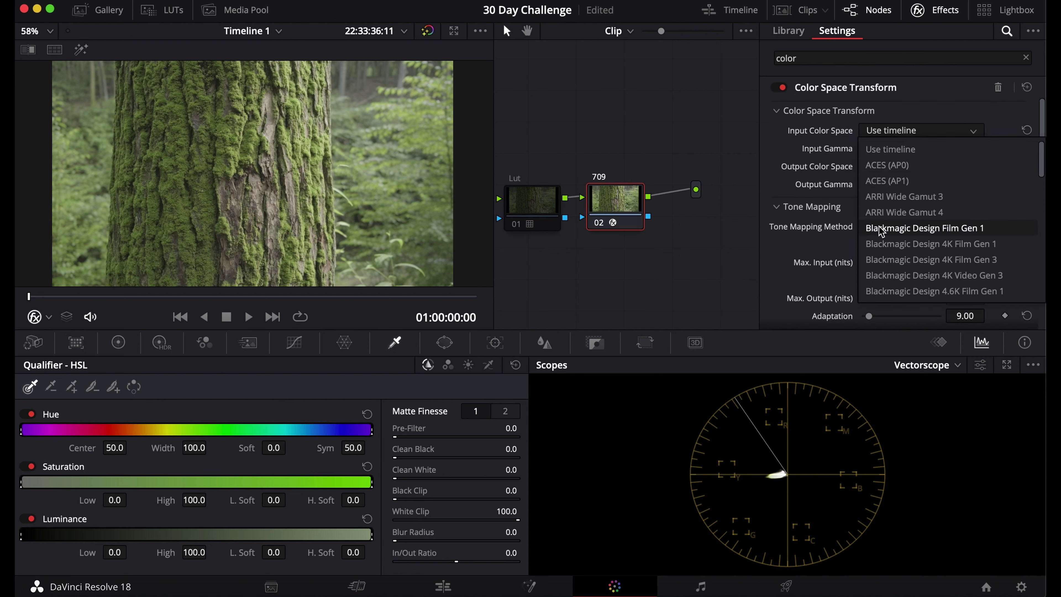
pyautogui.scroll(-10, 881, 231)
pyautogui.scroll(-5, 882, 231)
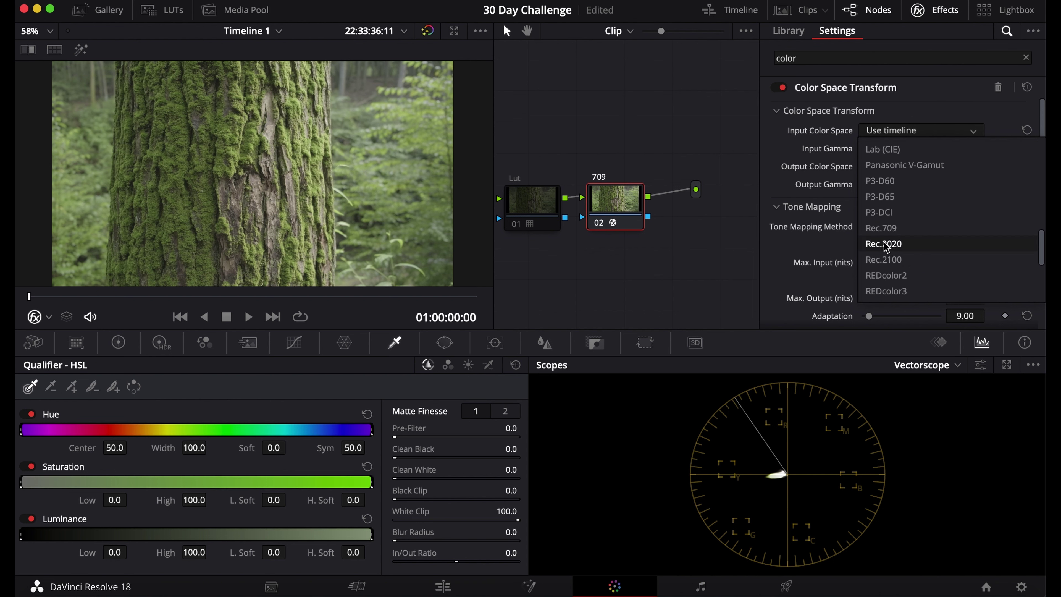
pyautogui.click(885, 244)
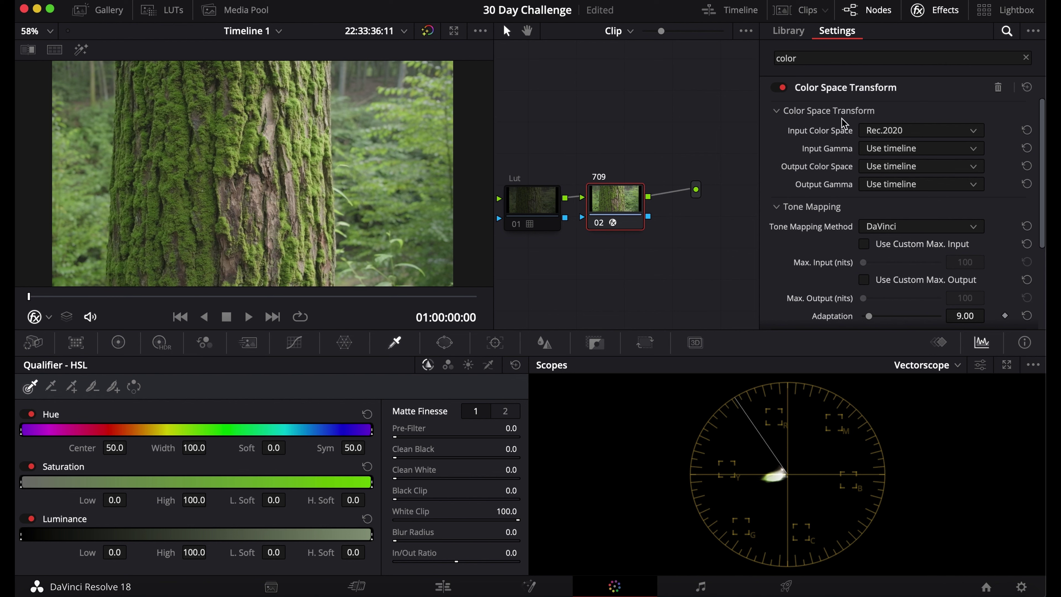
pyautogui.click(882, 148)
pyautogui.scroll(-6, 879, 280)
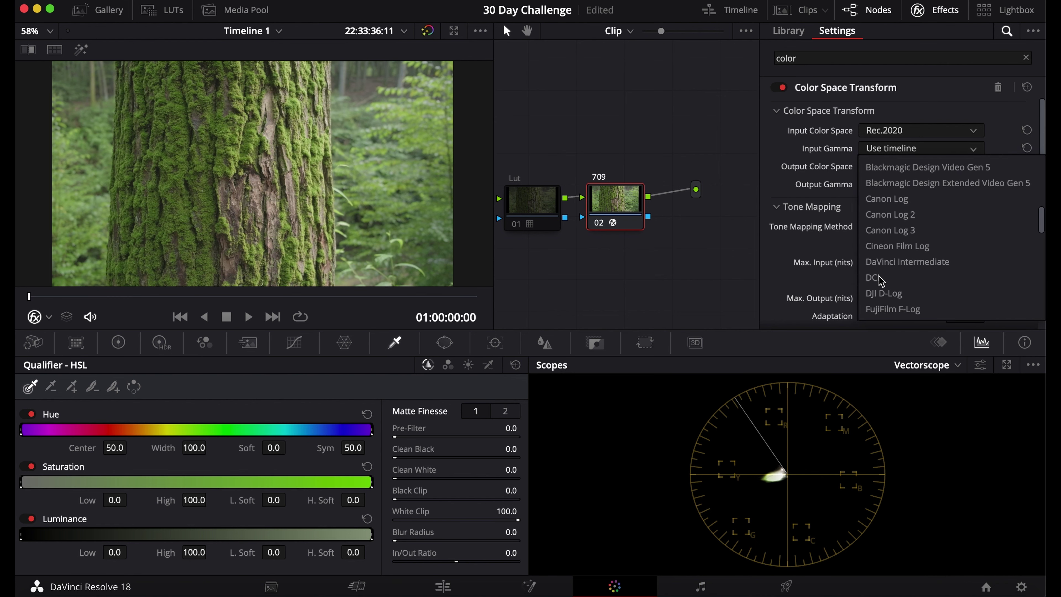
pyautogui.scroll(-3, 879, 279)
pyautogui.click(898, 211)
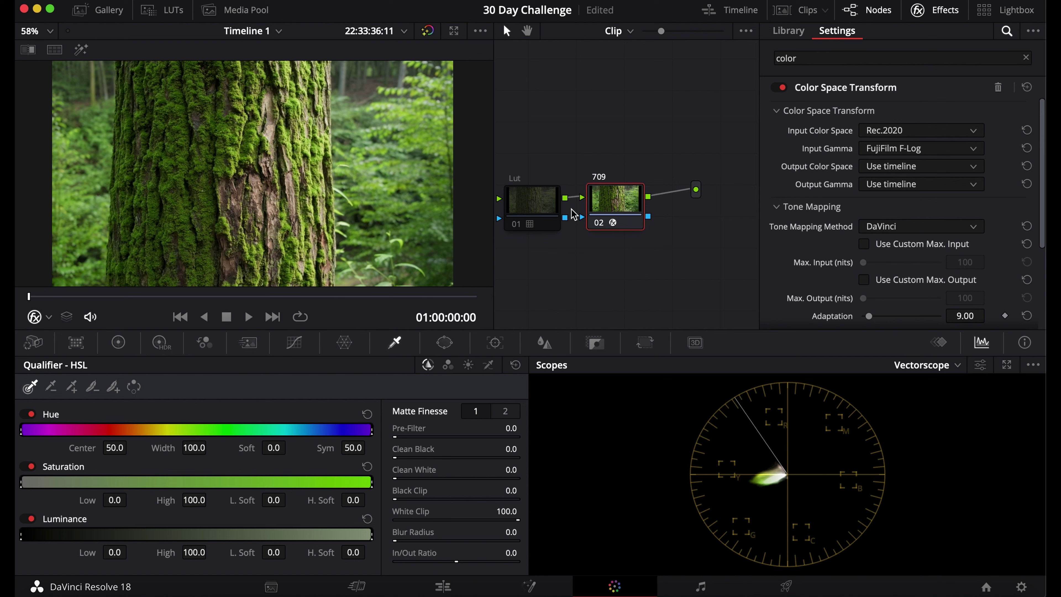
# Compare the 709 and Lut nodes by switching each one off and on, and close the effects library.
pyautogui.hotkey('ctrl', 'd')
pyautogui.hotkey('ctrl', 'd')
pyautogui.hotkey('ctrl', 'd')
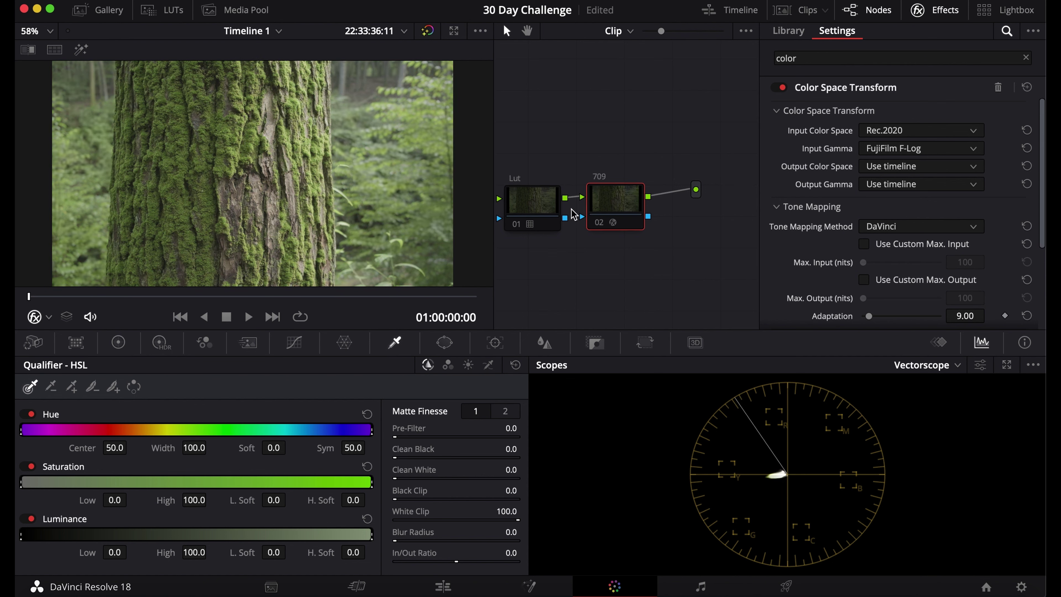
pyautogui.hotkey('ctrl', 'd')
pyautogui.hotkey('ctrl', 'd')
pyautogui.click(528, 200)
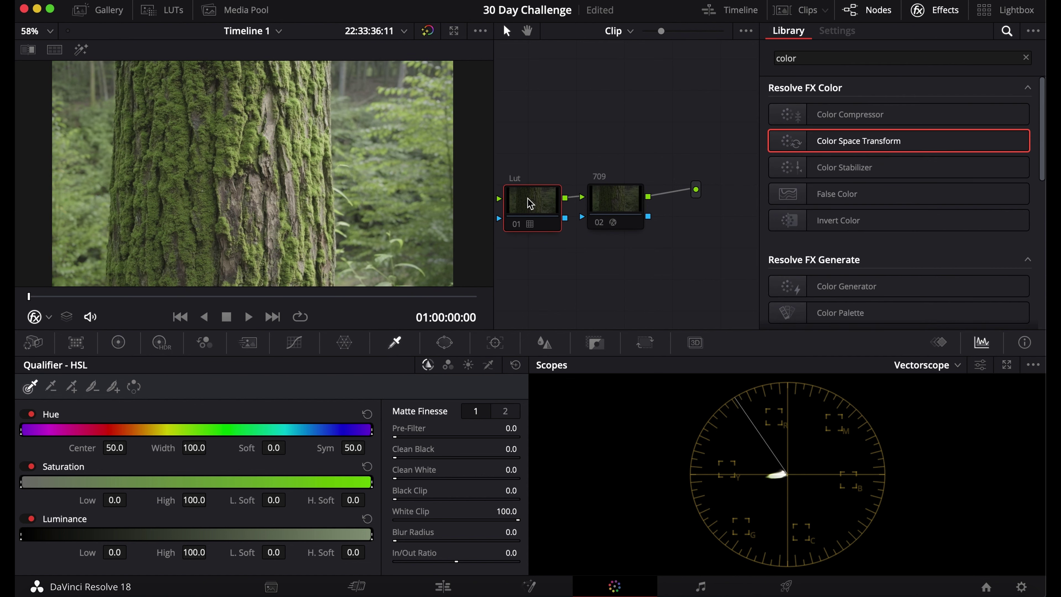
pyautogui.hotkey('ctrl', 'd')
pyautogui.hotkey('ctrl', 'd')
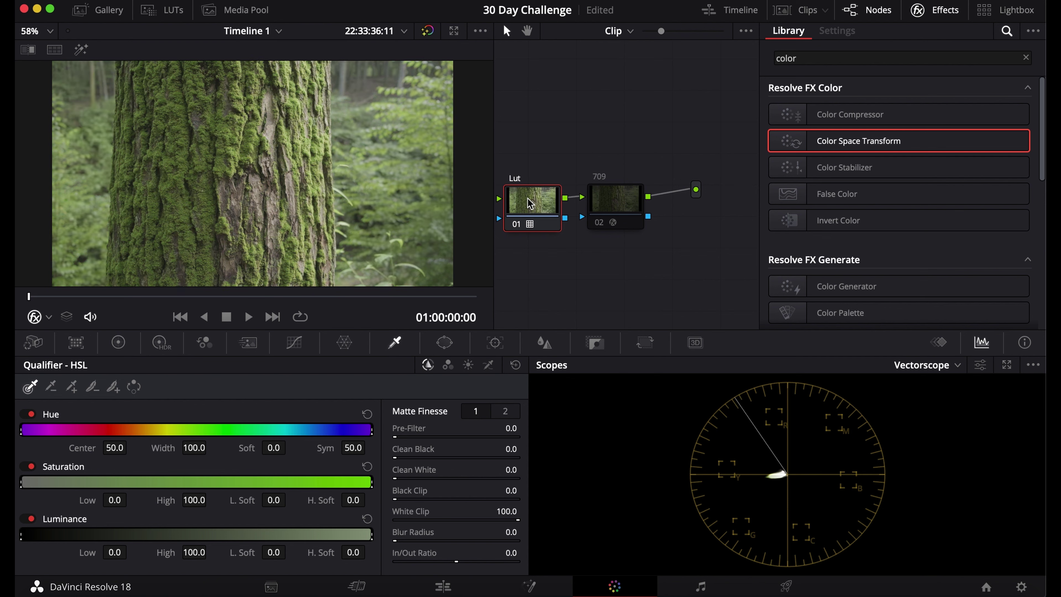
pyautogui.click(616, 198)
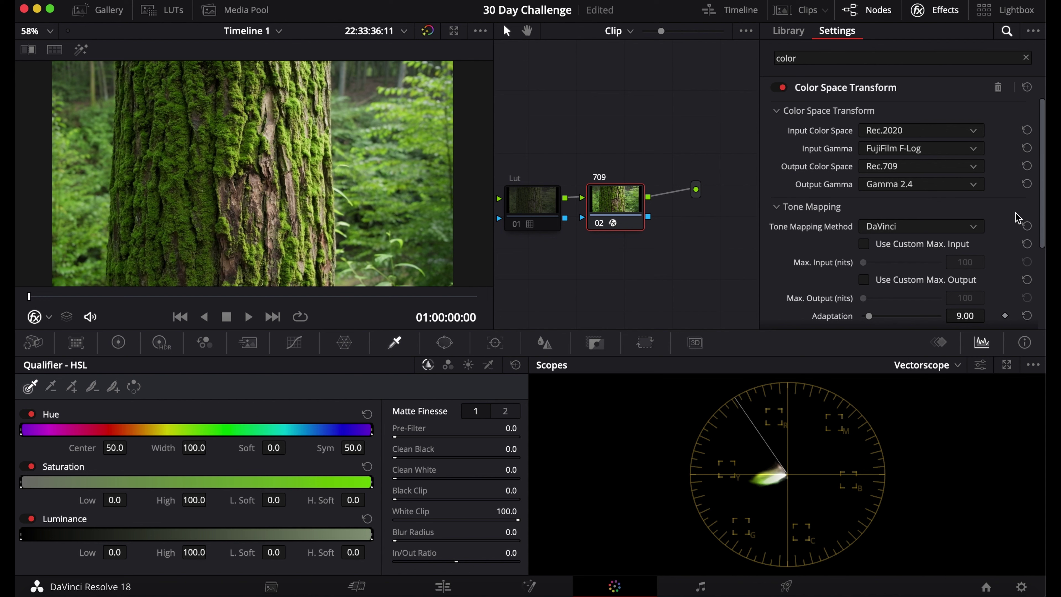
pyautogui.click(956, 5)
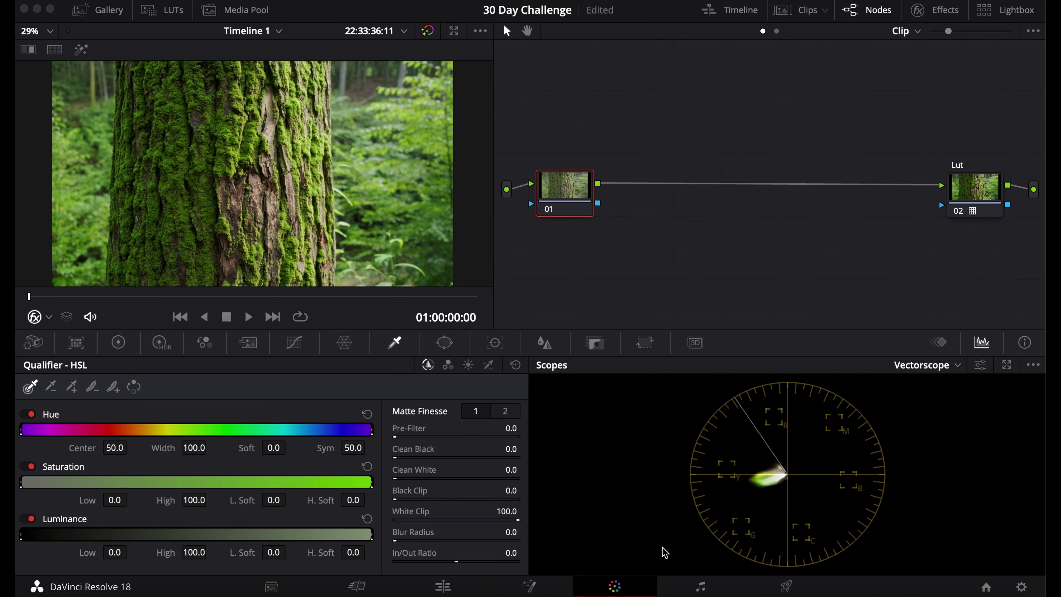
# Label node 01, which sits before the Lut node, as Exp.
pyautogui.rightClick(562, 180)
pyautogui.click(616, 219)
pyautogui.moveTo(973, 213)
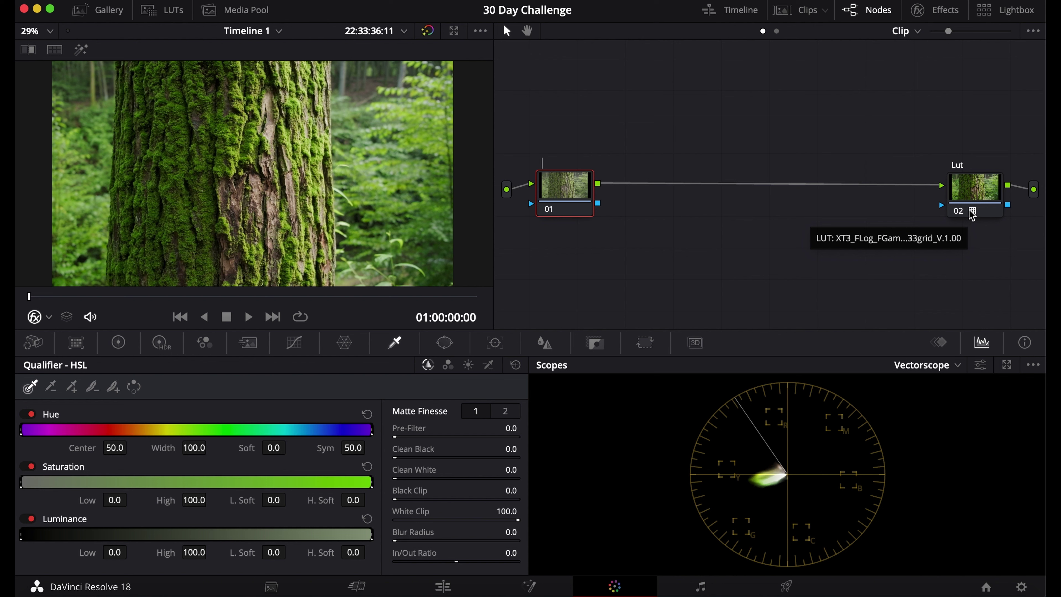
pyautogui.write('Exp')
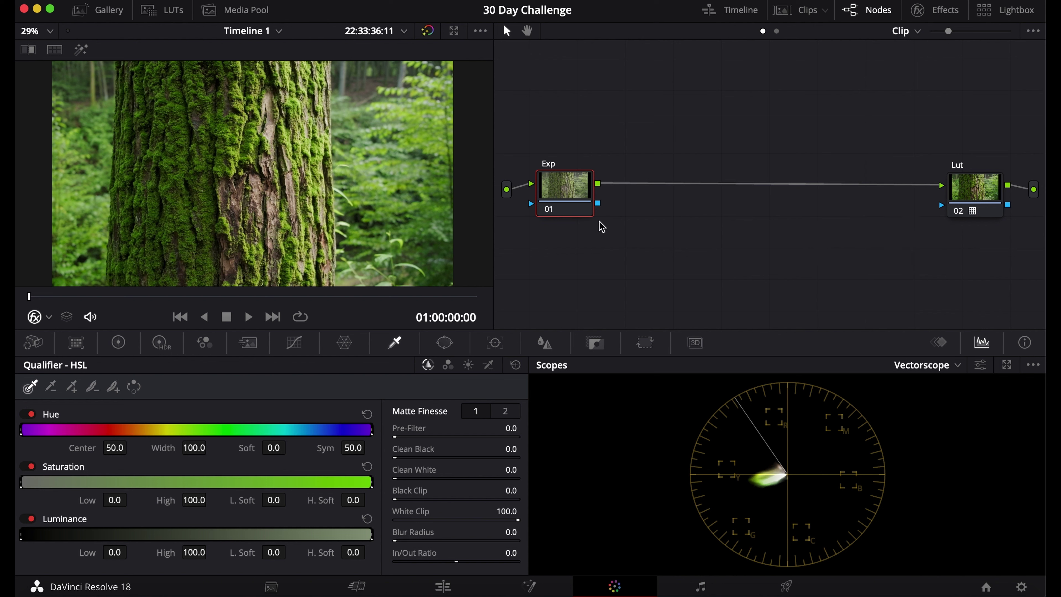
# Show the primaries color wheels for the Exp node and switch the scope to Waveform.
pyautogui.click(118, 342)
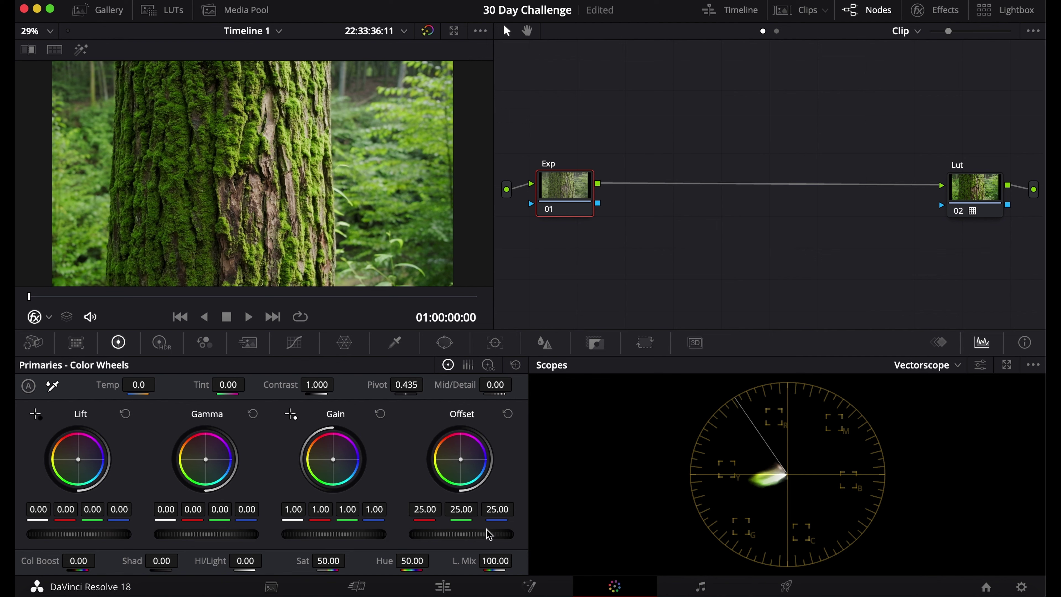
pyautogui.click(907, 370)
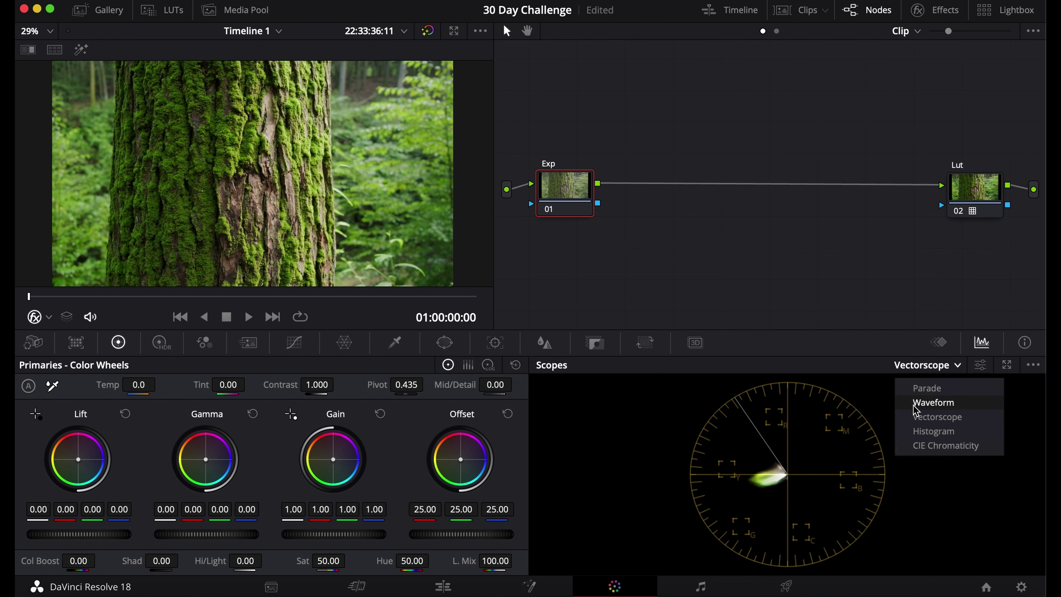
pyautogui.click(933, 403)
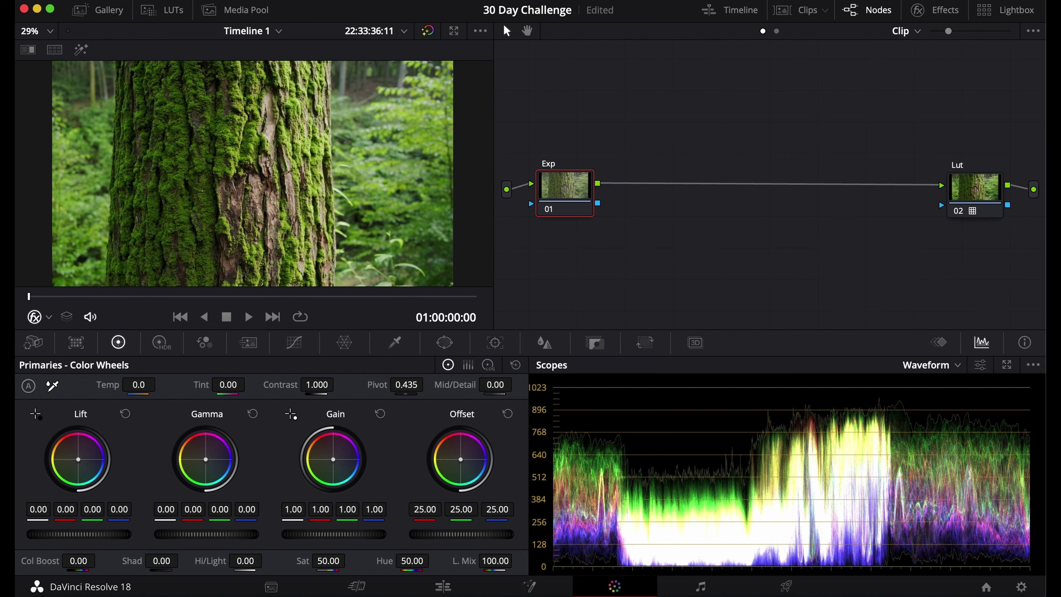
# Try lowering the Exp node's Offset to 18.10 and to 23.45, resetting it each time.
pyautogui.moveTo(461, 535); pyautogui.dragTo(443, 535)
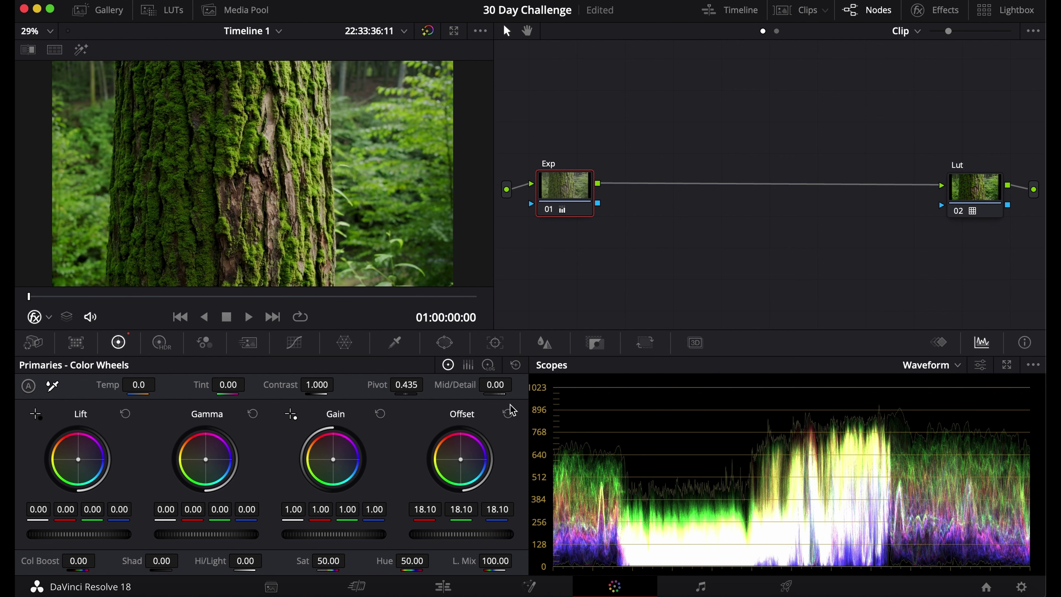
pyautogui.click(508, 414)
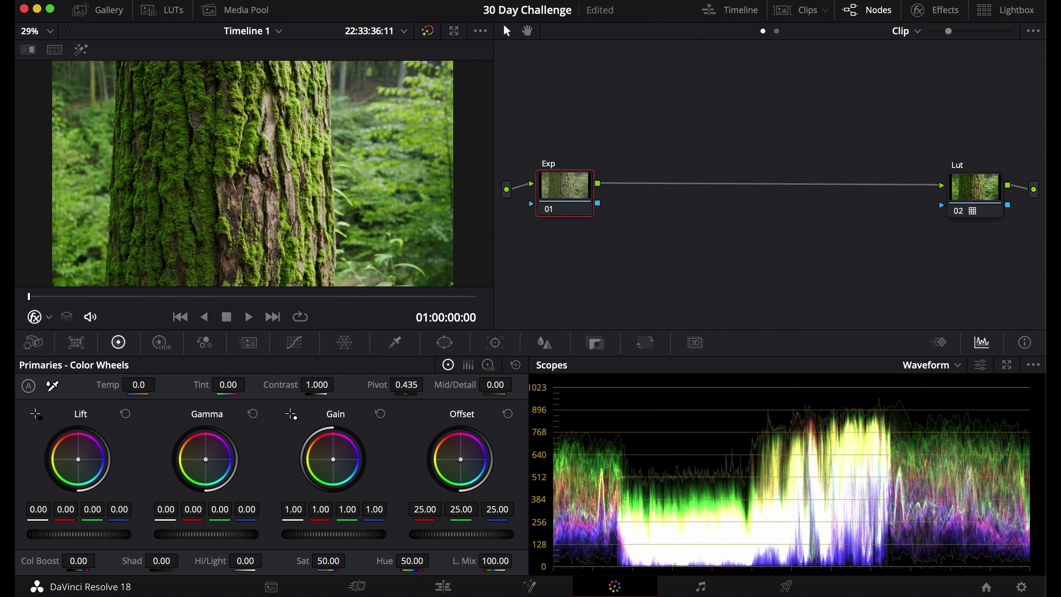
pyautogui.moveTo(460, 534)
pyautogui.mouseDown()
pyautogui.moveTo(468, 534)
pyautogui.moveTo(442, 534)
pyautogui.mouseUp()
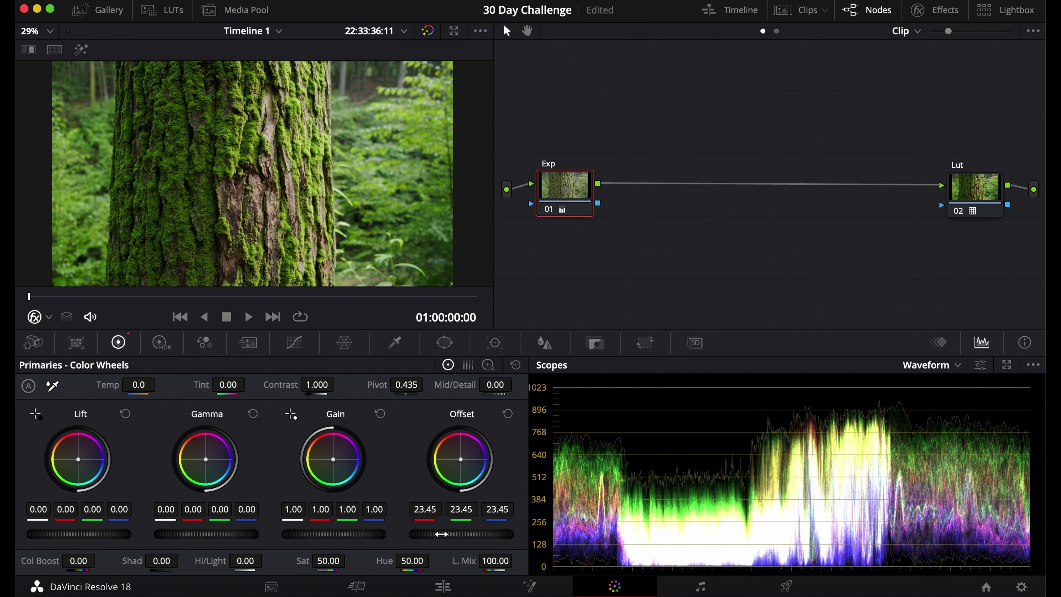
pyautogui.click(507, 414)
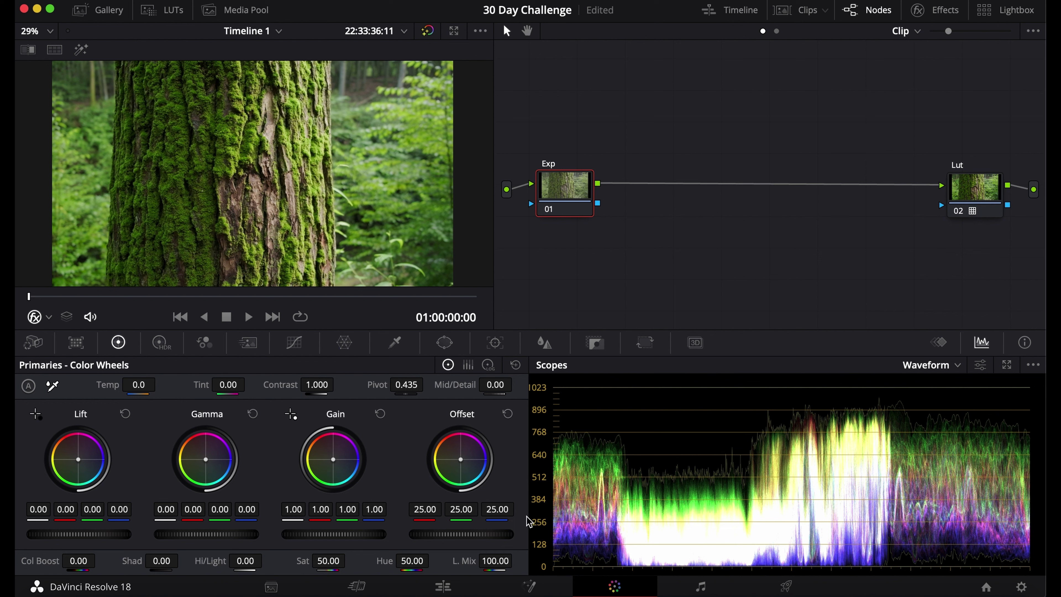
# Try lowering the Exp node's Offset to 11.20, and reset it.
pyautogui.moveTo(470, 534); pyautogui.dragTo(418, 534)
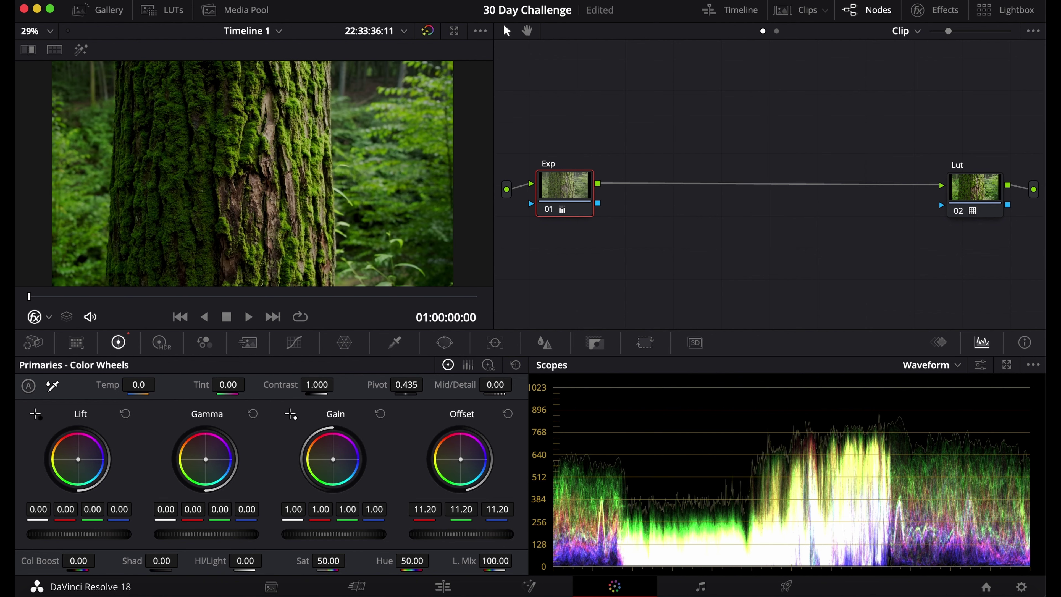
pyautogui.click(508, 414)
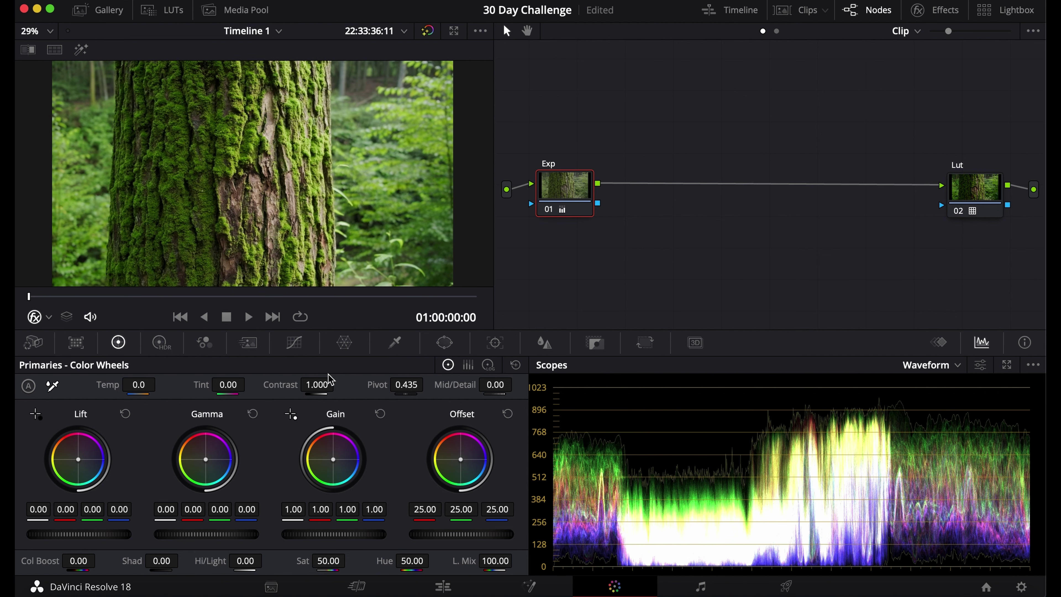
# Set the Exp node's HDR color wheels to the Rec.2020 color space and FujiFilm F-Log gamma.
pyautogui.click(161, 342)
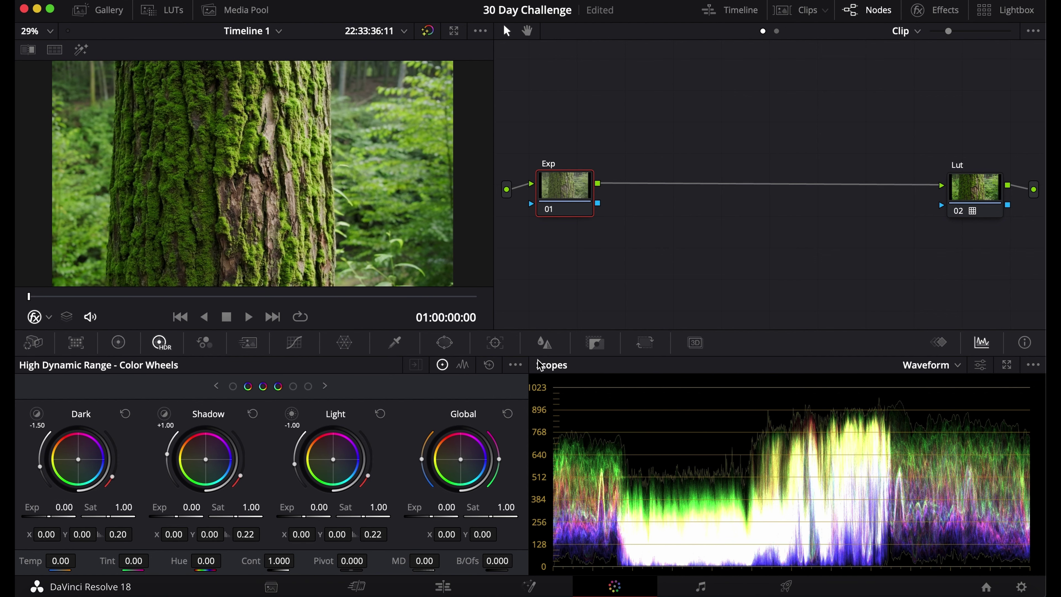
pyautogui.click(515, 366)
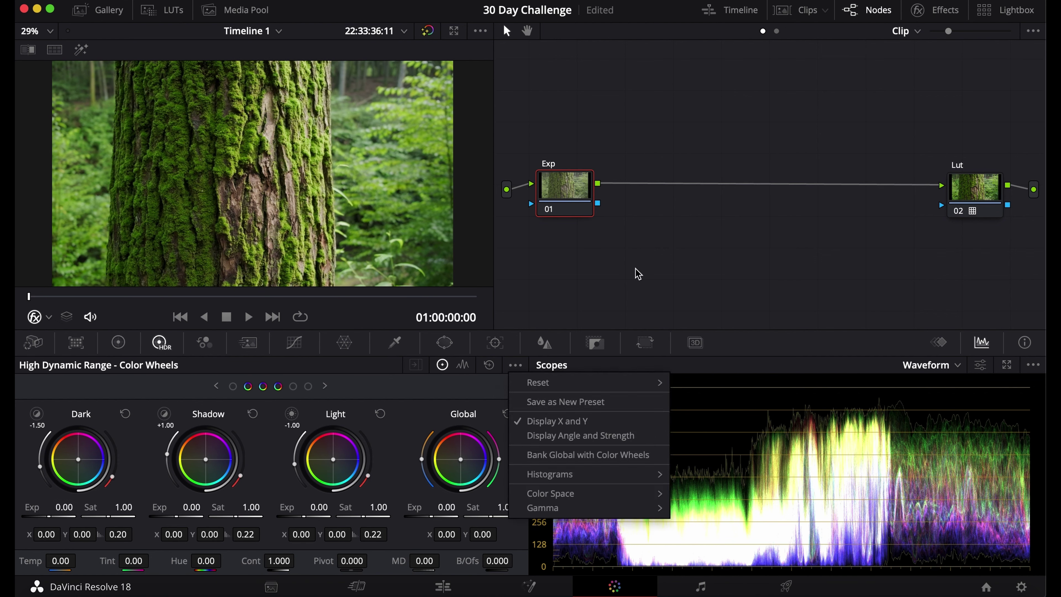
pyautogui.click(624, 256)
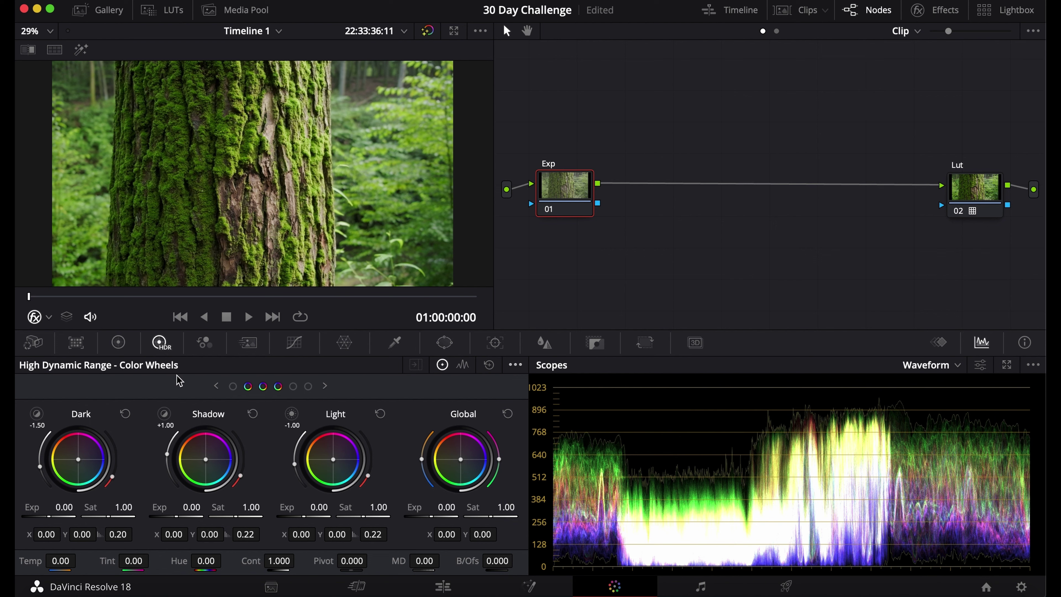
pyautogui.click(516, 366)
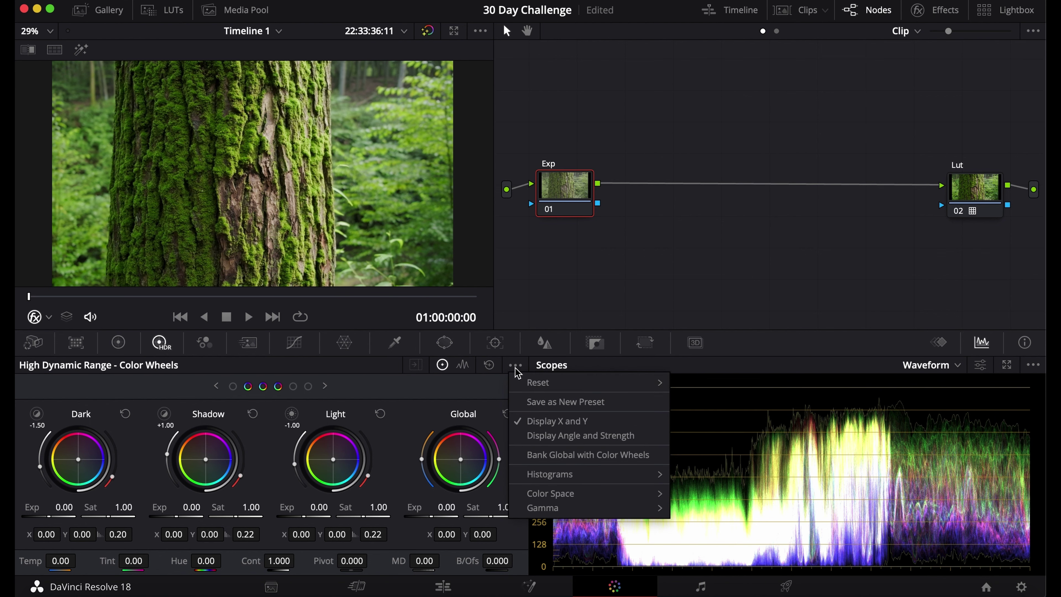
pyautogui.moveTo(544, 493)
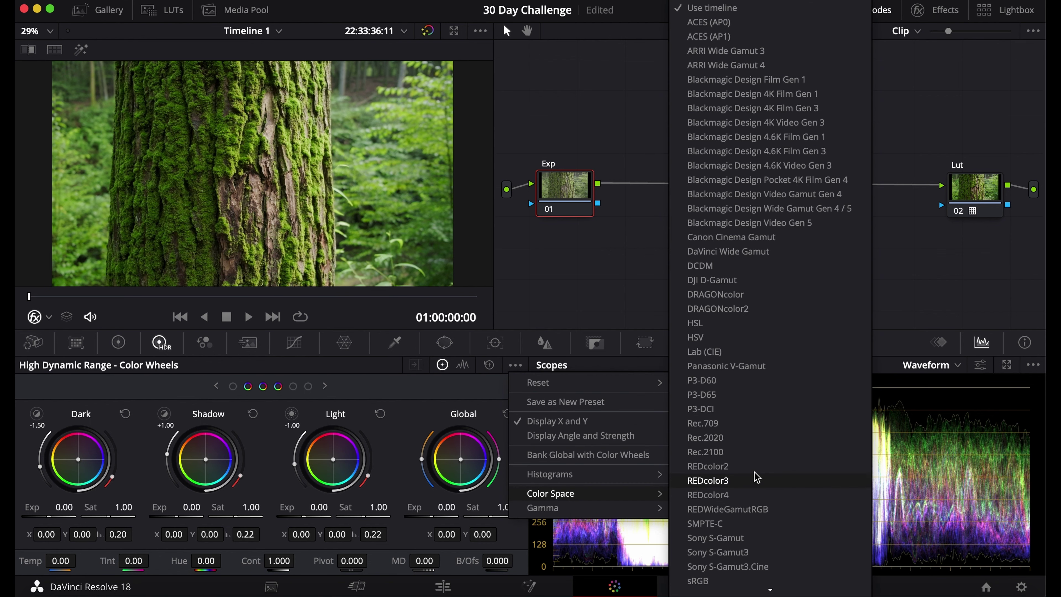
pyautogui.click(746, 437)
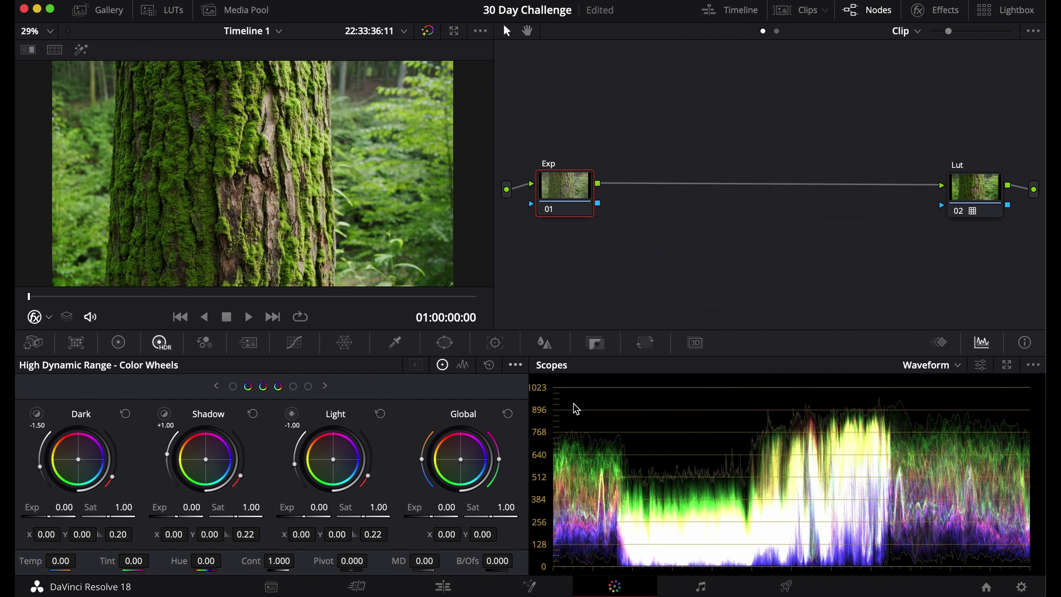
pyautogui.click(516, 365)
pyautogui.moveTo(543, 508)
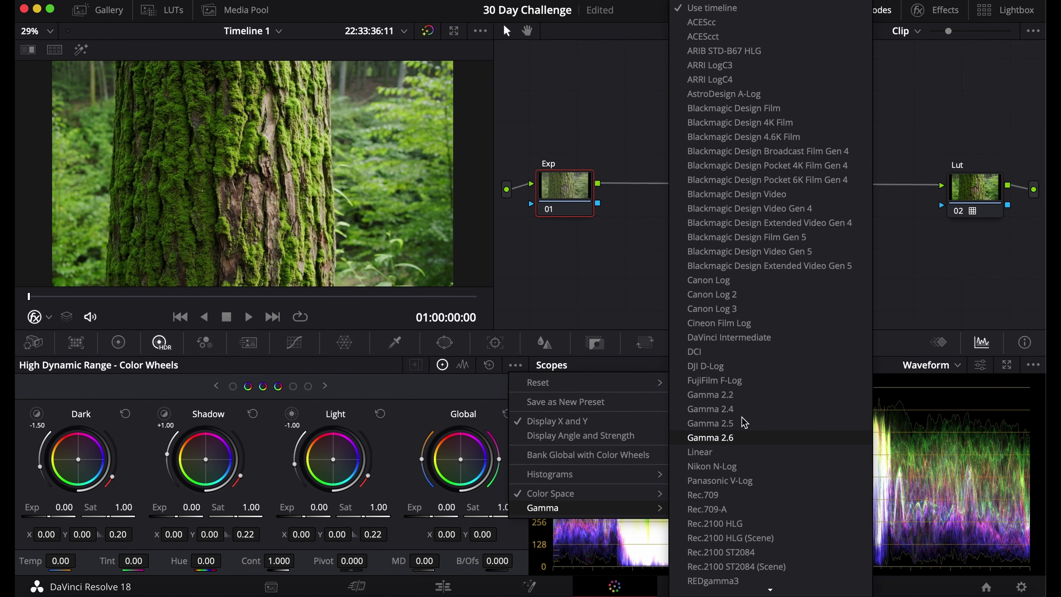
pyautogui.click(737, 380)
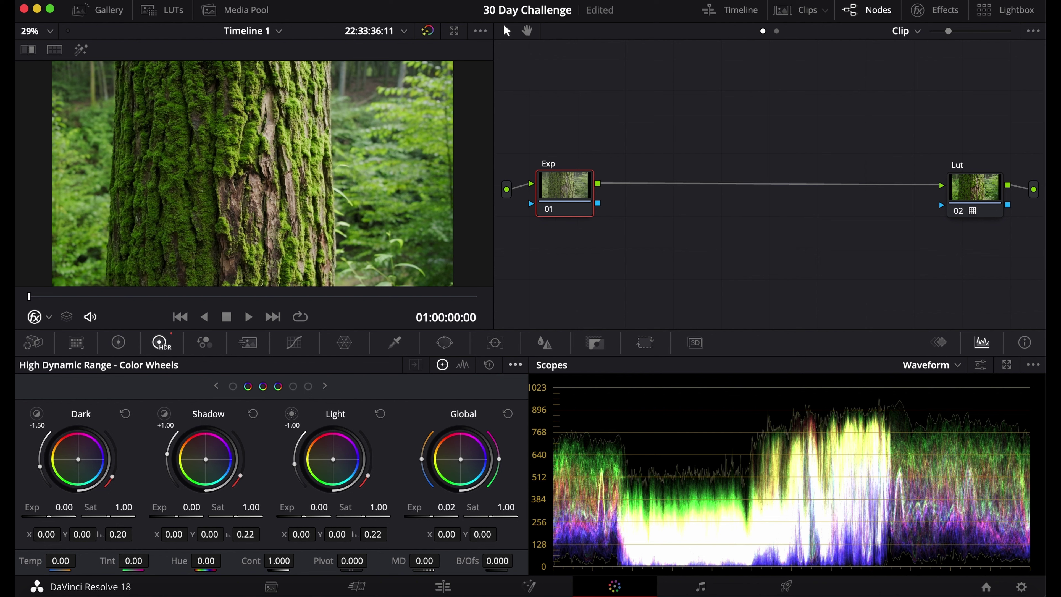
# Try lowering the Exp node's HDR Global exposure to -2.39, and reset the adjustment.
pyautogui.moveTo(446, 507); pyautogui.dragTo(407, 507)
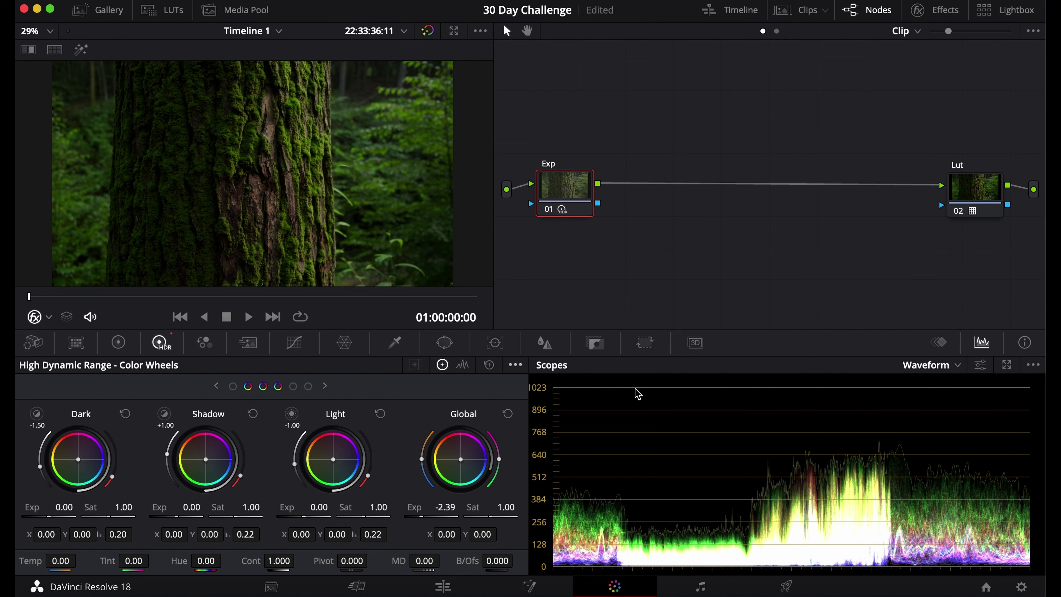
pyautogui.hotkey('shift', 'Home')
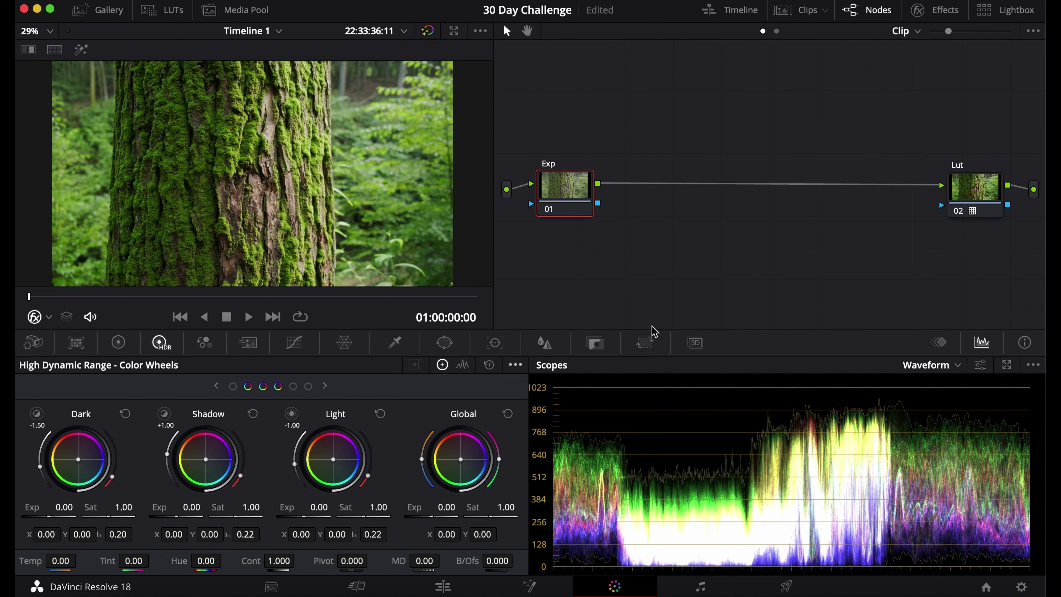
# Add a serial node after Exp and try lowering its Gain to 0.87 and raising its Gamma.
pyautogui.hotkey('alt', 's')
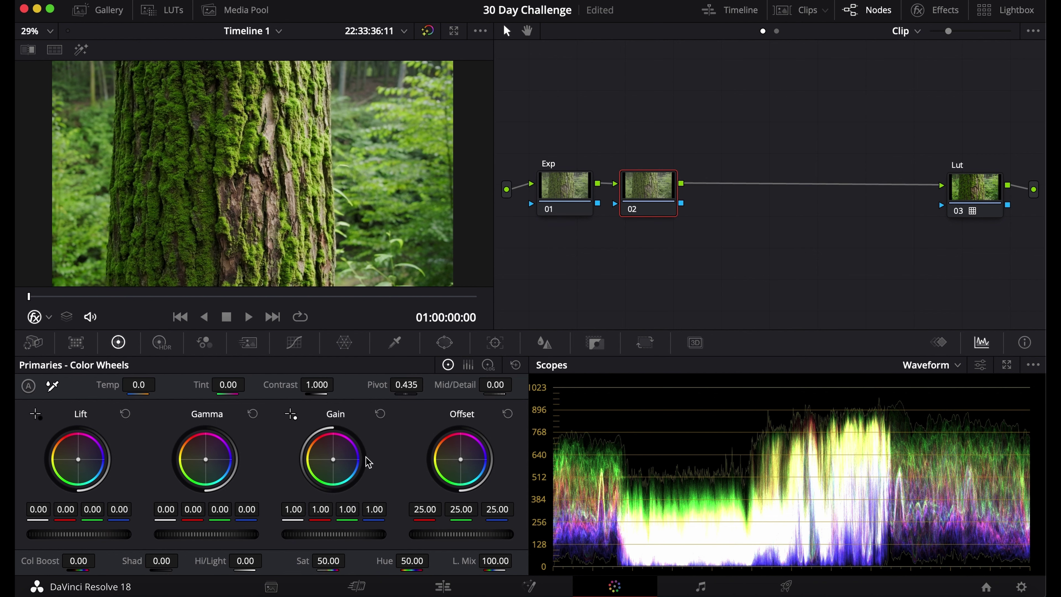
pyautogui.moveTo(334, 535); pyautogui.dragTo(320, 535)
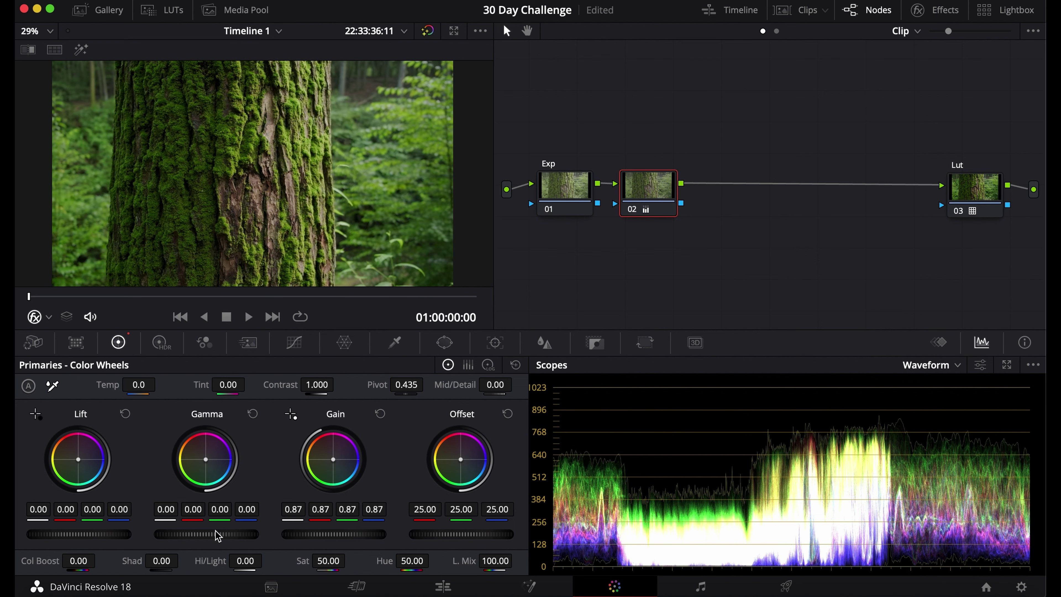
pyautogui.moveTo(218, 536); pyautogui.dragTo(223, 536)
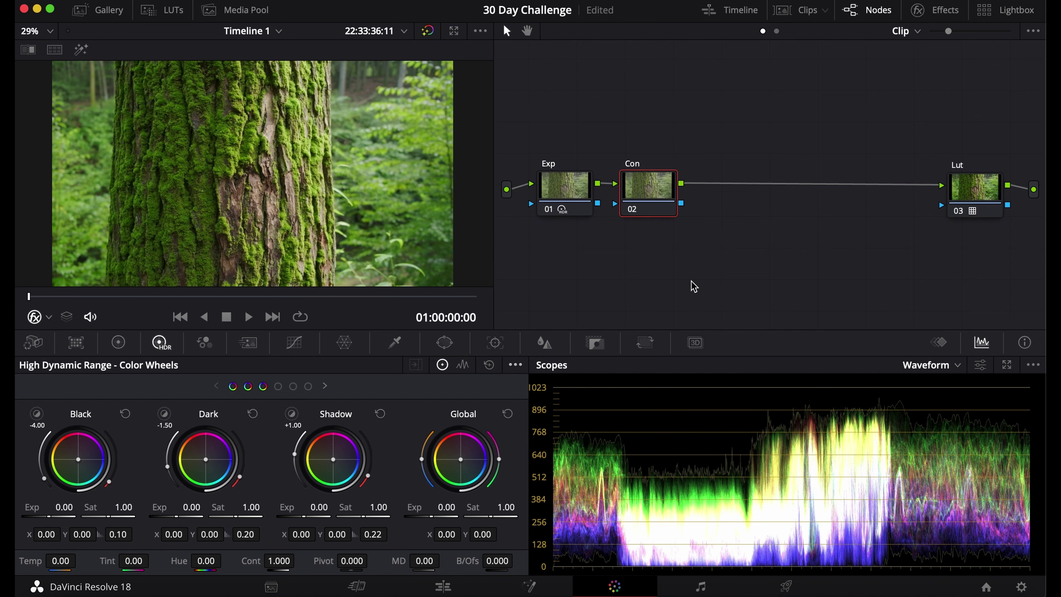
# Show the primaries color wheels for the Con node and try raising its Contrast to 1.17 and 1.28.
pyautogui.click(118, 342)
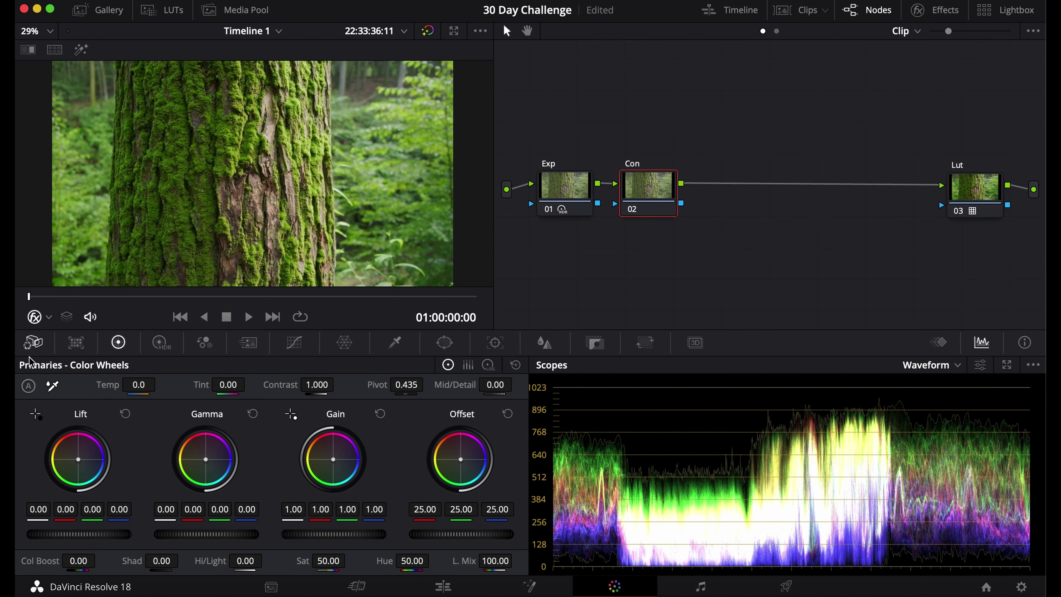
pyautogui.doubleClick(317, 385)
pyautogui.write('1.17')
pyautogui.press('Return')
pyautogui.moveTo(308, 385); pyautogui.dragTo(309, 385)
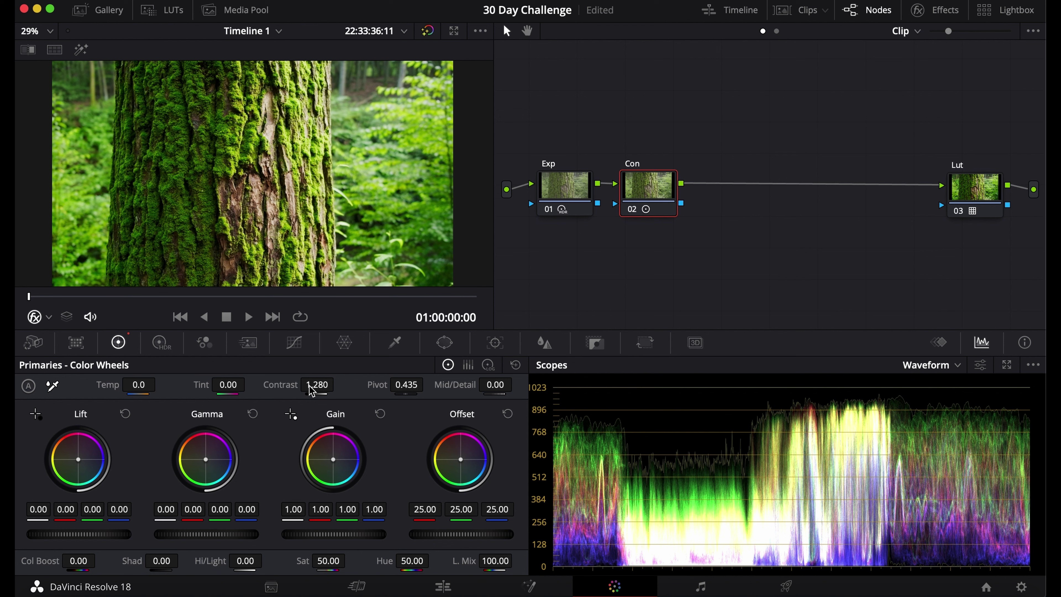
# Set the Con node's Contrast to 1.1 and compare the image with the node off and on.
pyautogui.doubleClick(310, 386)
pyautogui.write('1.1')
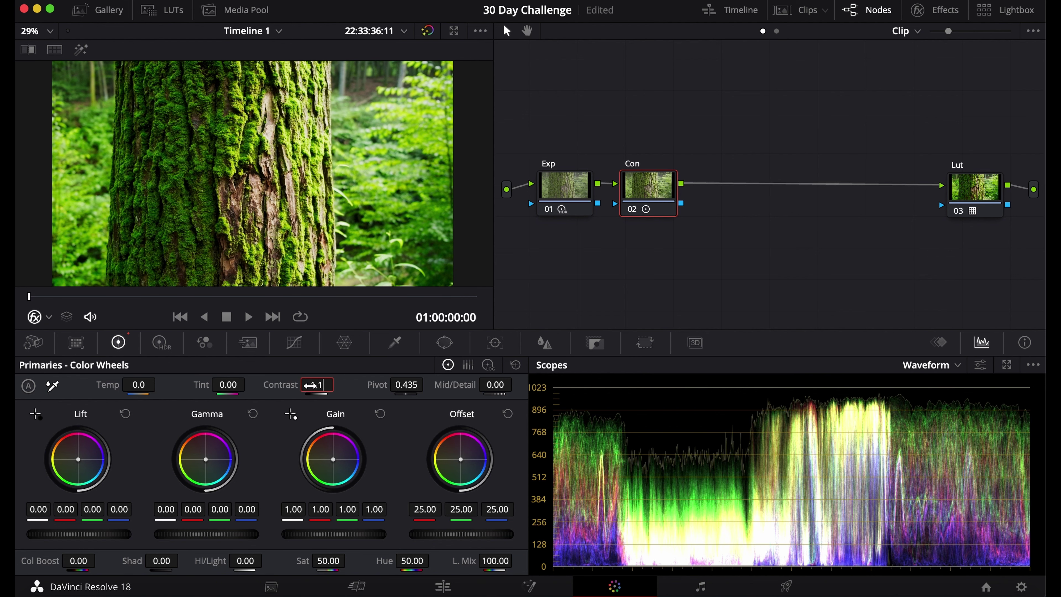
pyautogui.press('Return')
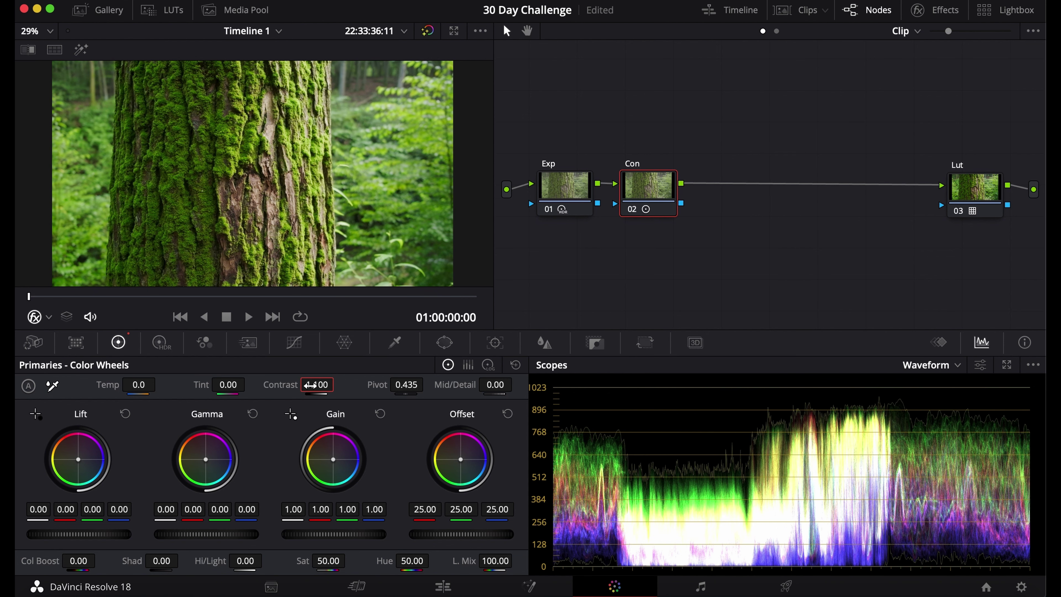
pyautogui.press('super+d')
pyautogui.press('super+d')
# Try a Pivot of 0.153 with a Contrast of 1.5 on the Con node, and raise the Pivot to 0.432.
pyautogui.moveTo(406, 385)
pyautogui.mouseDown()
pyautogui.moveTo(441, 384)
pyautogui.moveTo(405, 384)
pyautogui.mouseUp()
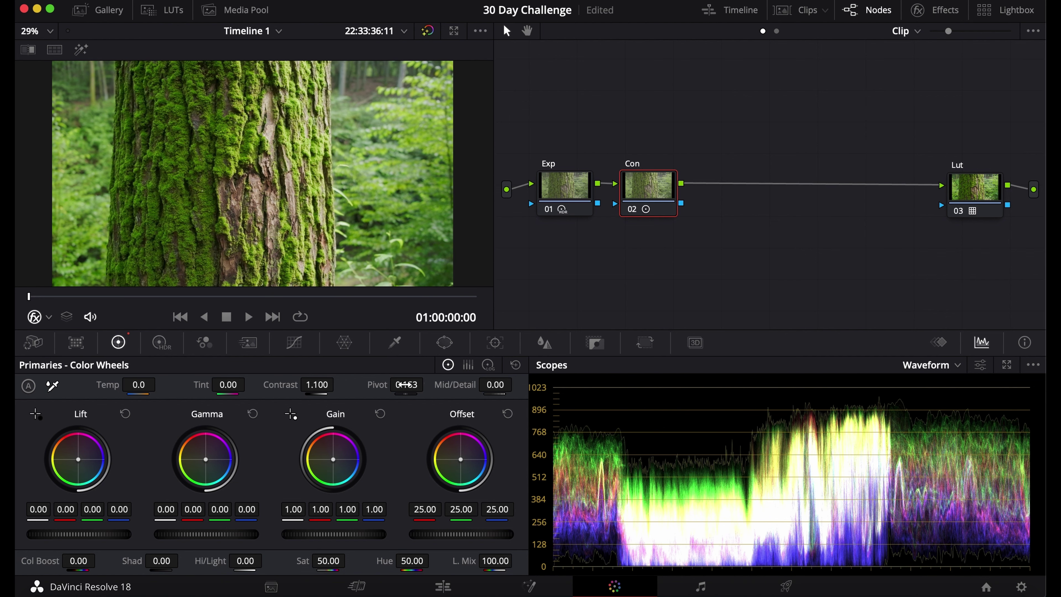
pyautogui.moveTo(317, 385); pyautogui.dragTo(336, 384)
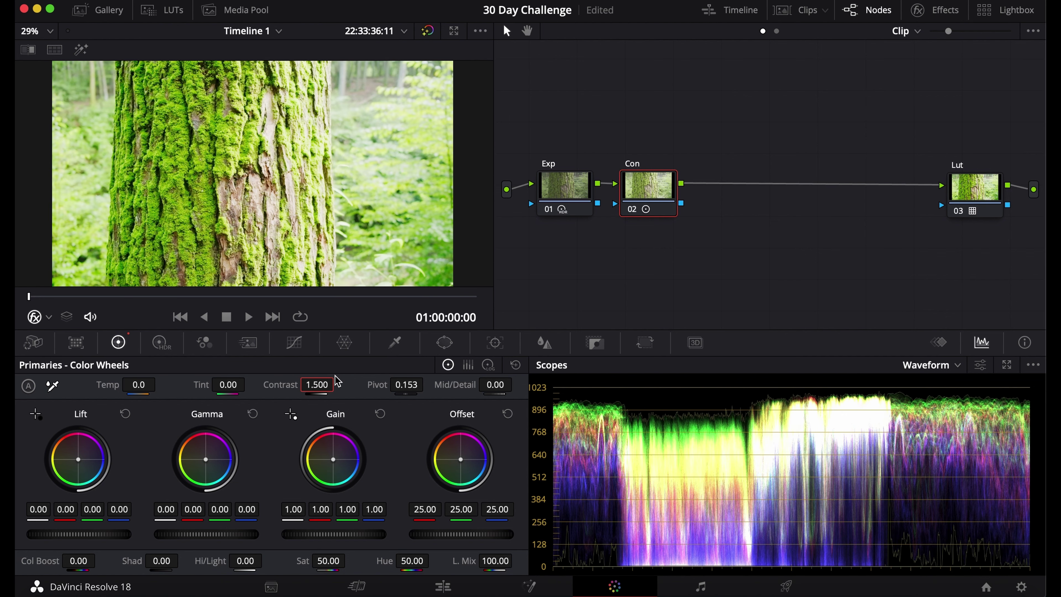
pyautogui.moveTo(407, 385)
pyautogui.mouseDown()
pyautogui.moveTo(384, 385)
pyautogui.moveTo(464, 385)
pyautogui.mouseUp()
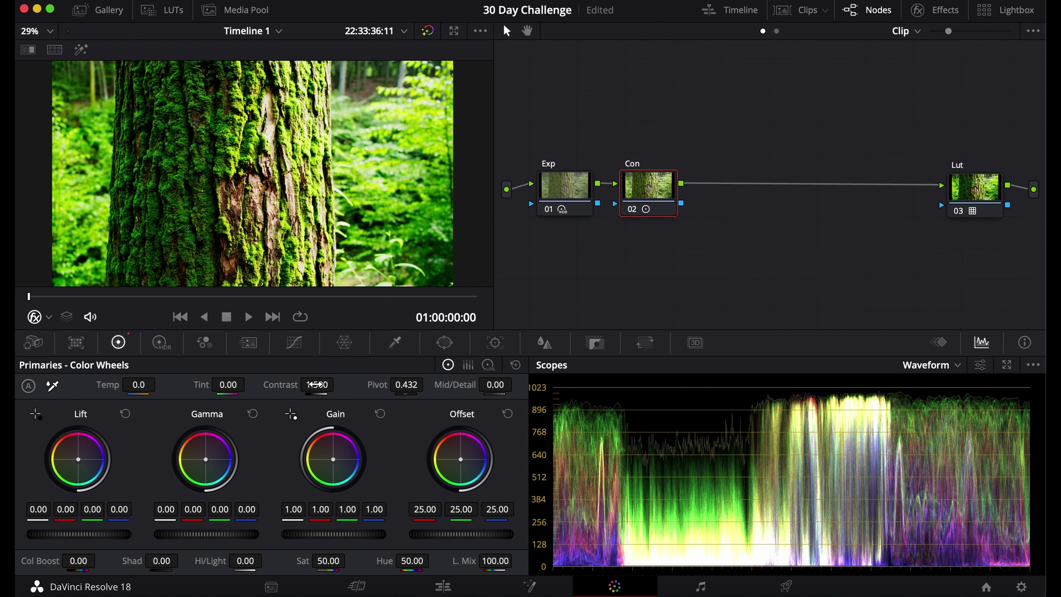
# Try the Con node's Pivot at the extremes 1 and 0, and set it to 0.432.
pyautogui.click(406, 384)
pyautogui.write('1')
pyautogui.press('Return')
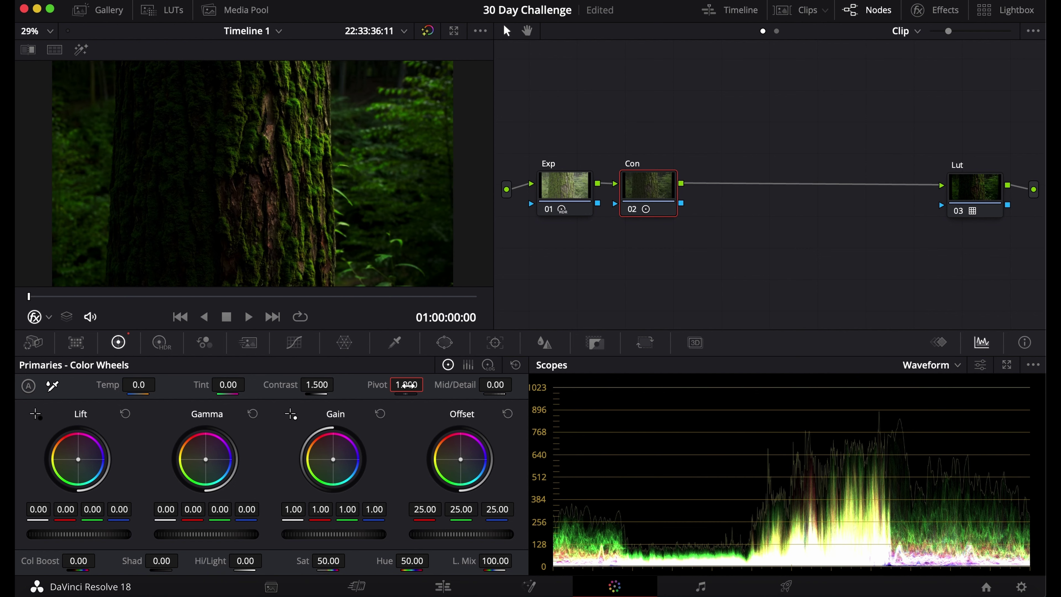
pyautogui.click(406, 385)
pyautogui.write('0')
pyautogui.press('Return')
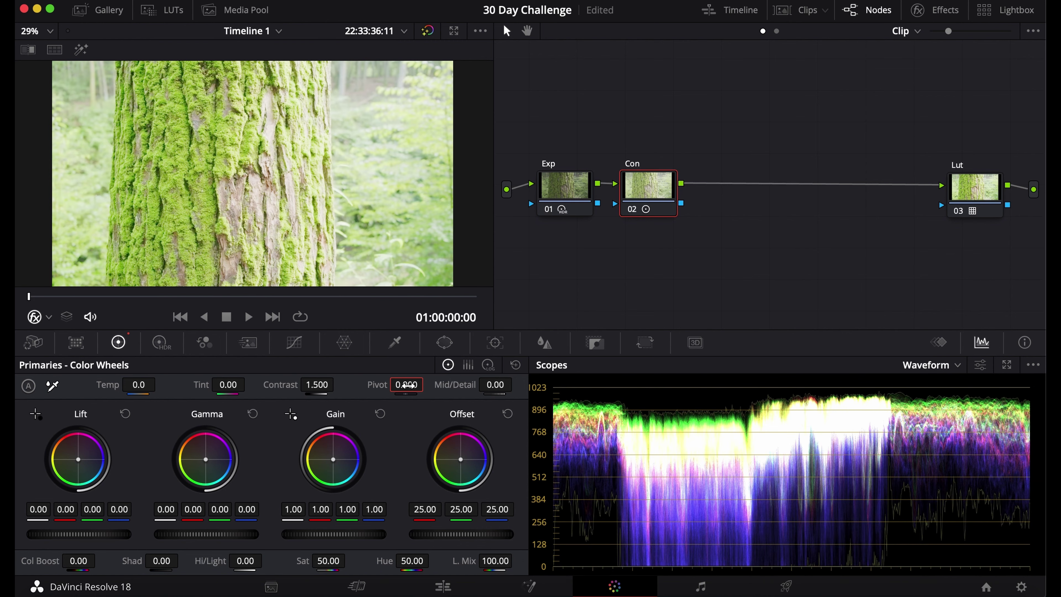
pyautogui.click(408, 384)
pyautogui.write('4.32')
pyautogui.press('Return')
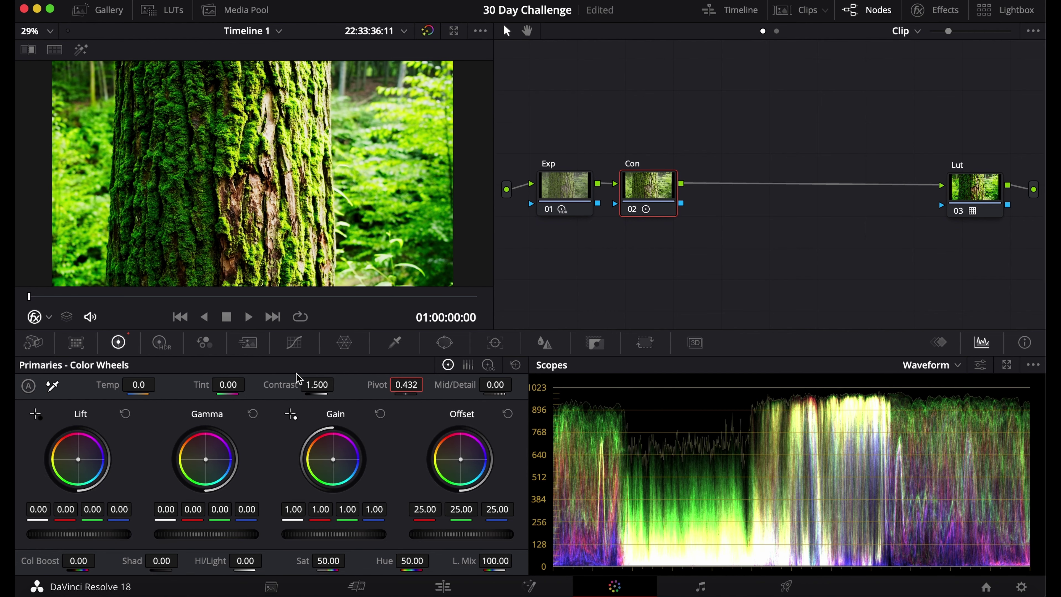
# Reduce the Con node's Contrast to 1.1 and settle on 1.2.
pyautogui.click(312, 385)
pyautogui.write('1.1')
pyautogui.press('Return')
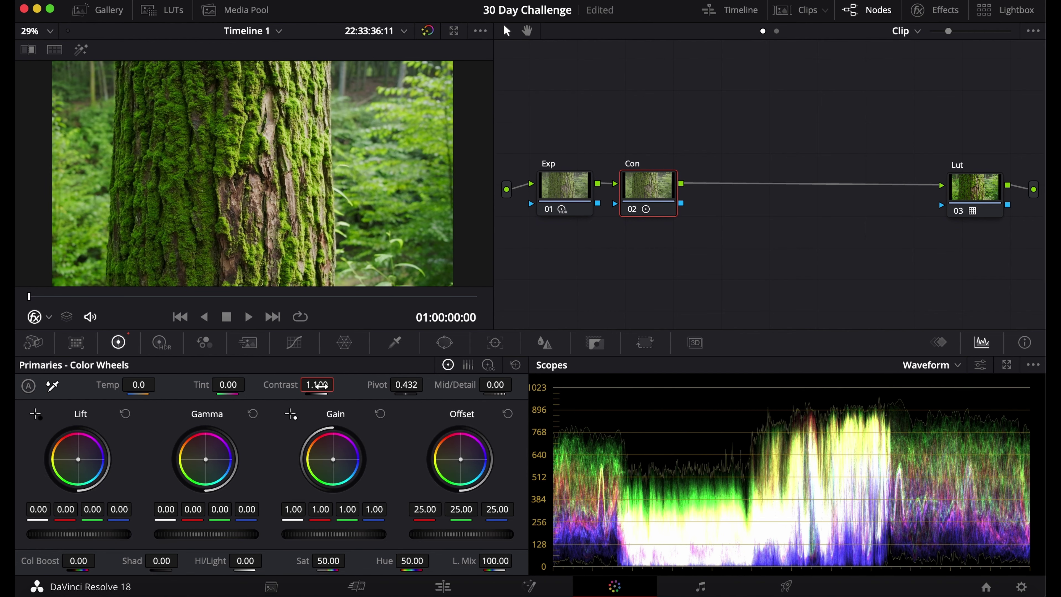
pyautogui.click(318, 385)
pyautogui.write('1.2')
pyautogui.press('Return')
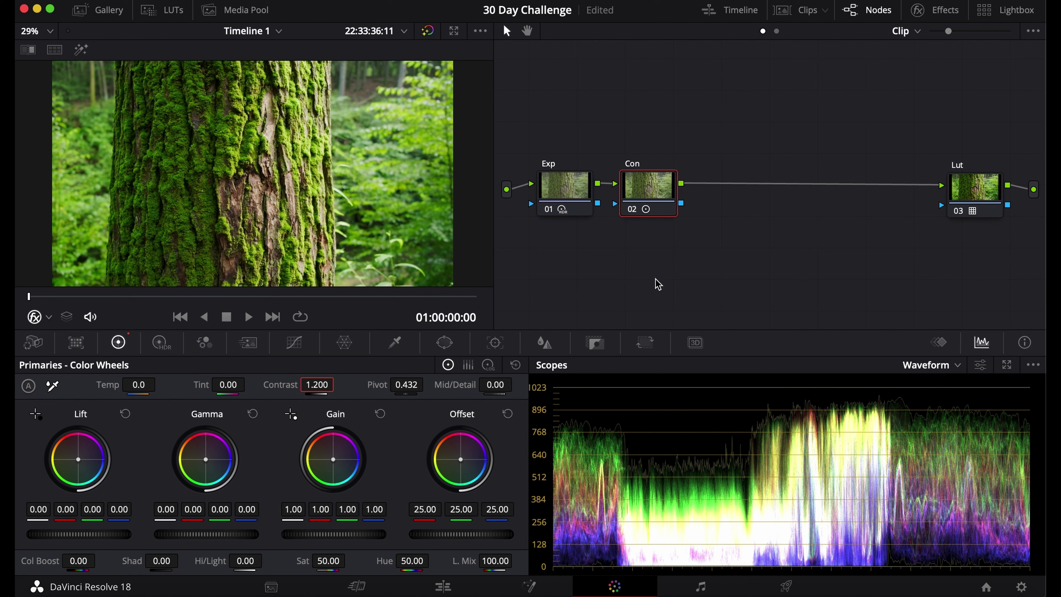
# Disable the Con node and add a serial node after it.
pyautogui.hotkey('ctrl', 'd')
pyautogui.hotkey('alt', 's')
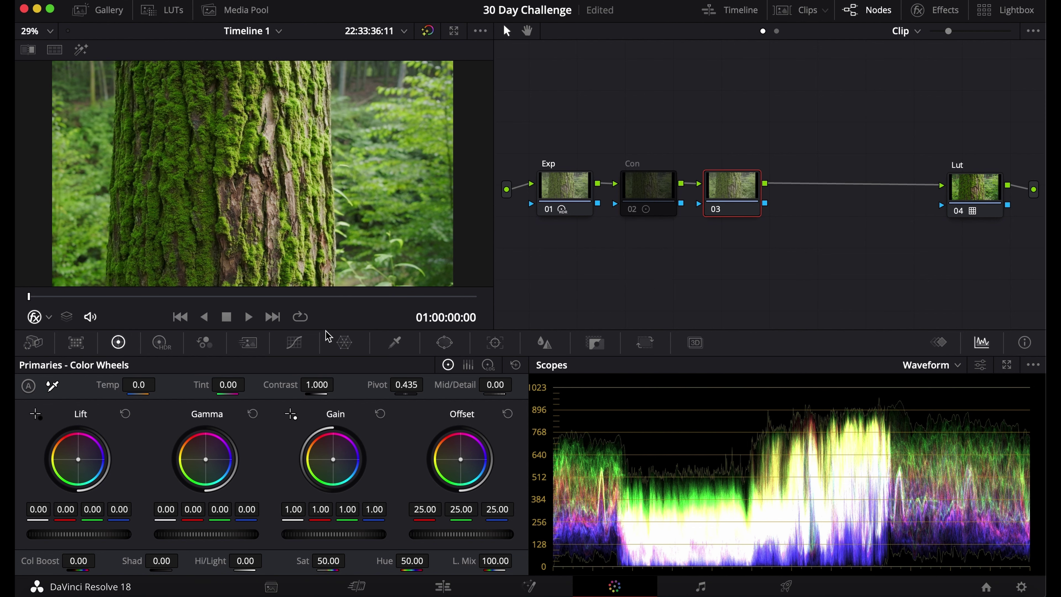
# Add shadow and highlight points to node 03's custom curve and shape an S-curve by lowering the shadows and raising the highlights.
pyautogui.click(295, 342)
pyautogui.click(260, 165)
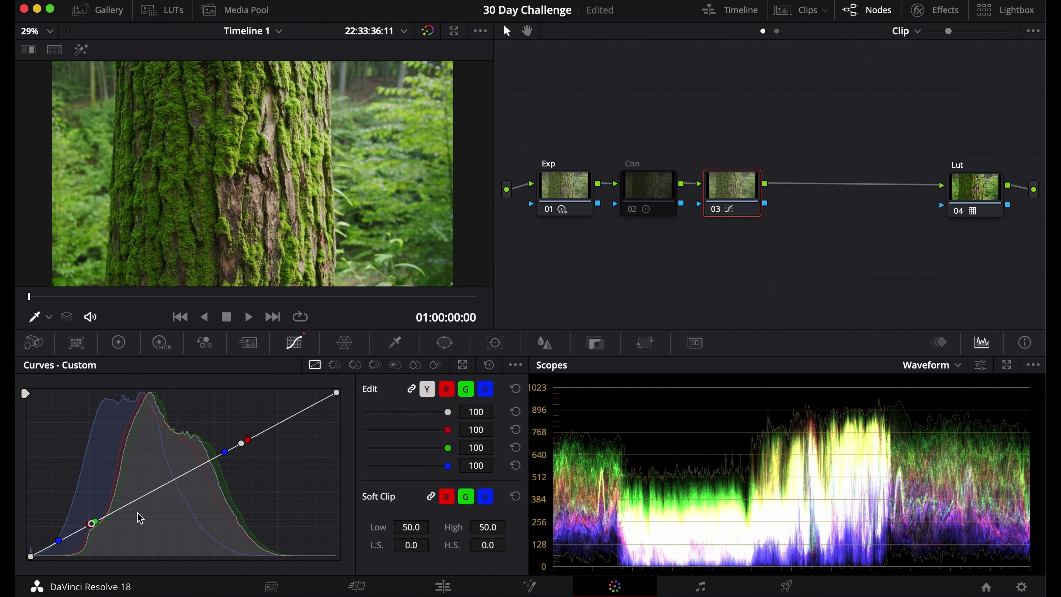
pyautogui.moveTo(91, 525); pyautogui.dragTo(91, 532)
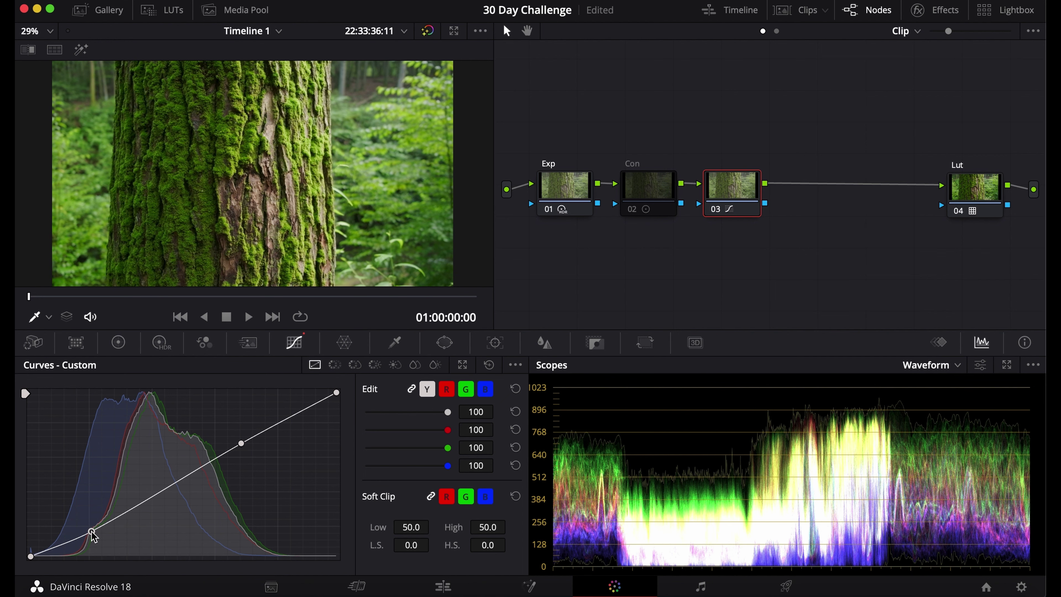
pyautogui.moveTo(241, 444); pyautogui.dragTo(238, 434)
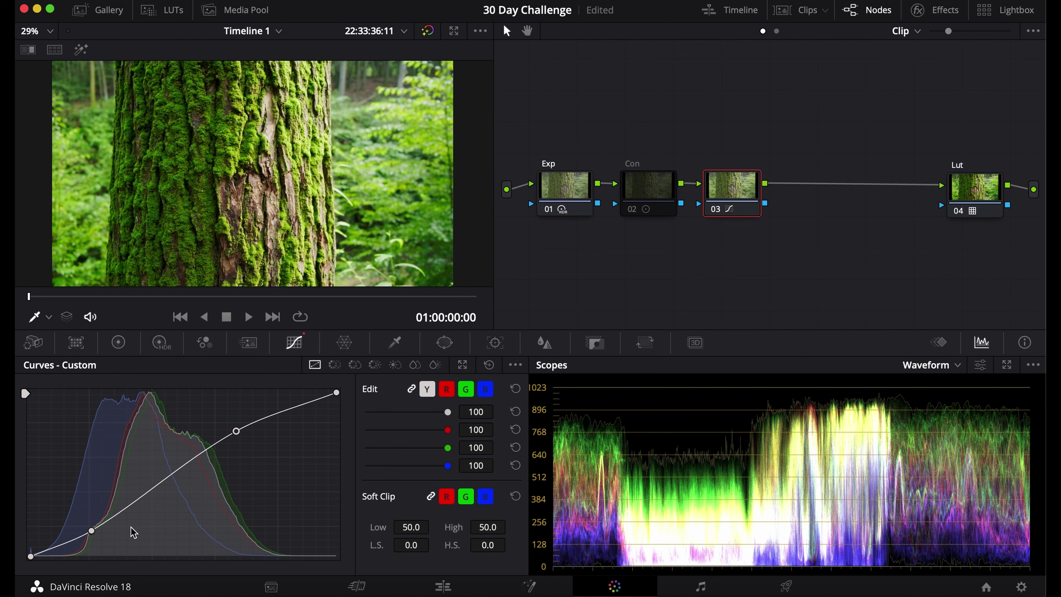
pyautogui.moveTo(237, 432); pyautogui.dragTo(233, 419)
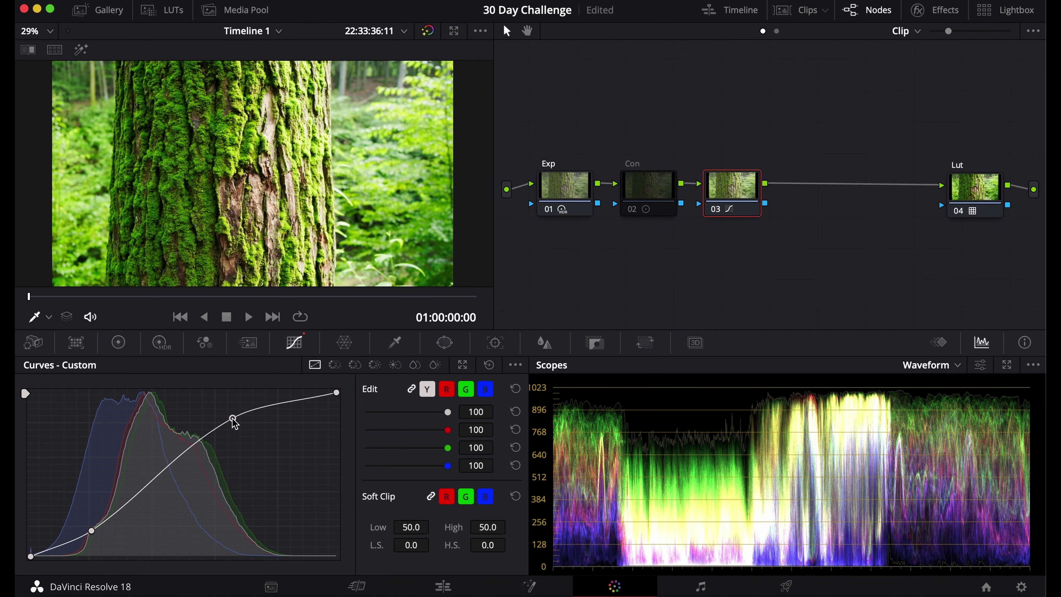
# Flatten node 03's custom curve by raising the shadow point and pulling the highlight point below the diagonal.
pyautogui.moveTo(234, 419); pyautogui.dragTo(239, 443)
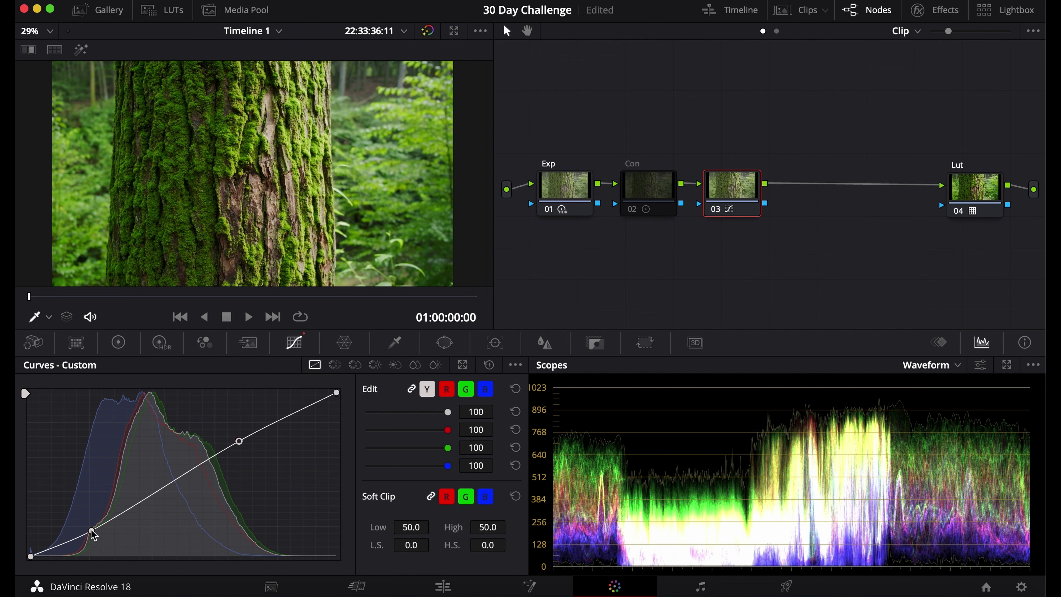
pyautogui.moveTo(92, 535); pyautogui.dragTo(89, 523)
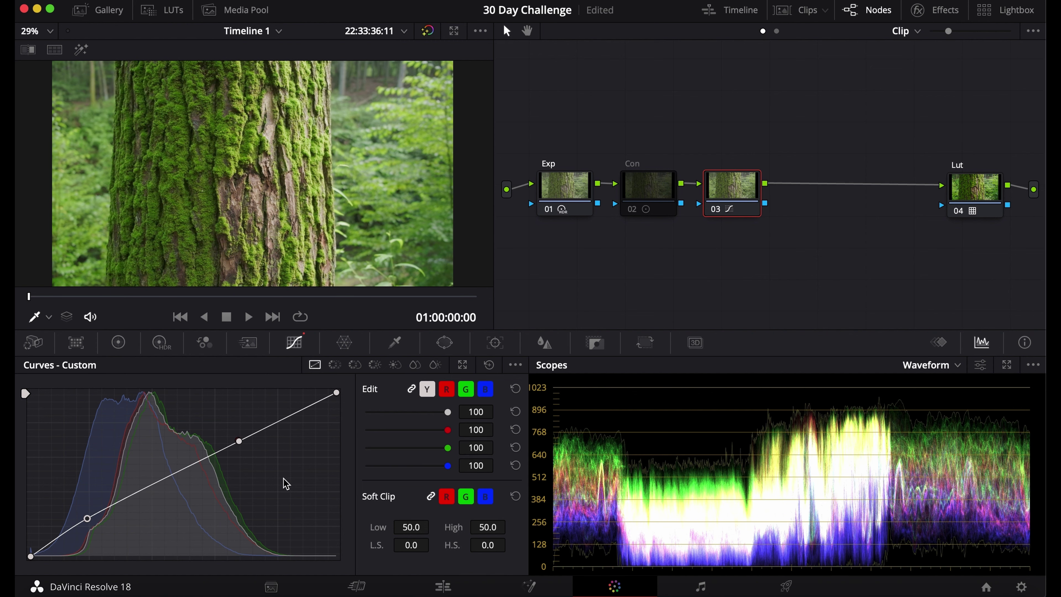
pyautogui.moveTo(239, 441); pyautogui.dragTo(245, 451)
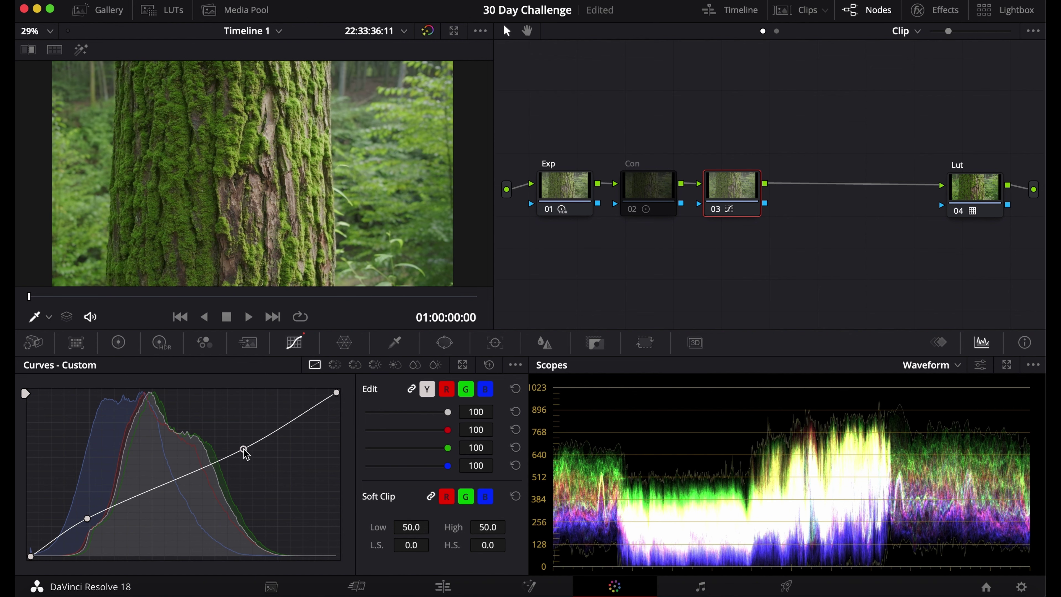
# Add a raised midtone point to node 03's custom curve and reset the whole curve to a straight diagonal.
pyautogui.moveTo(176, 480)
pyautogui.mouseDown()
pyautogui.moveTo(177, 490)
pyautogui.moveTo(175, 476)
pyautogui.mouseUp()
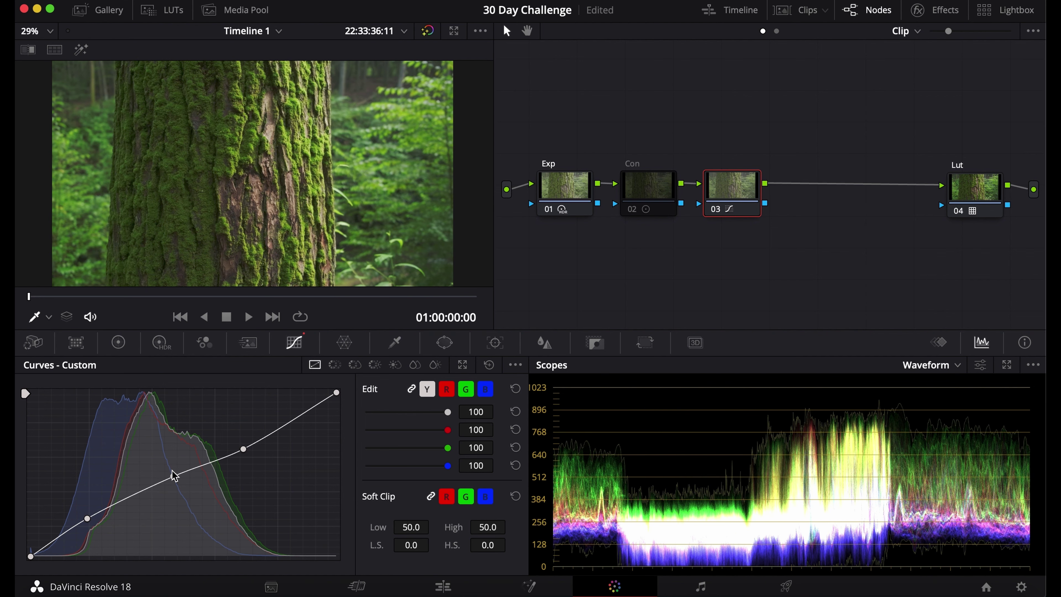
pyautogui.click(489, 365)
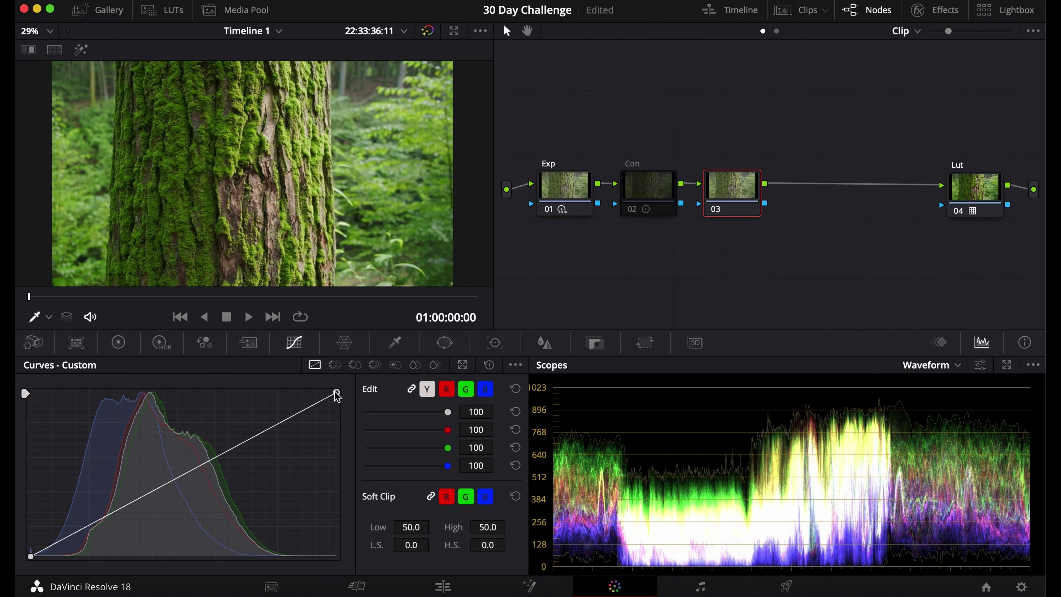
# Enable editable splines and shape an S-curve in node 03 by raising the highlight handle and lowering the shadow handle.
pyautogui.click(516, 365)
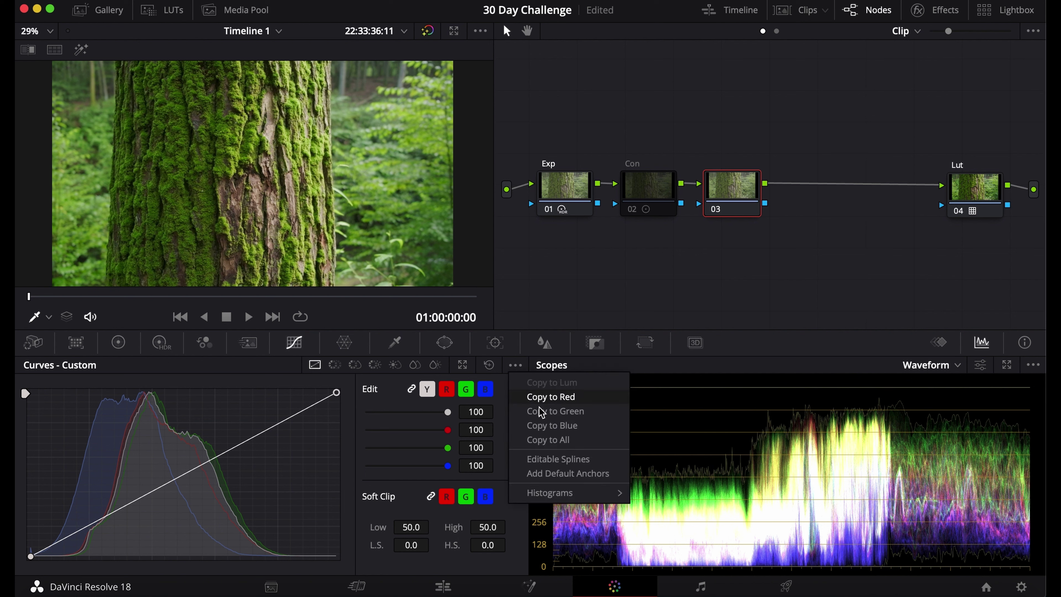
pyautogui.click(548, 471)
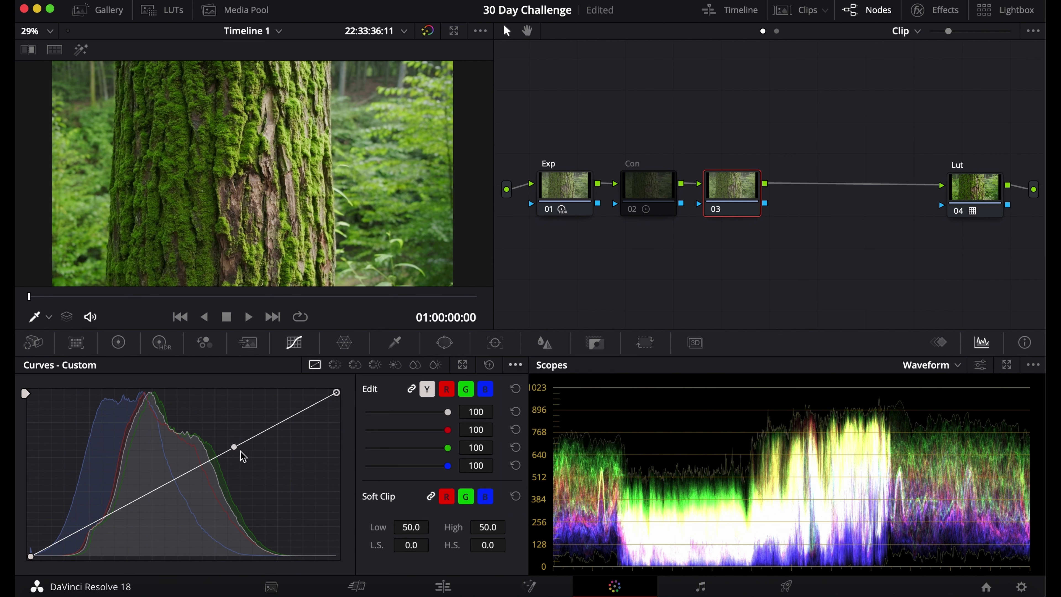
pyautogui.moveTo(234, 447); pyautogui.dragTo(225, 404)
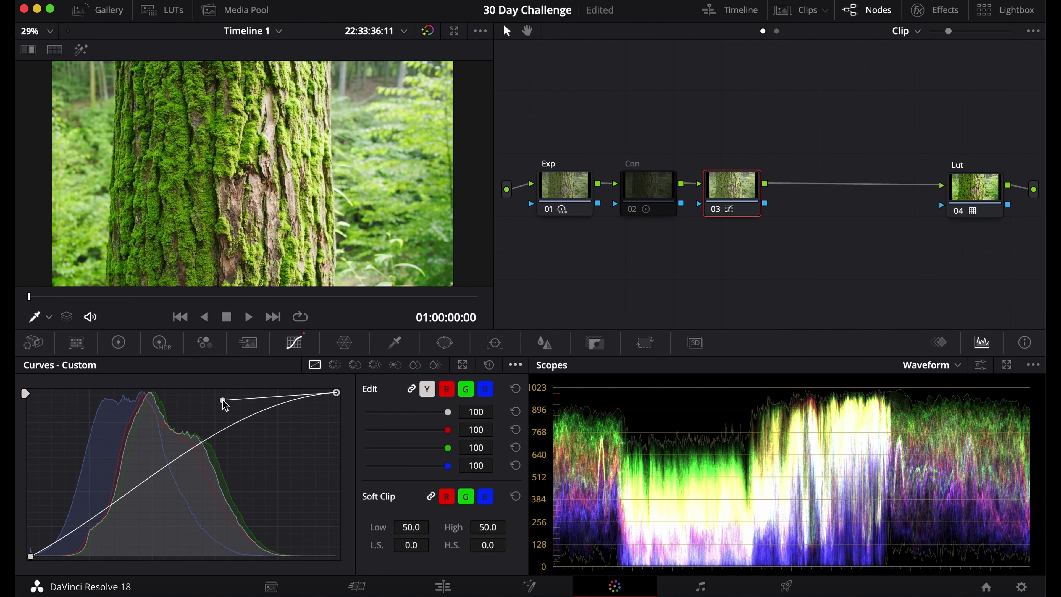
pyautogui.click(32, 557)
pyautogui.moveTo(132, 501); pyautogui.dragTo(118, 554)
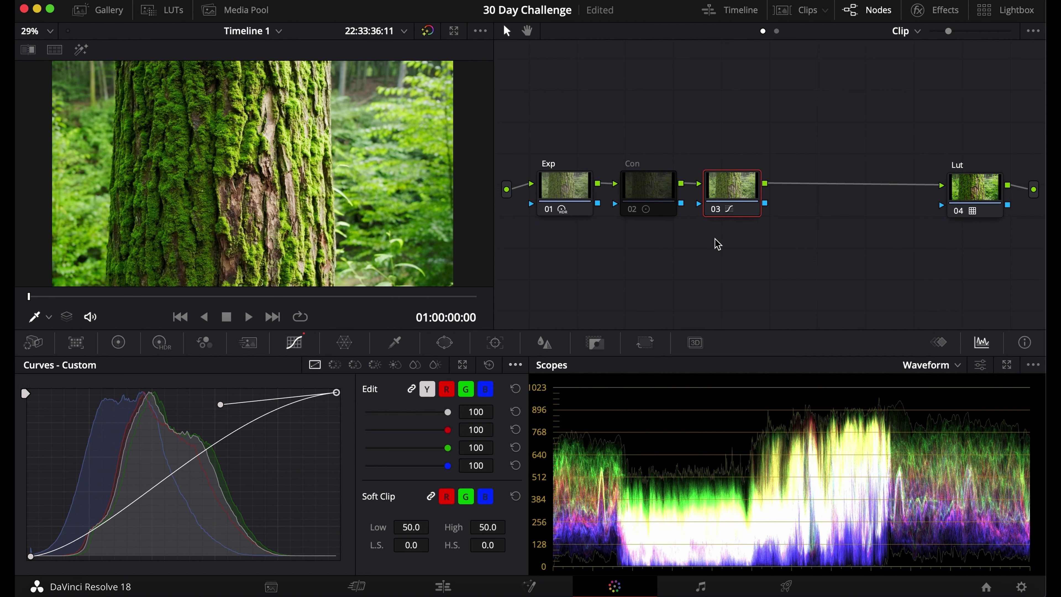
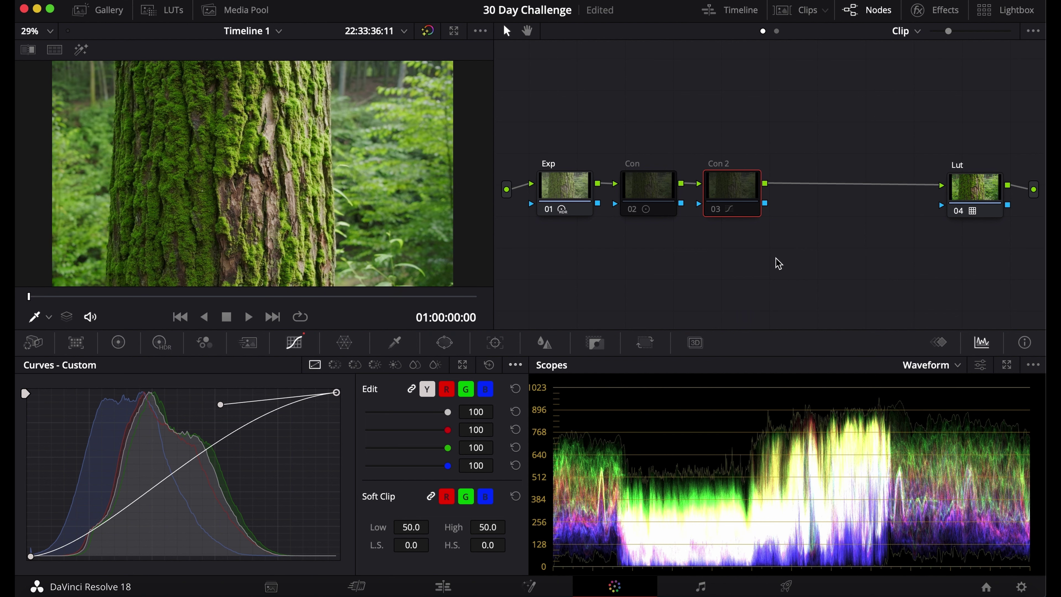
# Add a serial node after Con 2, search the effects library for glow, and apply Resolve FX Glow to it.
pyautogui.hotkey('alt', 's')
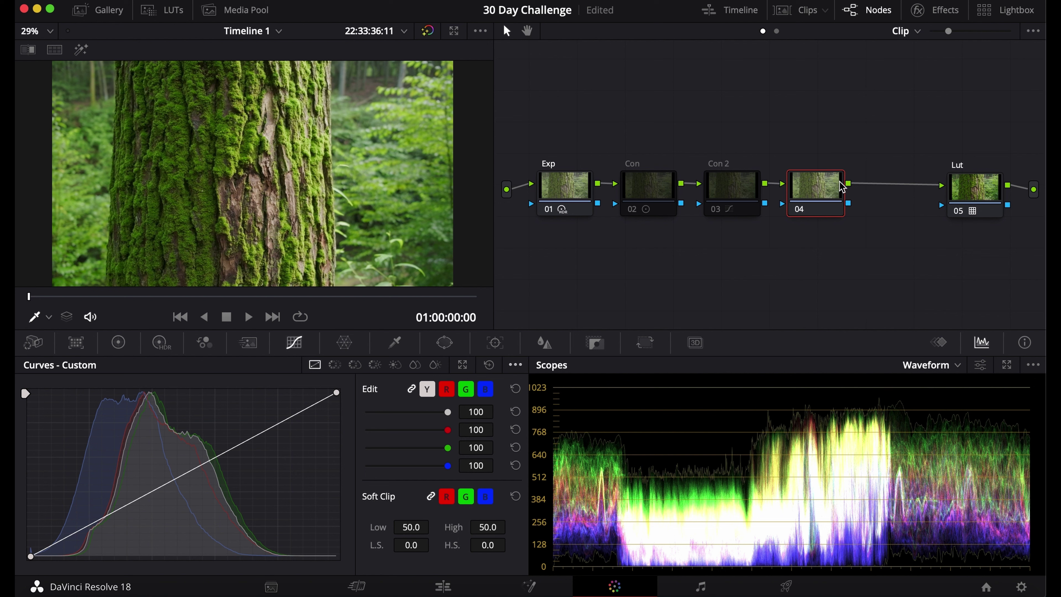
pyautogui.click(940, 12)
pyautogui.click(871, 56)
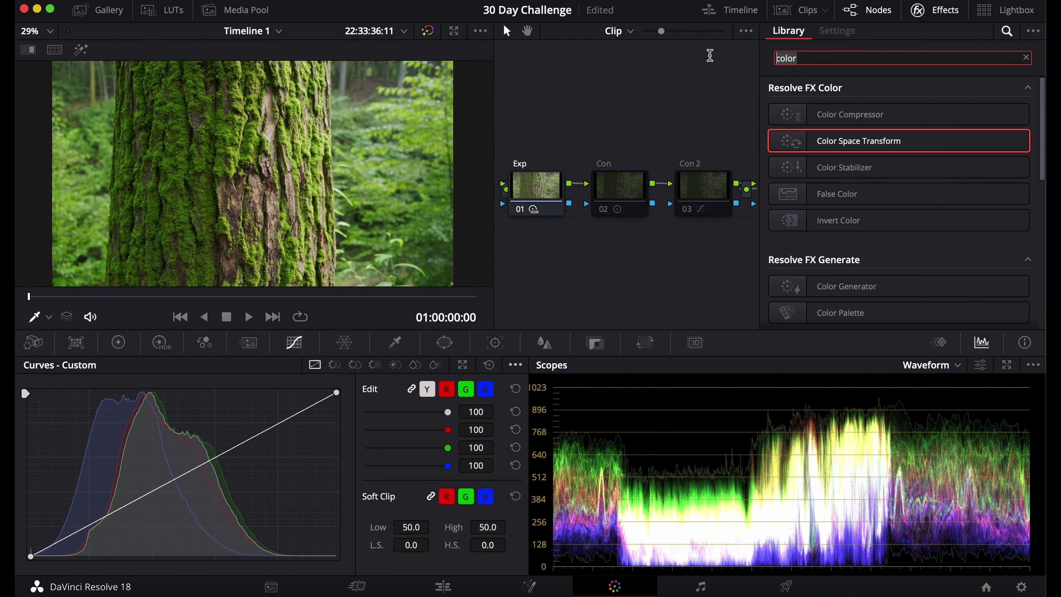
pyautogui.write('glow')
pyautogui.hotkey('alt', 's')
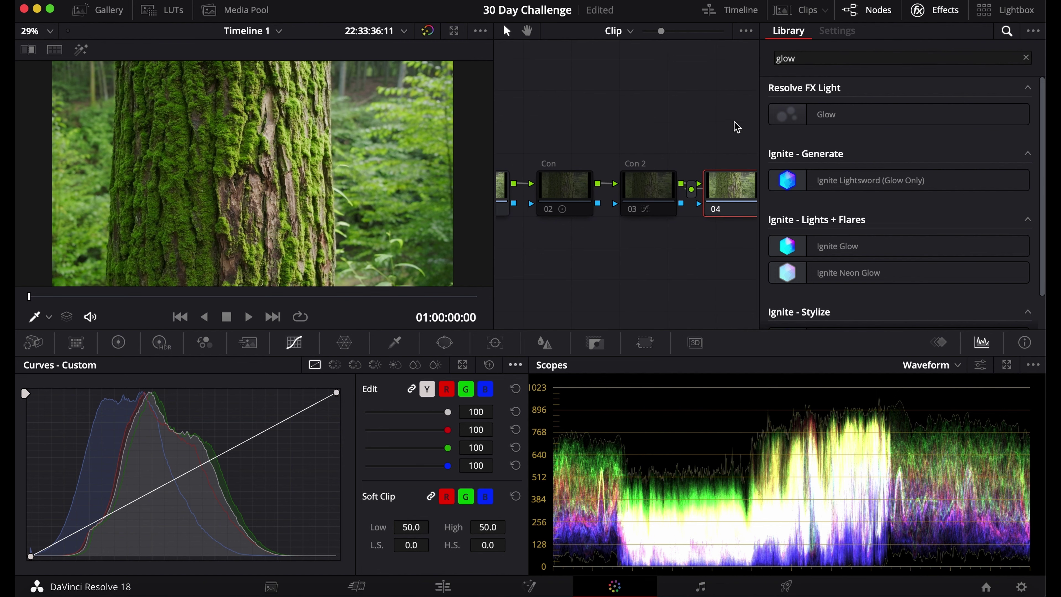
pyautogui.moveTo(867, 117); pyautogui.dragTo(733, 197)
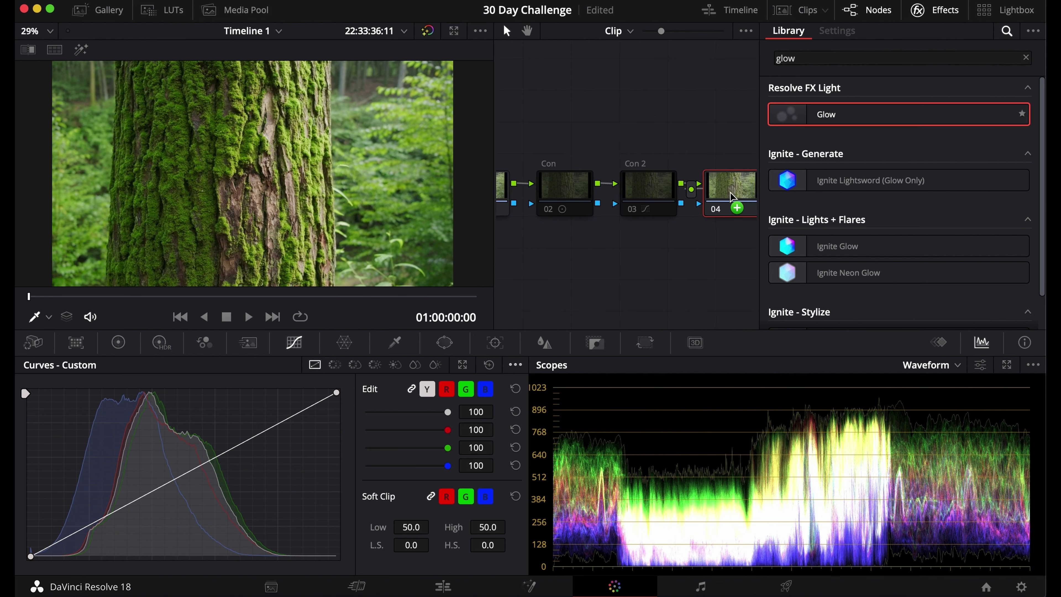
# Set the Glow effect's Shine Threshold and Spread to 0.
pyautogui.scroll(-5, 814, 193)
pyautogui.scroll(5, 815, 192)
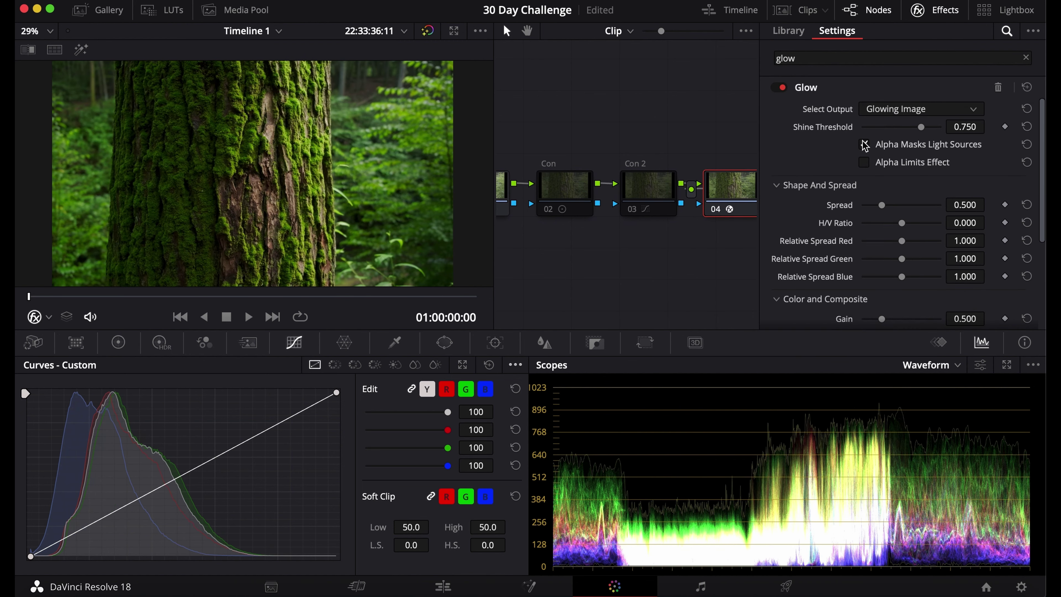
pyautogui.moveTo(903, 126); pyautogui.dragTo(862, 126)
pyautogui.moveTo(885, 205); pyautogui.dragTo(864, 205)
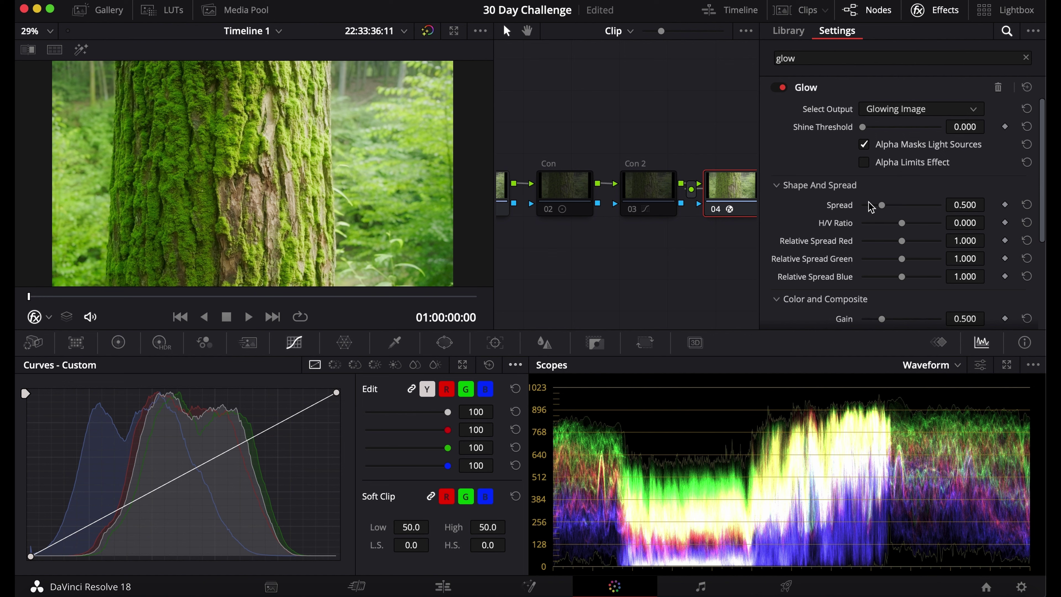
# Set the Glow effect's Gain to 0.25 and try out its Global Blend, returning it to 1.
pyautogui.scroll(-2, 808, 251)
pyautogui.scroll(-2, 814, 263)
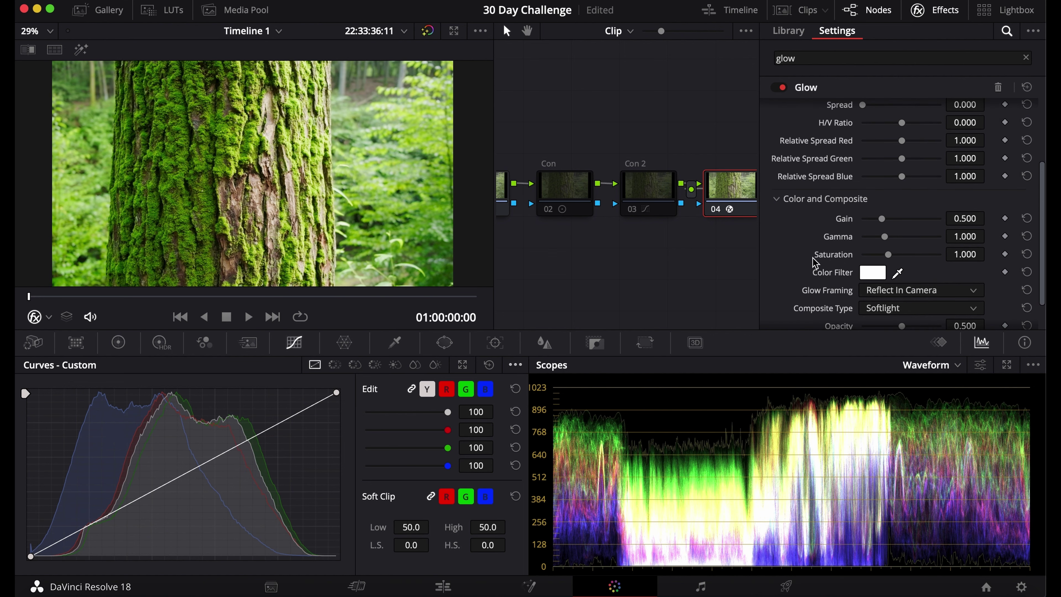
pyautogui.moveTo(962, 218); pyautogui.dragTo(960, 219)
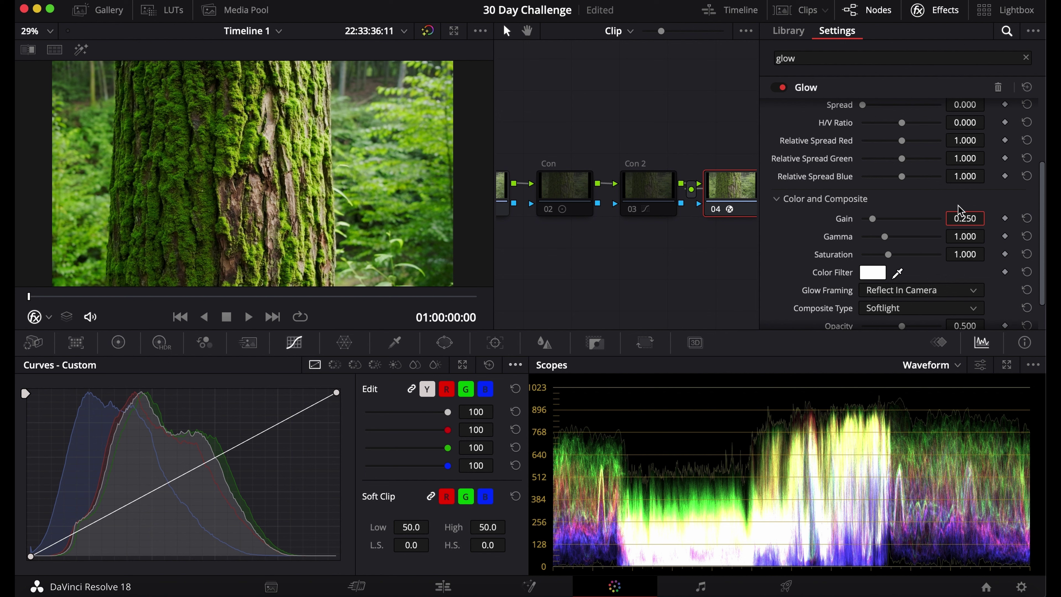
pyautogui.scroll(-2, 886, 247)
pyautogui.moveTo(936, 314); pyautogui.dragTo(889, 312)
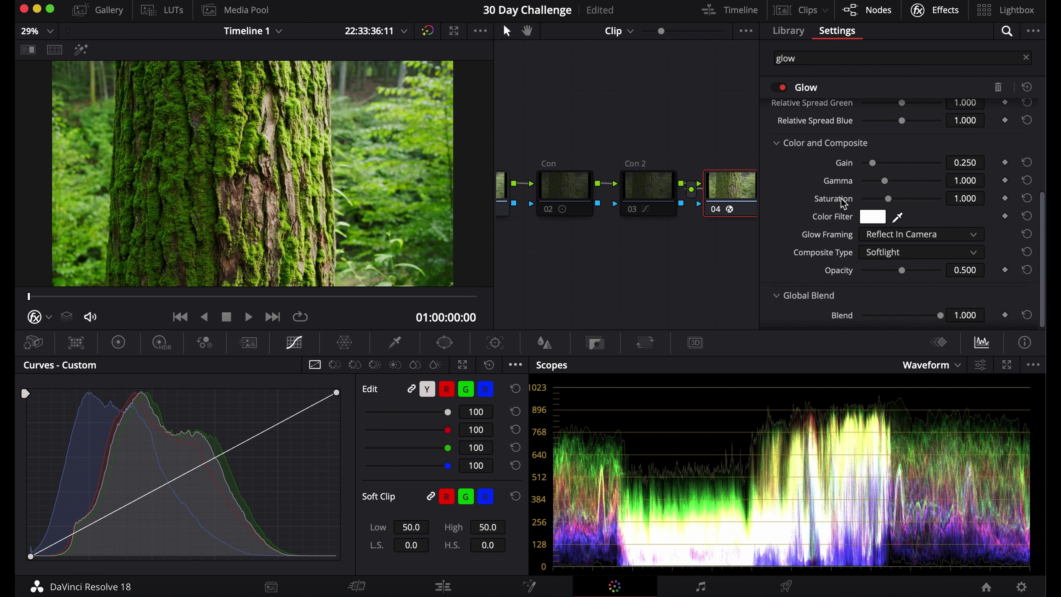
# Raise the Glow effect's Shine Threshold to about 0.138.
pyautogui.scroll(3, 844, 204)
pyautogui.scroll(3, 842, 204)
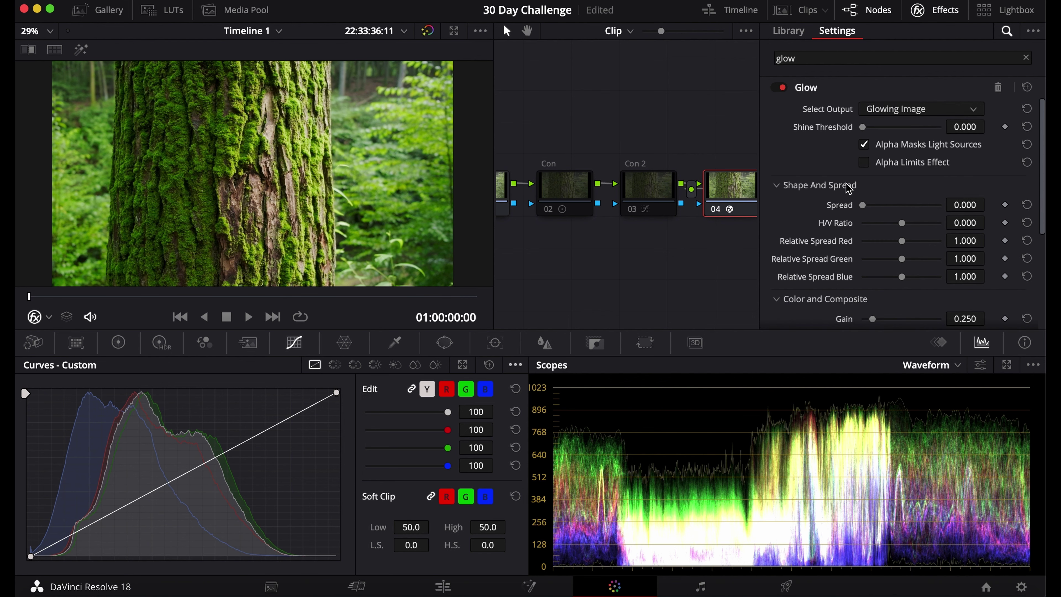
pyautogui.moveTo(864, 127); pyautogui.dragTo(875, 130)
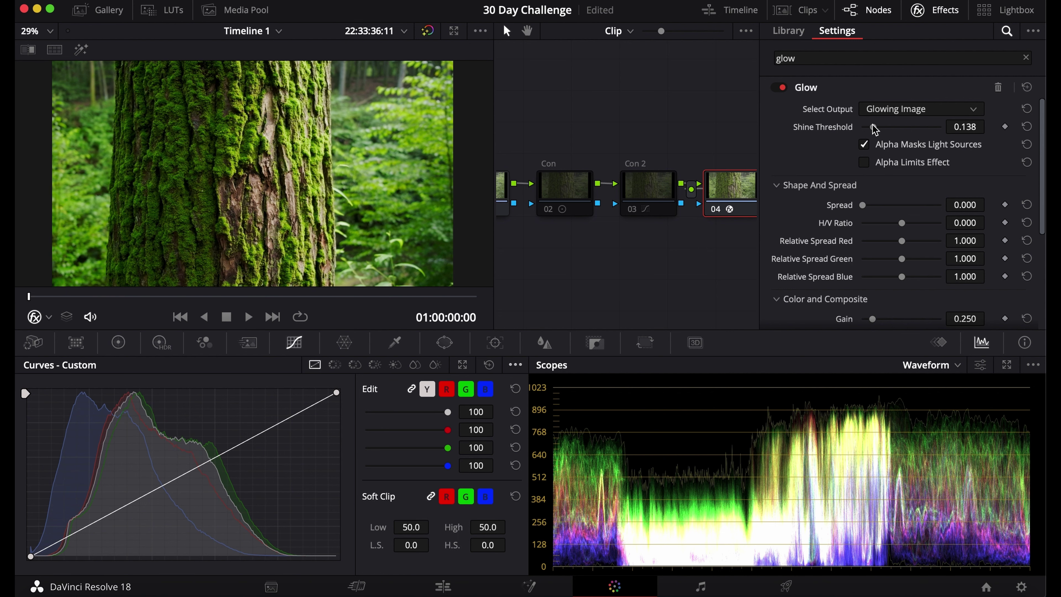
# Try a Spread of 0.5 on the Glow effect and bring it back to 0.
pyautogui.click(961, 205)
pyautogui.write('5')
pyautogui.press('Return')
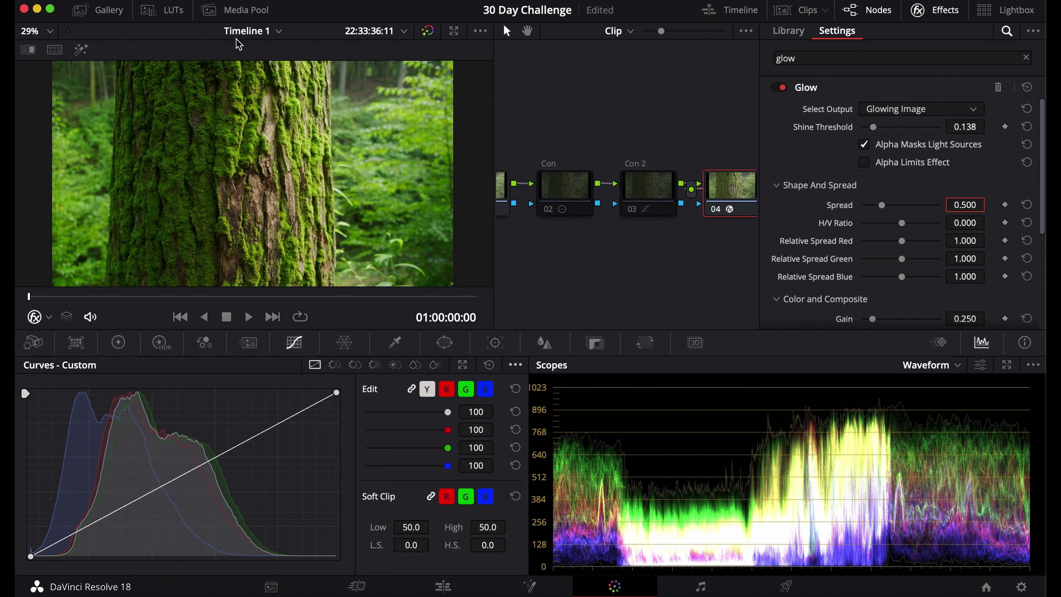
pyautogui.moveTo(882, 205); pyautogui.dragTo(775, 208)
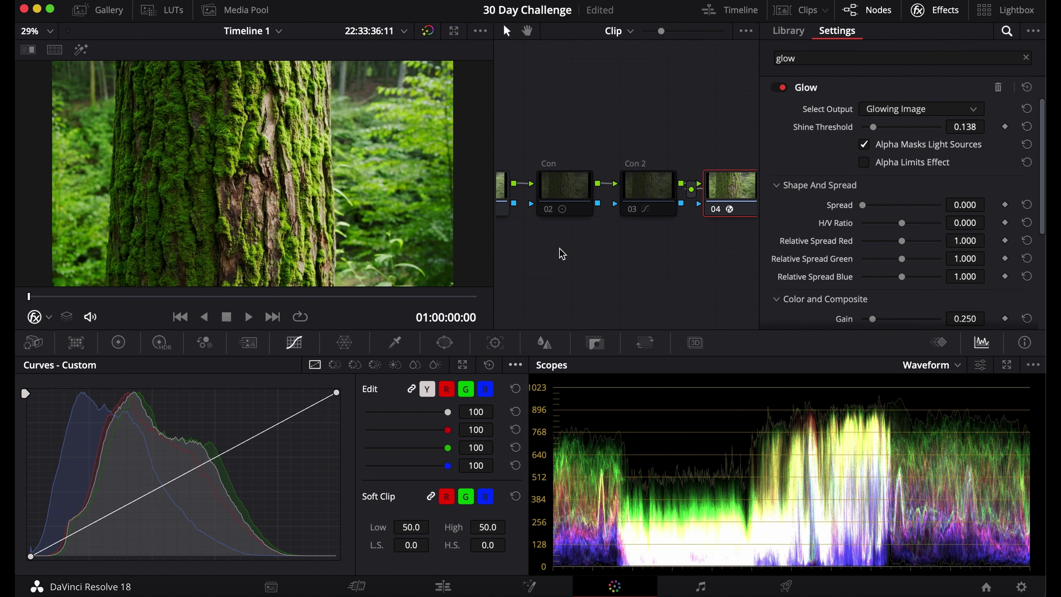
# Compare the Glow effect at Spread values of 0.1 and 0.5.
pyautogui.click(969, 205)
pyautogui.press('BackSpace')
pyautogui.write('0.1')
pyautogui.press('Return')
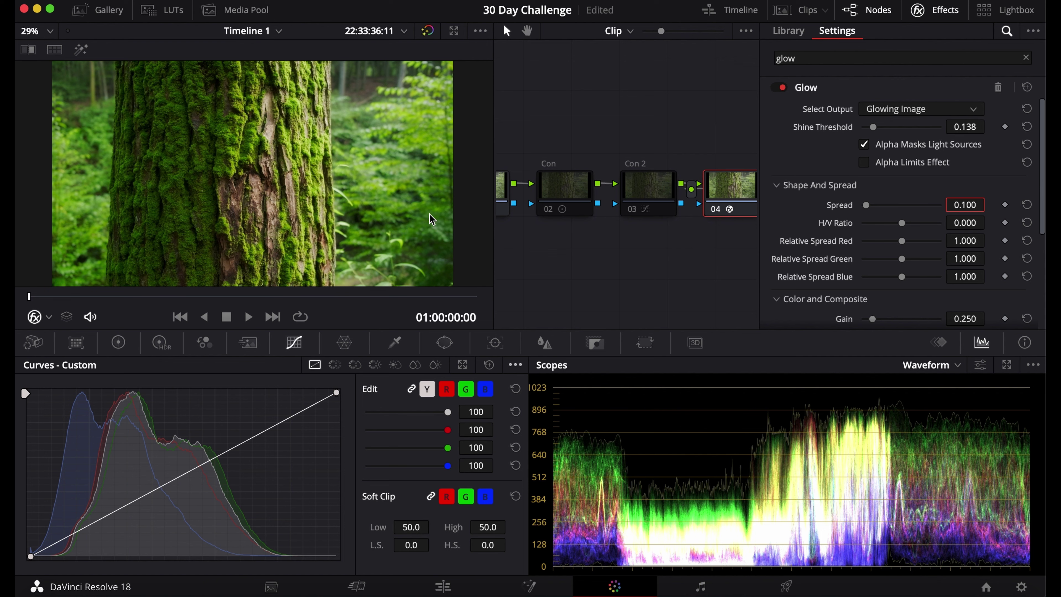
pyautogui.doubleClick(969, 204)
pyautogui.write('.5')
pyautogui.press('Return')
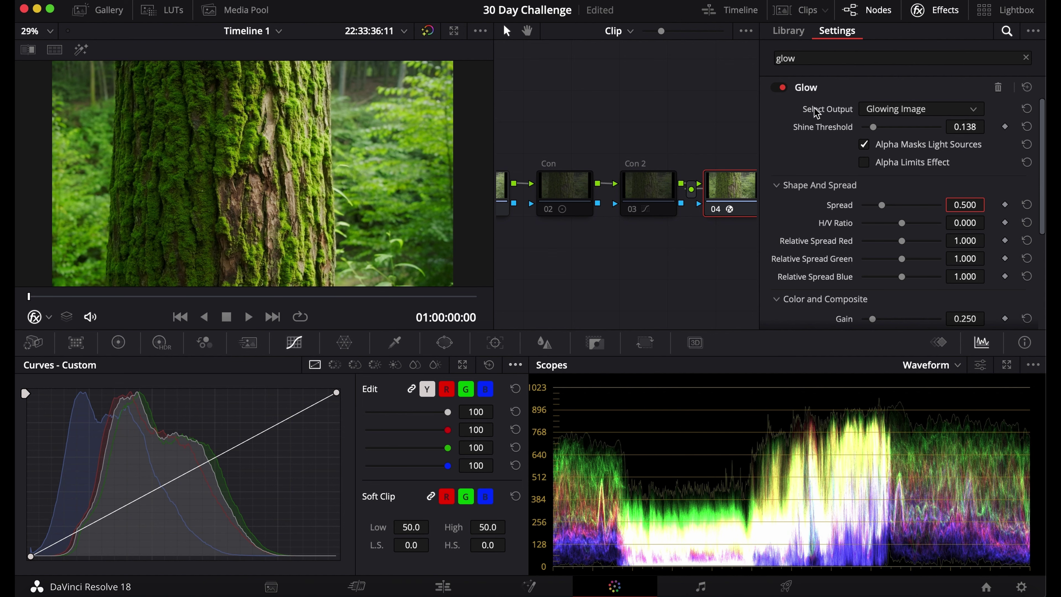
# Set the Glow effect's Spread to 0.2 and label node 04 as Glow.
pyautogui.doubleClick(966, 205)
pyautogui.press('BackSpace')
pyautogui.write('.2')
pyautogui.press('Return')
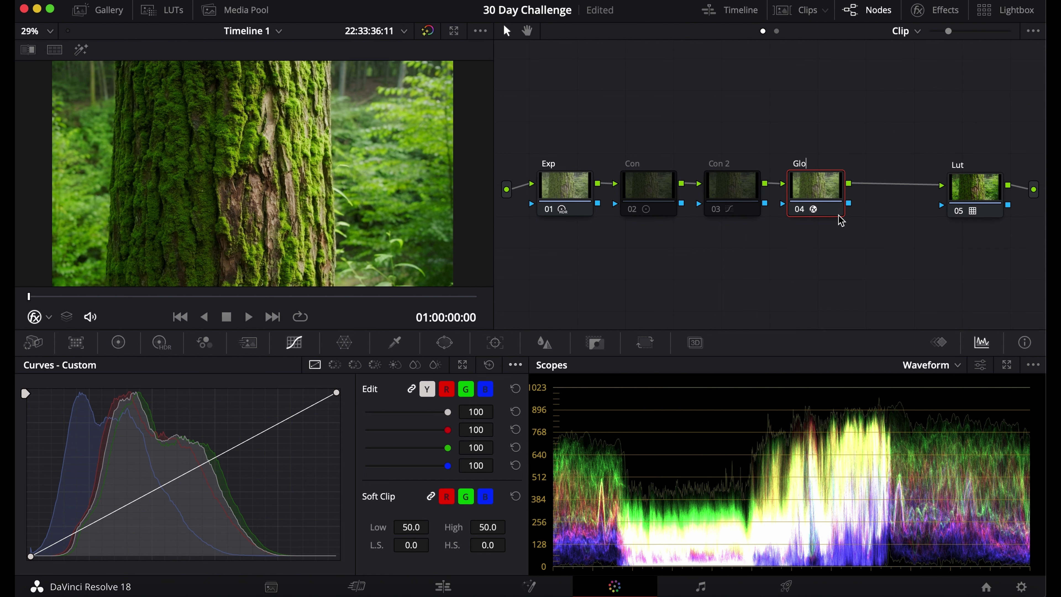
pyautogui.write('w')
pyautogui.press('Return')
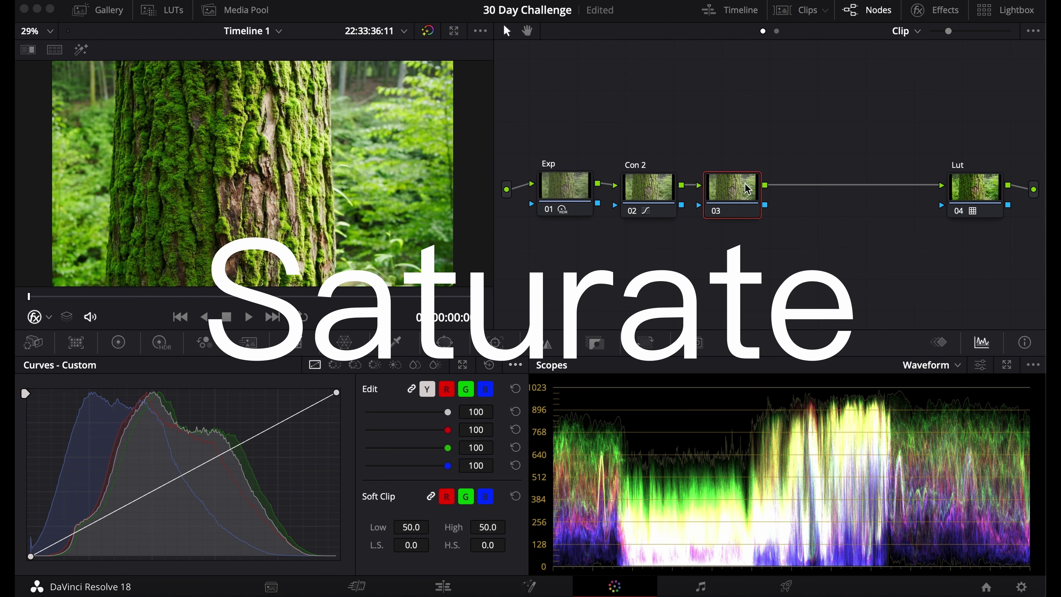
# Label the new node 03 after Con 2 as Sat.
pyautogui.rightClick(747, 186)
pyautogui.click(767, 217)
pyautogui.write('Sat')
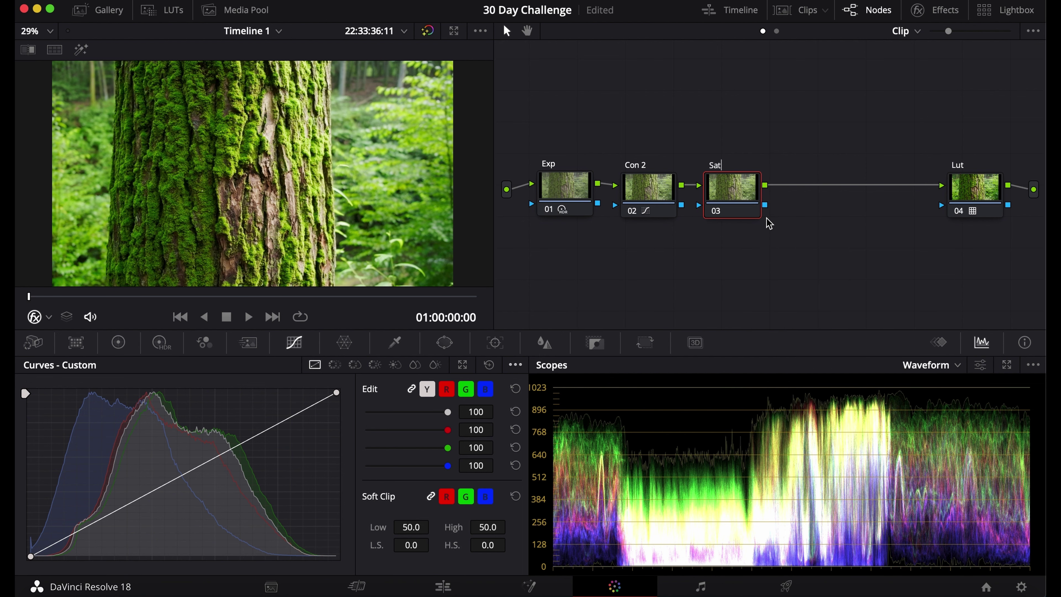
# Set the Sat node's Saturation to 75 in the primary color wheels.
pyautogui.click(119, 342)
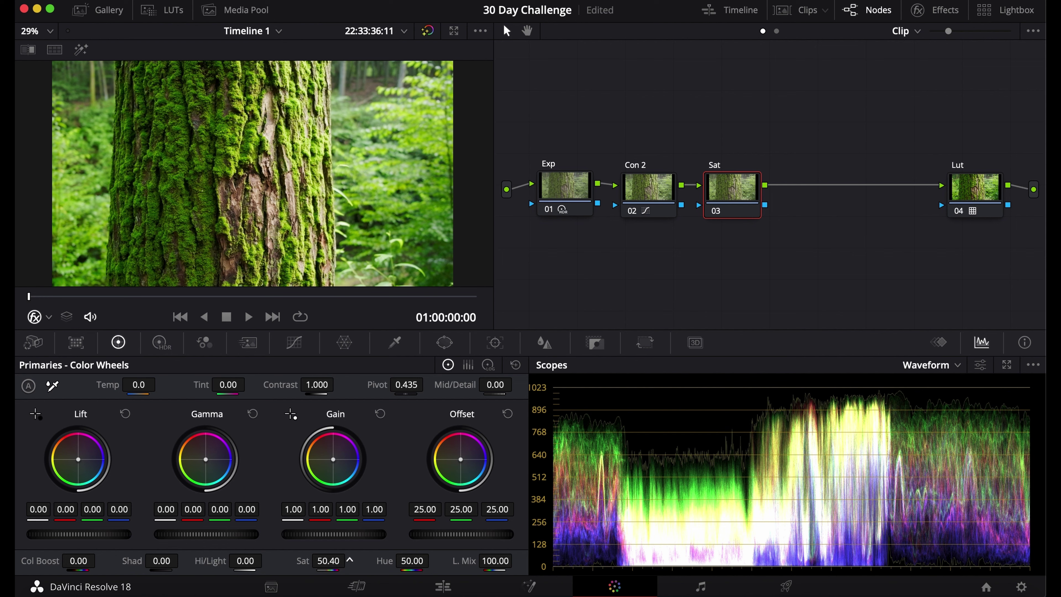
pyautogui.moveTo(340, 561); pyautogui.dragTo(347, 561)
pyautogui.doubleClick(328, 560)
pyautogui.write('75')
pyautogui.press('Return')
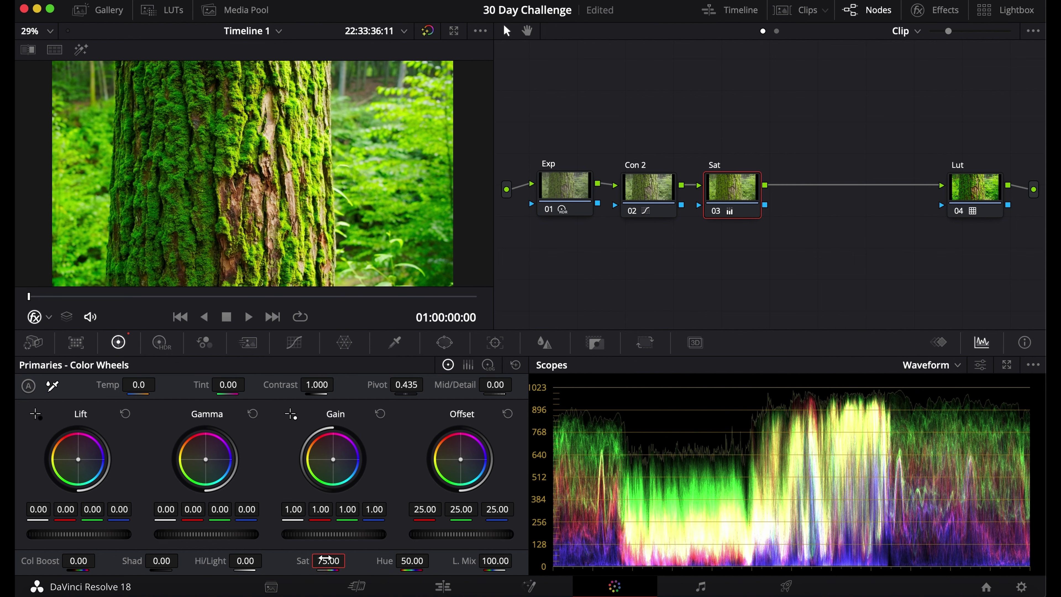
# Switch the scopes to Vectorscope and set the Sat node's Saturation to 50.
pyautogui.click(931, 365)
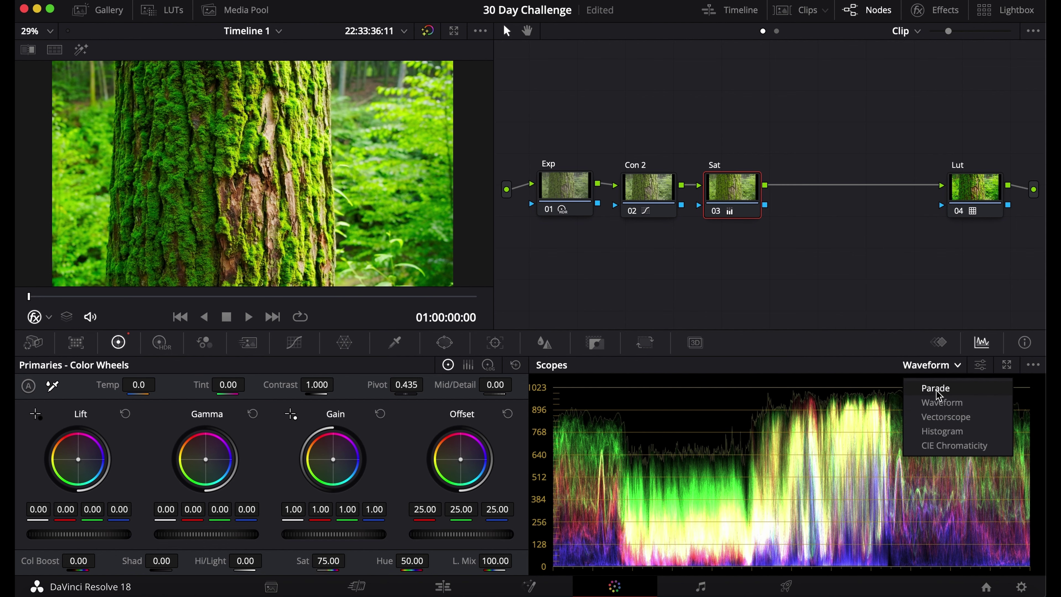
pyautogui.click(949, 422)
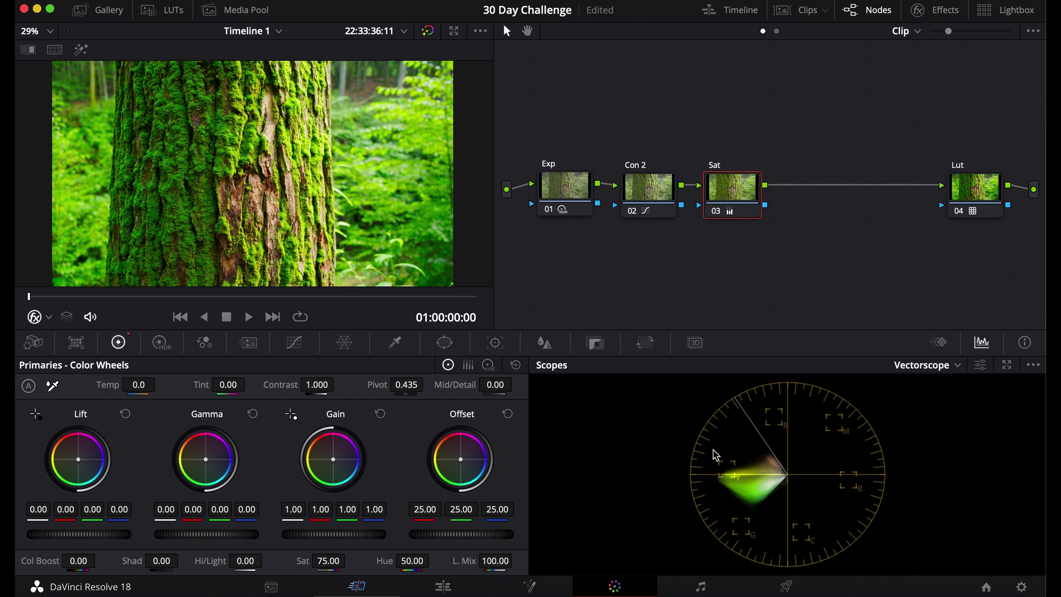
pyautogui.doubleClick(332, 560)
pyautogui.write('50')
pyautogui.press('Return')
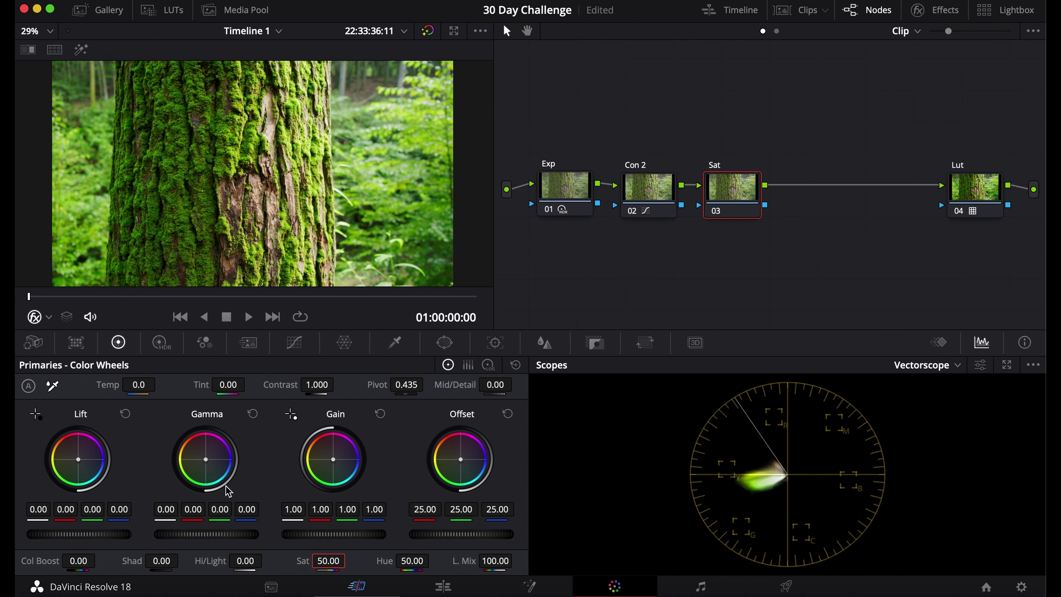
# Try Color Boost values of 44 and 20 on the Sat node, then reset it to 0.
pyautogui.click(70, 560)
pyautogui.moveTo(69, 560); pyautogui.dragTo(150, 560)
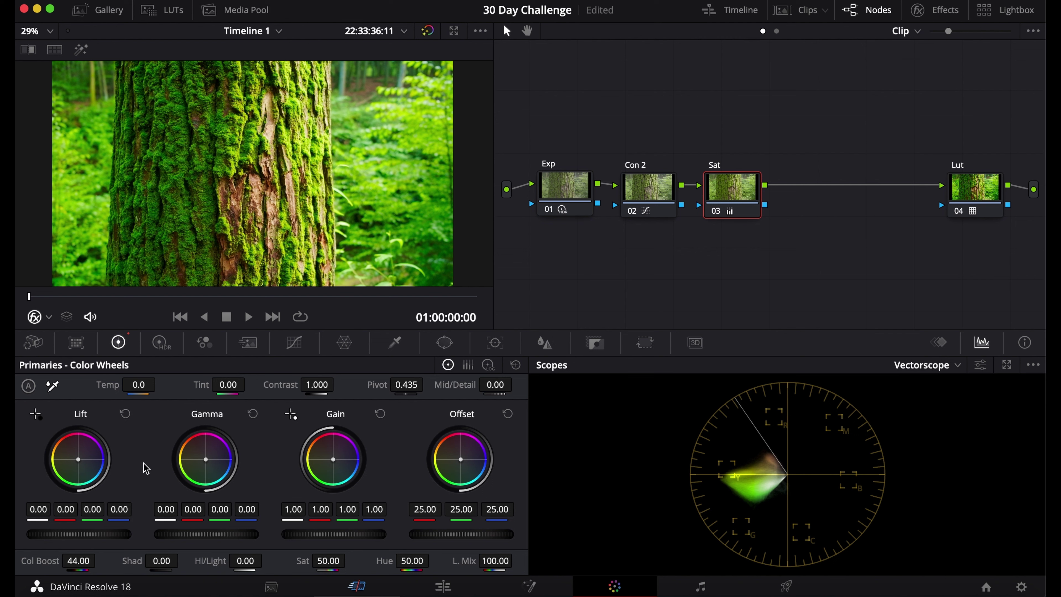
pyautogui.moveTo(126, 561); pyautogui.dragTo(80, 562)
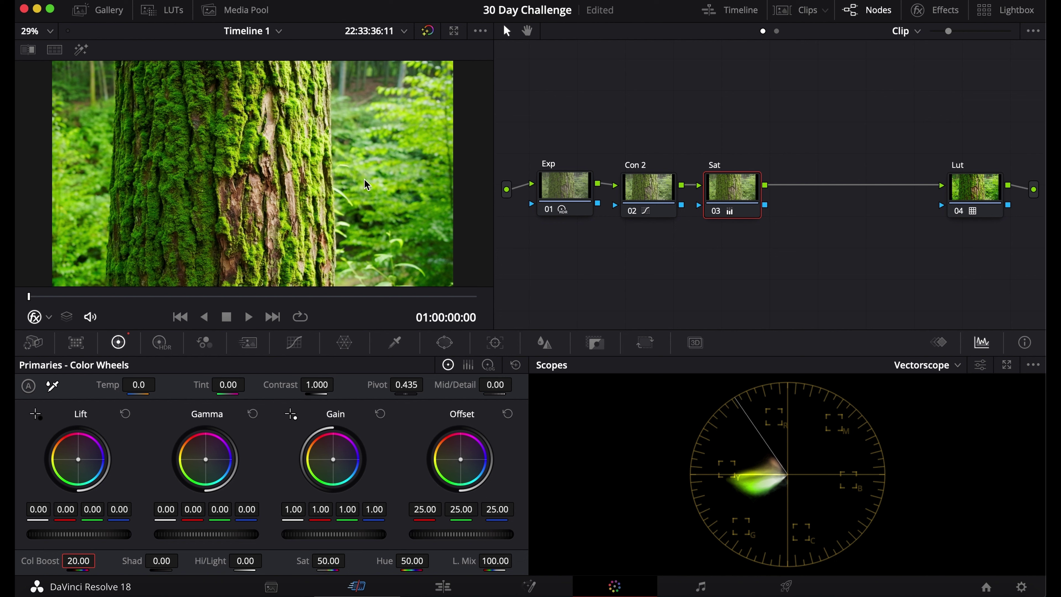
pyautogui.doubleClick(78, 561)
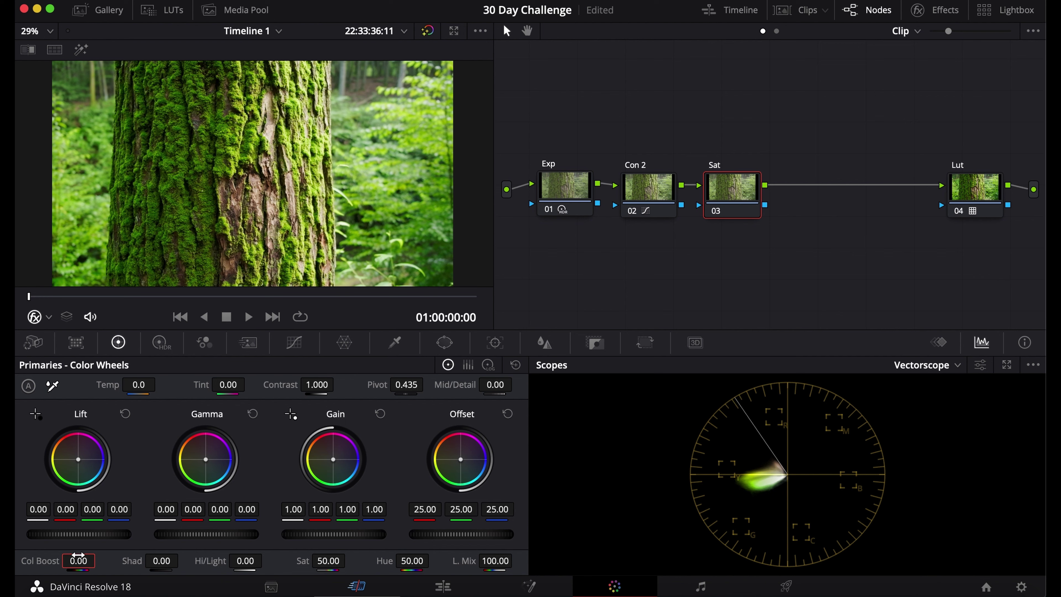
# Disable Channel 1 and Channel 3 on the Sat node so only Channel 2 remains active.
pyautogui.rightClick(725, 191)
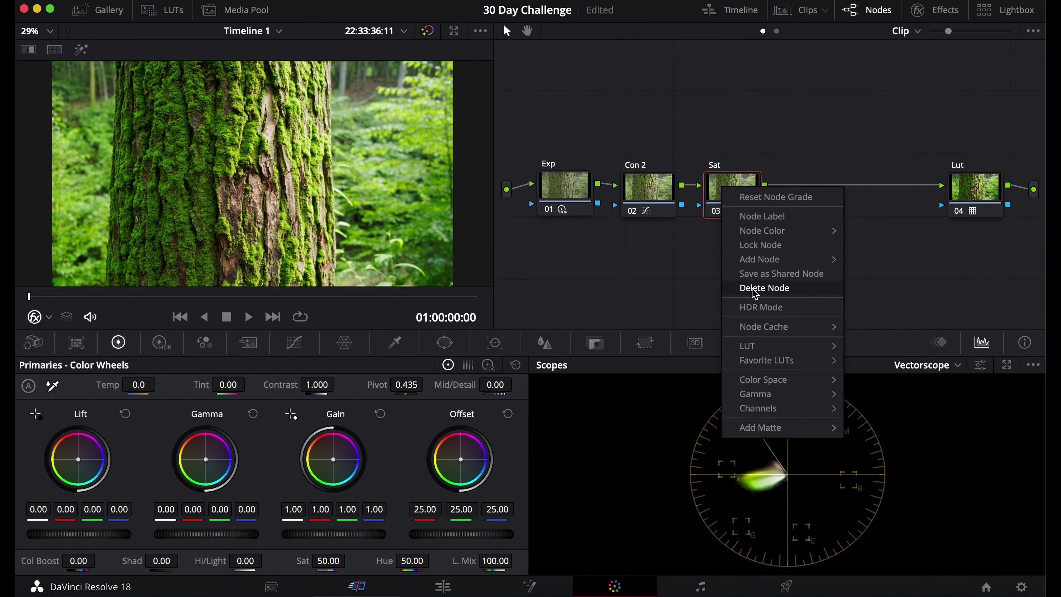
pyautogui.moveTo(759, 413)
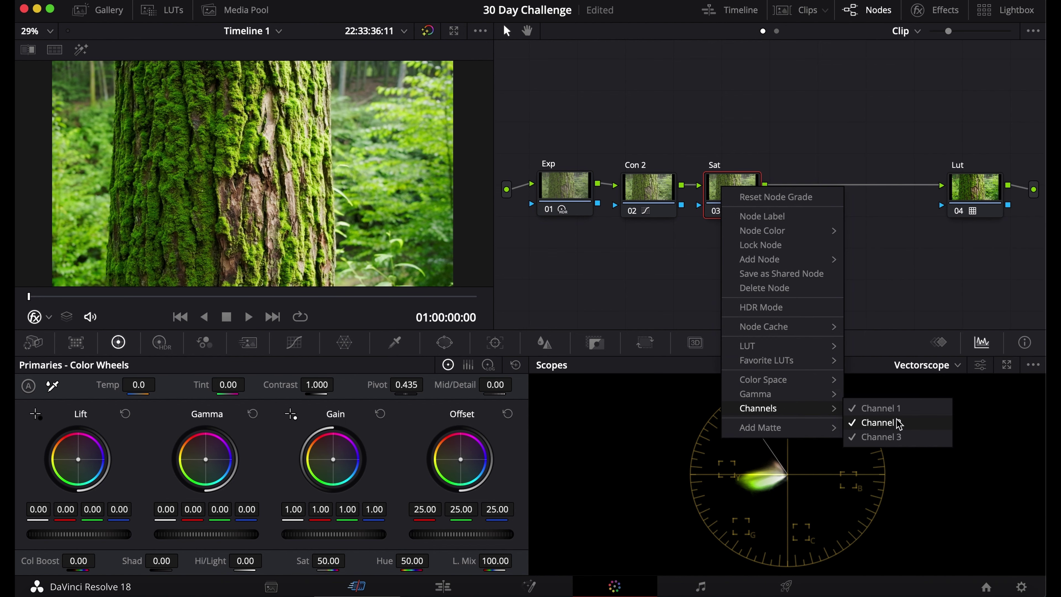
pyautogui.click(916, 409)
pyautogui.rightClick(727, 188)
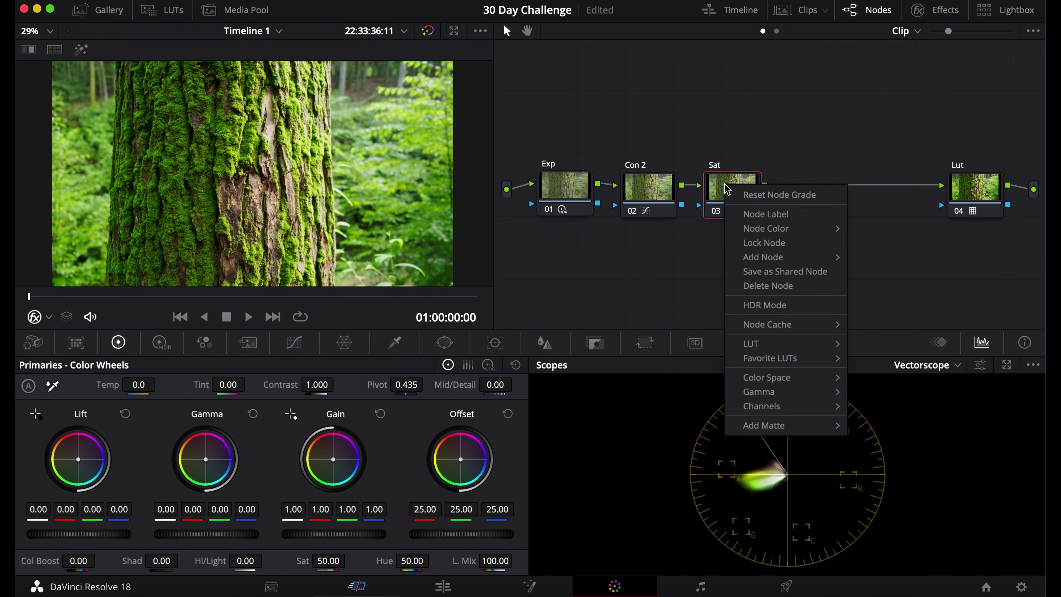
pyautogui.moveTo(775, 409)
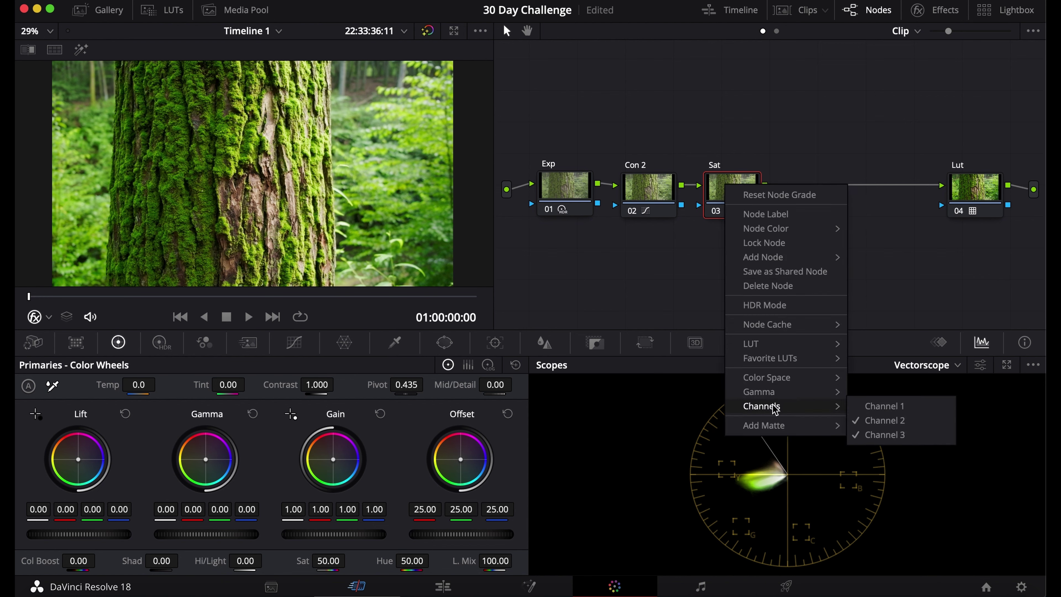
pyautogui.click(909, 435)
# Set the Sat node's color space to HSV.
pyautogui.rightClick(735, 193)
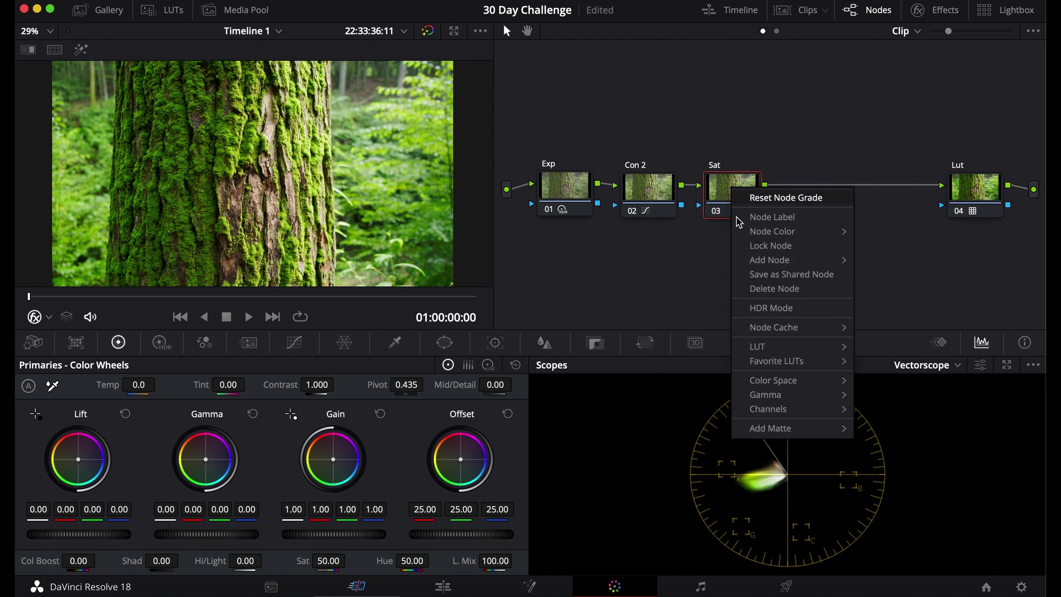
pyautogui.moveTo(772, 386)
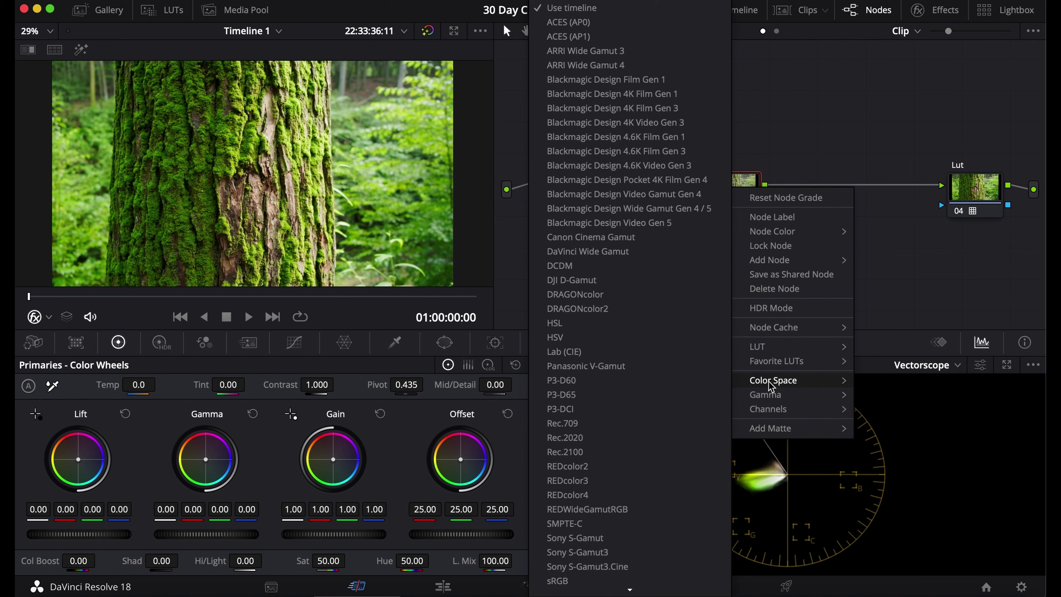
pyautogui.click(572, 338)
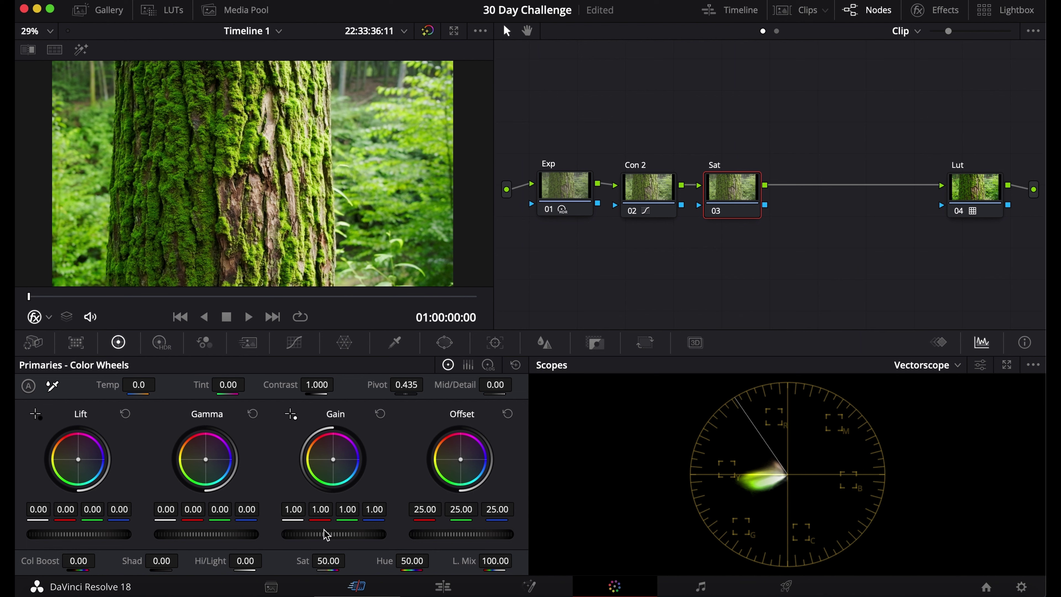
# Try a Gain of 1.49 on the Sat node and compare the image with the node disabled and enabled.
pyautogui.moveTo(325, 538); pyautogui.dragTo(377, 537)
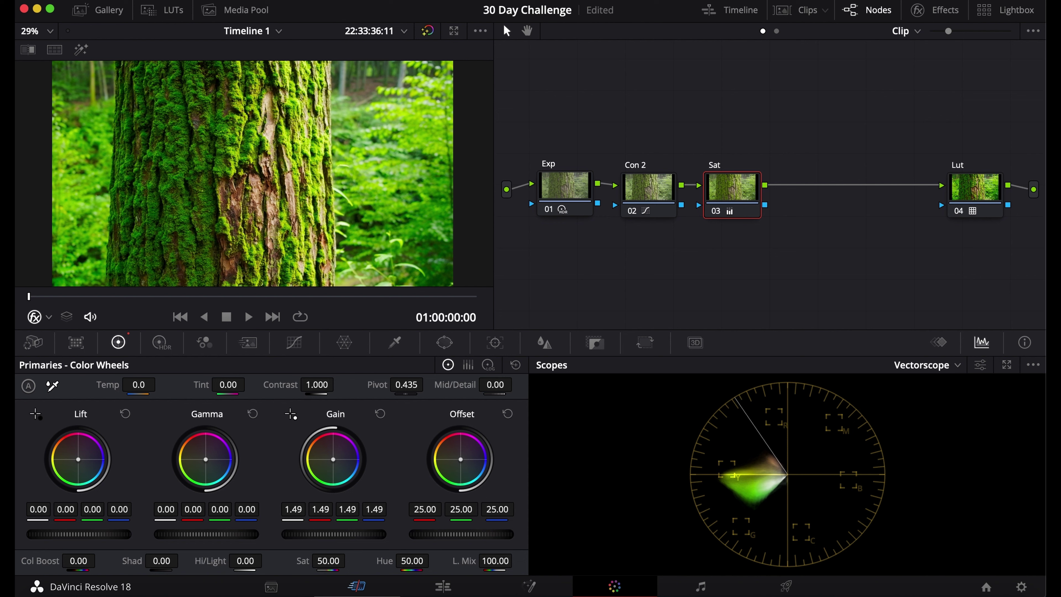
pyautogui.hotkey('alt', 's')
pyautogui.click(730, 196)
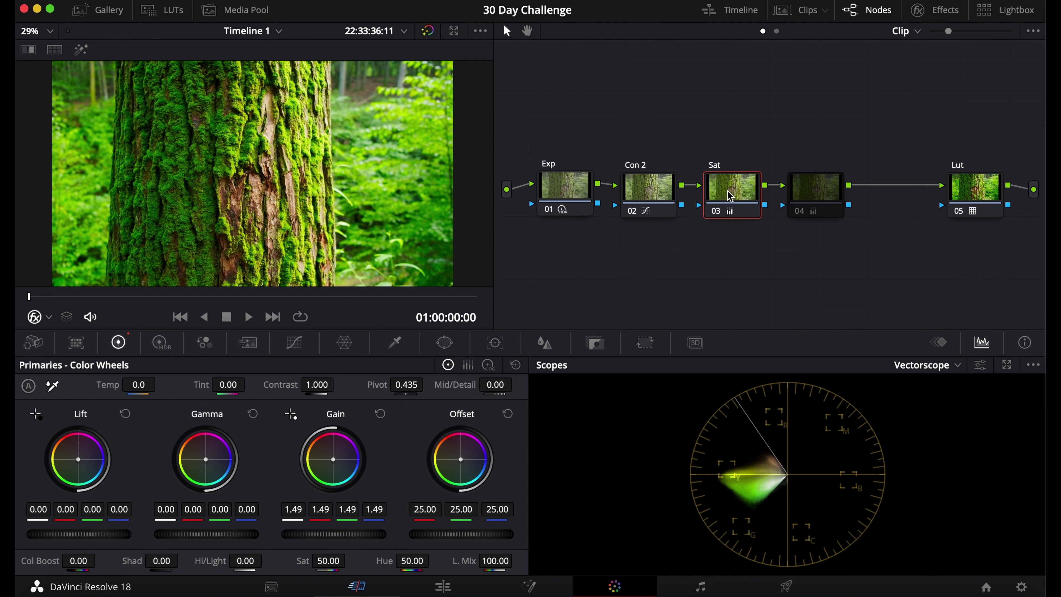
pyautogui.press('super+d')
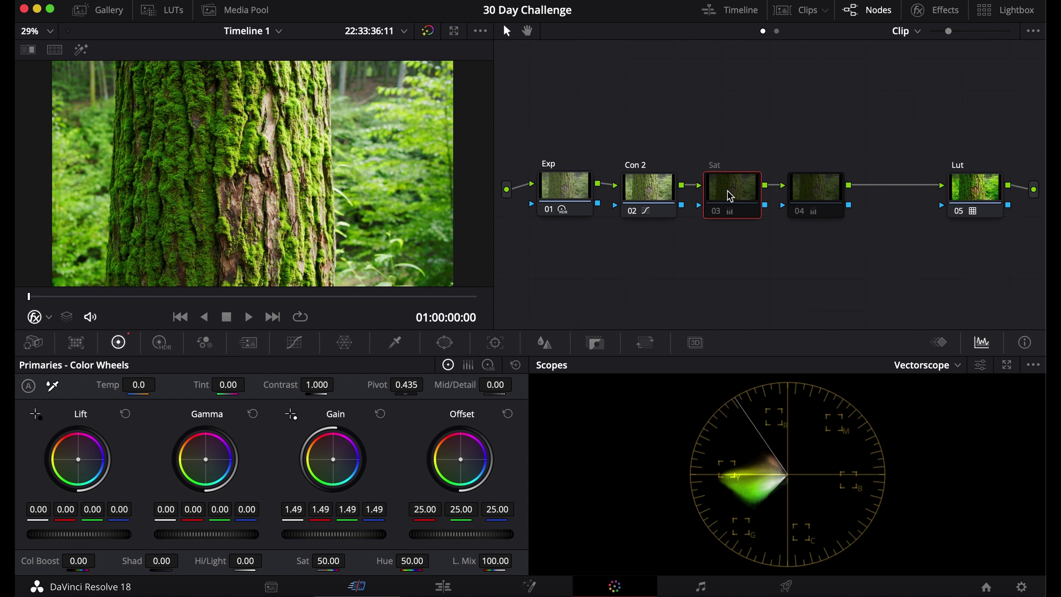
pyautogui.press('super+d')
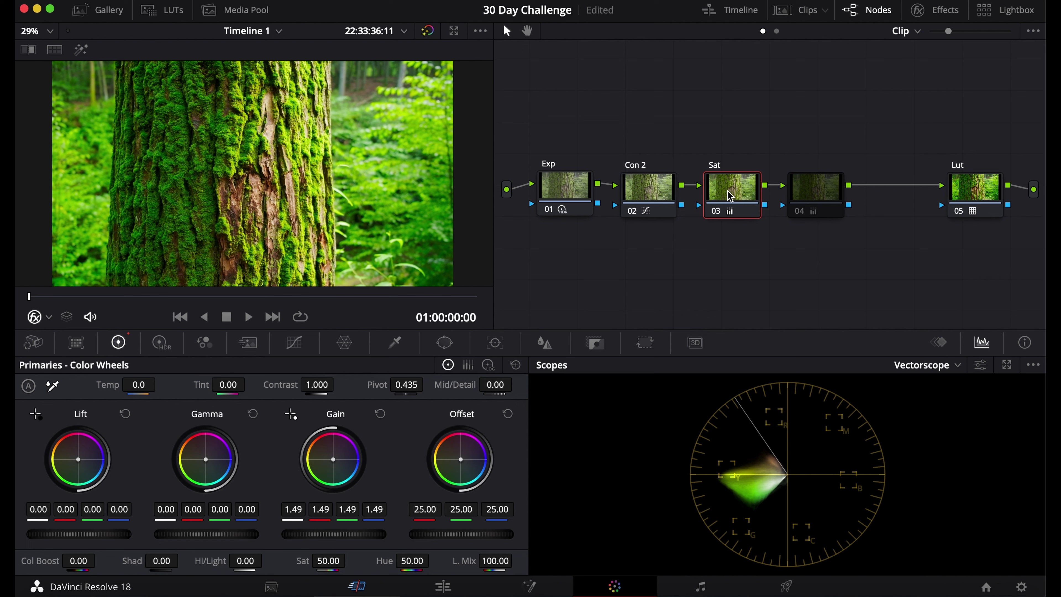
# Delete the extra node after Sat and reset the Sat node's Gain.
pyautogui.moveTo(808, 165); pyautogui.dragTo(813, 243)
pyautogui.press('Delete')
pyautogui.click(380, 415)
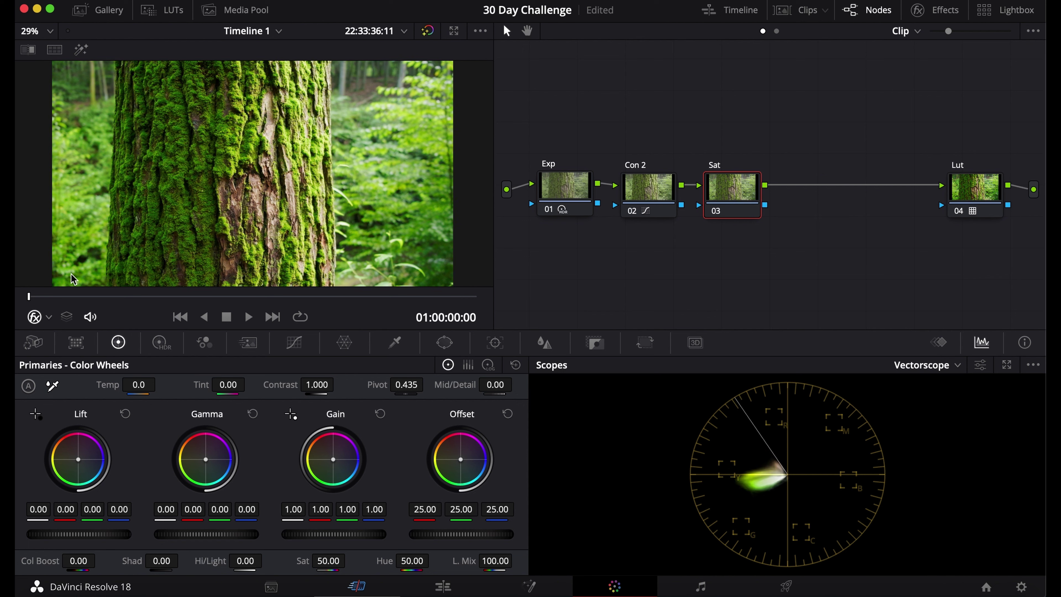
# Try Gamma values of 0.09, 0.11 and 0.20 on the Sat node, then reset its Gamma.
pyautogui.moveTo(217, 535); pyautogui.dragTo(254, 534)
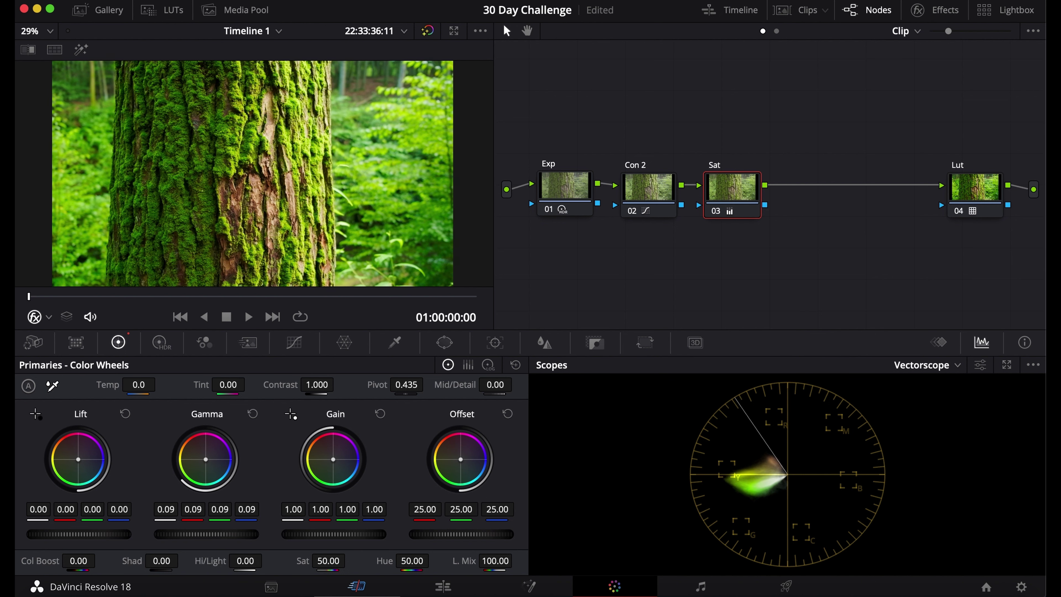
pyautogui.moveTo(186, 534); pyautogui.dragTo(257, 535)
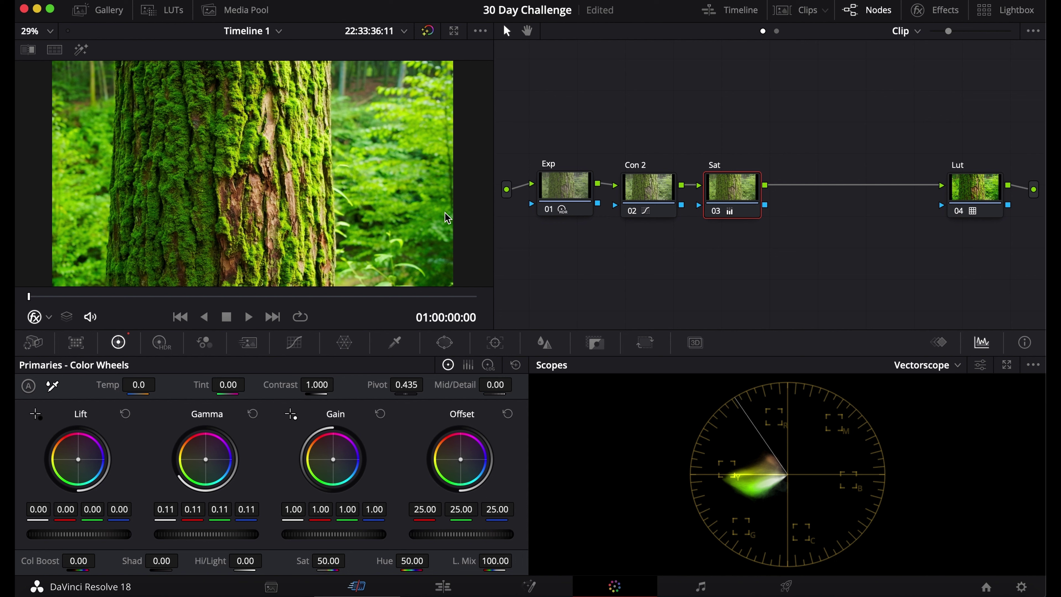
pyautogui.moveTo(206, 535); pyautogui.dragTo(226, 535)
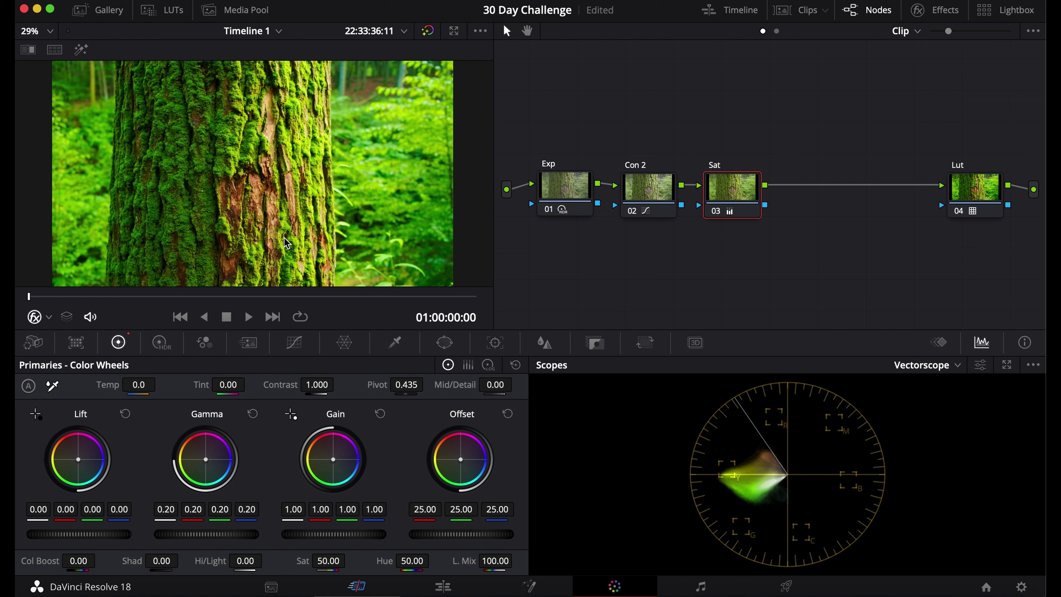
pyautogui.click(253, 414)
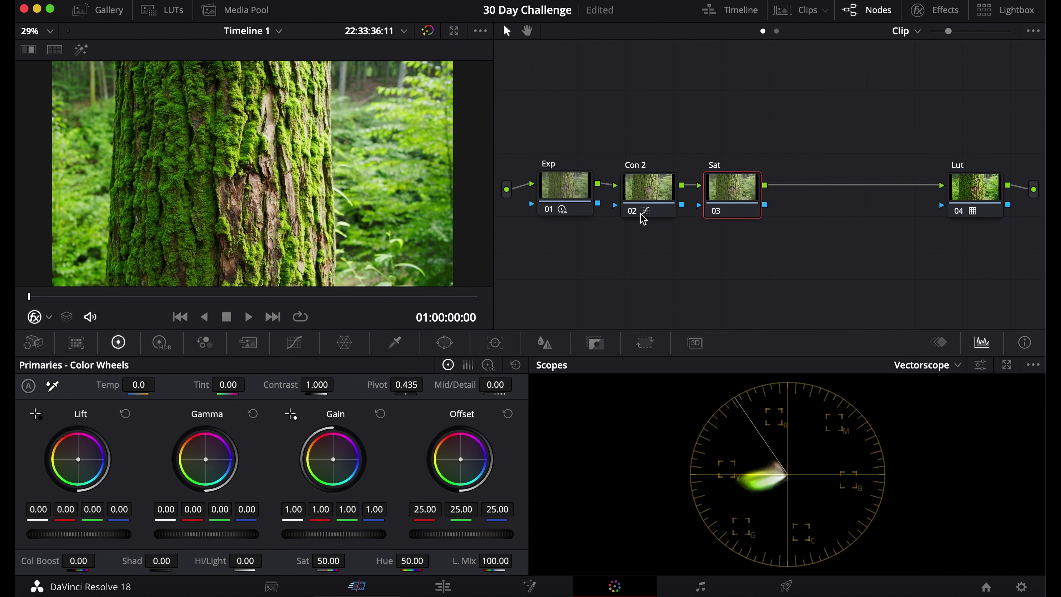
# Shift the Con 2 and Sat nodes toward the Lut node and add a serial node after Exp.
pyautogui.moveTo(642, 214); pyautogui.dragTo(743, 212)
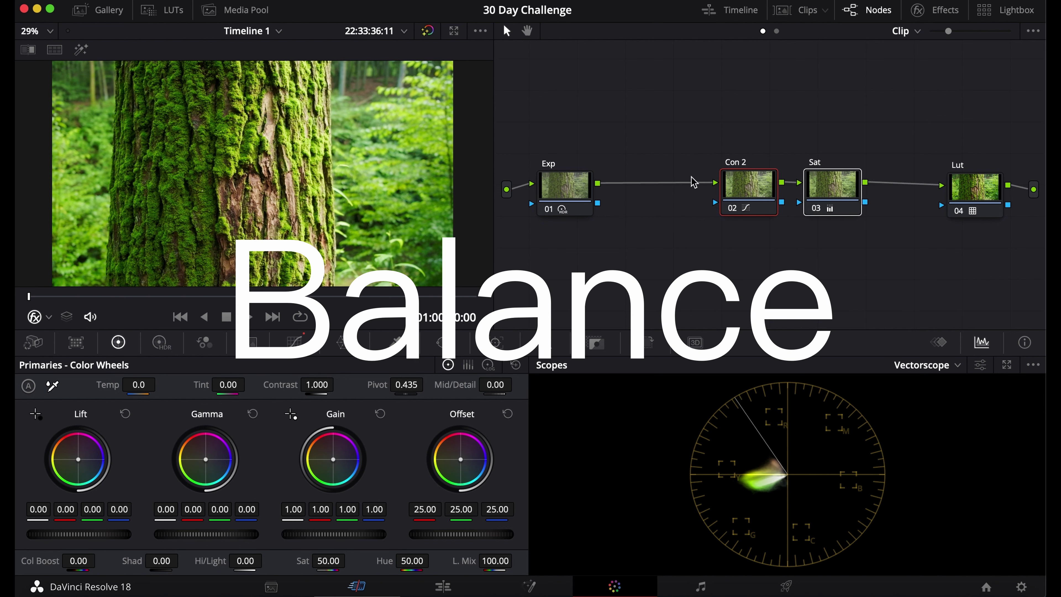
pyautogui.click(565, 190)
pyautogui.hotkey('alt', 's')
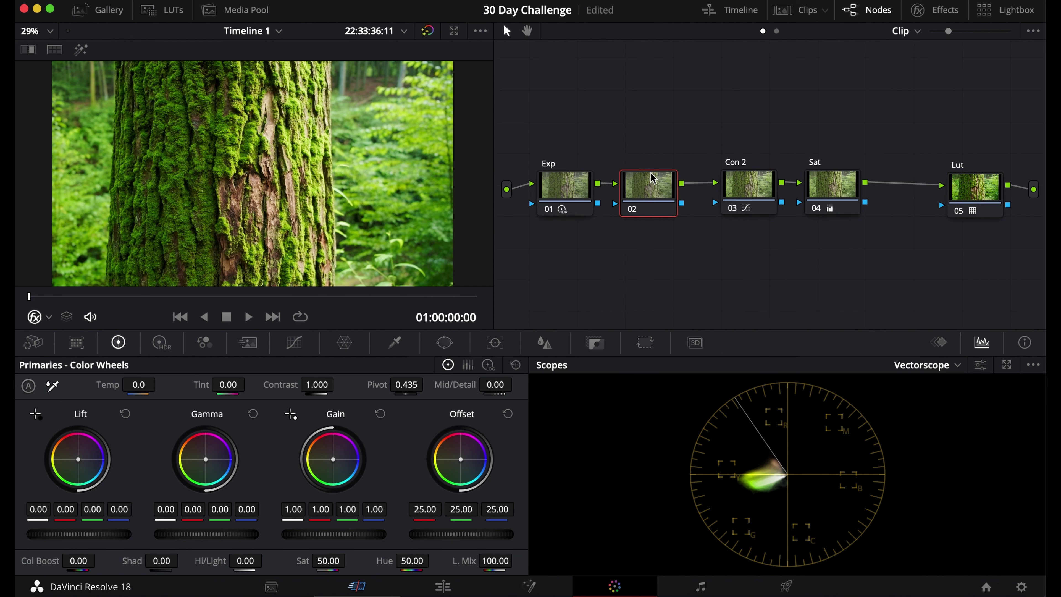
# Label the new node 02 after Exp as Bal.
pyautogui.click(840, 188)
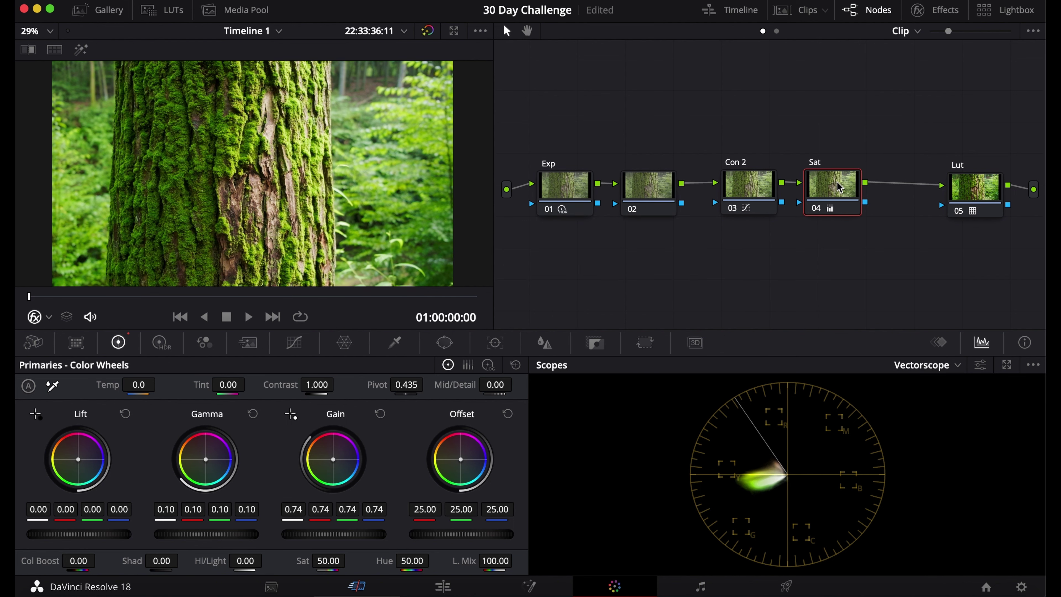
pyautogui.click(641, 192)
pyautogui.rightClick(641, 193)
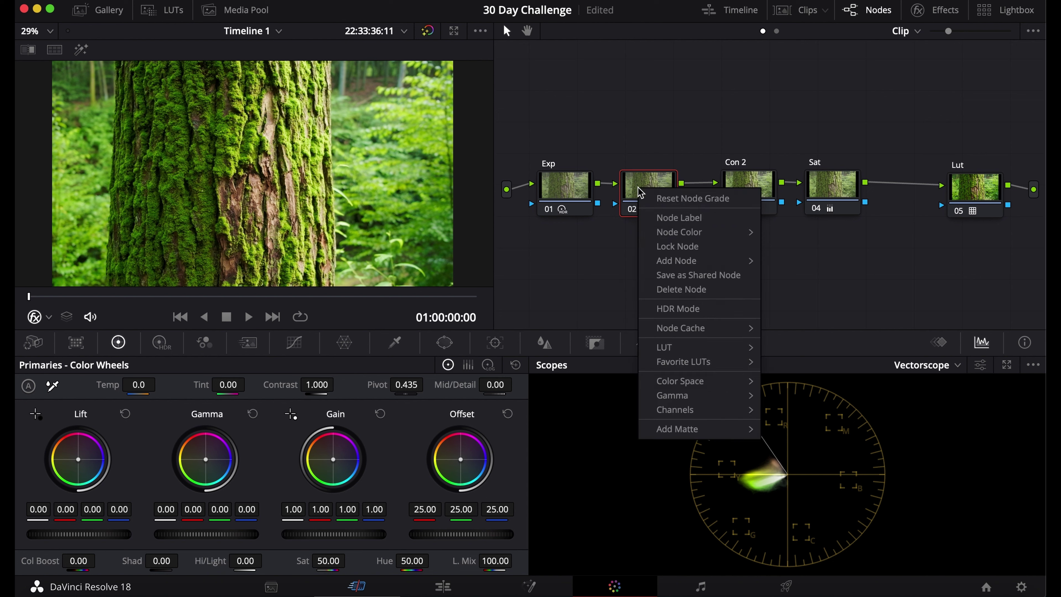
pyautogui.click(668, 216)
pyautogui.write('Bal')
pyautogui.press('Return')
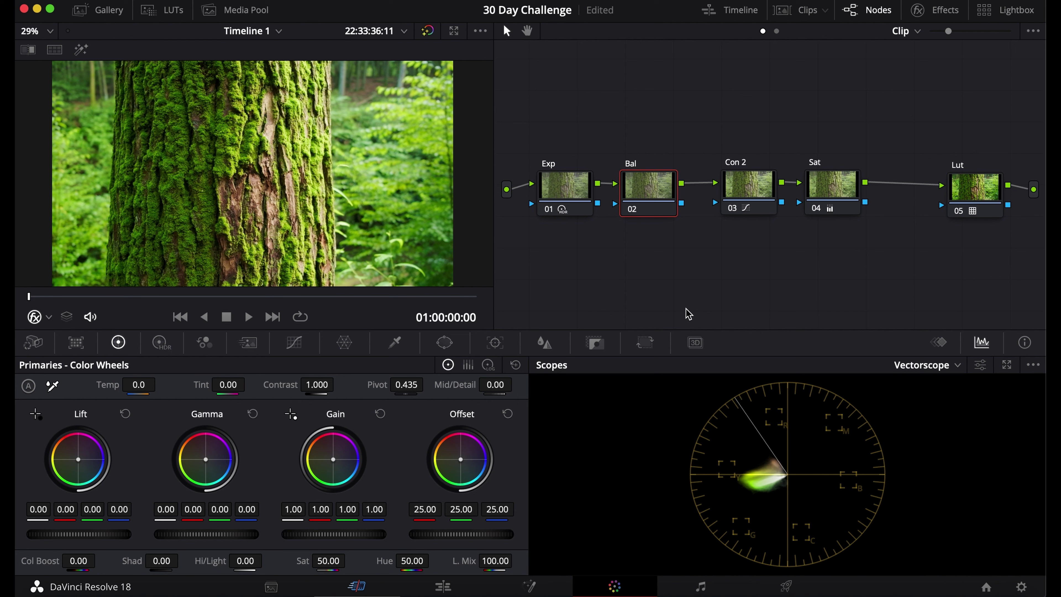
# Try white-balancing the Bal node by sampling beside the trunk and with a Tint of -19.50, then reset the node grade.
pyautogui.click(52, 385)
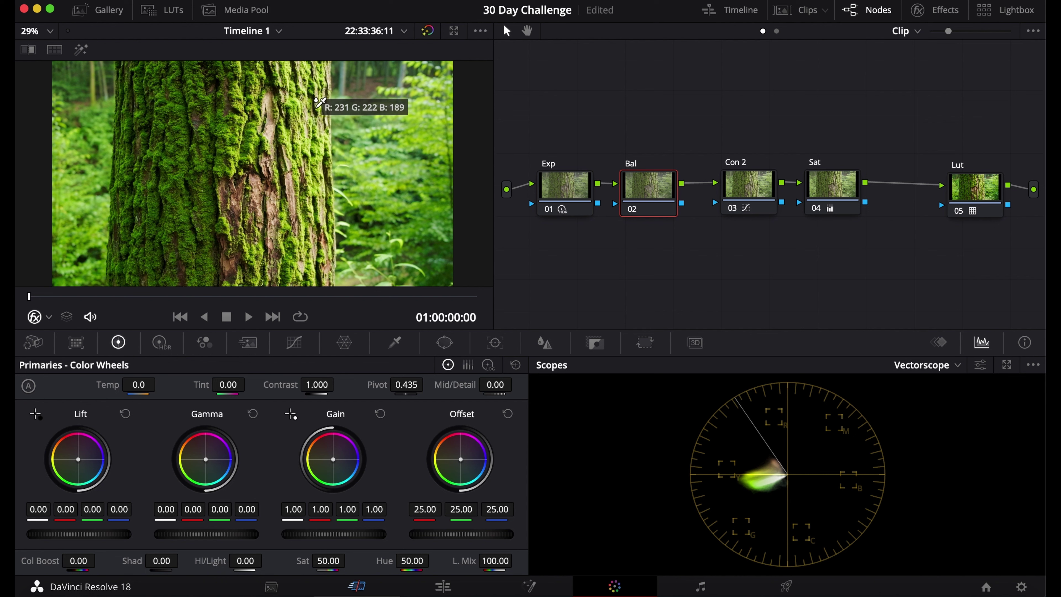
pyautogui.click(343, 83)
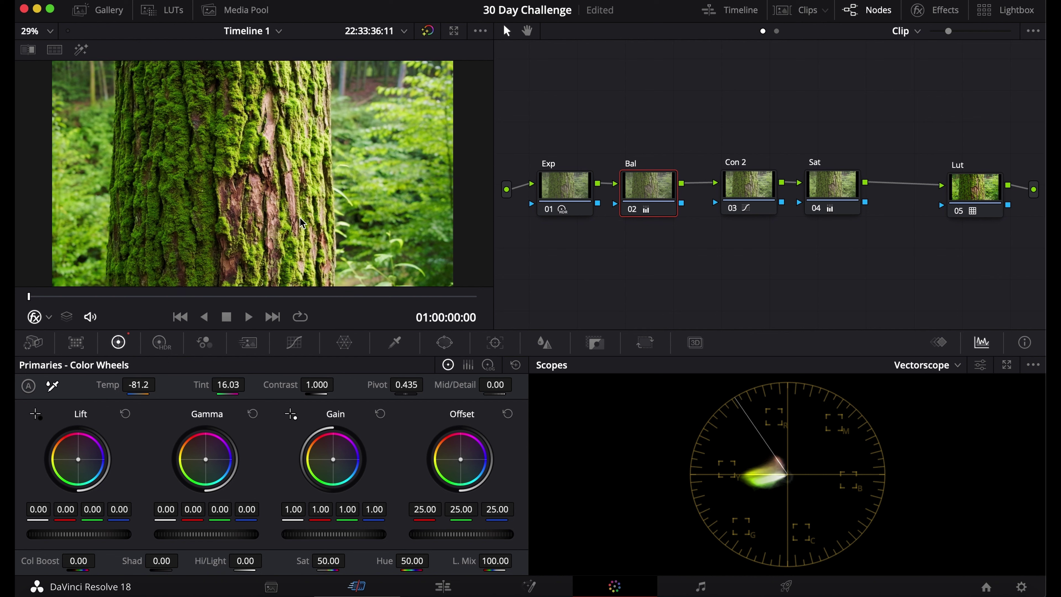
pyautogui.doubleClick(138, 384)
pyautogui.moveTo(225, 385)
pyautogui.mouseDown()
pyautogui.moveTo(213, 386)
pyautogui.moveTo(217, 399)
pyautogui.moveTo(240, 386)
pyautogui.moveTo(163, 399)
pyautogui.moveTo(160, 383)
pyautogui.moveTo(138, 385)
pyautogui.mouseUp()
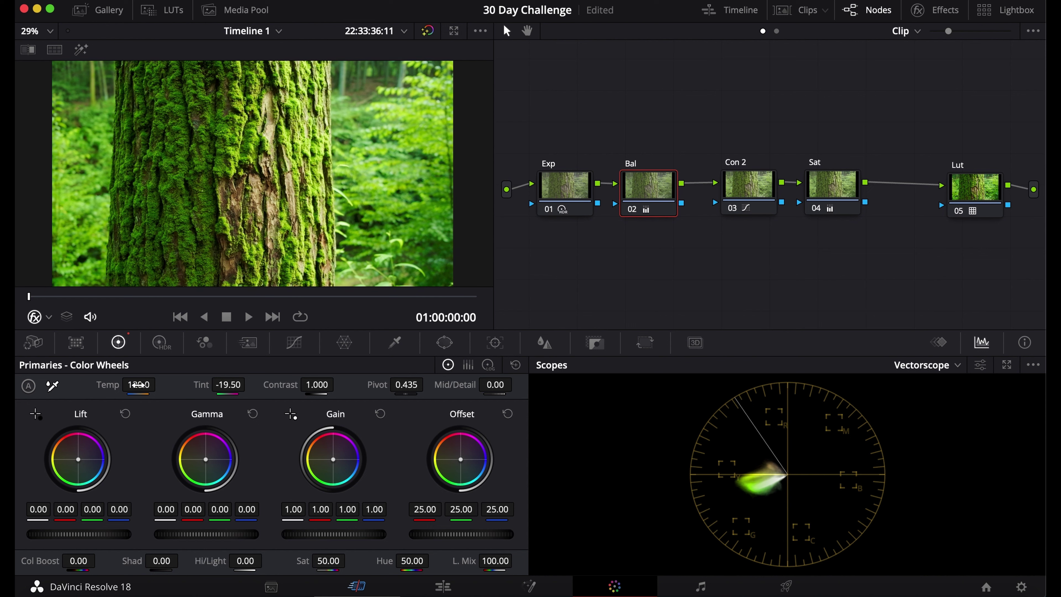
pyautogui.rightClick(654, 186)
pyautogui.click(706, 193)
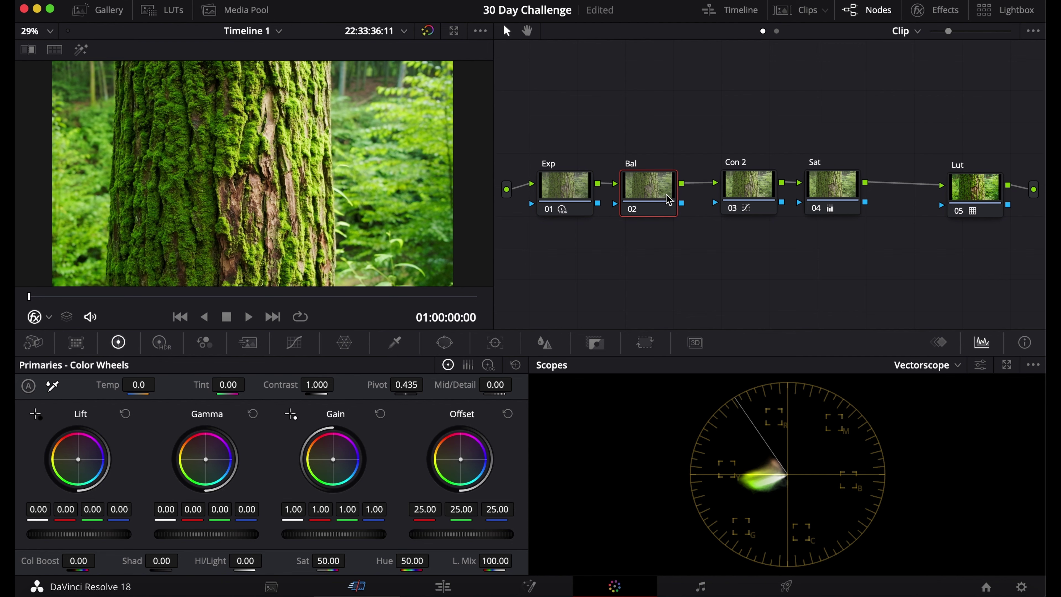
# Switch the primaries to Color Bars and open the High Dynamic Range color wheels.
pyautogui.click(468, 366)
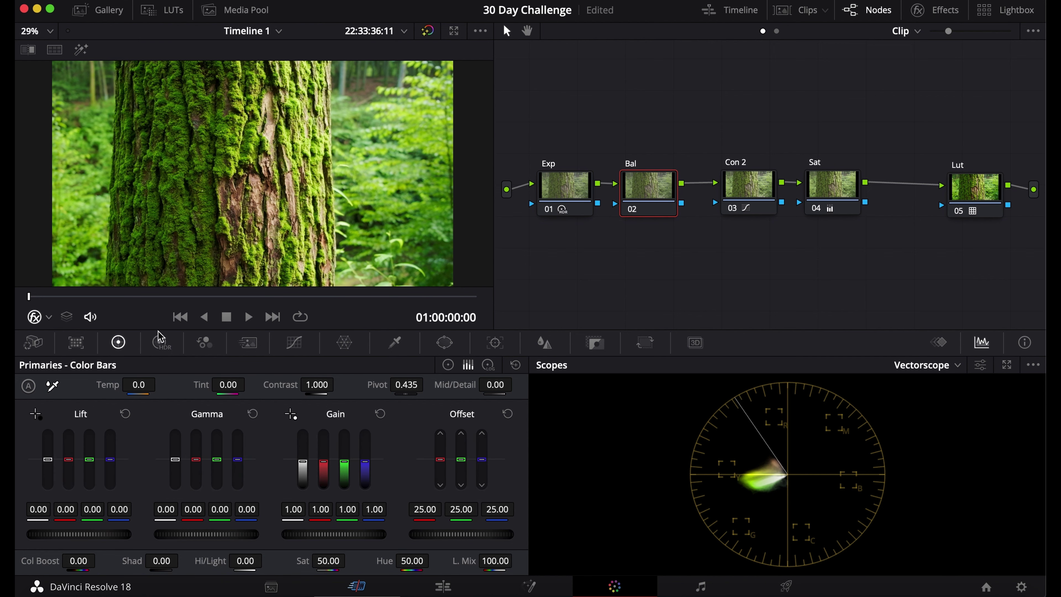
pyautogui.click(161, 342)
pyautogui.click(515, 365)
pyautogui.moveTo(545, 491)
pyautogui.click(753, 439)
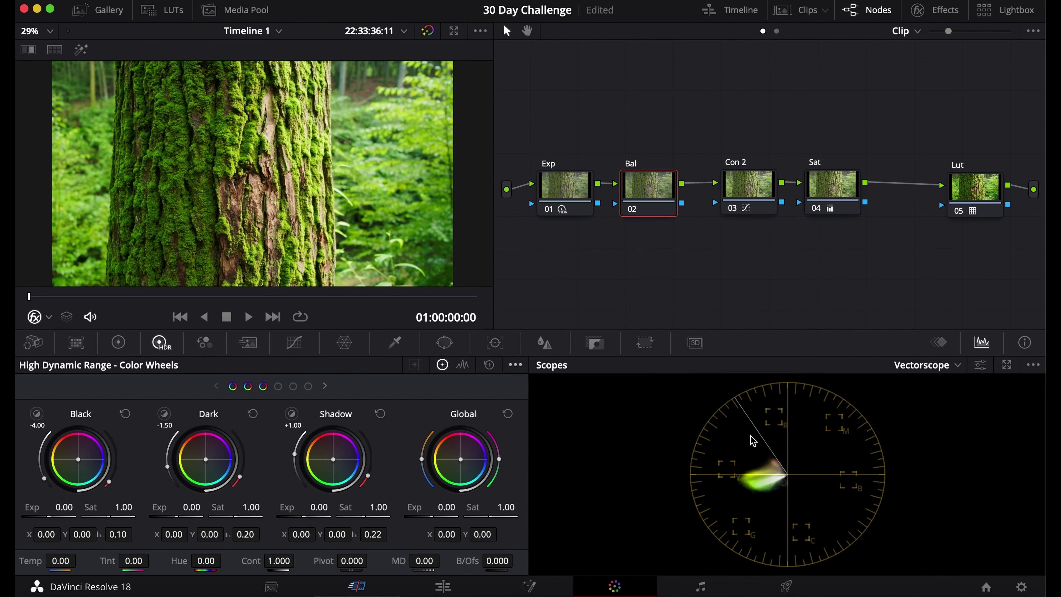
pyautogui.click(515, 365)
pyautogui.click(691, 252)
# Try a global Tint of -16.41 with Temp values of -749.06 and -4000 on the Exp node's HDR wheels.
pyautogui.click(567, 189)
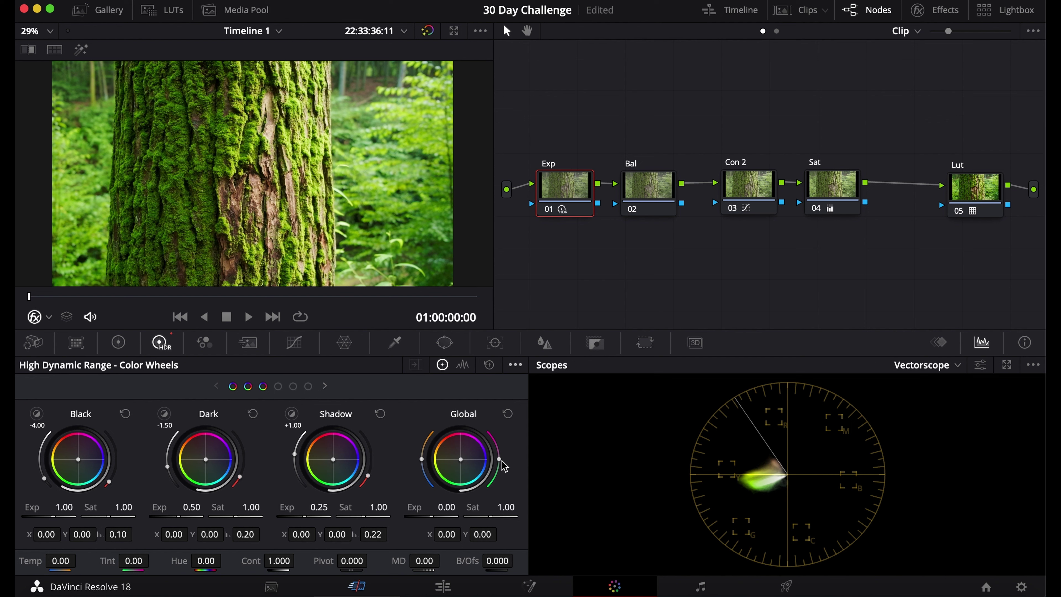
pyautogui.moveTo(500, 461); pyautogui.dragTo(501, 469)
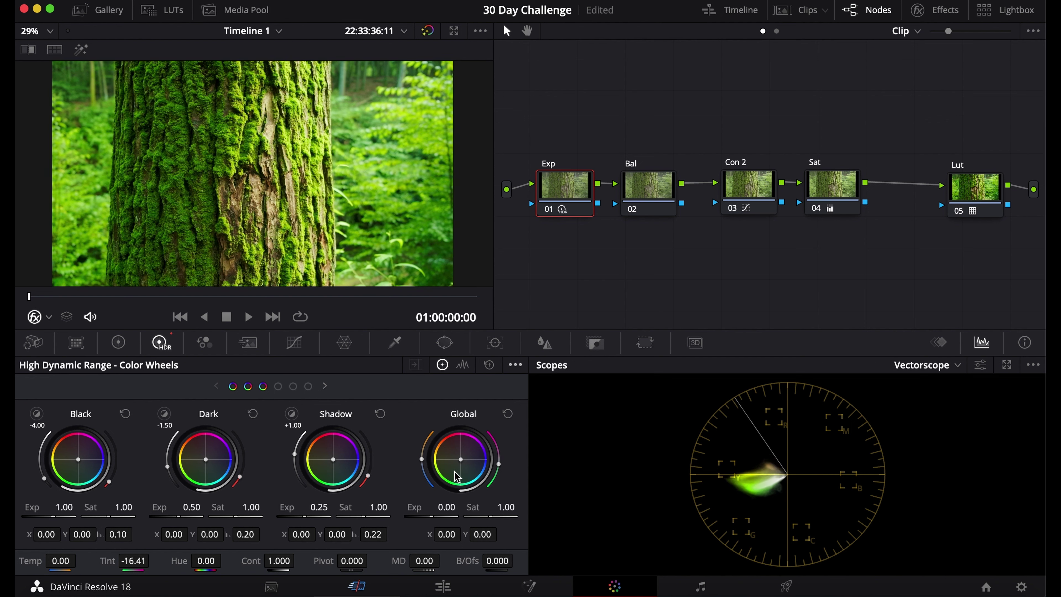
pyautogui.moveTo(424, 465); pyautogui.dragTo(424, 470)
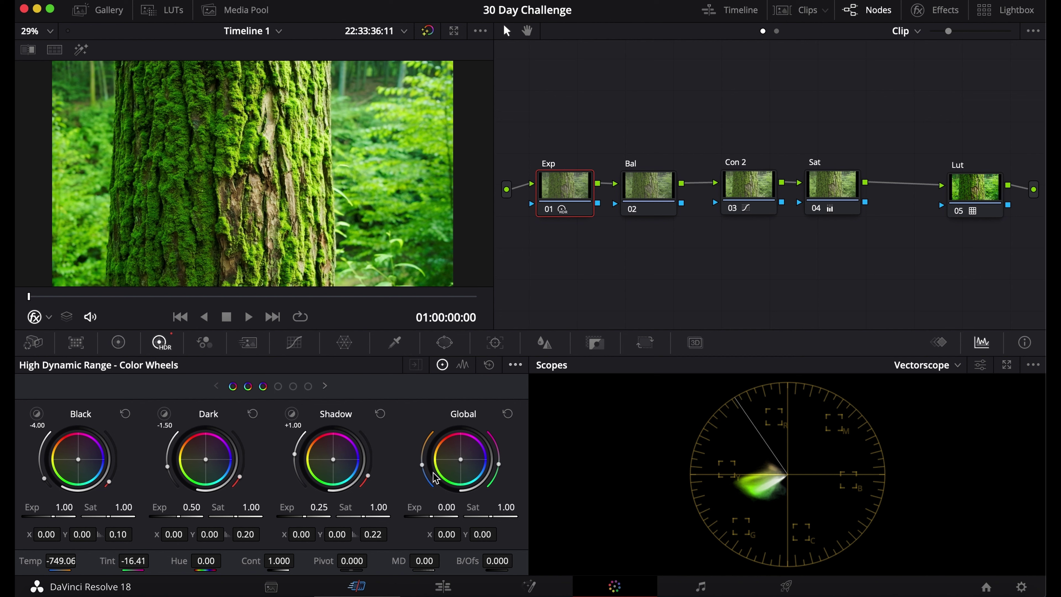
pyautogui.moveTo(423, 466); pyautogui.dragTo(425, 454)
pyautogui.moveTo(443, 531); pyautogui.dragTo(448, 537)
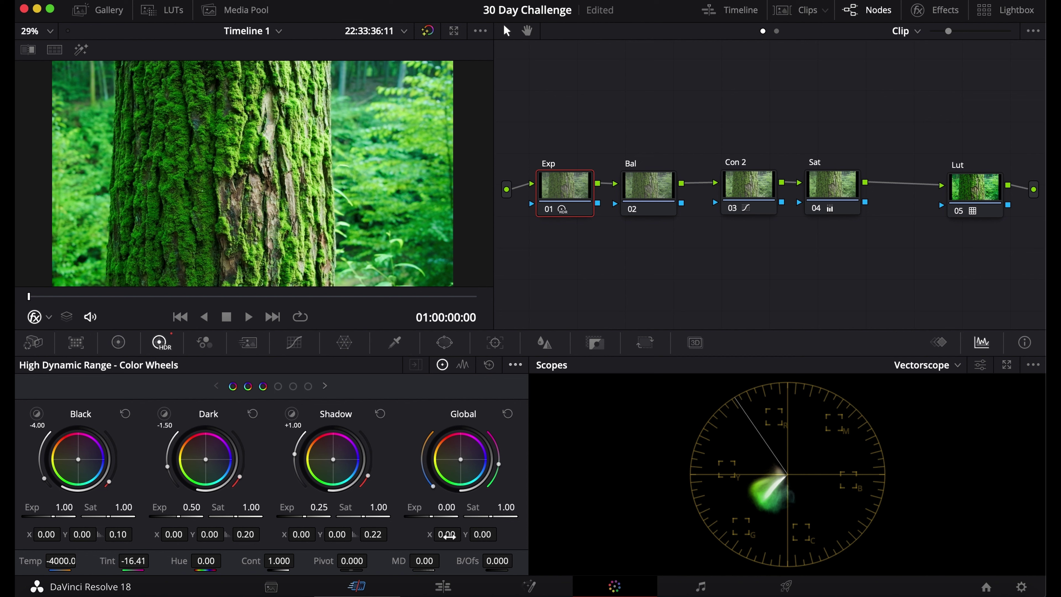
# Set the Bal node's blue Offset to 27.74 in the primary color bars.
pyautogui.click(646, 190)
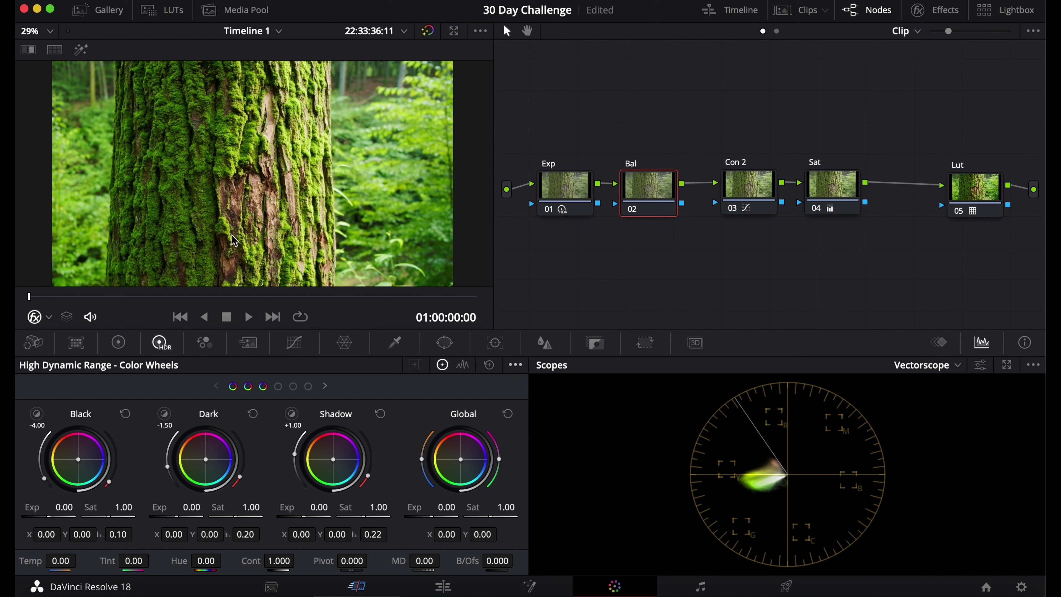
pyautogui.click(118, 342)
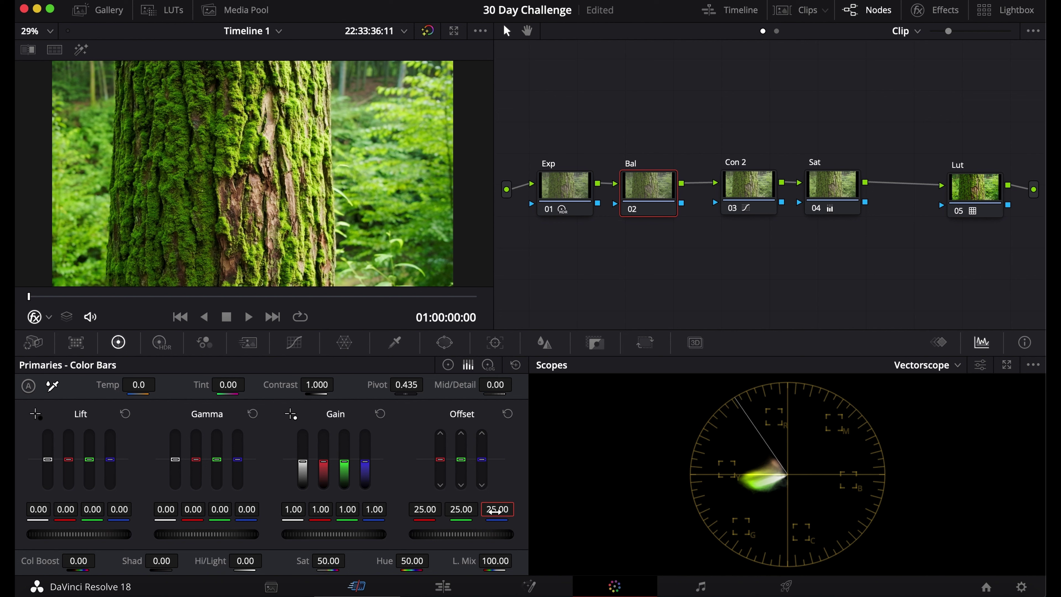
pyautogui.scroll(1, 495, 510)
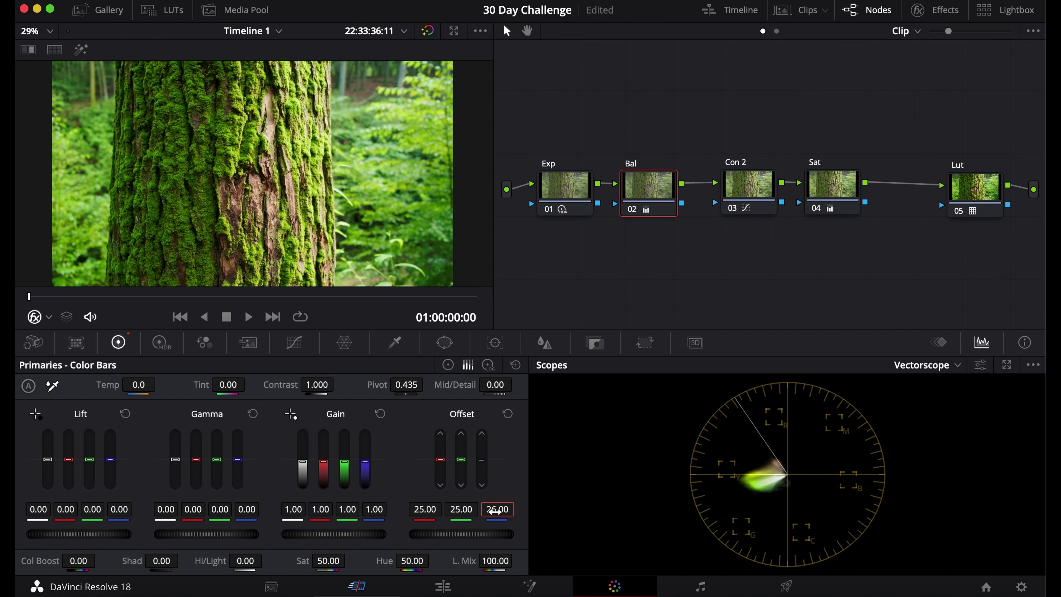
pyautogui.moveTo(495, 511); pyautogui.dragTo(507, 511)
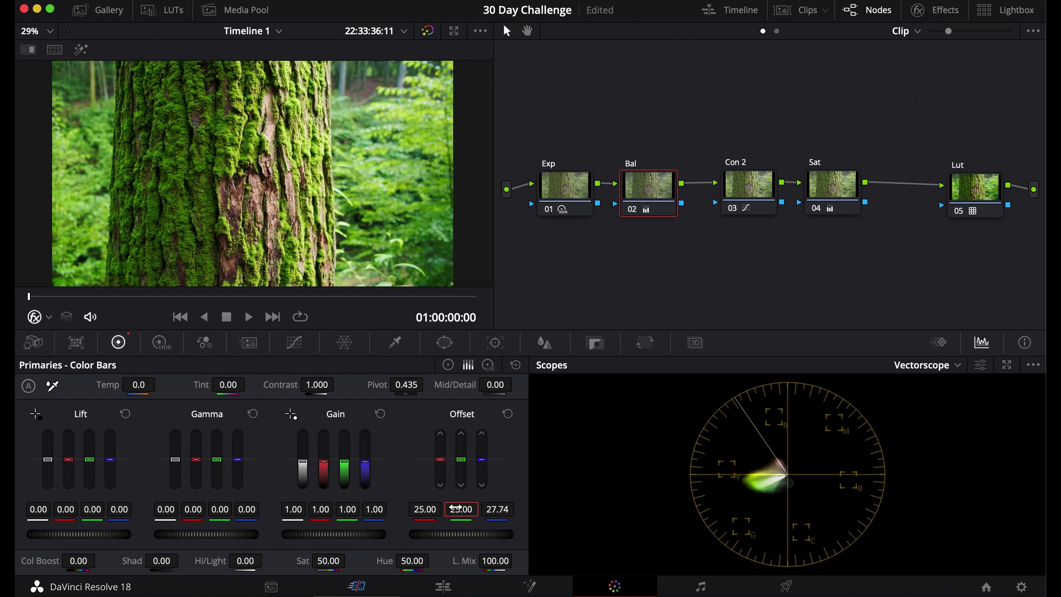
# Try a green Offset of 26.42, green Gain of 0.96 and blue Lift of -0.01 on the Bal node's color bars.
pyautogui.scroll(1, 457, 508)
pyautogui.moveTo(457, 508); pyautogui.dragTo(461, 508)
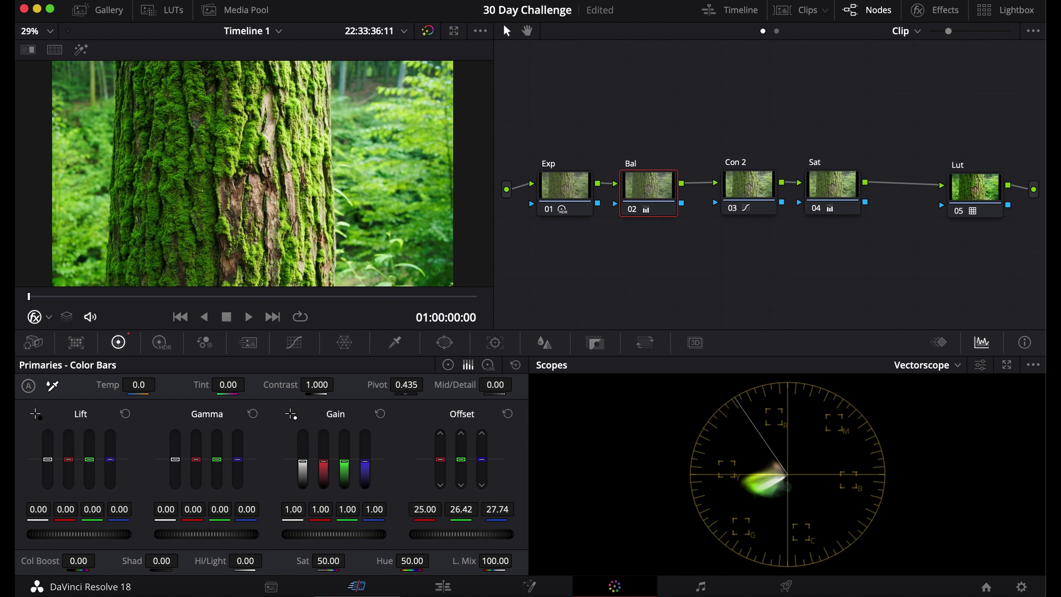
pyautogui.moveTo(344, 461); pyautogui.dragTo(345, 464)
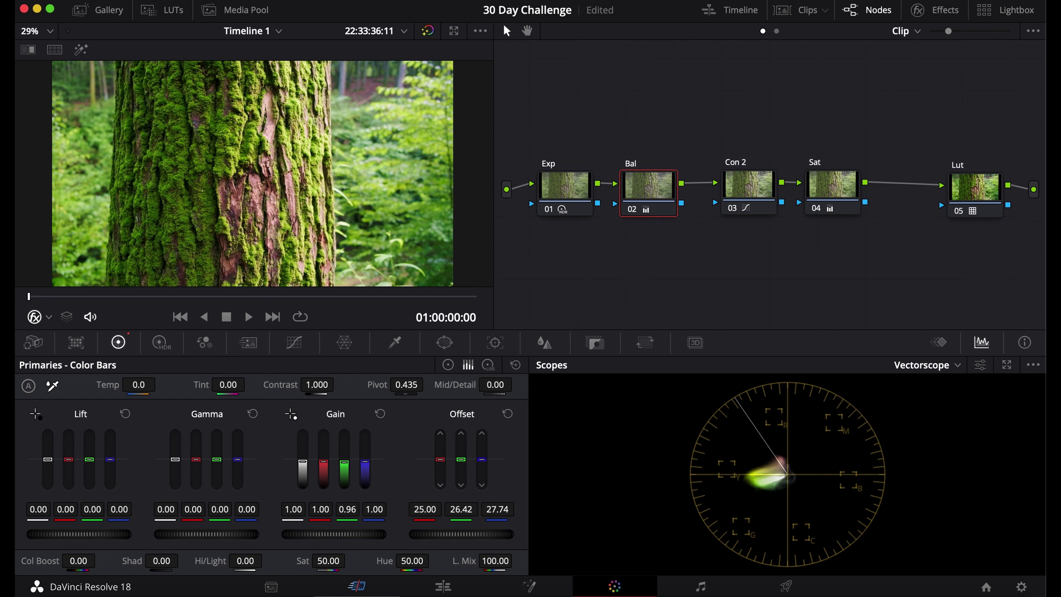
pyautogui.moveTo(120, 510); pyautogui.dragTo(116, 509)
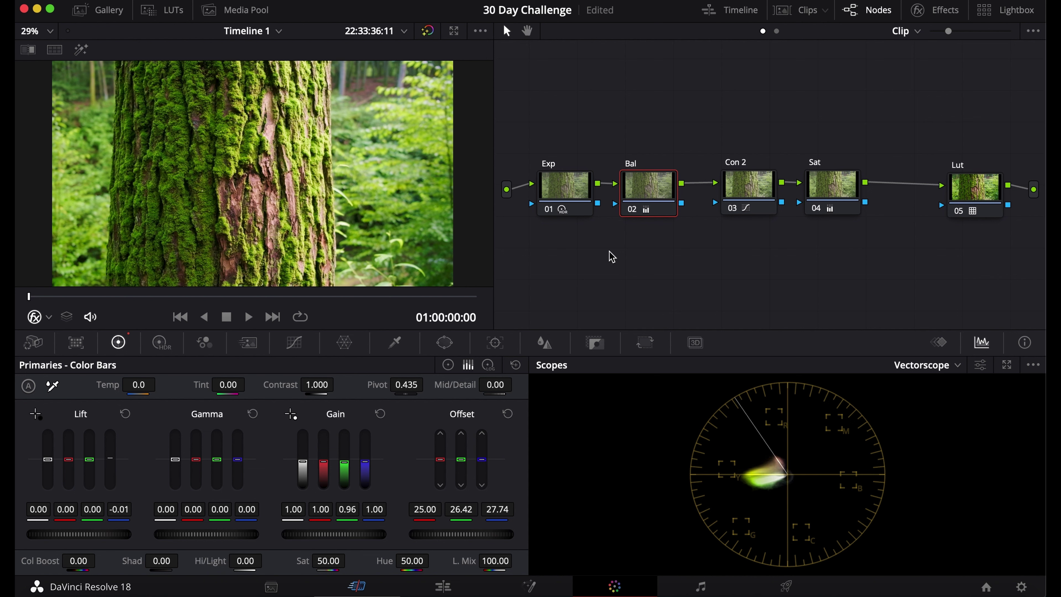
# Reset the Bal node and rebalance it with color wheels: Offset 26.56/23.19/30.67, Gain 0.95/1.02/0.92 and blue Lift 0.01.
pyautogui.click(448, 366)
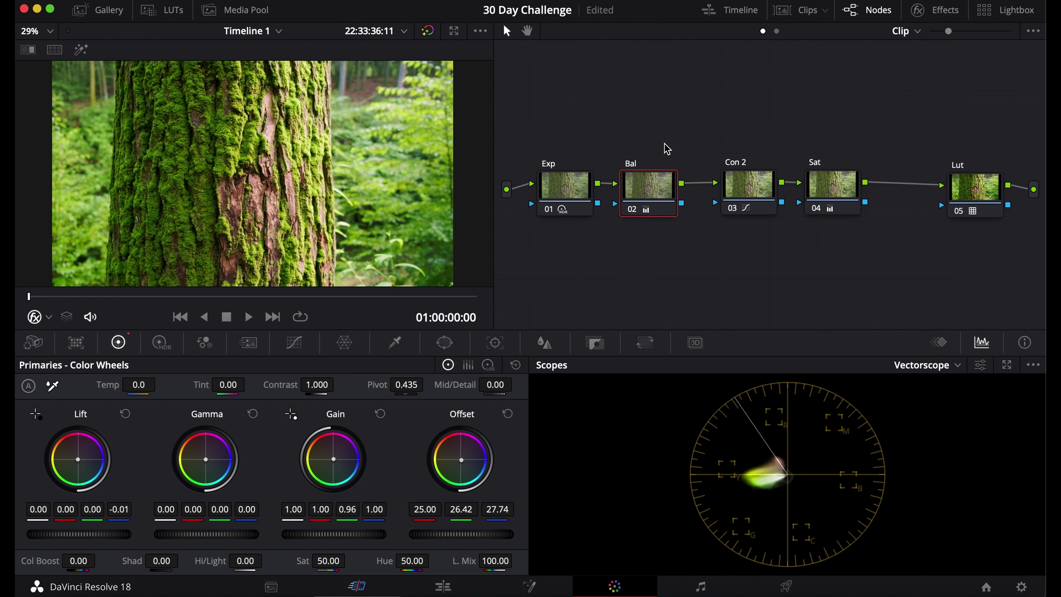
pyautogui.hotkey('shift', 'Home')
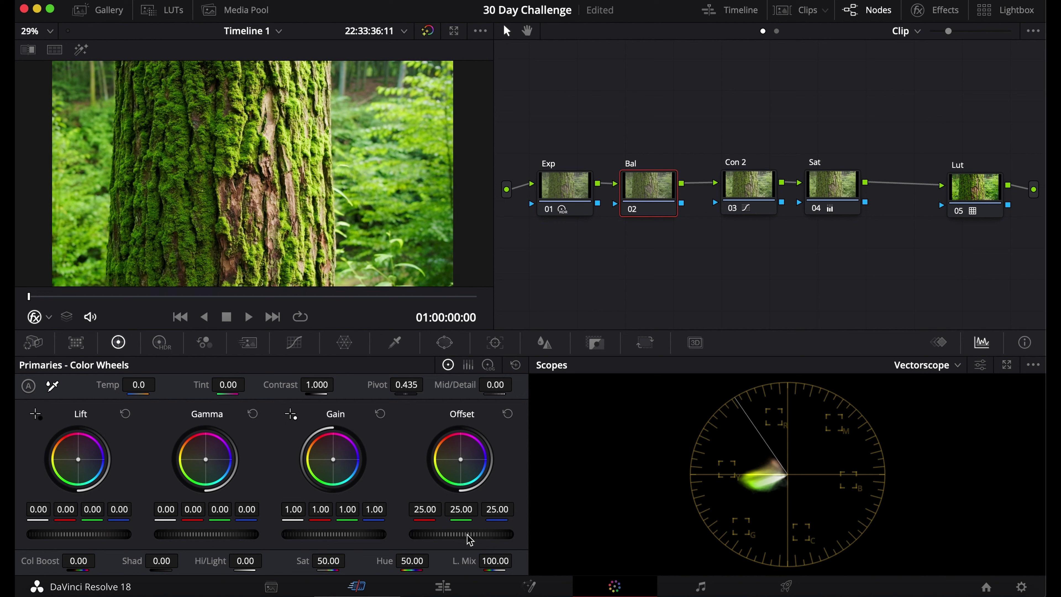
pyautogui.moveTo(462, 509)
pyautogui.mouseDown()
pyautogui.moveTo(477, 509)
pyautogui.moveTo(452, 509)
pyautogui.moveTo(453, 535)
pyautogui.mouseUp()
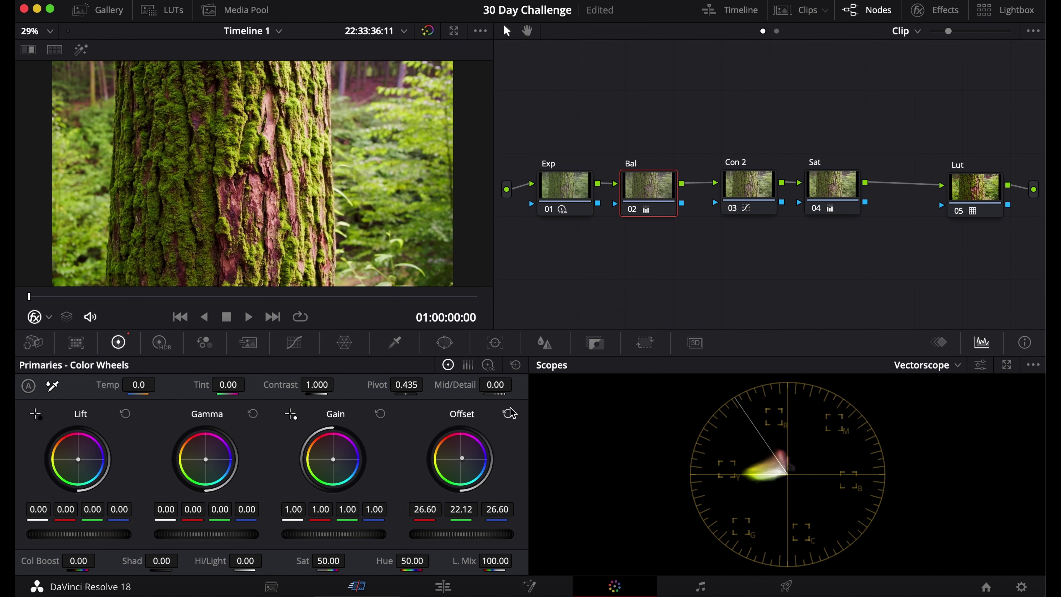
pyautogui.moveTo(463, 458); pyautogui.dragTo(465, 463)
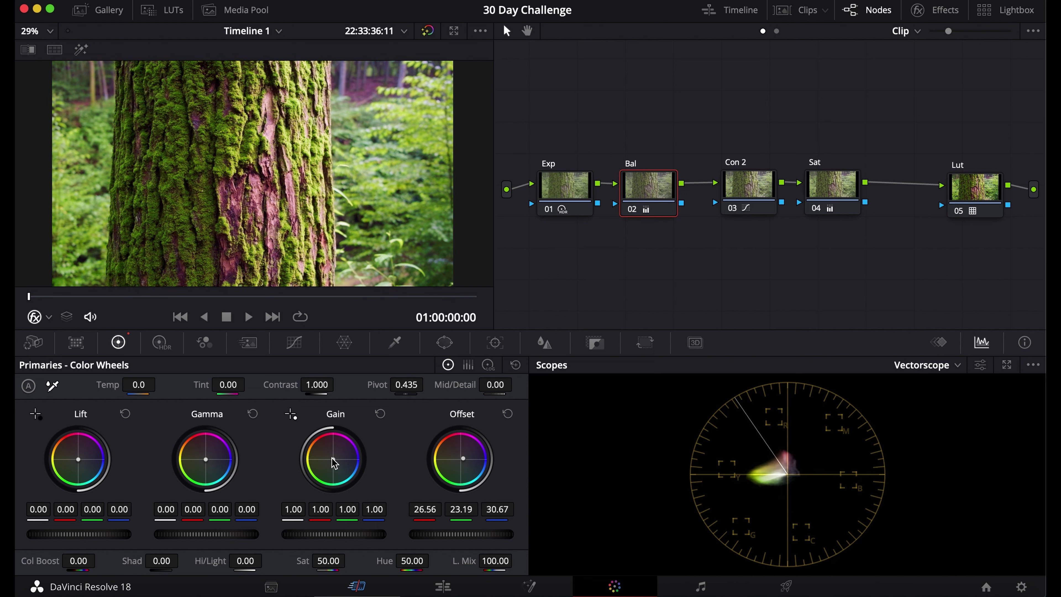
pyautogui.moveTo(333, 460); pyautogui.dragTo(326, 466)
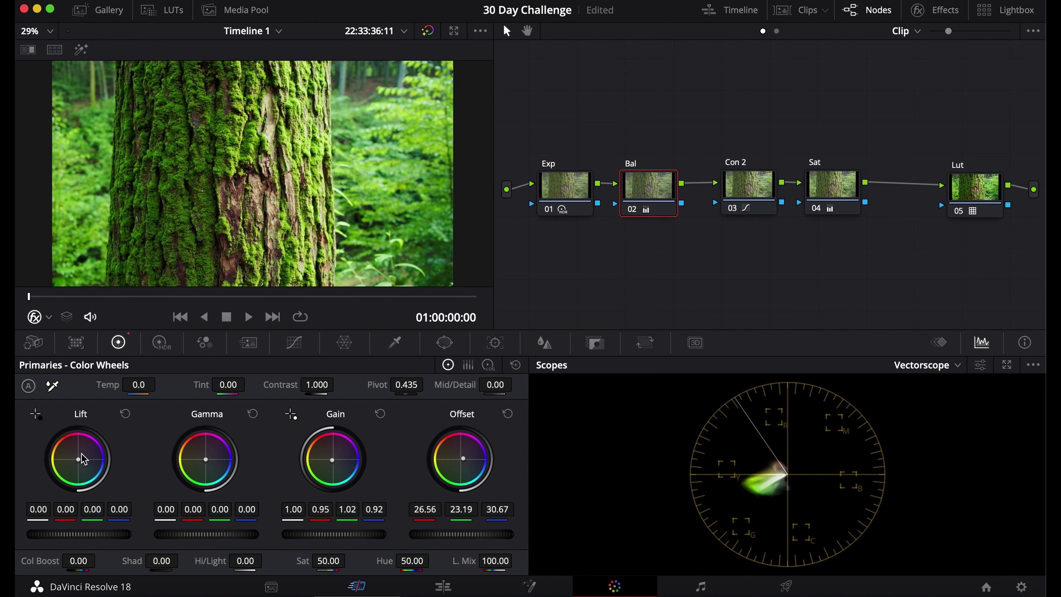
pyautogui.moveTo(78, 459); pyautogui.dragTo(80, 463)
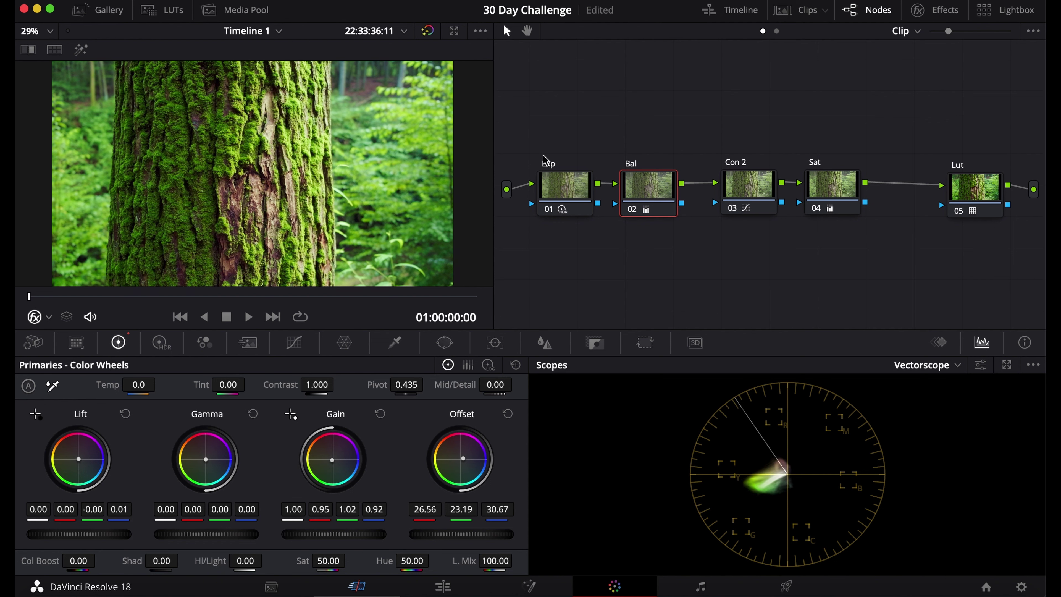
# Toggle the Bal node off and on to compare the image with and without its balance correction.
pyautogui.press('super+d')
pyautogui.press('super+d')
pyautogui.press('super+d')
pyautogui.press('super+d')
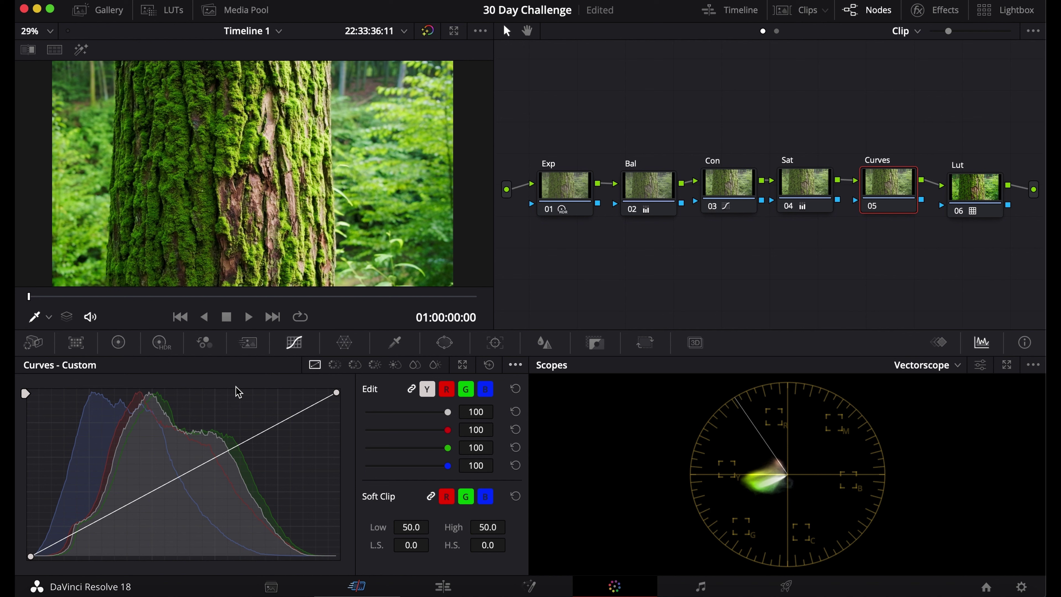
# Open the Hue Vs Hue curve and relabel the Curves node as Hue.
pyautogui.click(337, 368)
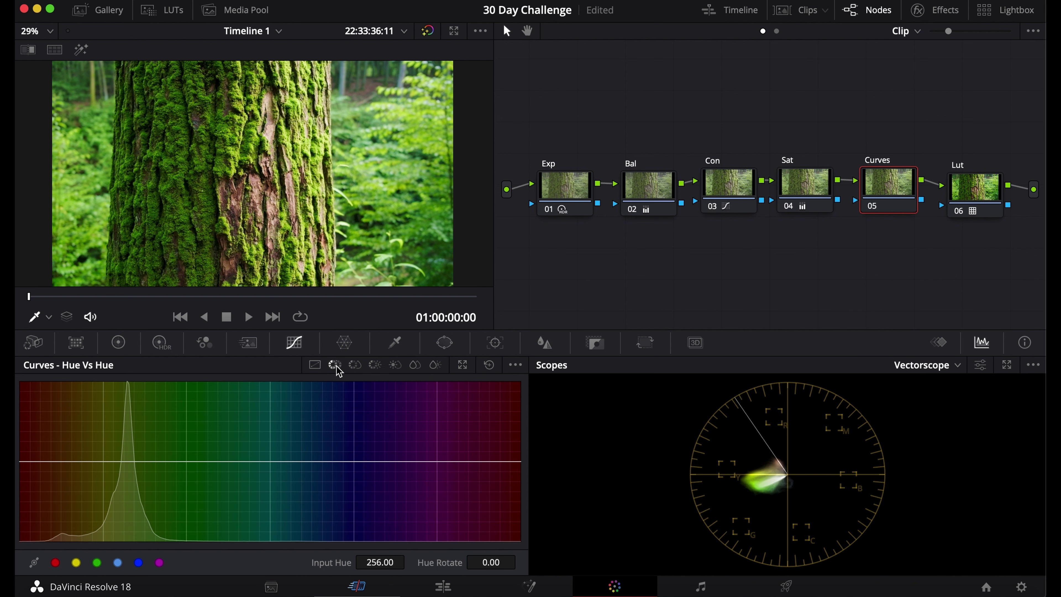
pyautogui.rightClick(889, 186)
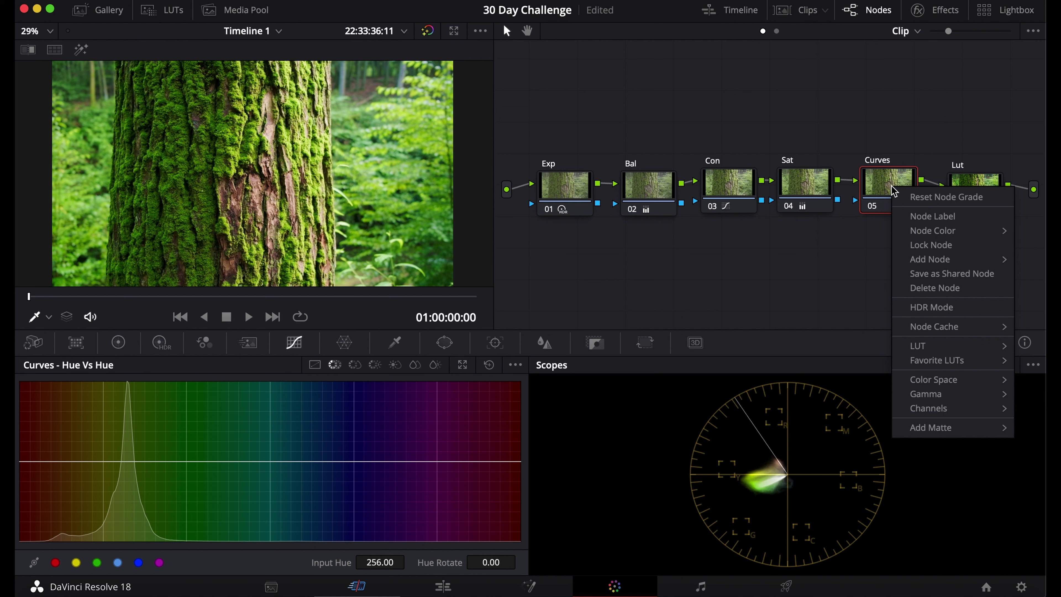
pyautogui.click(908, 220)
pyautogui.write('Hue')
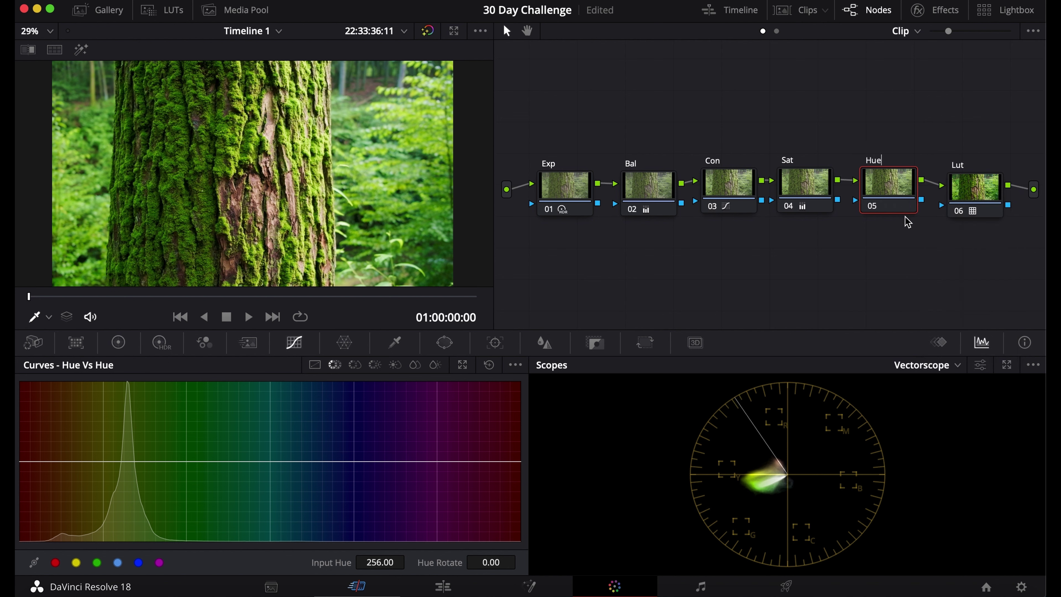
pyautogui.press('Return')
# Try shifting the sampled bark hue on the Hue Vs Hue curve, reset it, and rotate the green hue slightly instead.
pyautogui.click(242, 205)
pyautogui.moveTo(46, 462)
pyautogui.mouseDown()
pyautogui.moveTo(46, 452)
pyautogui.moveTo(45, 461)
pyautogui.mouseUp()
pyautogui.click(490, 365)
pyautogui.click(97, 562)
pyautogui.moveTo(491, 562); pyautogui.dragTo(486, 561)
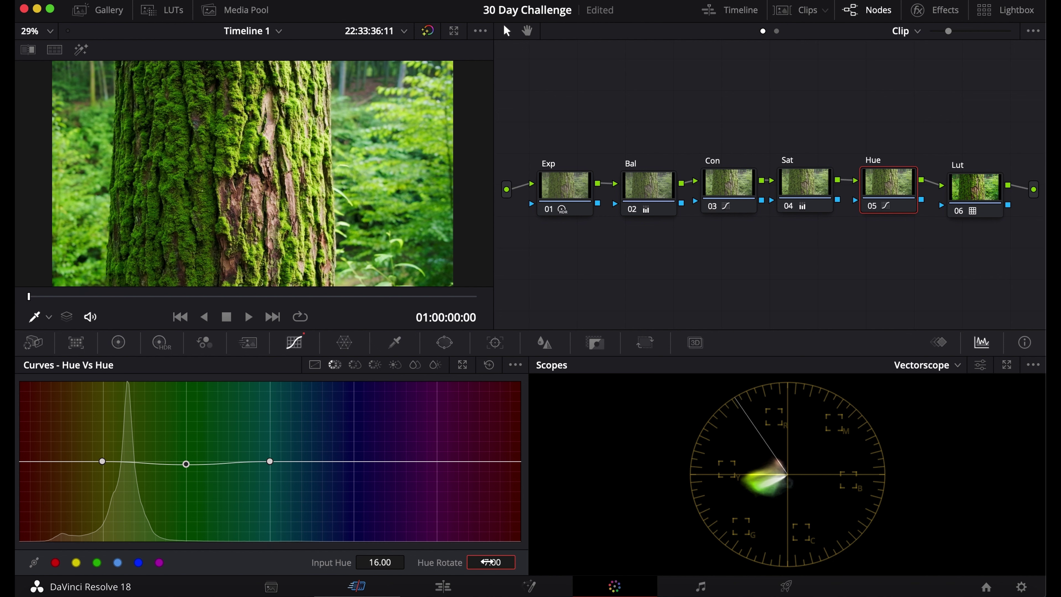
# Try boosting red and setting yellow saturation to 1.15 on the Hue Vs Sat curve, with a sampled moss hue held at neutral.
pyautogui.click(354, 365)
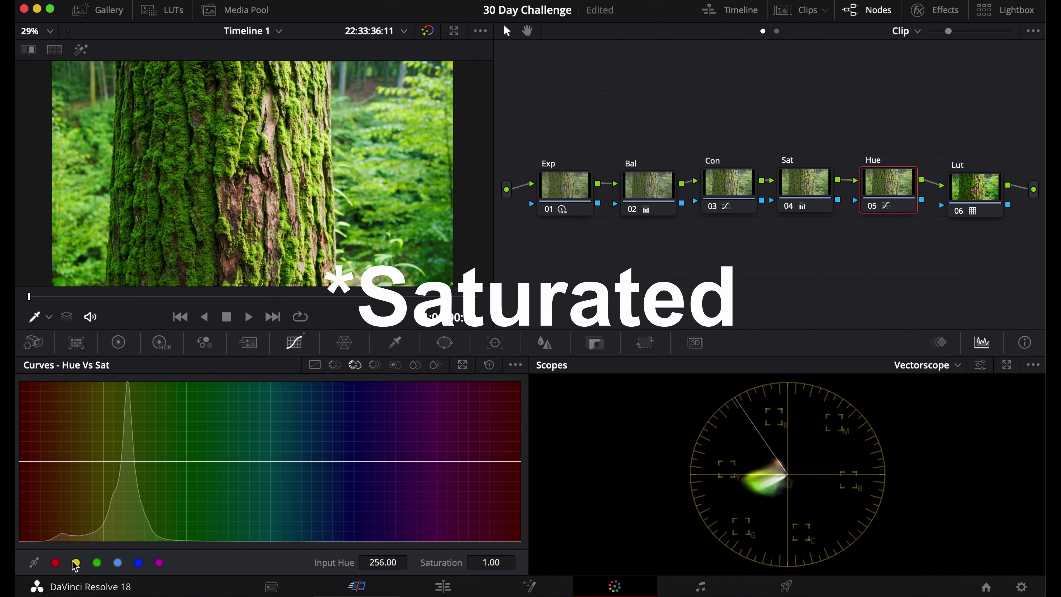
pyautogui.click(58, 564)
pyautogui.moveTo(439, 560)
pyautogui.mouseDown()
pyautogui.moveTo(520, 561)
pyautogui.moveTo(450, 560)
pyautogui.mouseUp()
pyautogui.click(76, 562)
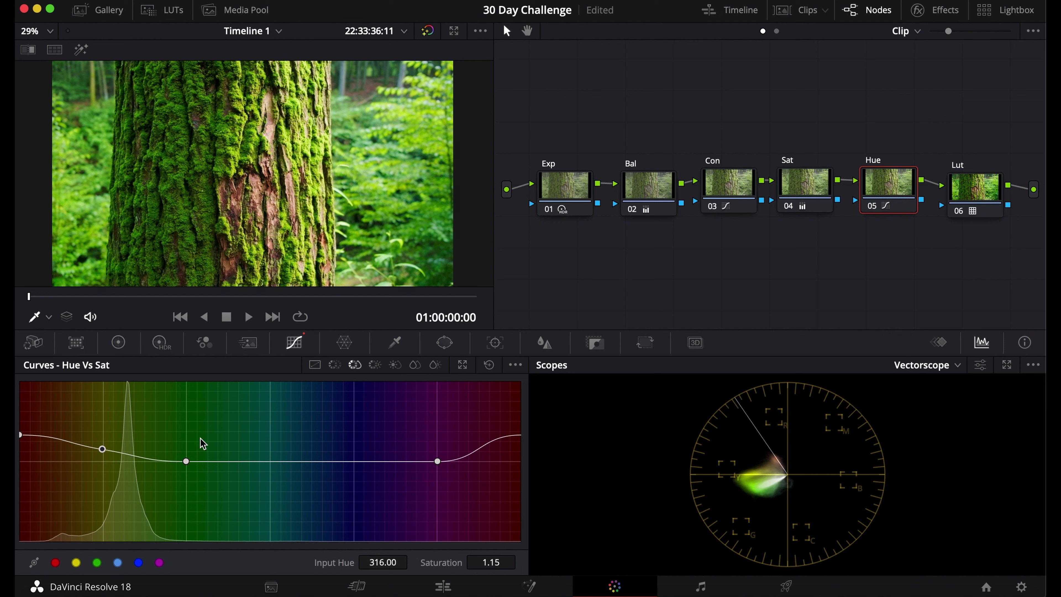
pyautogui.click(162, 102)
pyautogui.moveTo(445, 563); pyautogui.dragTo(442, 563)
pyautogui.click(330, 464)
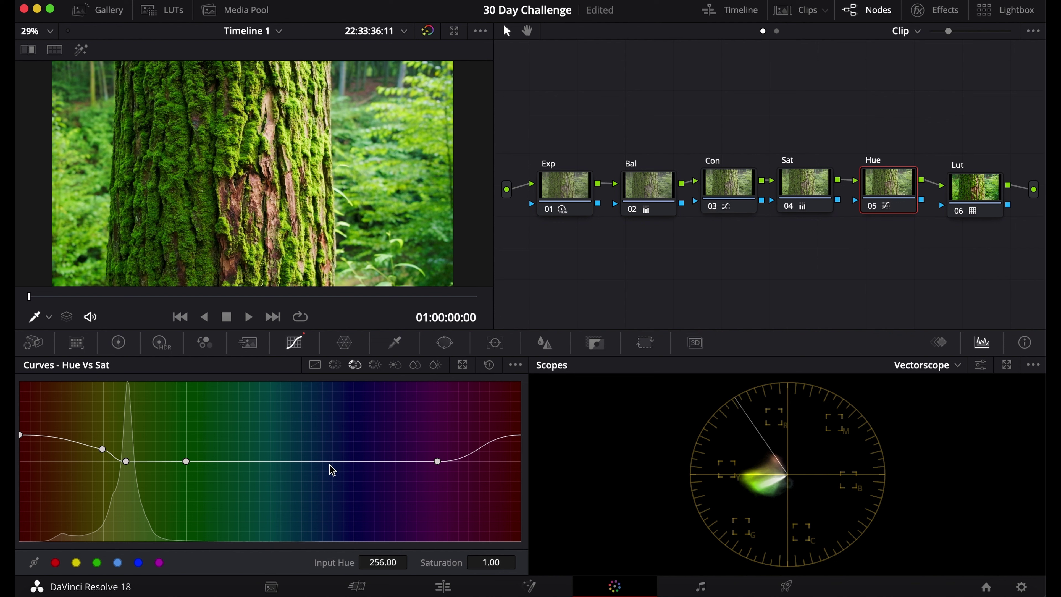
# Try brightening green and giving yellow a Lum Gain of 1.12 on the Hue Vs Lum curve, then reset the curve.
pyautogui.click(375, 365)
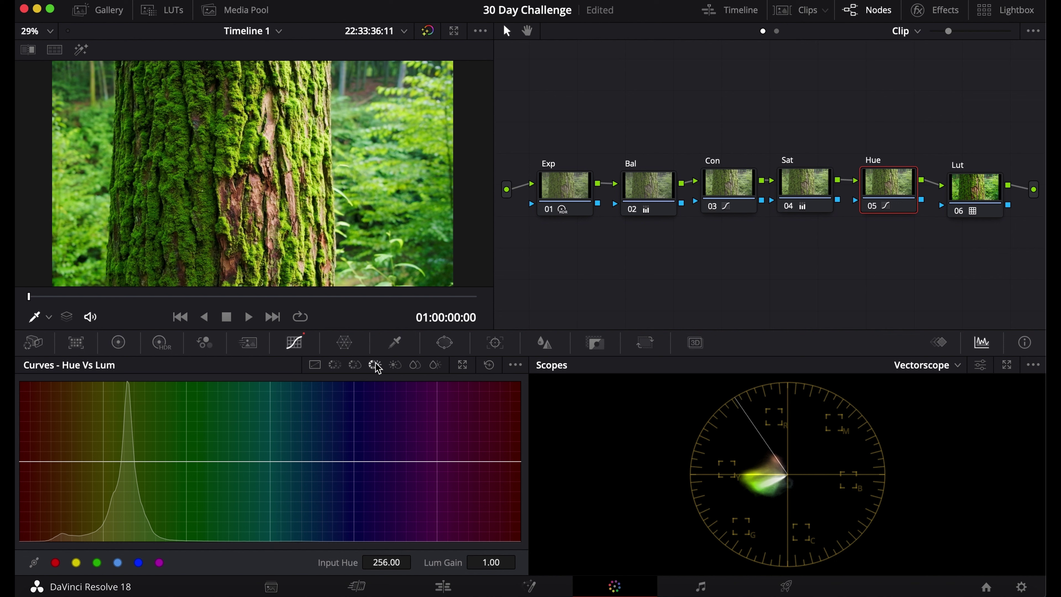
pyautogui.click(97, 562)
pyautogui.moveTo(431, 560)
pyautogui.mouseDown()
pyautogui.moveTo(472, 560)
pyautogui.moveTo(435, 561)
pyautogui.moveTo(444, 565)
pyautogui.mouseUp()
pyautogui.click(489, 365)
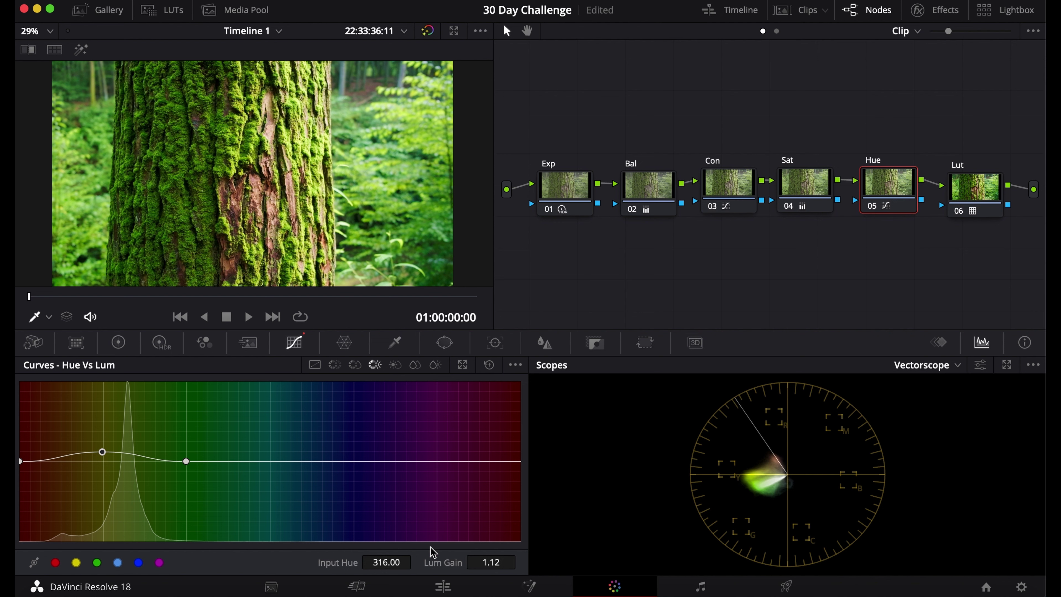
pyautogui.click(489, 364)
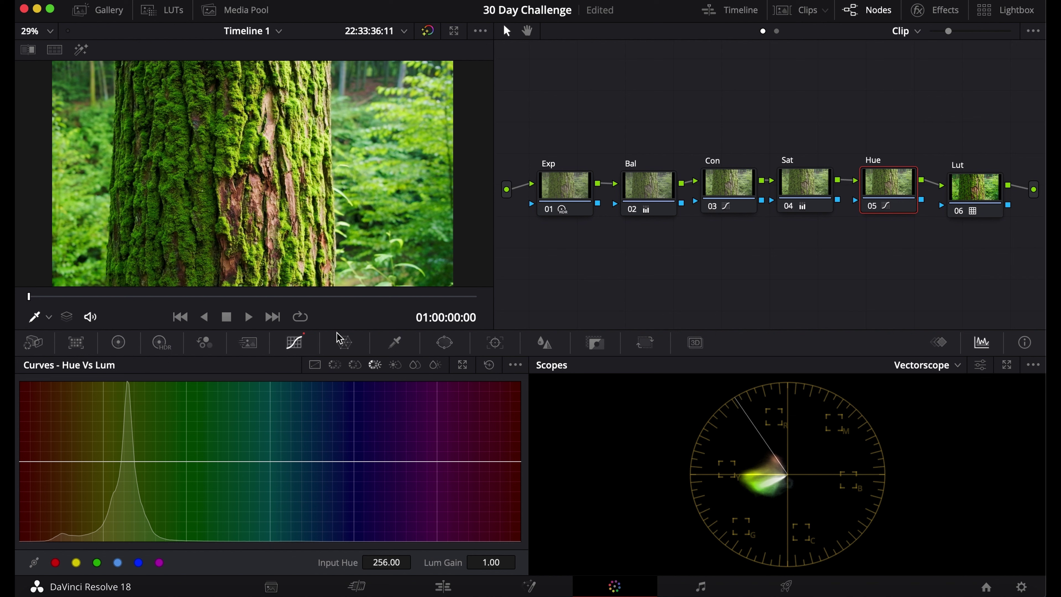
# Try lowering the saturation of the blacks and whites to 0.00 on the Lum Vs Sat curve, then reset it.
pyautogui.click(356, 365)
pyautogui.click(395, 365)
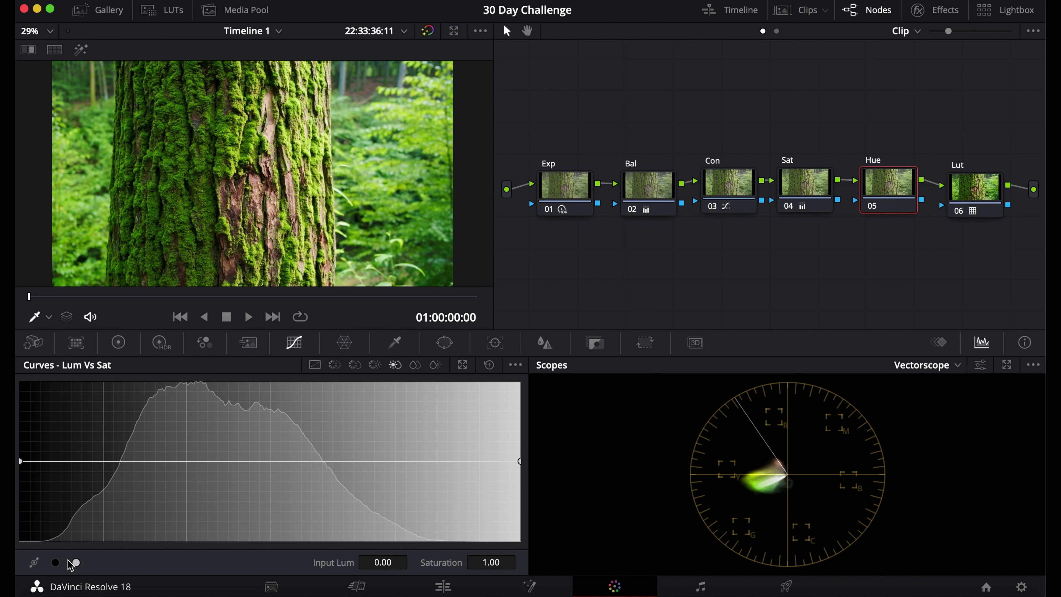
pyautogui.click(56, 563)
pyautogui.click(77, 562)
pyautogui.moveTo(520, 461); pyautogui.dragTo(517, 567)
pyautogui.moveTo(20, 462); pyautogui.dragTo(19, 526)
pyautogui.moveTo(16, 575); pyautogui.dragTo(16, 595)
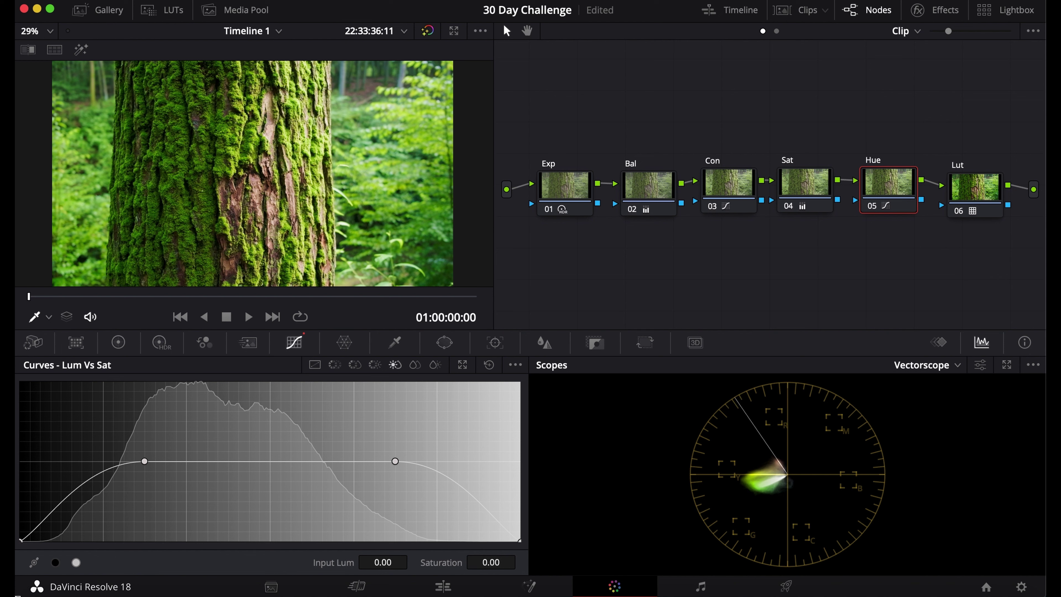
pyautogui.hotkey('shift', 'home')
# Try Lum Vs Sat saturations of 1.25 for blacks, 0.61 for whites and 1.67 for the sampled trunk moss, then reset the curve.
pyautogui.moveTo(20, 462); pyautogui.dragTo(21, 441)
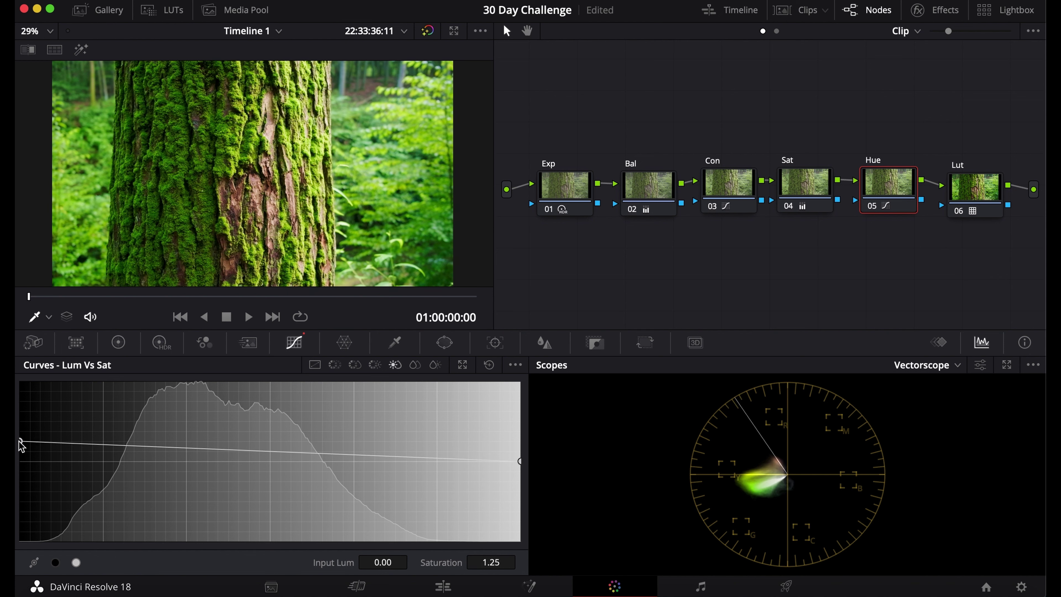
pyautogui.moveTo(520, 461); pyautogui.dragTo(521, 498)
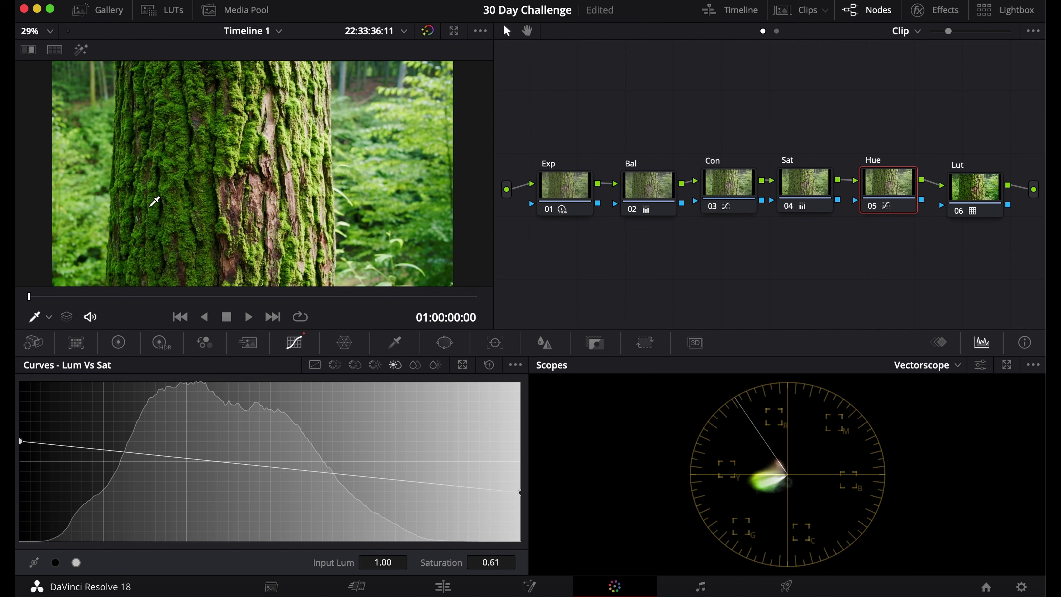
pyautogui.click(154, 194)
pyautogui.moveTo(438, 560); pyautogui.dragTo(573, 561)
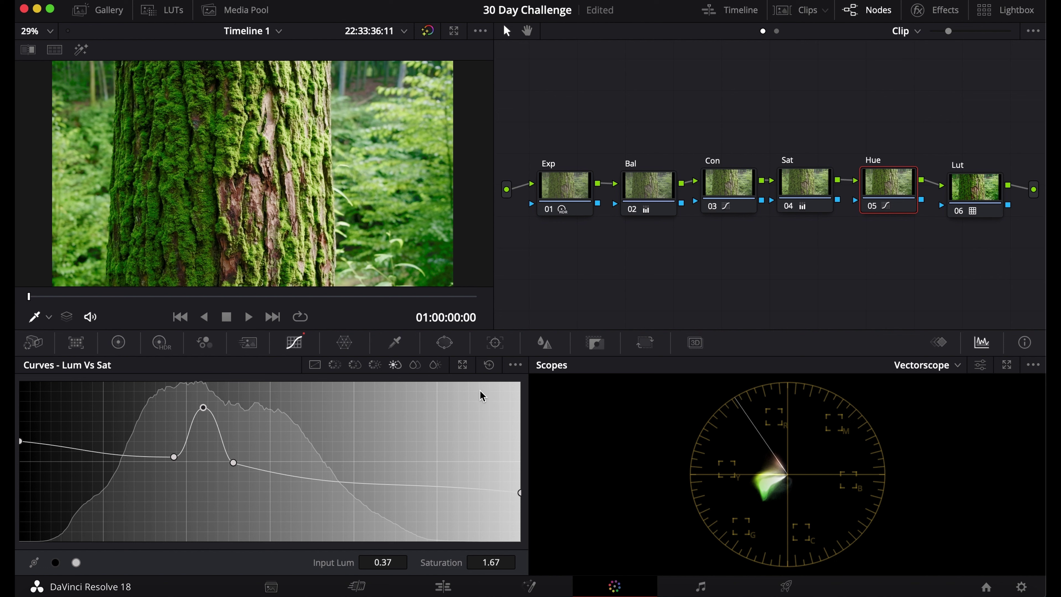
pyautogui.click(489, 365)
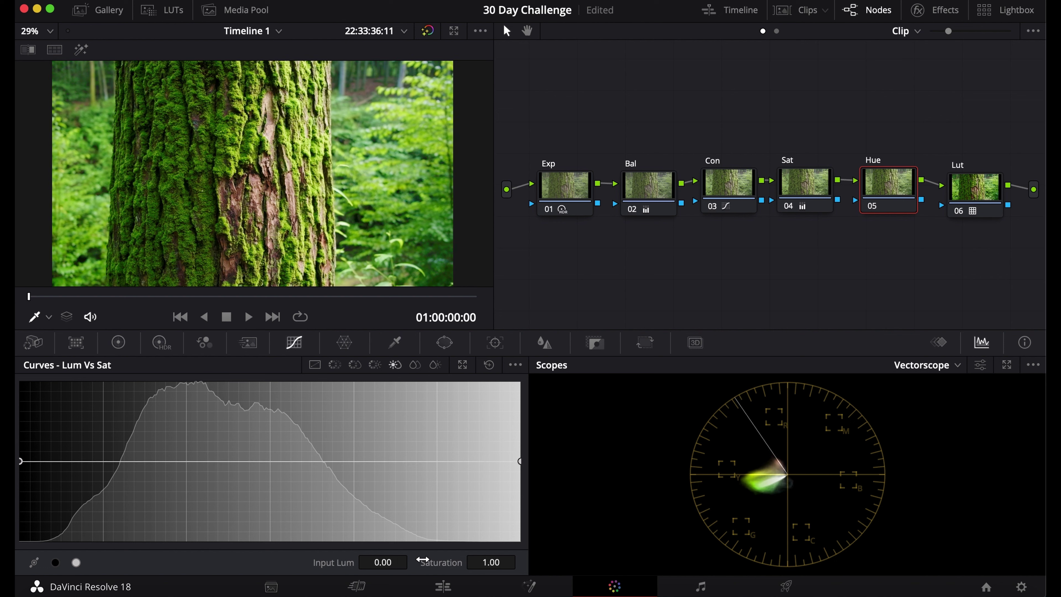
# Try Lum Vs Sat saturations of 1.20 and 1.50 for the blacks and 0.60 for the whites, then reset the curve.
pyautogui.click(480, 562)
pyautogui.write('1')
pyautogui.press('Return')
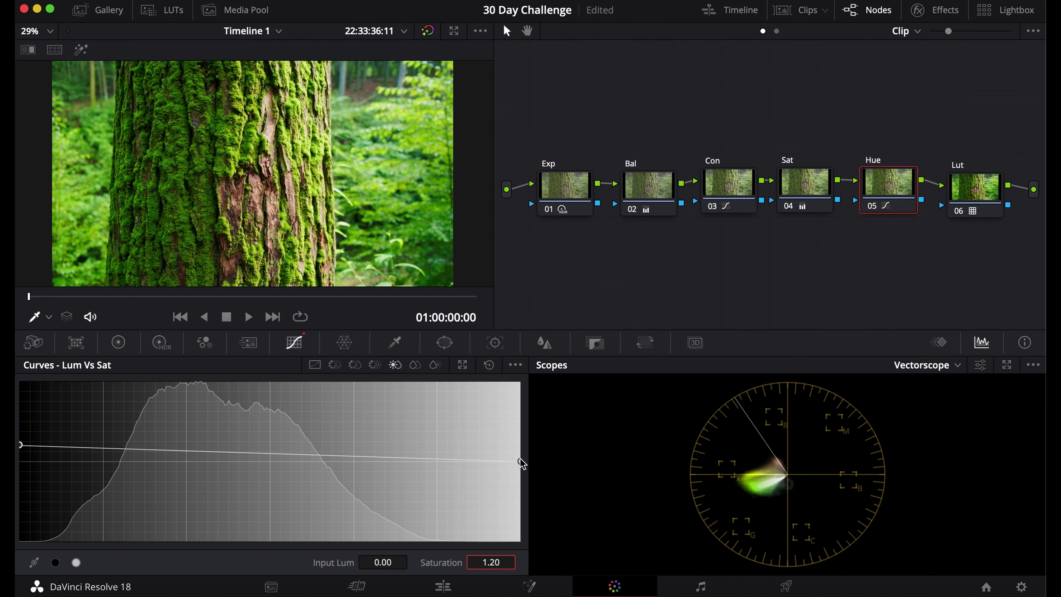
pyautogui.click(521, 461)
pyautogui.click(490, 561)
pyautogui.press('BackSpace')
pyautogui.write('0.6')
pyautogui.press('Return')
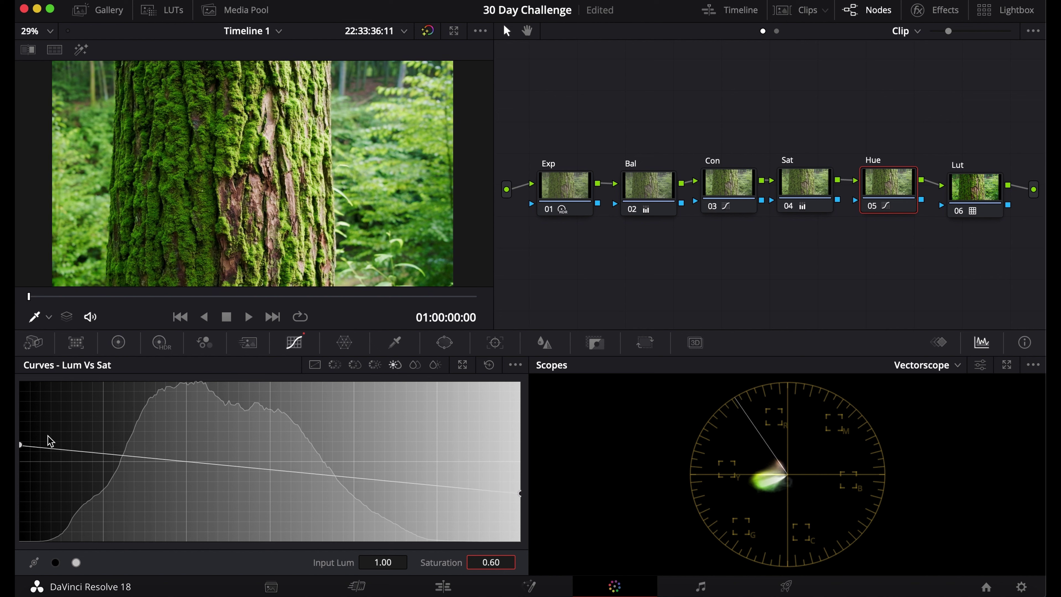
pyautogui.moveTo(20, 444); pyautogui.dragTo(20, 421)
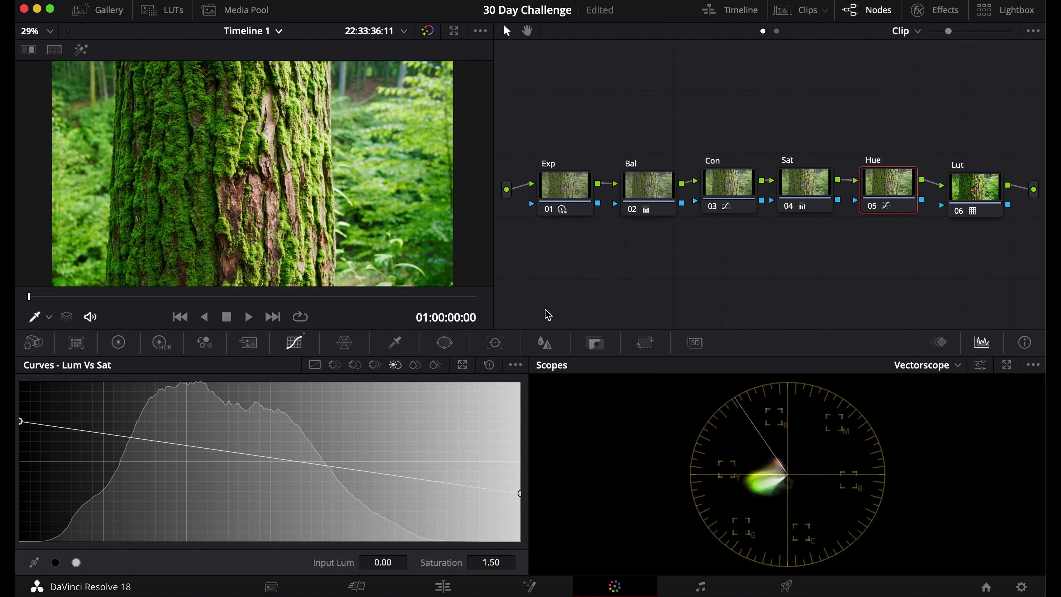
pyautogui.click(489, 365)
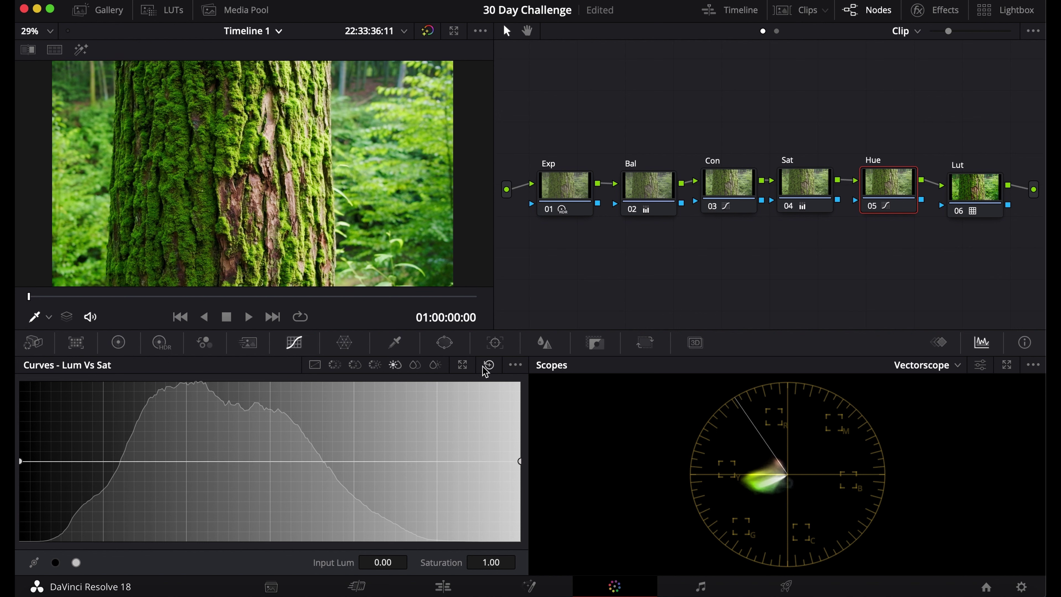
# Try the Sat Vs Sat curve with 0.00 Output Sat at the high end and 0.38 at Input Sat 0.05, then undo.
pyautogui.click(415, 365)
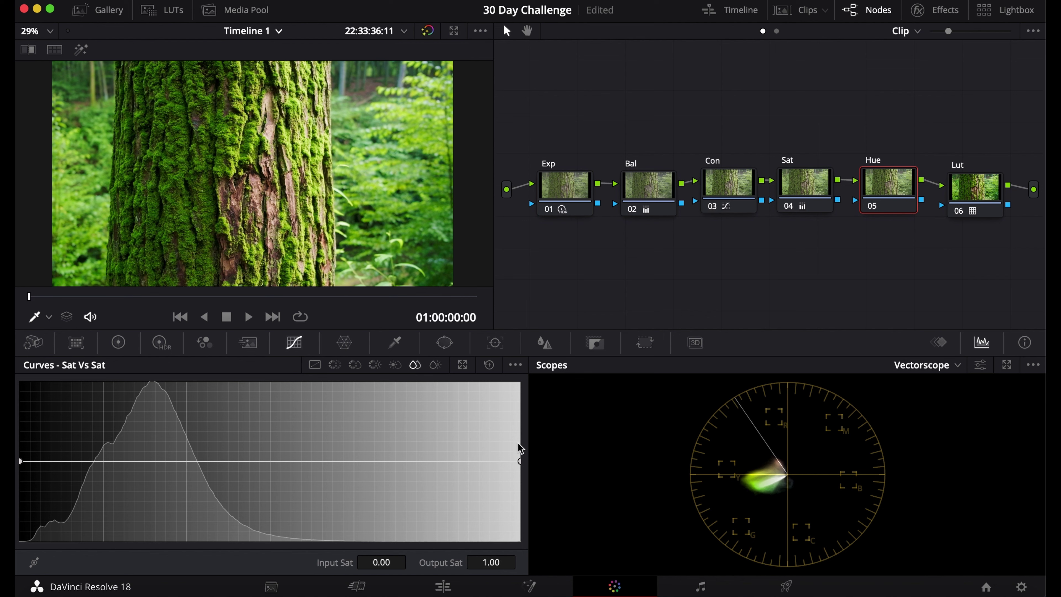
pyautogui.moveTo(519, 461); pyautogui.dragTo(516, 556)
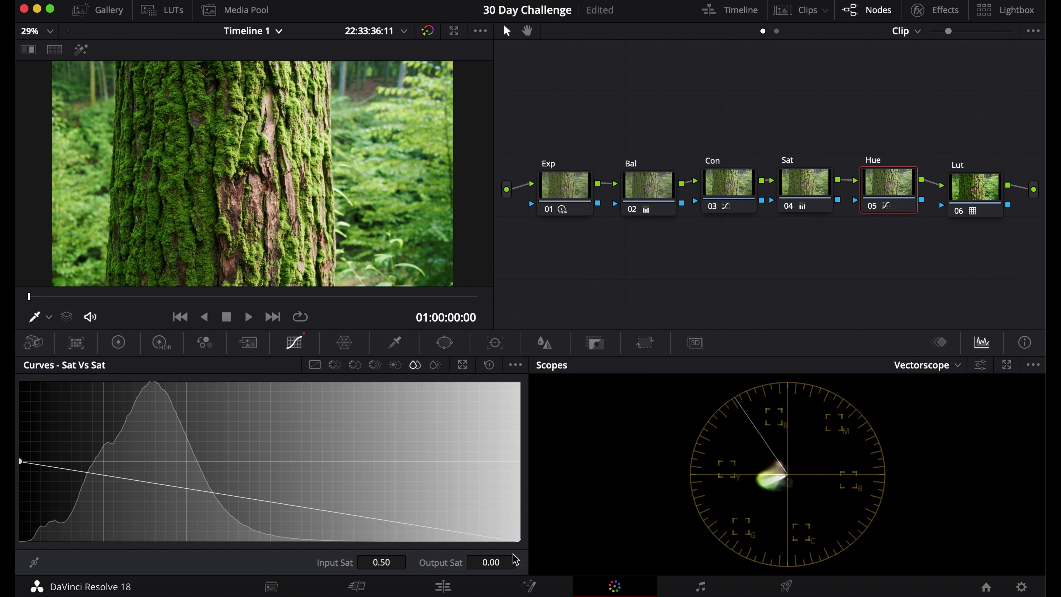
pyautogui.click(22, 461)
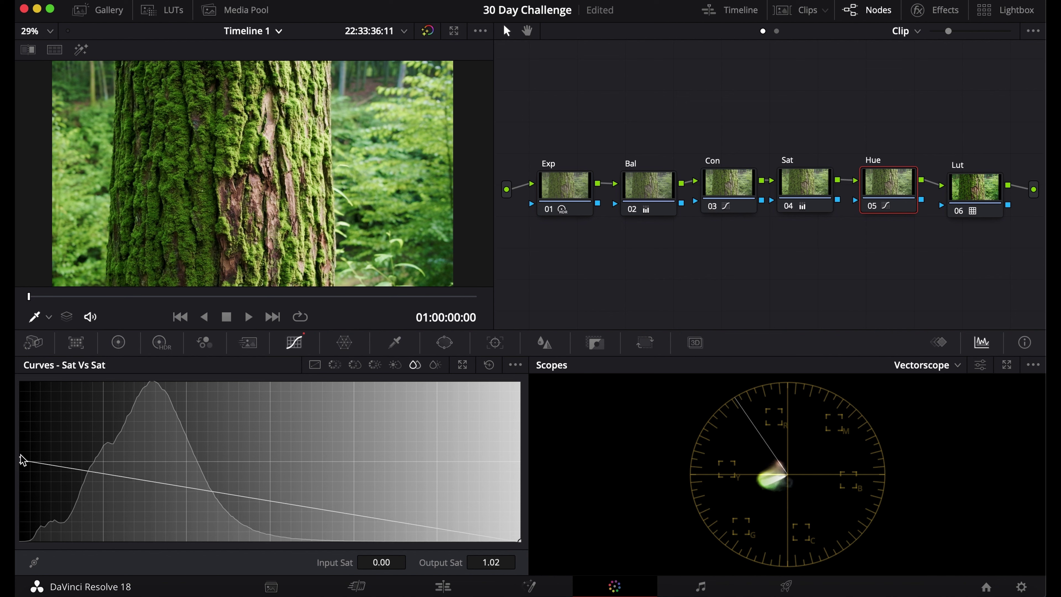
pyautogui.moveTo(22, 461); pyautogui.dragTo(17, 565)
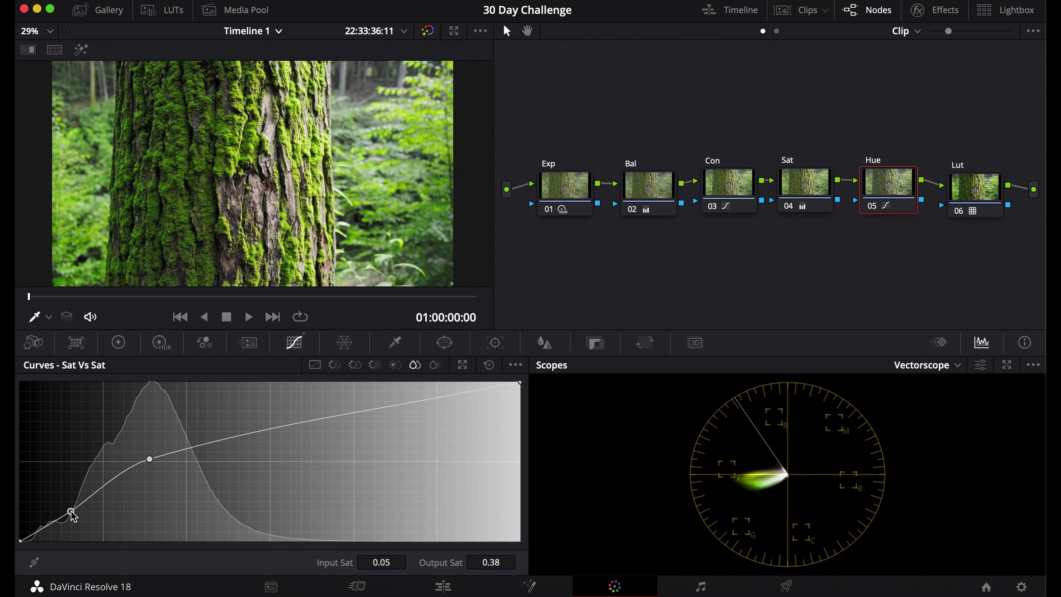
pyautogui.click(71, 512)
pyautogui.press('super+z')
# Switch the Hue node's curve editor to Sat Vs Lum.
pyautogui.click(395, 364)
pyautogui.click(435, 366)
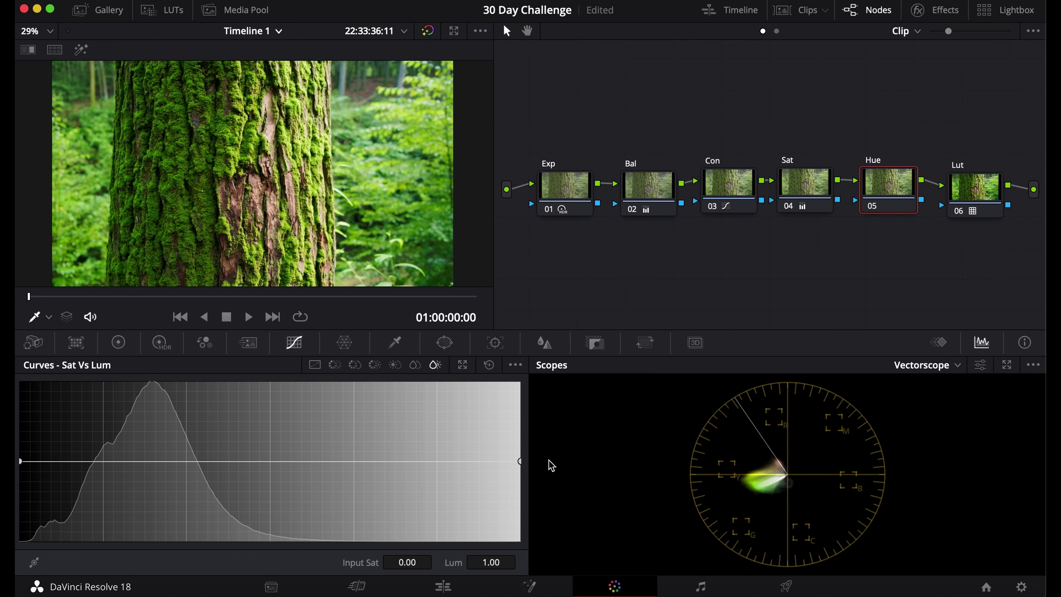
# Try Sat Vs Lum values of 1.26 at the high end, 1.23 at the low end and 1.40 at Input Sat 0.04, then reset the curve.
pyautogui.moveTo(518, 459)
pyautogui.mouseDown()
pyautogui.moveTo(520, 505)
pyautogui.moveTo(518, 440)
pyautogui.mouseUp()
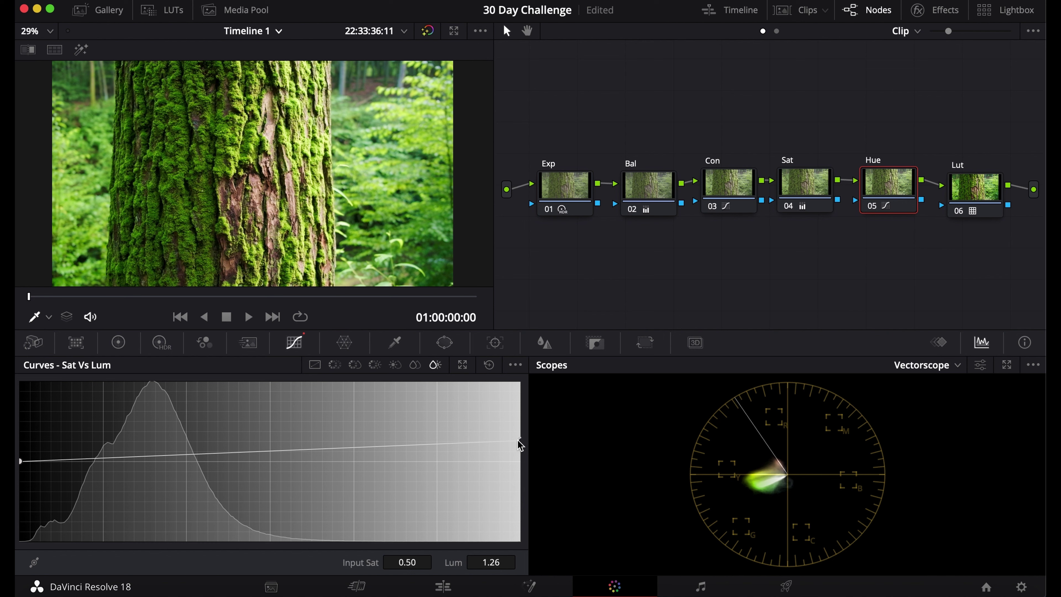
pyautogui.click(21, 461)
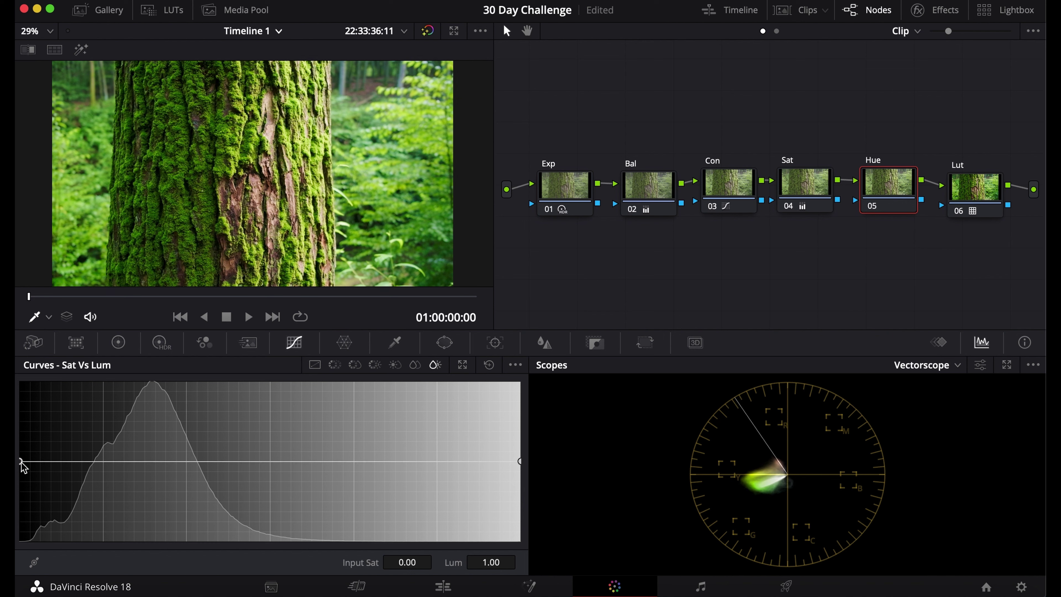
pyautogui.moveTo(21, 462)
pyautogui.mouseDown()
pyautogui.moveTo(20, 490)
pyautogui.moveTo(19, 443)
pyautogui.mouseUp()
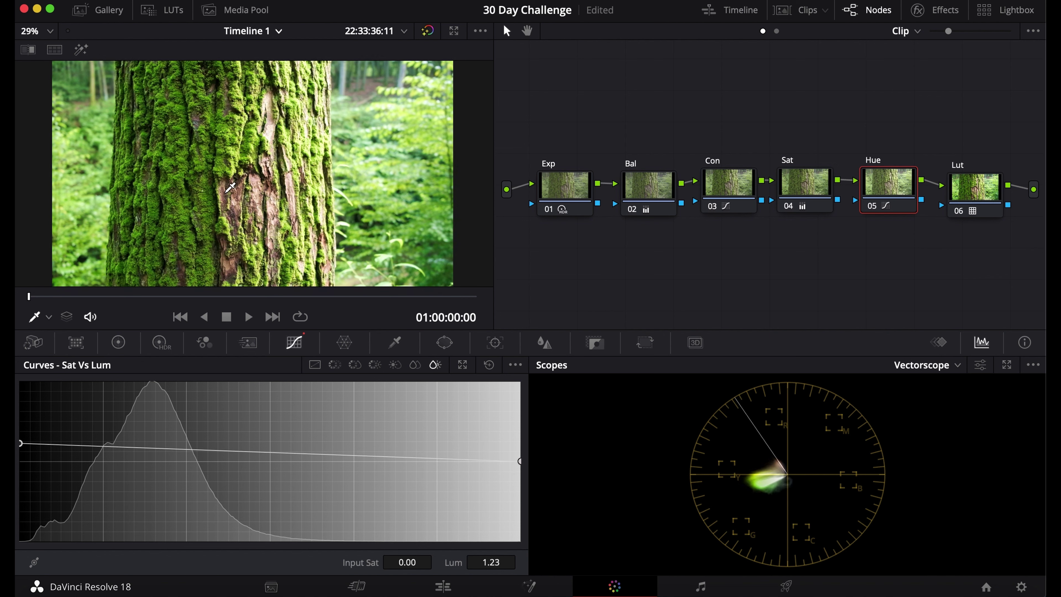
pyautogui.moveTo(52, 444); pyautogui.dragTo(55, 431)
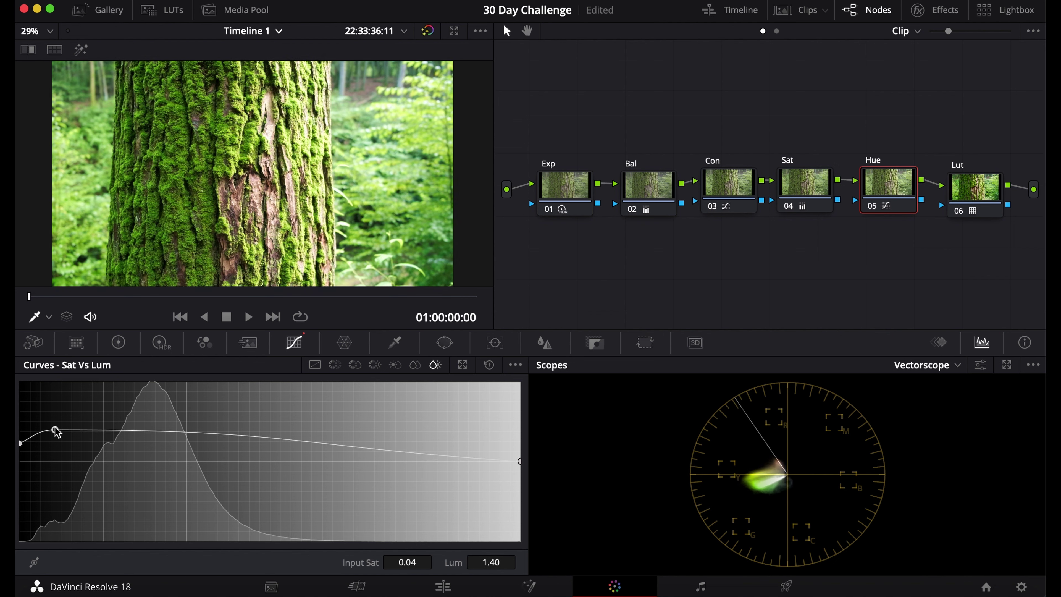
pyautogui.click(489, 365)
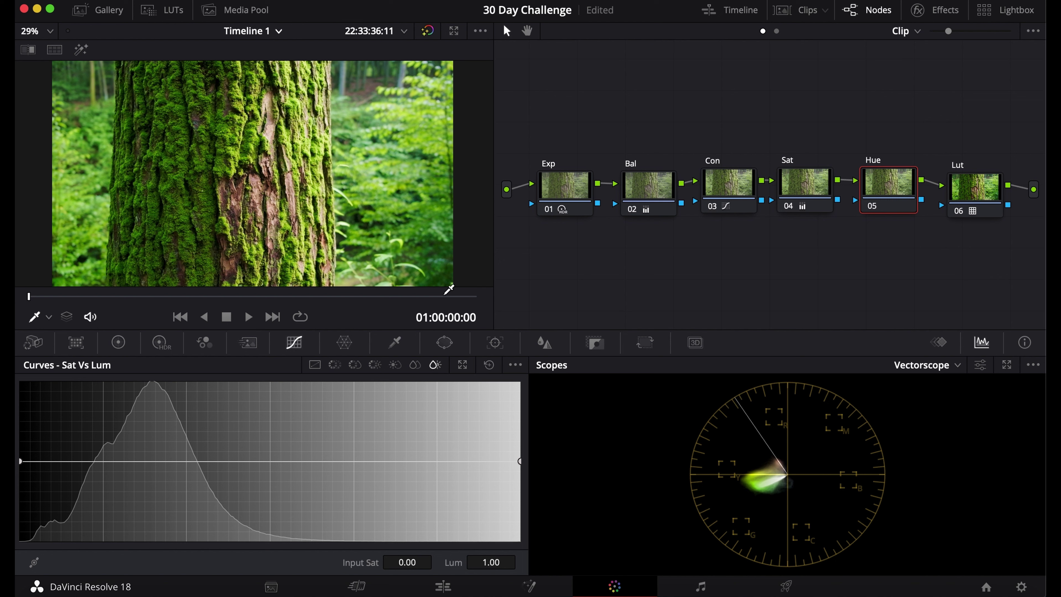
# Set the Sat Vs Lum curve's low end to Lum 0.91 and its high end to 1.08, then switch to another curve.
pyautogui.moveTo(520, 461); pyautogui.dragTo(520, 481)
pyautogui.click(22, 464)
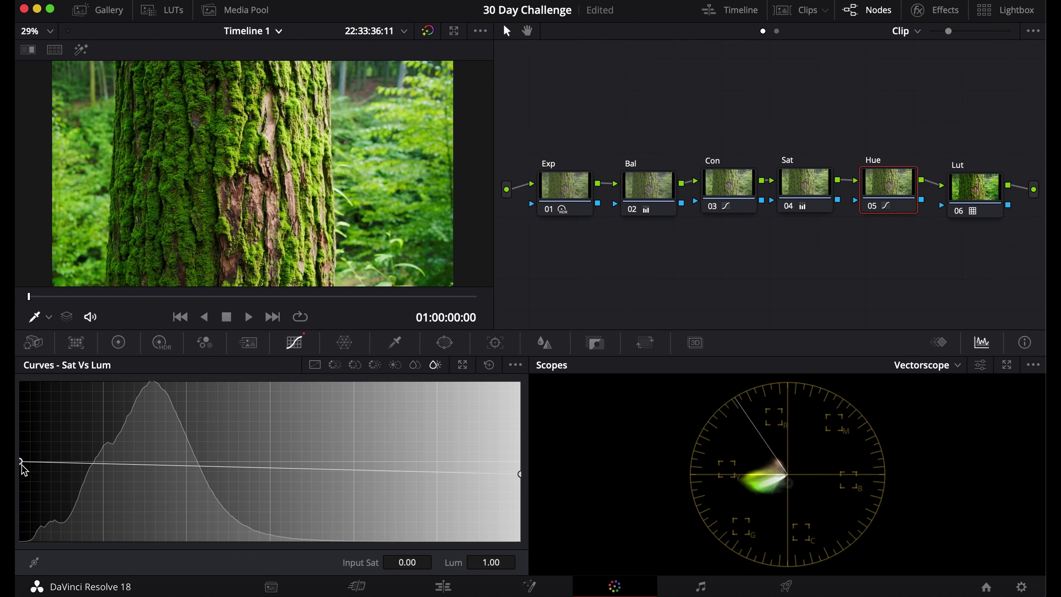
pyautogui.moveTo(22, 464); pyautogui.dragTo(22, 472)
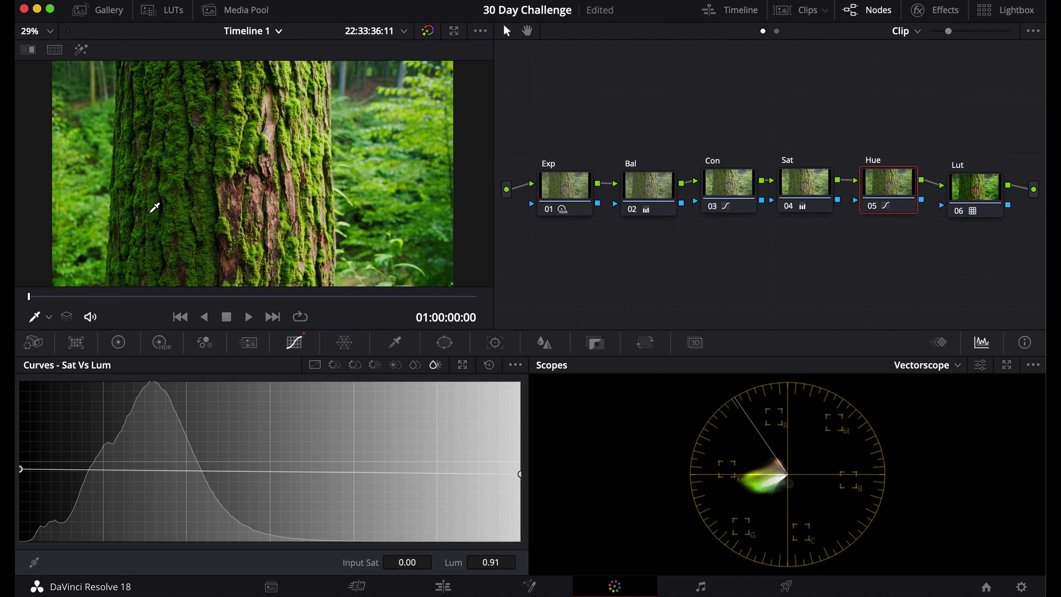
pyautogui.click(520, 474)
pyautogui.moveTo(521, 478); pyautogui.dragTo(521, 460)
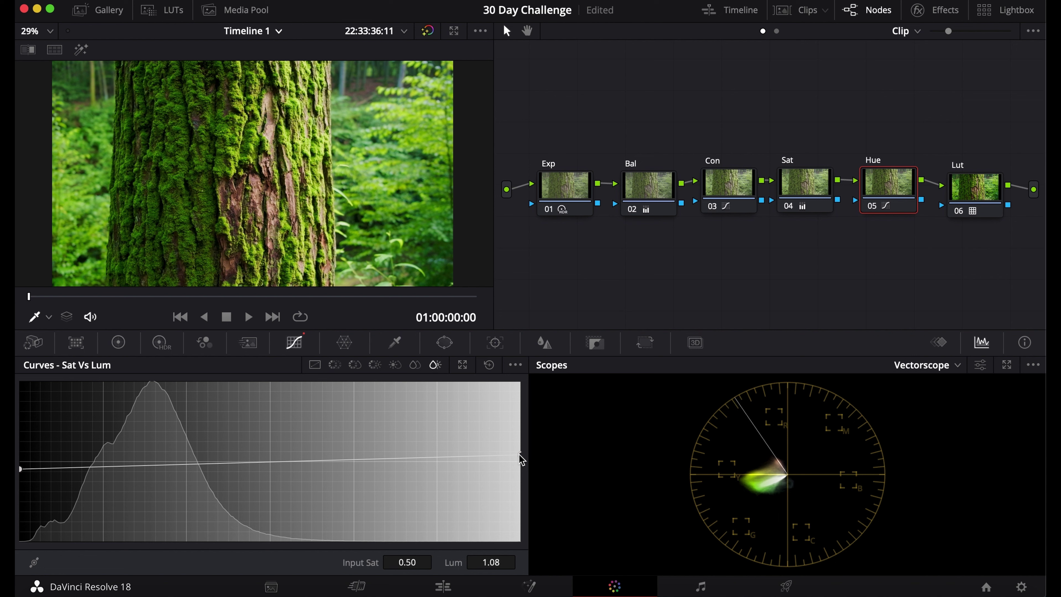
pyautogui.click(415, 365)
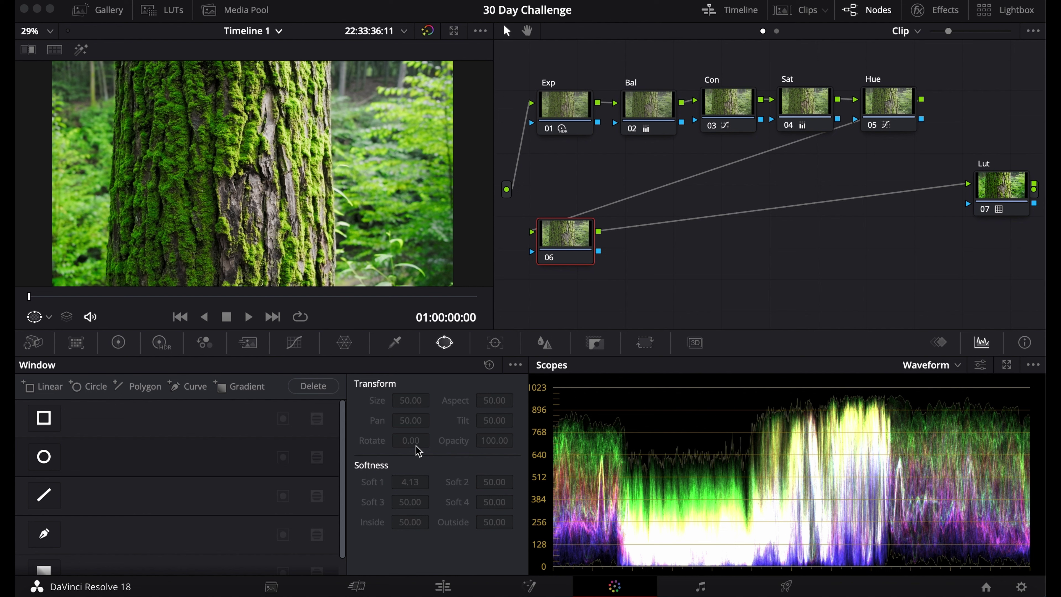
# Try a rotated rectangular power window on node 06, then reset the window.
pyautogui.click(44, 417)
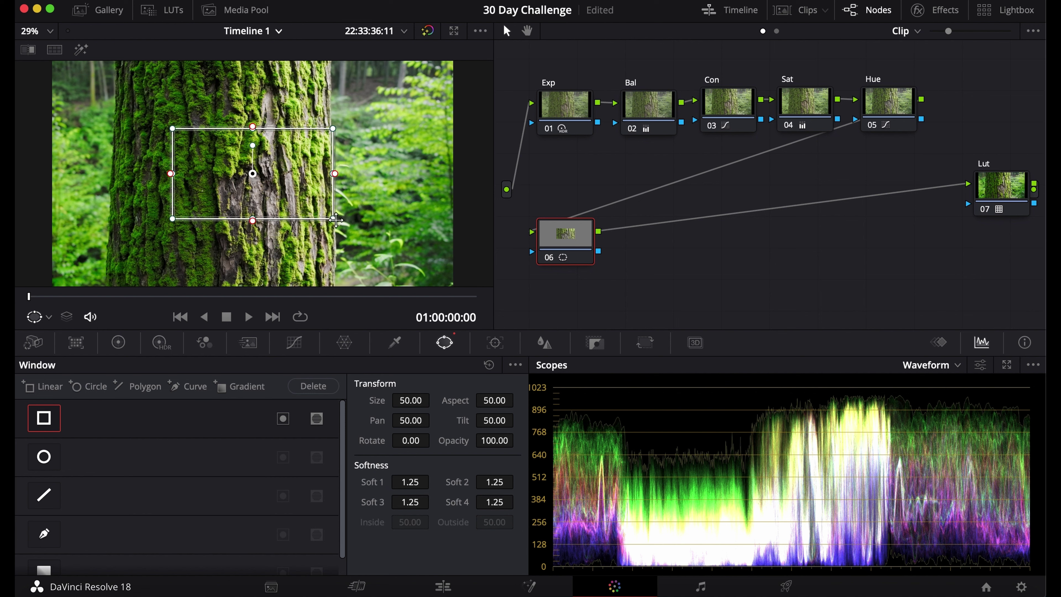
pyautogui.moveTo(410, 440); pyautogui.dragTo(597, 375)
pyautogui.click(489, 365)
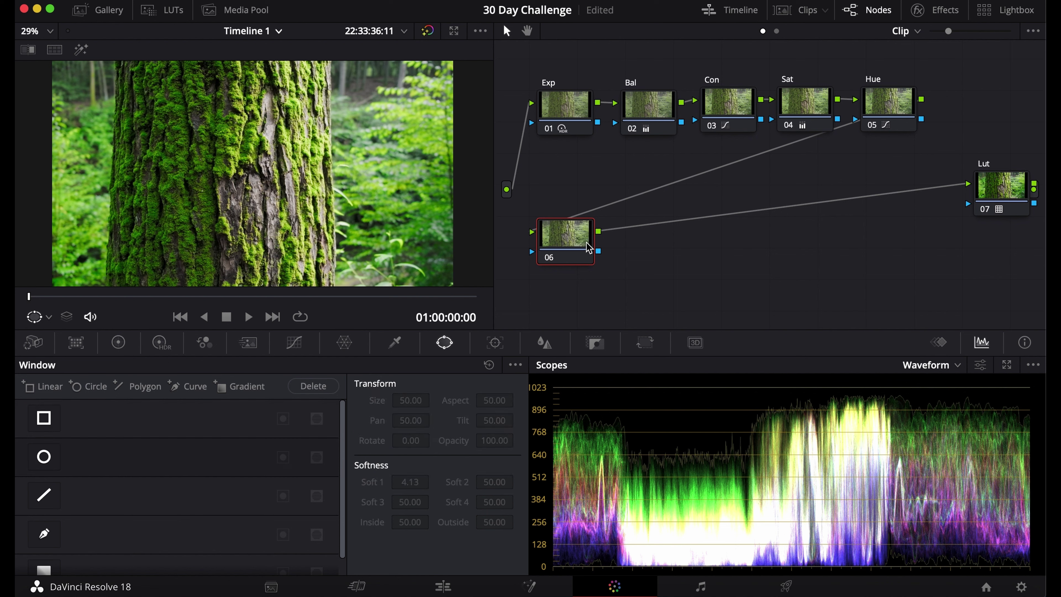
# Add a circular power window to node 06 with Size 70 and Soft 1 of 7.
pyautogui.click(45, 457)
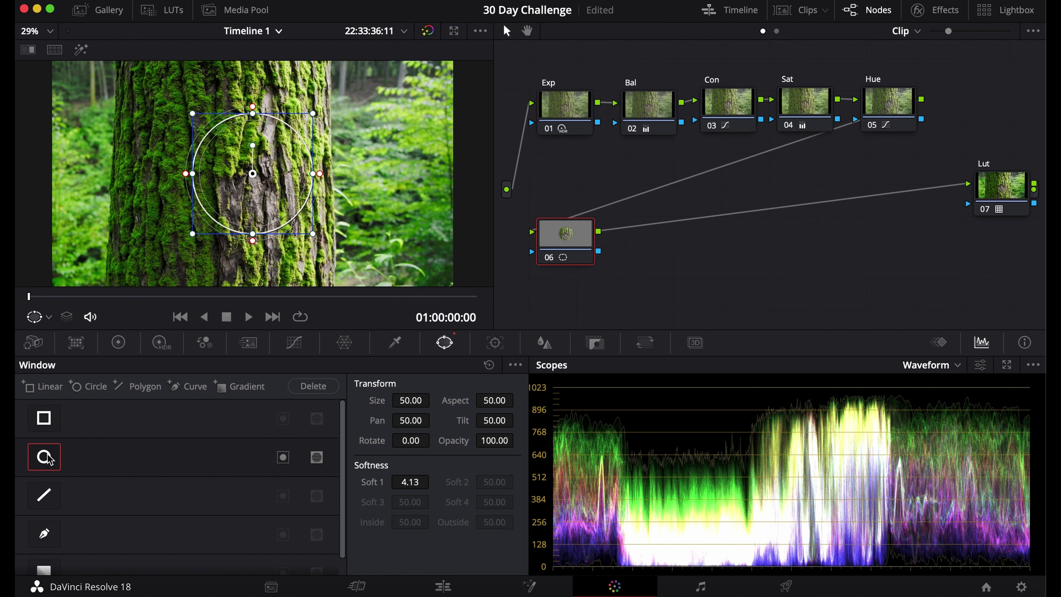
pyautogui.doubleClick(411, 401)
pyautogui.write('70')
pyautogui.press('Return')
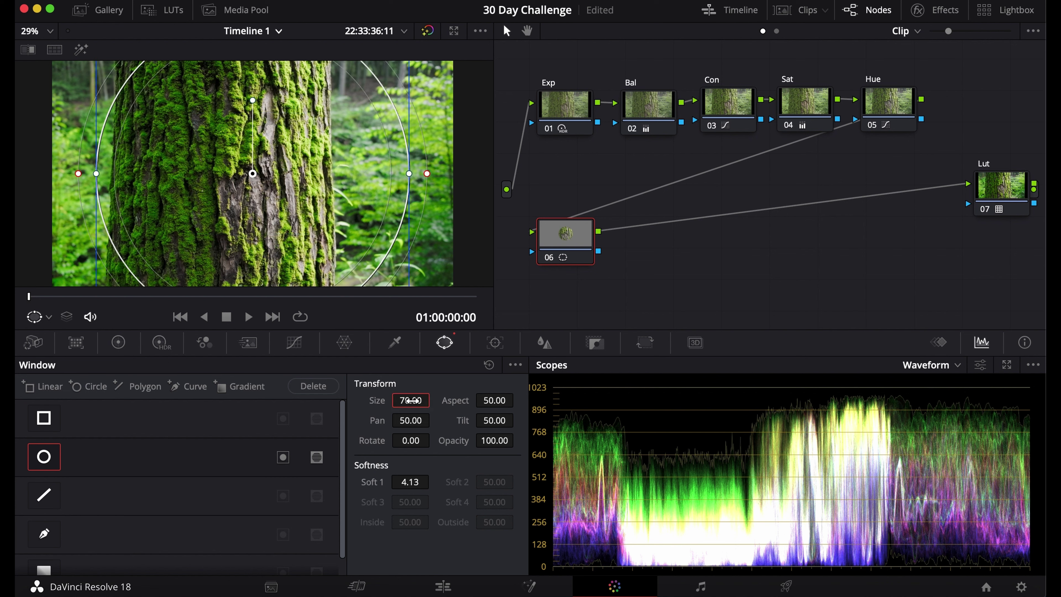
pyautogui.doubleClick(405, 482)
pyautogui.write('7')
pyautogui.press('Return')
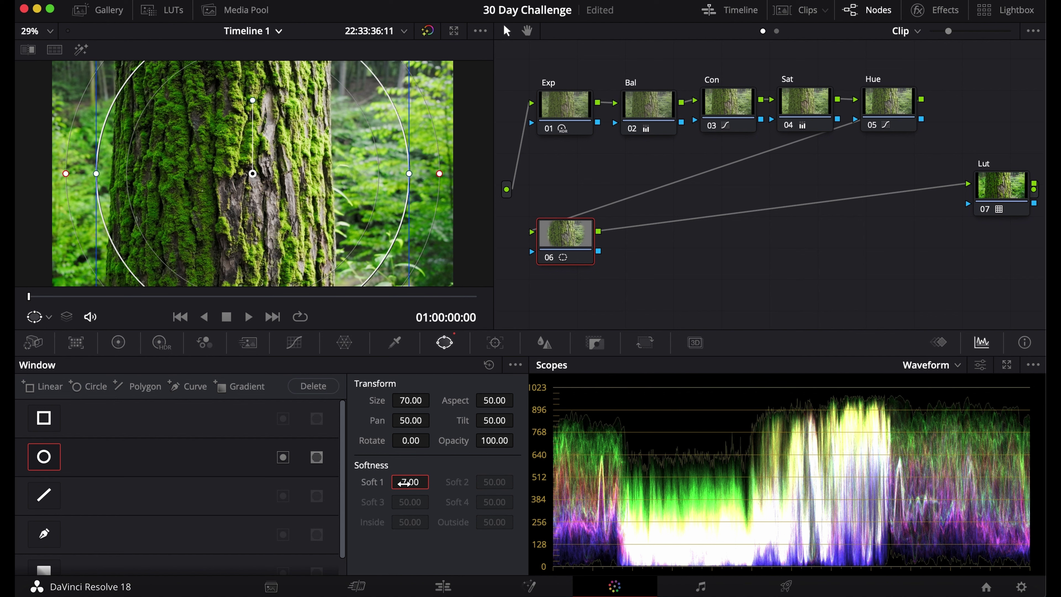
# Pull the custom curve's midtones slightly down on node 06 and invert the circular window so the darkening affects the area outside it.
pyautogui.click(296, 344)
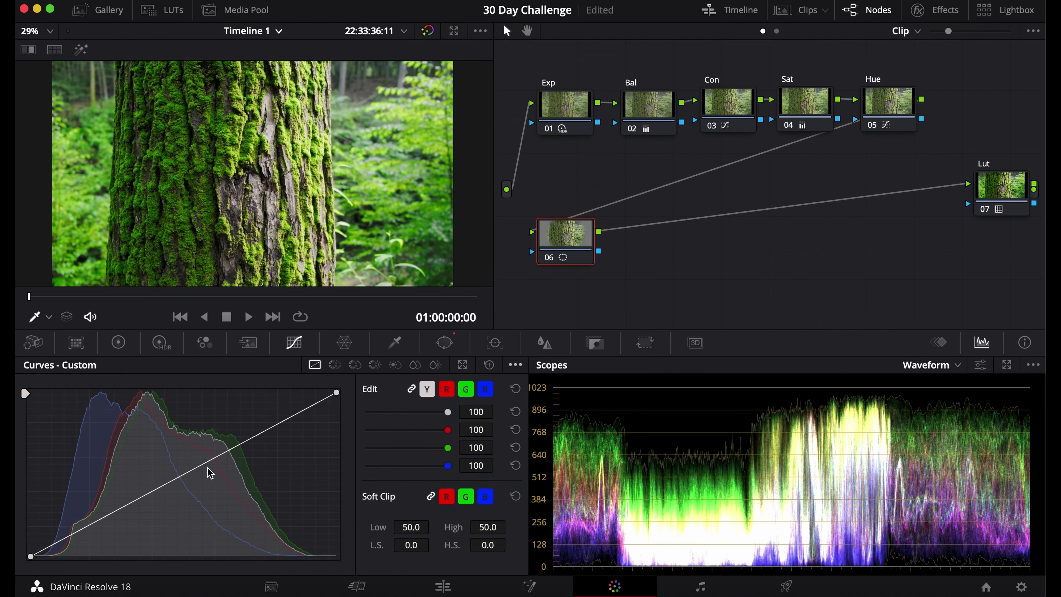
pyautogui.moveTo(185, 477); pyautogui.dragTo(193, 485)
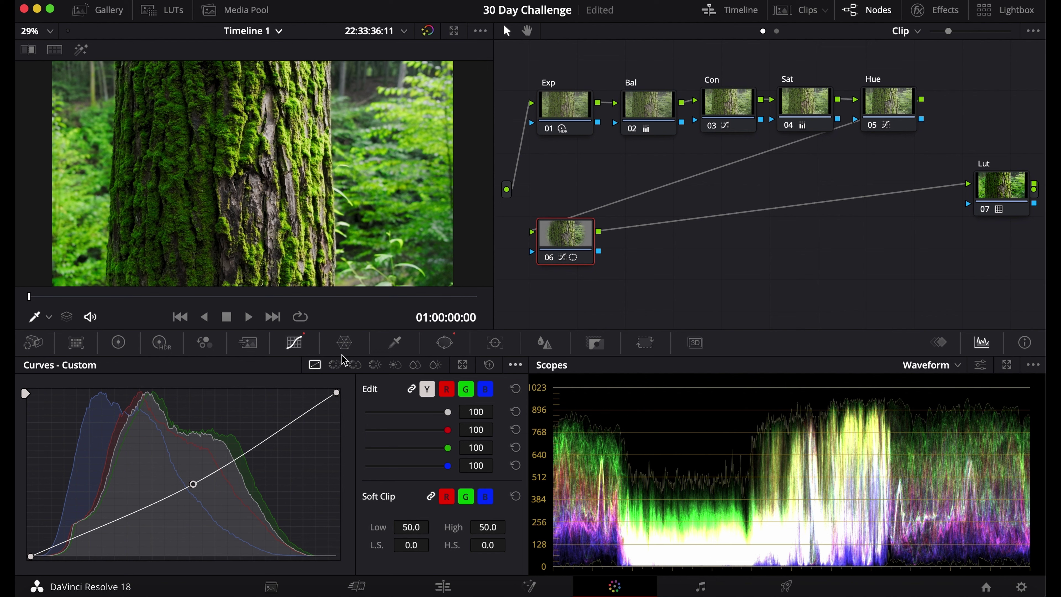
pyautogui.click(445, 342)
pyautogui.click(283, 456)
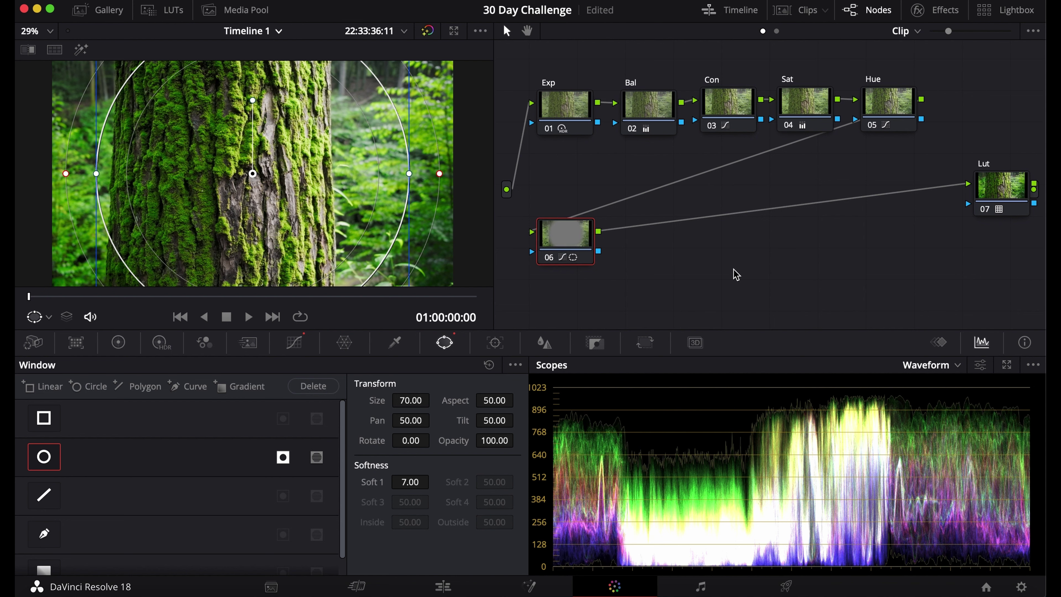
# Darken the area outside the circle further with the custom curve, and set the window's Size to 70.64 and Soft 1 to 7.46.
pyautogui.click(294, 342)
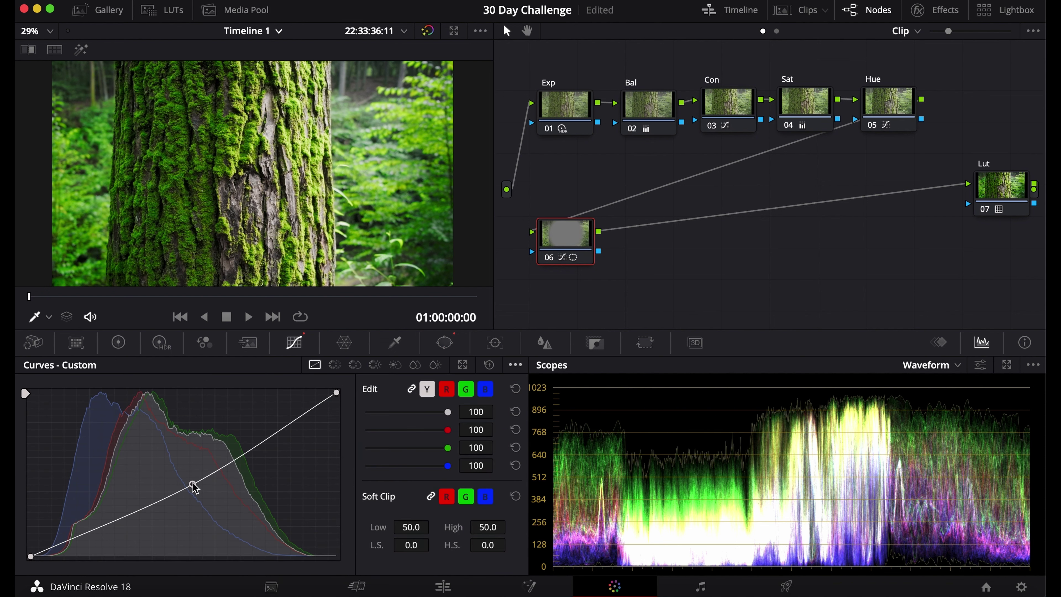
pyautogui.moveTo(194, 486); pyautogui.dragTo(142, 536)
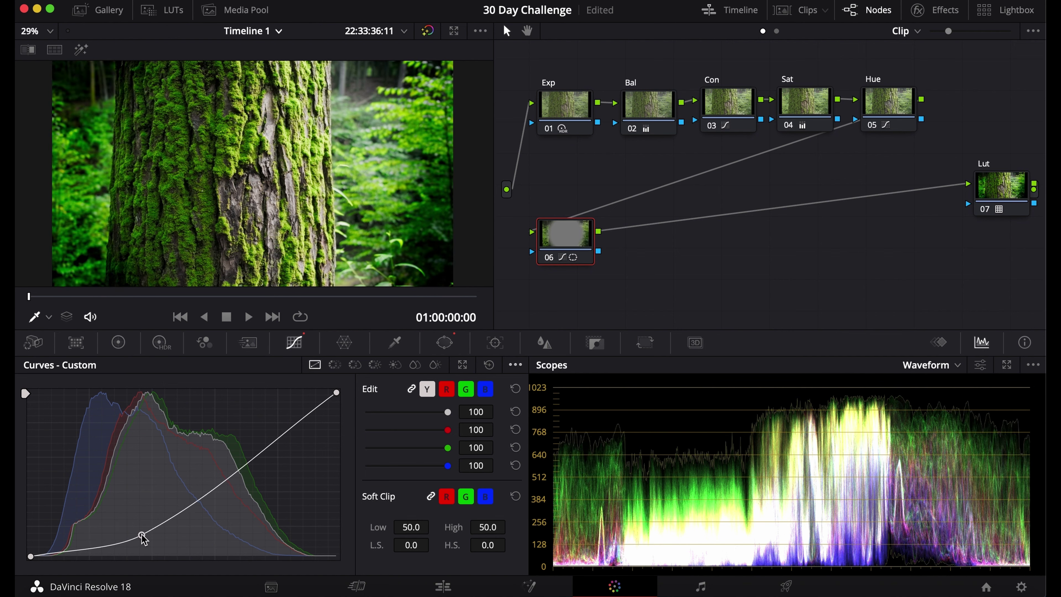
pyautogui.click(445, 343)
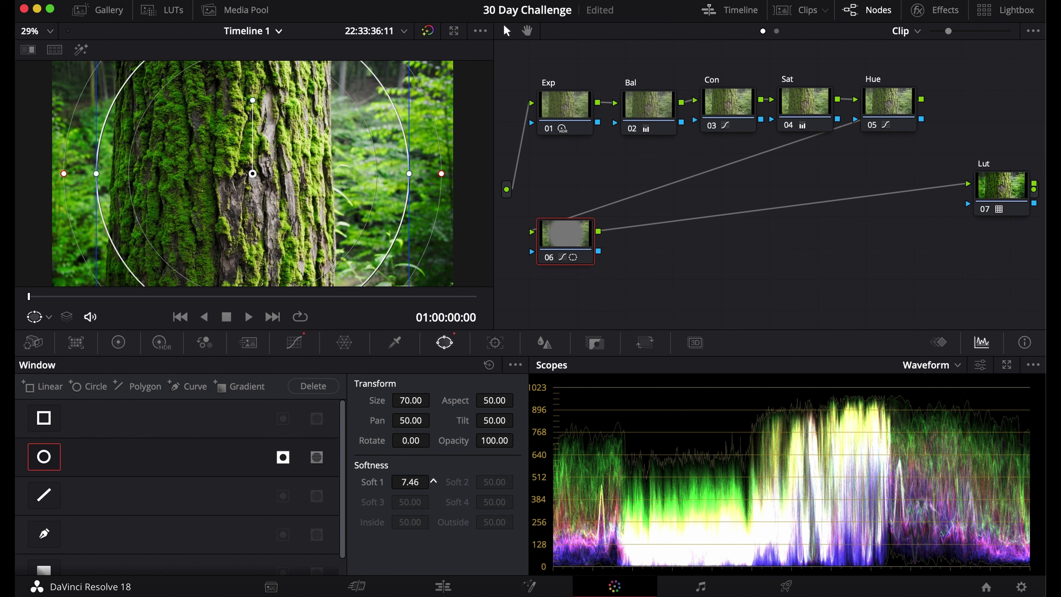
pyautogui.moveTo(446, 400); pyautogui.dragTo(436, 400)
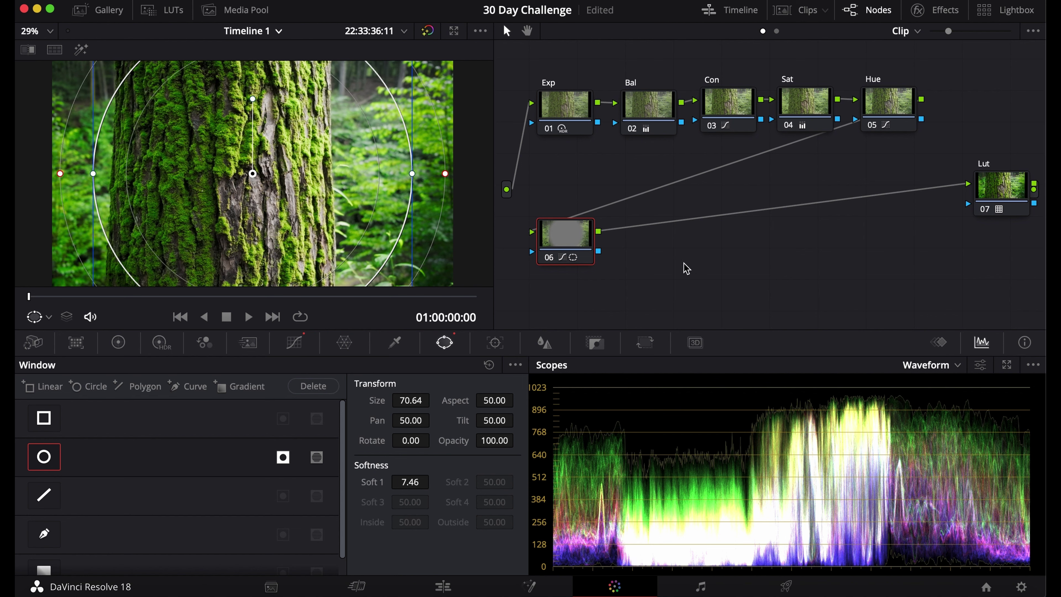
# Try a green Offset of 38.80 outside the circular window, then reset the Offset.
pyautogui.click(545, 343)
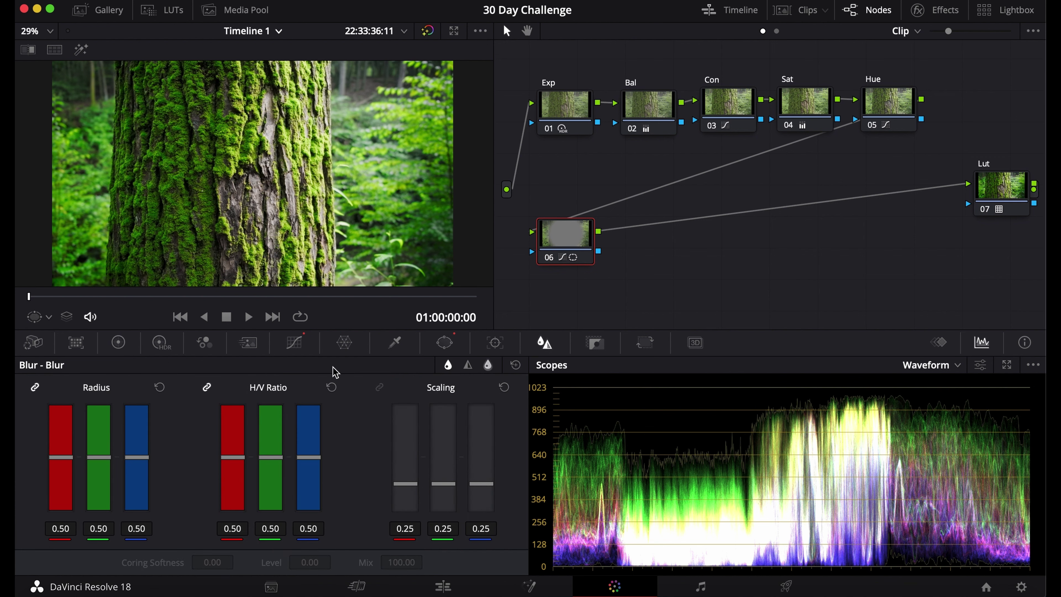
pyautogui.click(118, 342)
pyautogui.moveTo(461, 460); pyautogui.dragTo(461, 452)
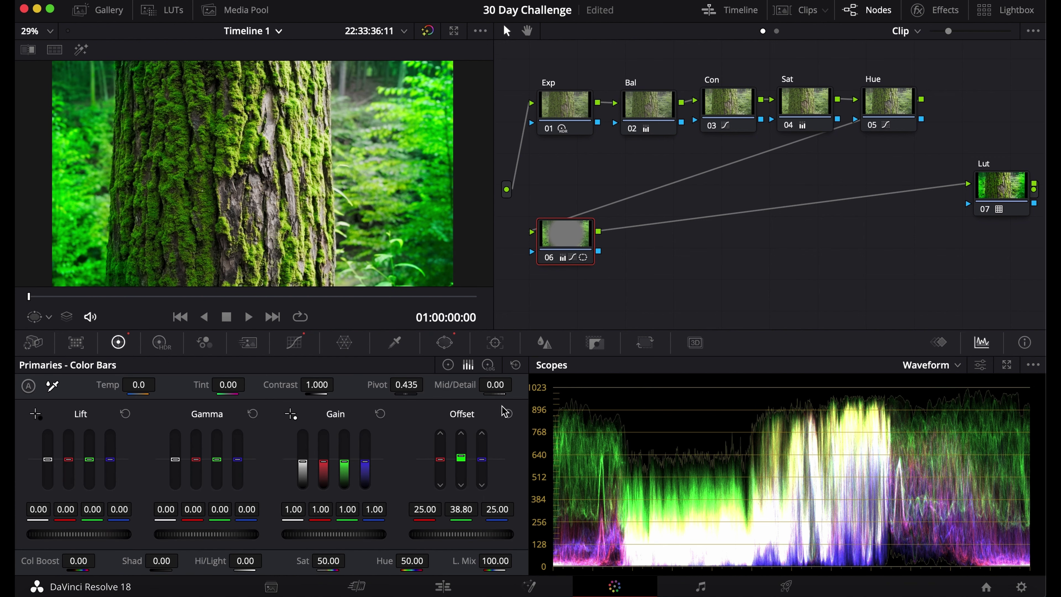
pyautogui.click(508, 413)
# Blur the area outside the circle with a Radius of 0.85 and add a serial node after node 06.
pyautogui.click(545, 343)
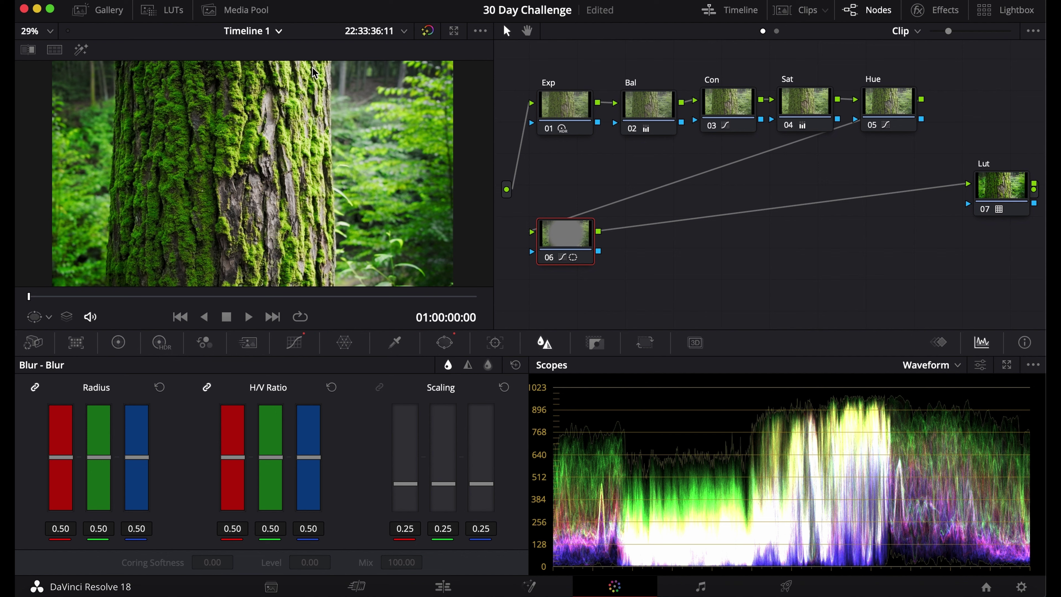
pyautogui.moveTo(137, 457); pyautogui.dragTo(138, 421)
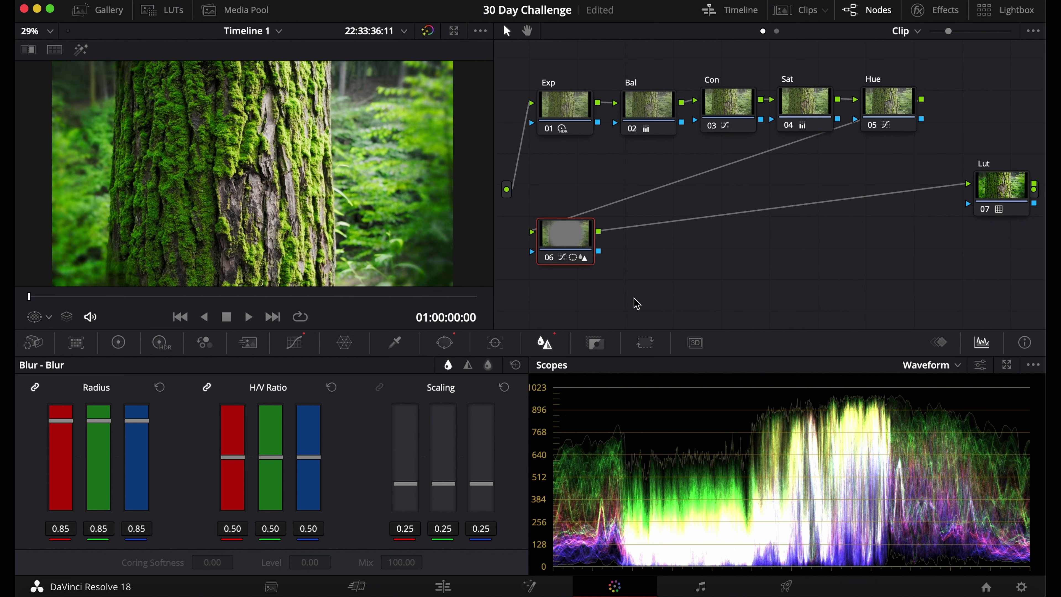
pyautogui.hotkey('alt', 's')
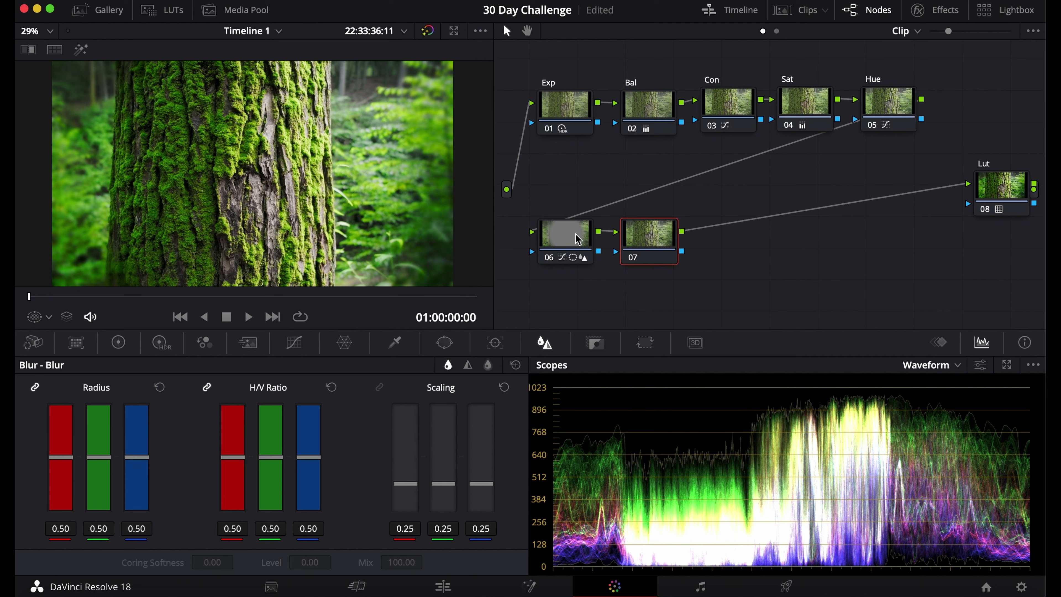
# Disable node 06 and outline the whole tree trunk on node 07 with a closed curve power window.
pyautogui.click(578, 239)
pyautogui.click(638, 241)
pyautogui.click(445, 342)
pyautogui.click(44, 534)
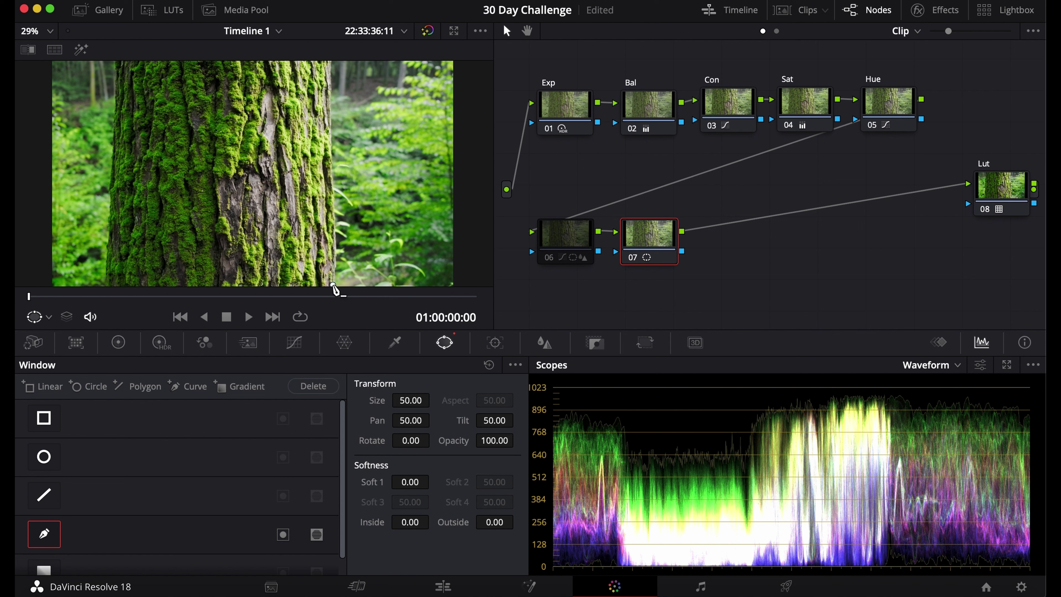
pyautogui.click(333, 284)
pyautogui.click(332, 181)
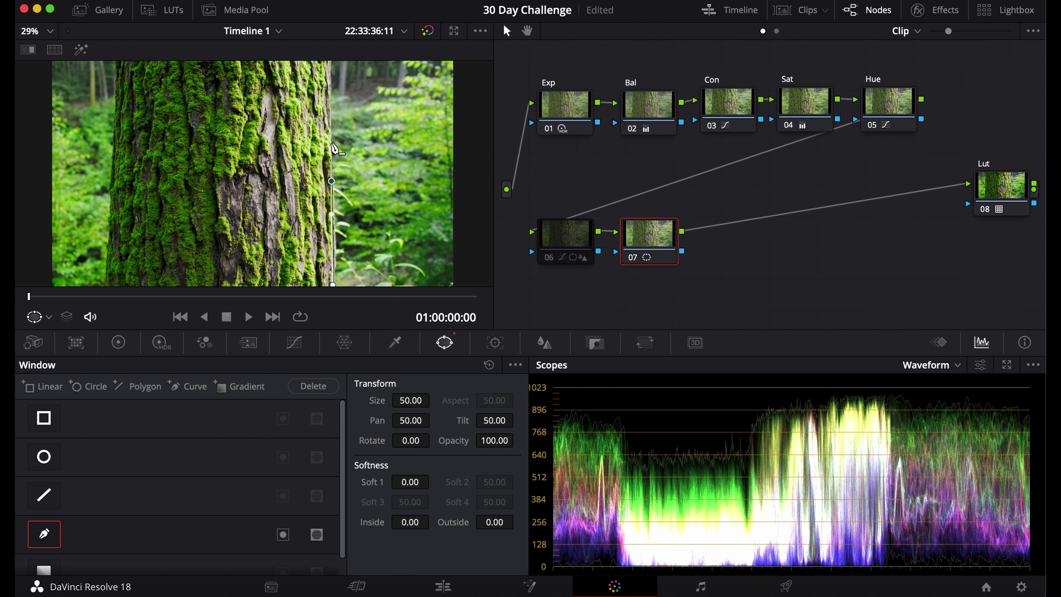
pyautogui.click(331, 140)
pyautogui.click(332, 61)
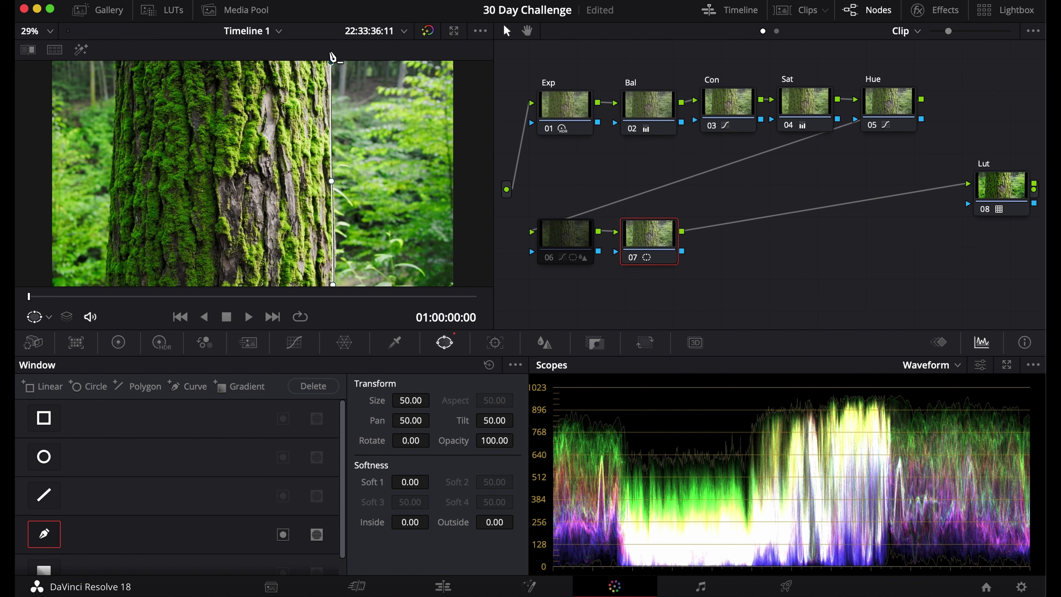
pyautogui.click(115, 62)
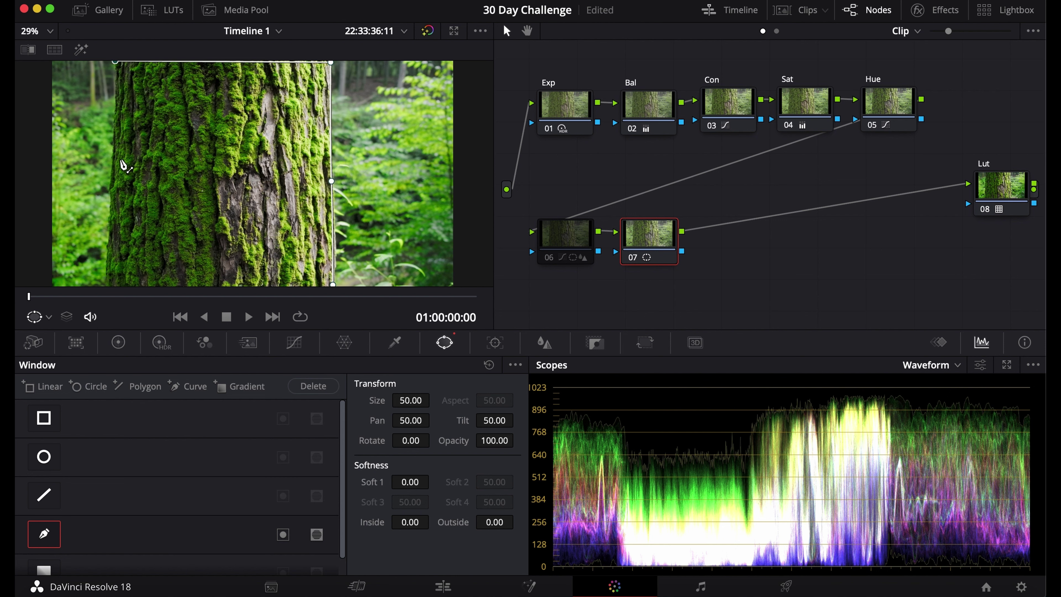
pyautogui.moveTo(110, 180); pyautogui.dragTo(112, 190)
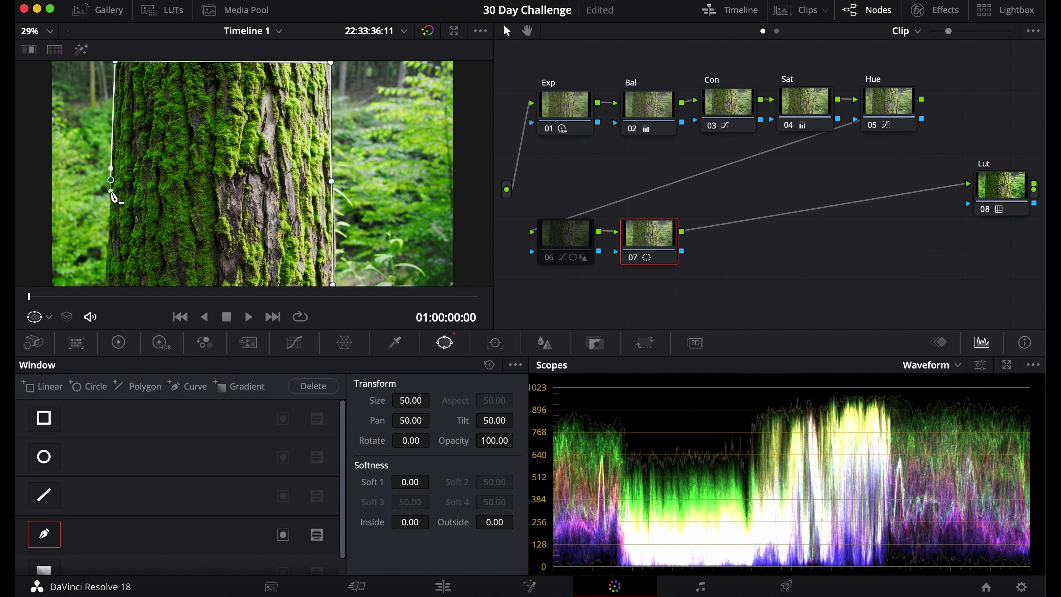
pyautogui.moveTo(105, 280); pyautogui.dragTo(108, 294)
pyautogui.click(333, 285)
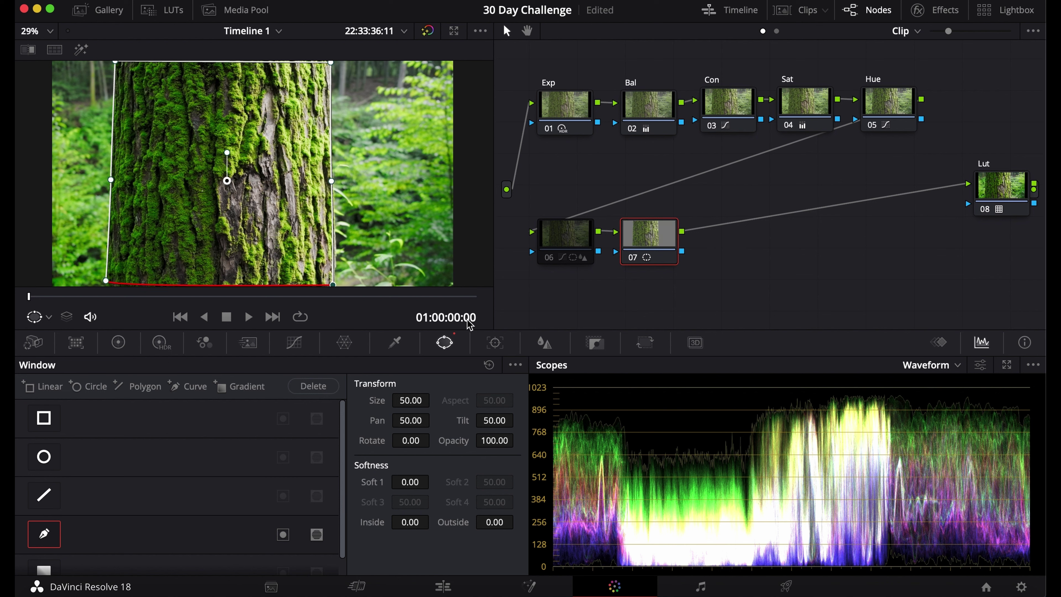
# Try inverting the trunk window, restore its normal mask, and open the primaries color bars for node 07.
pyautogui.click(283, 535)
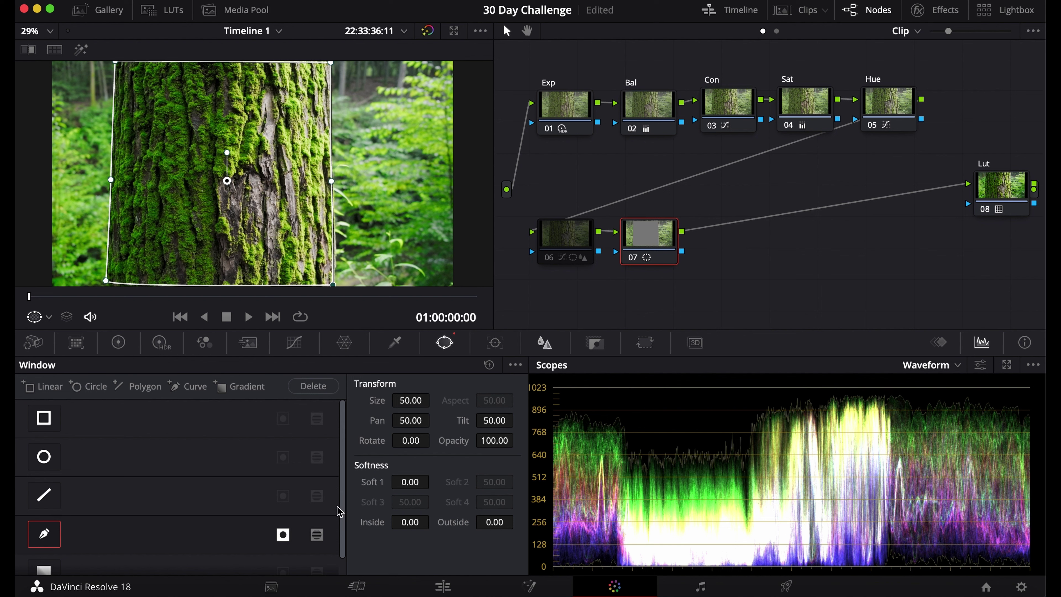
pyautogui.click(283, 536)
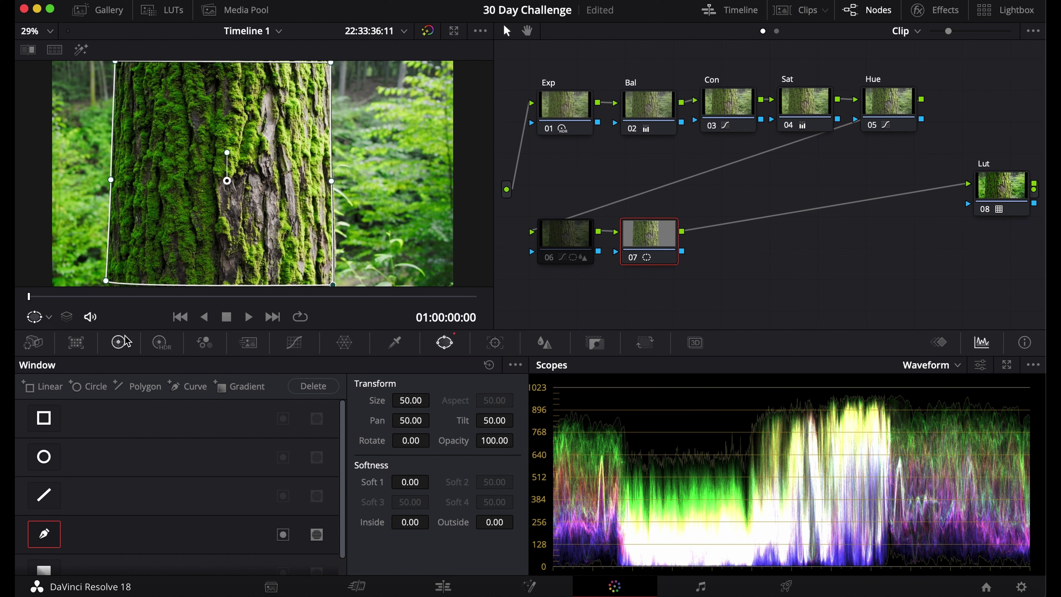
pyautogui.click(119, 342)
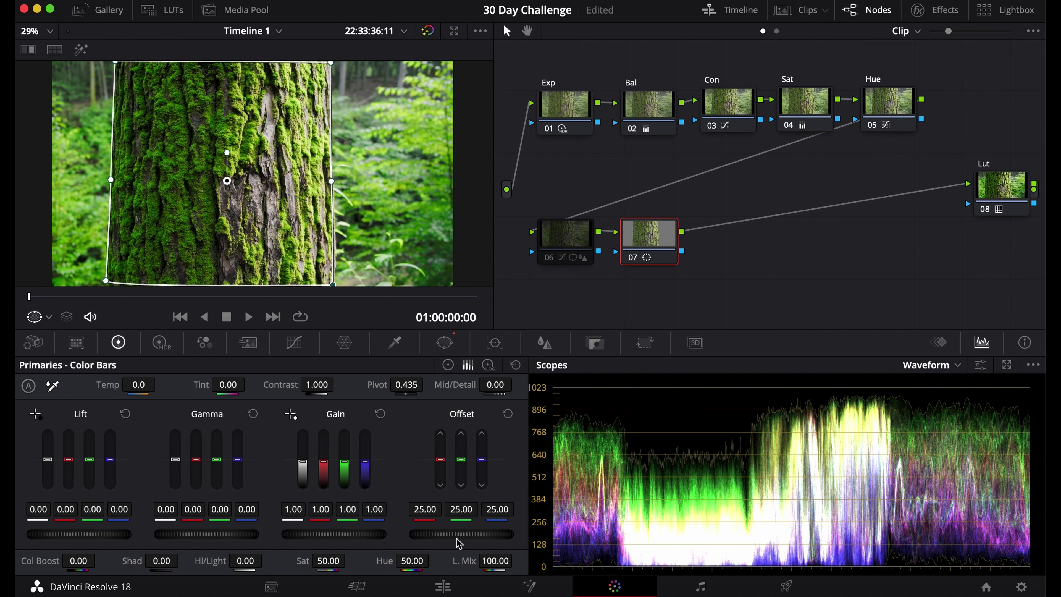
# Brighten and warm the trunk on node 07 with Offset values of red 28.00, green 27.60 and blue 25.20.
pyautogui.moveTo(464, 535); pyautogui.dragTo(476, 535)
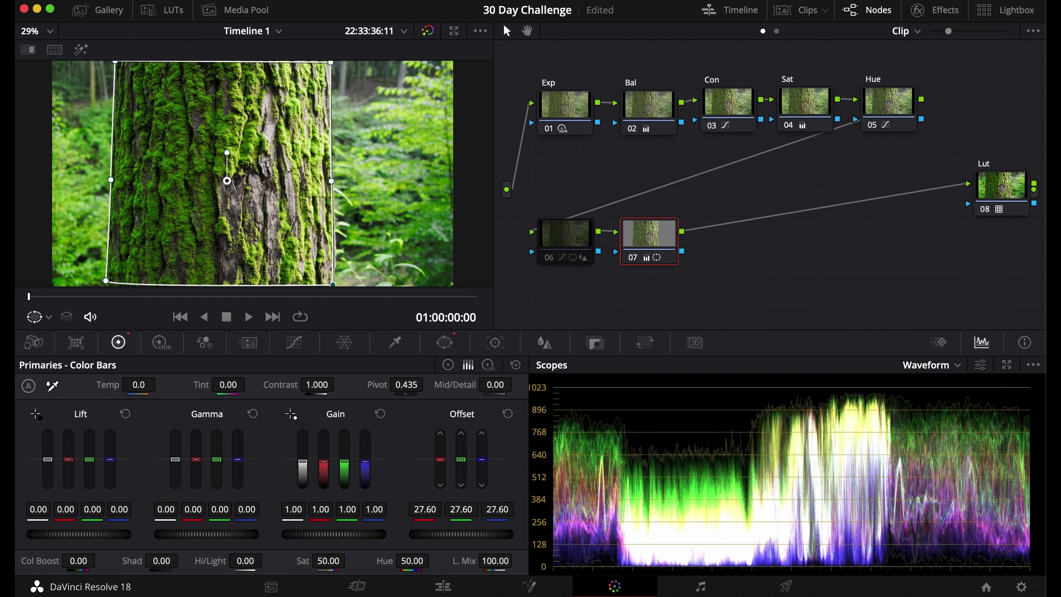
pyautogui.click(294, 343)
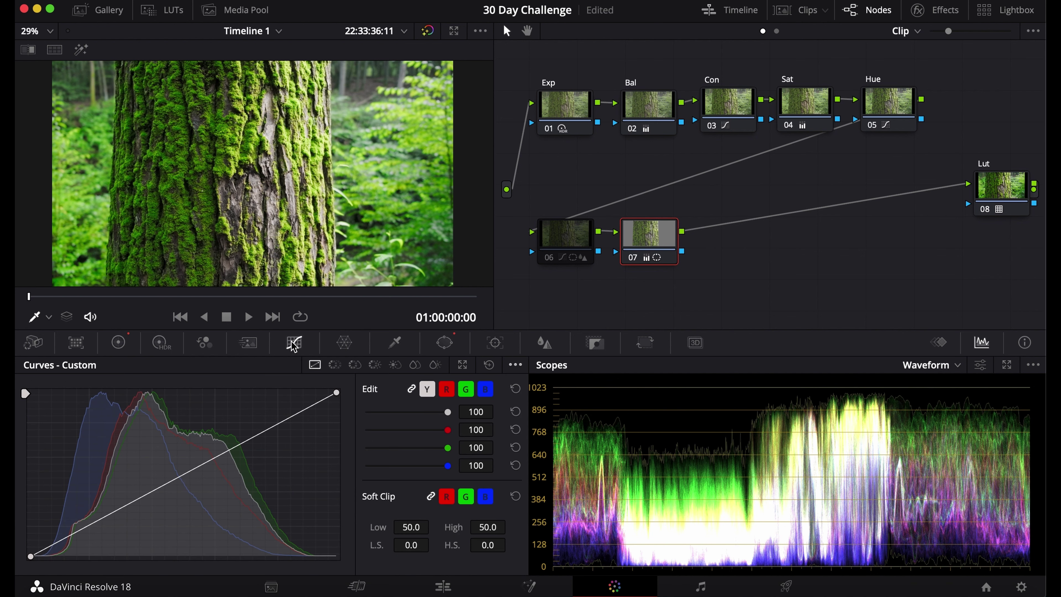
pyautogui.click(125, 346)
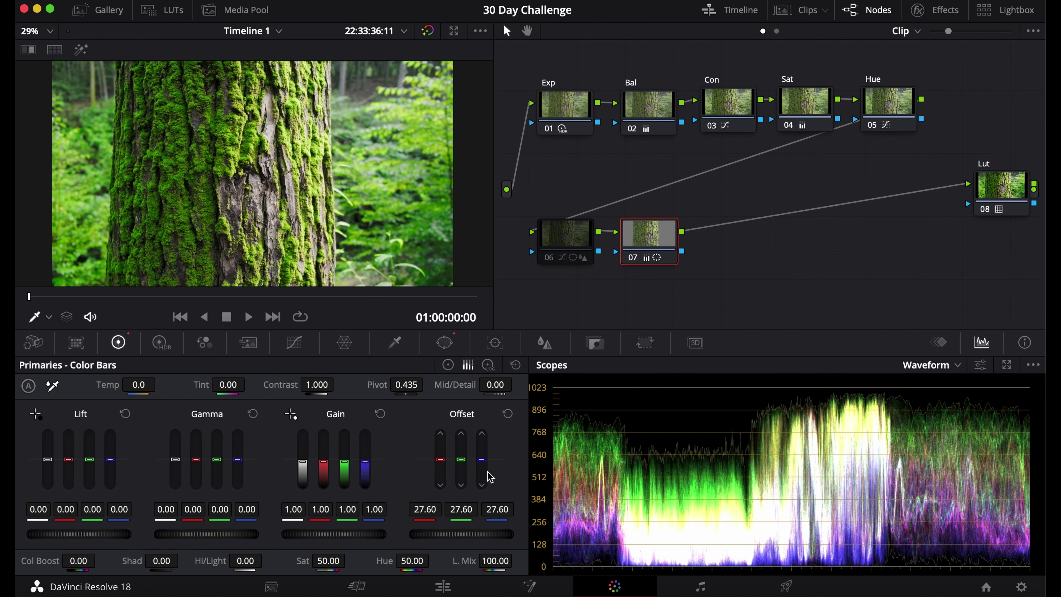
pyautogui.moveTo(490, 477); pyautogui.dragTo(483, 462)
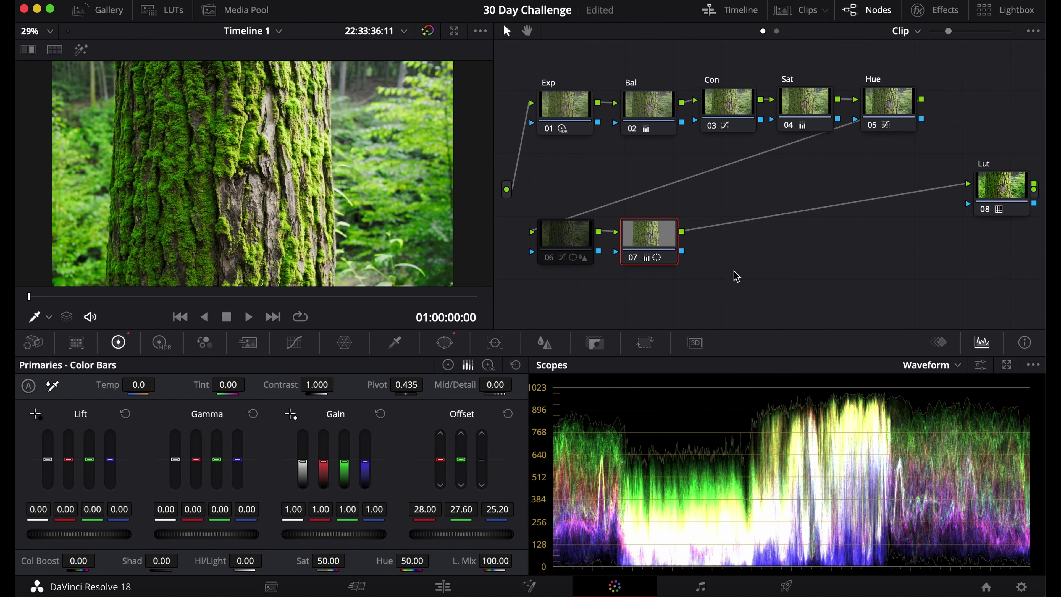
# Add a serial node after node 07, feed it the trunk window's key, and invert the key input.
pyautogui.hotkey('alt', 's')
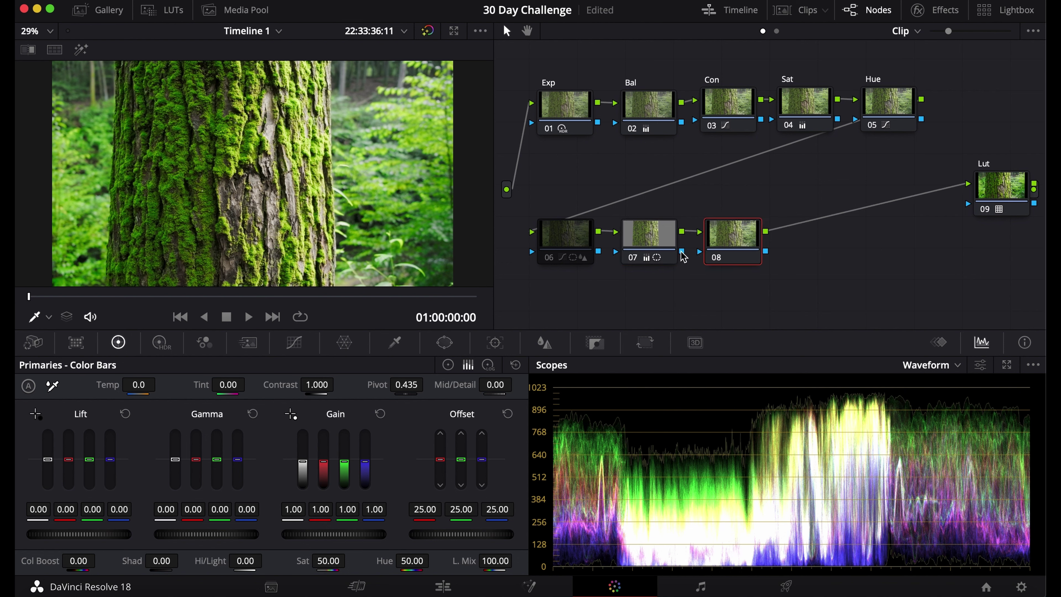
pyautogui.moveTo(685, 252); pyautogui.dragTo(701, 252)
pyautogui.click(595, 342)
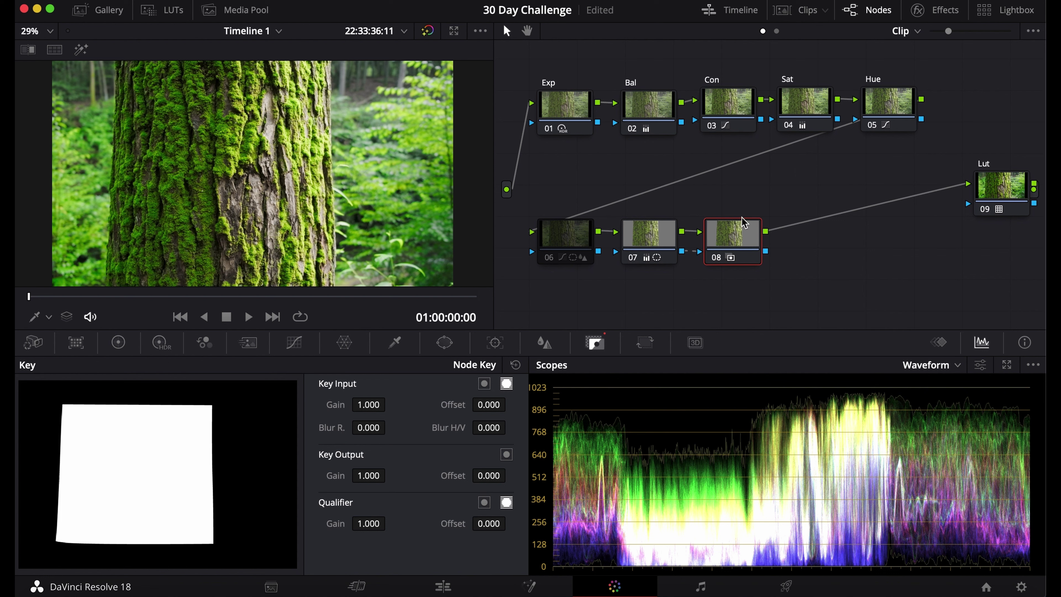
pyautogui.click(485, 384)
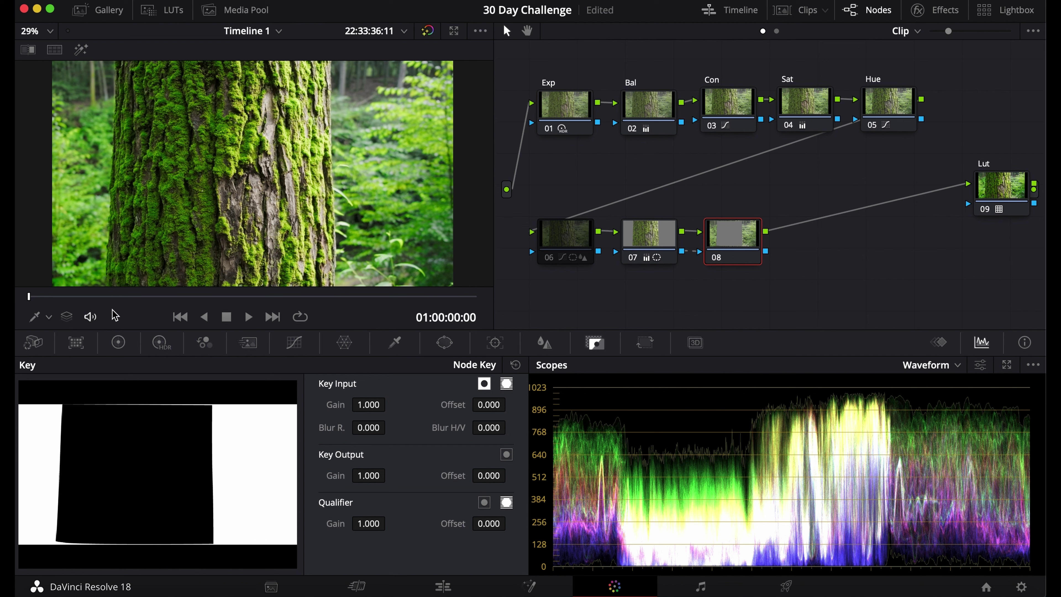
# Blur the background on node 08 with a Radius of 0.82 and darken it with an Offset of 11.40, shifted toward teal.
pyautogui.click(544, 343)
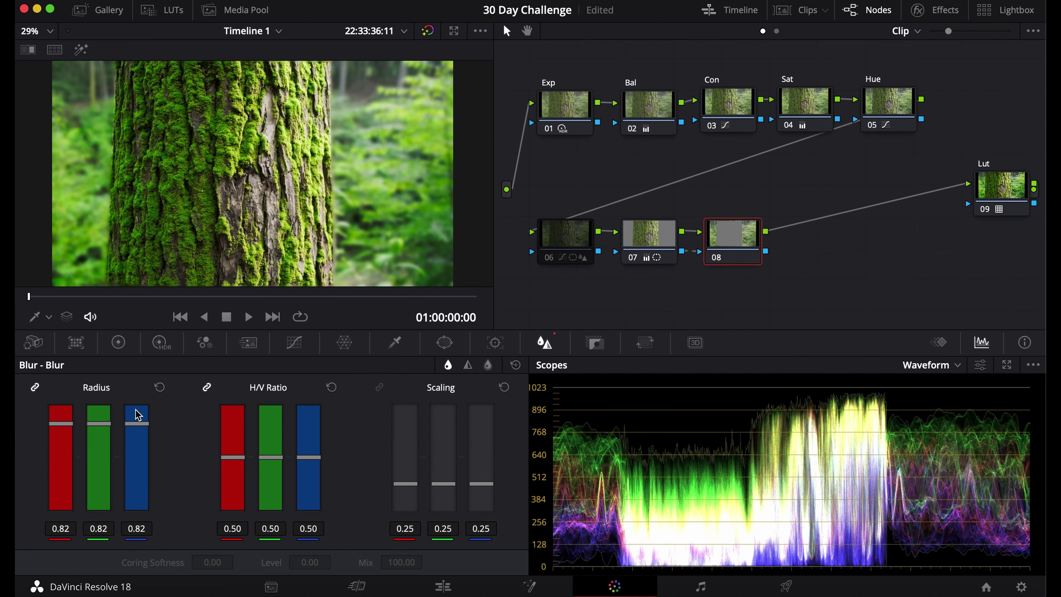
pyautogui.moveTo(138, 415); pyautogui.dragTo(138, 414)
pyautogui.click(118, 342)
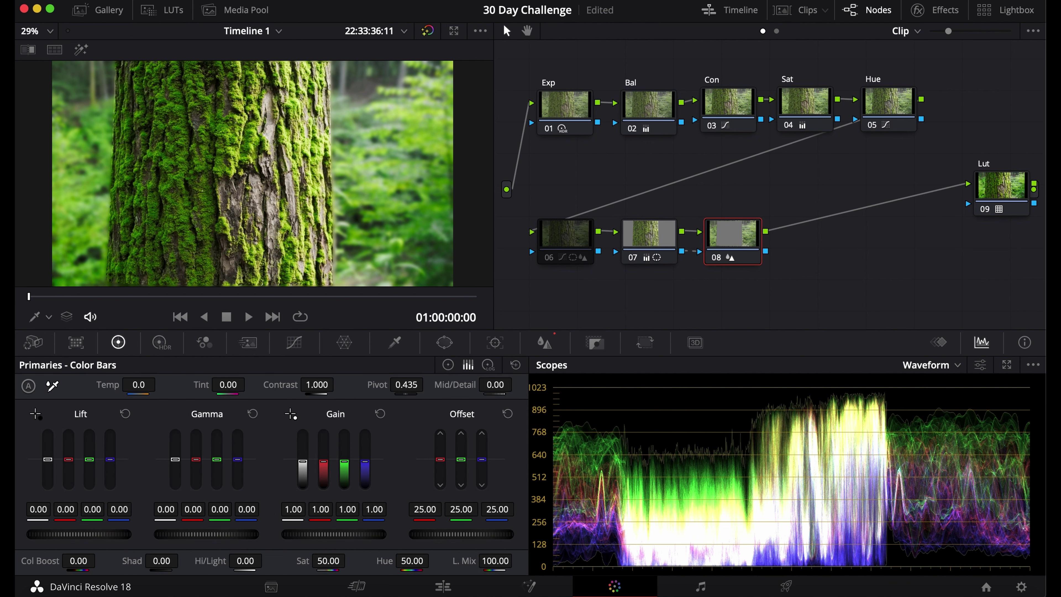
pyautogui.moveTo(472, 534); pyautogui.dragTo(434, 534)
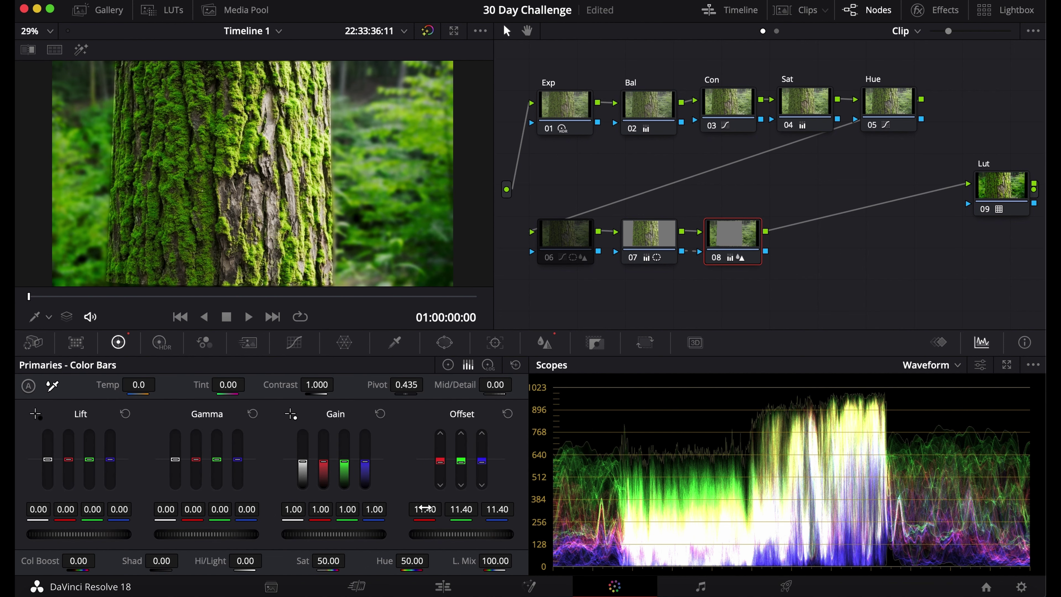
pyautogui.click(448, 364)
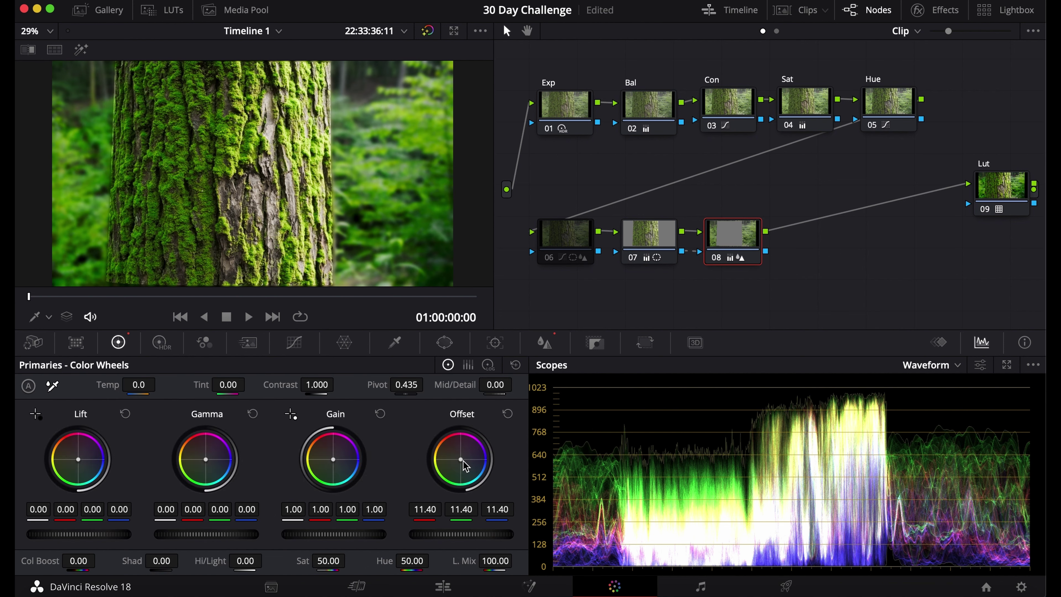
# Soften the trunk window's edge on node 07 with Soft 1 at 0.44 and save the project.
pyautogui.click(656, 234)
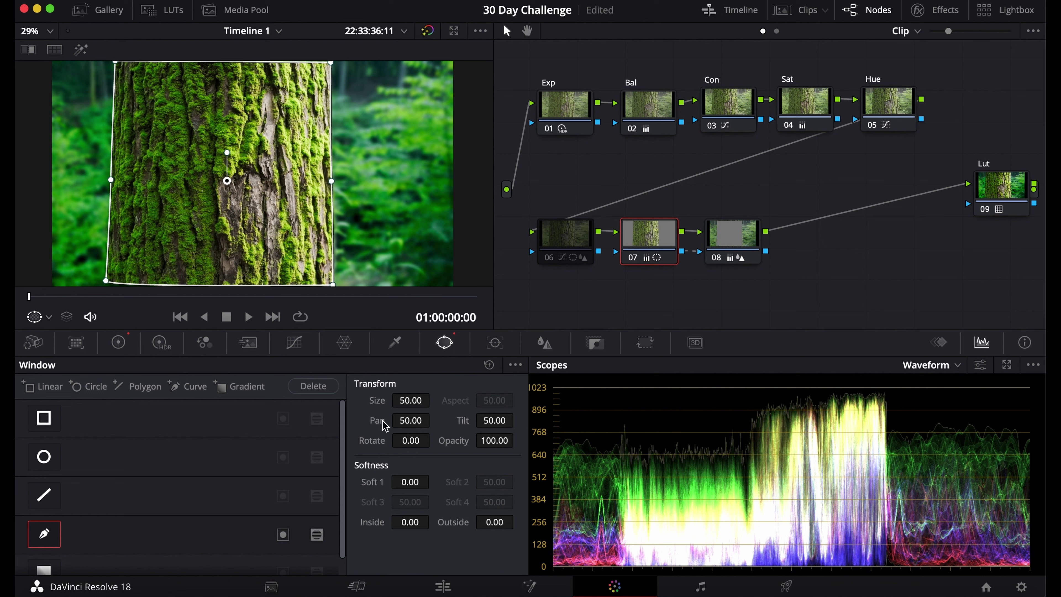
pyautogui.moveTo(408, 482); pyautogui.dragTo(403, 481)
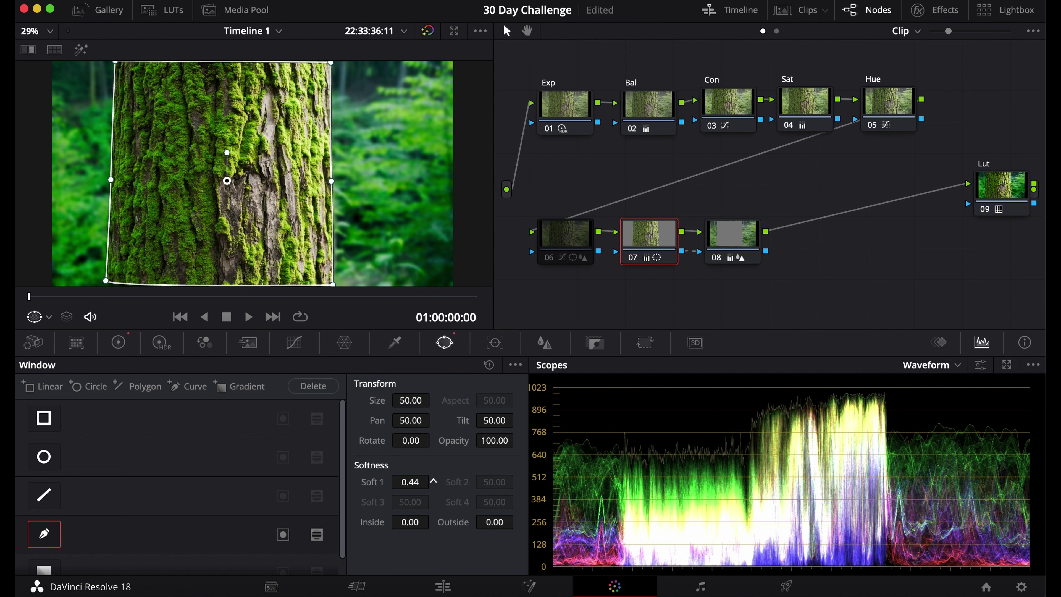
pyautogui.click(733, 238)
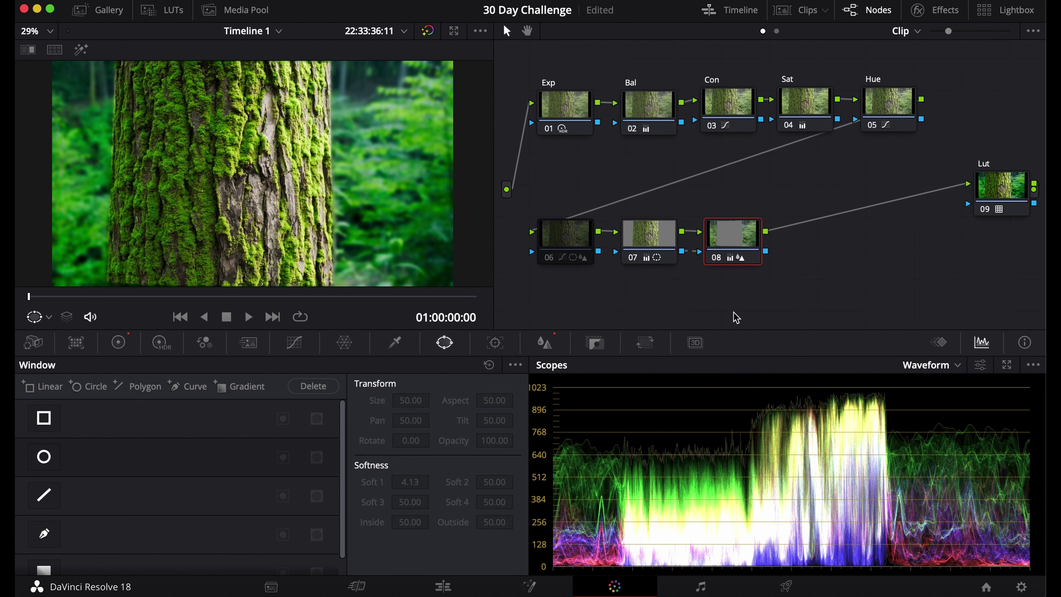
pyautogui.click(651, 241)
pyautogui.press('super+s')
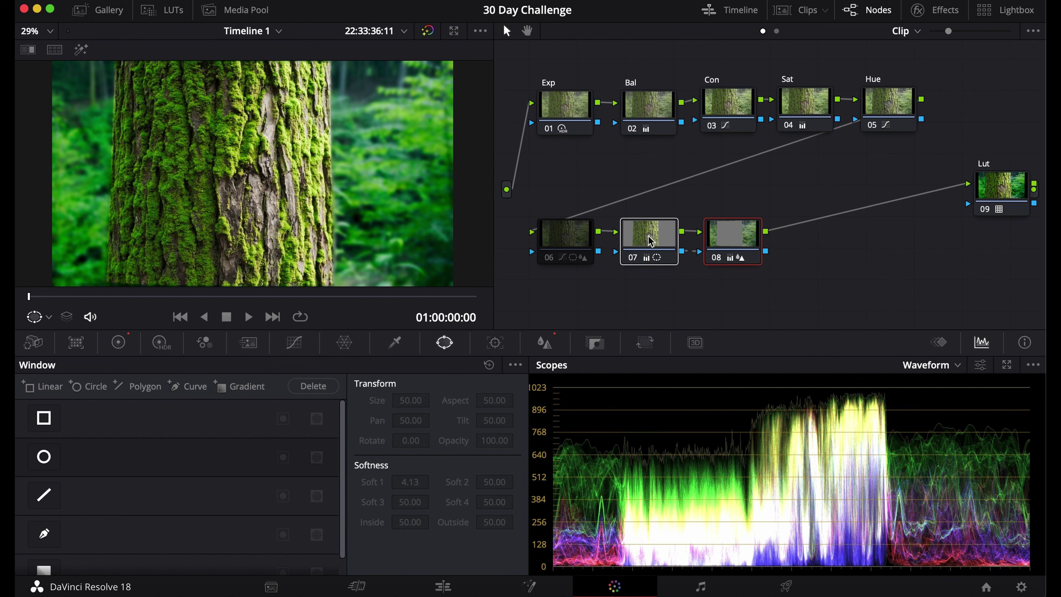
# Re-enable node 06 so its circular window works together with the trunk and background nodes.
pyautogui.click(567, 243)
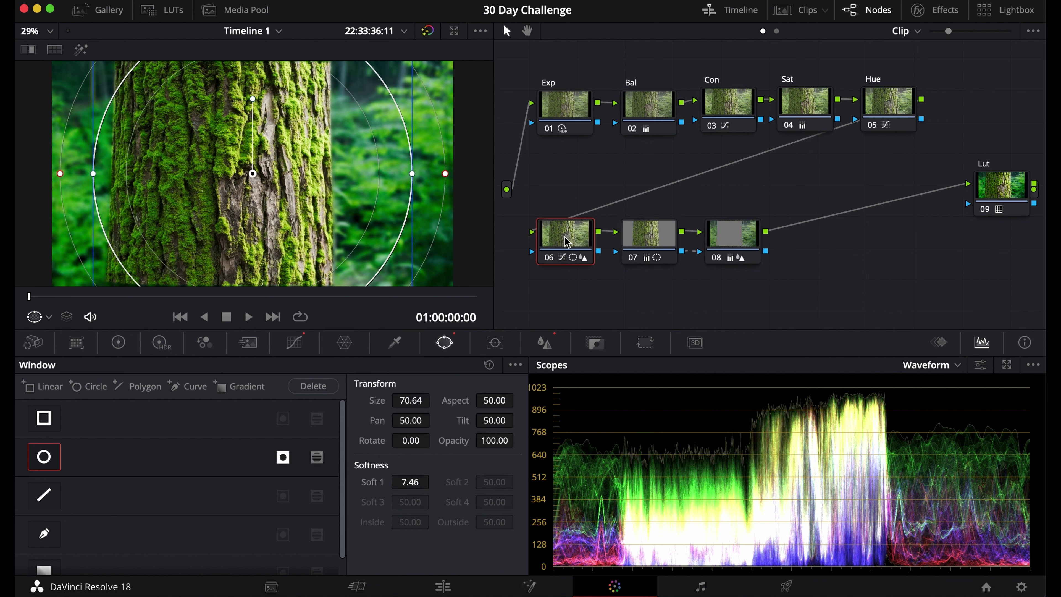
pyautogui.moveTo(670, 296); pyautogui.dragTo(585, 240)
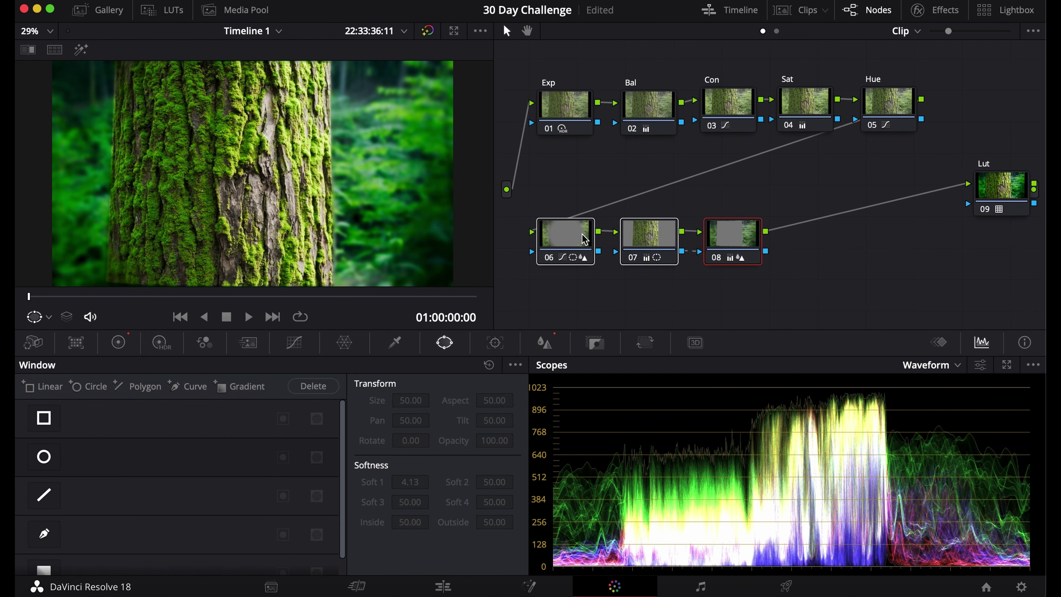
pyautogui.click(737, 317)
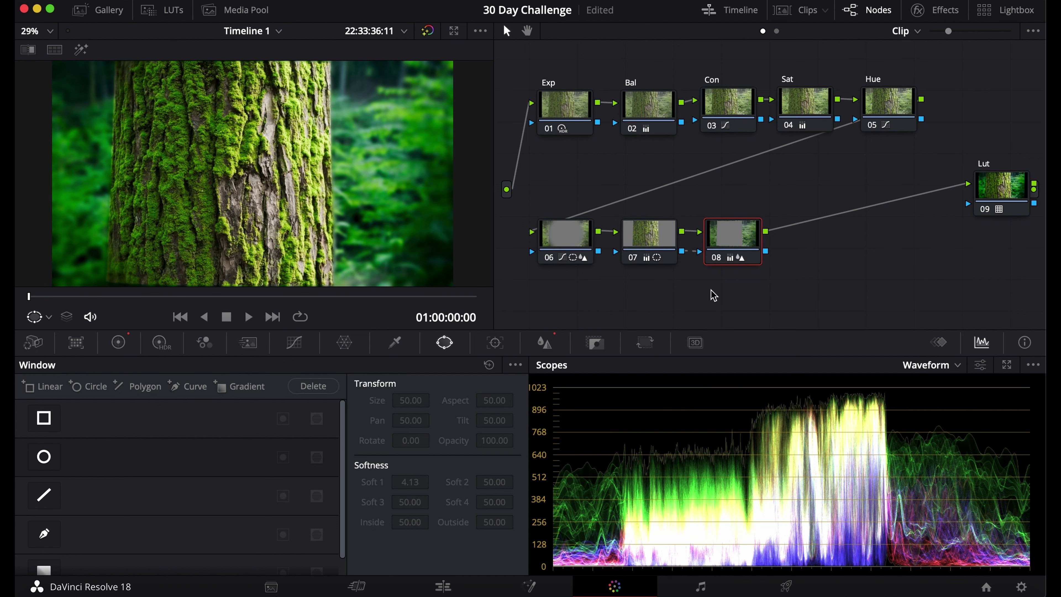
# Delete nodes 07 and 08 and reset the blur on node 06.
pyautogui.moveTo(714, 295); pyautogui.dragTo(670, 231)
pyautogui.press('Delete')
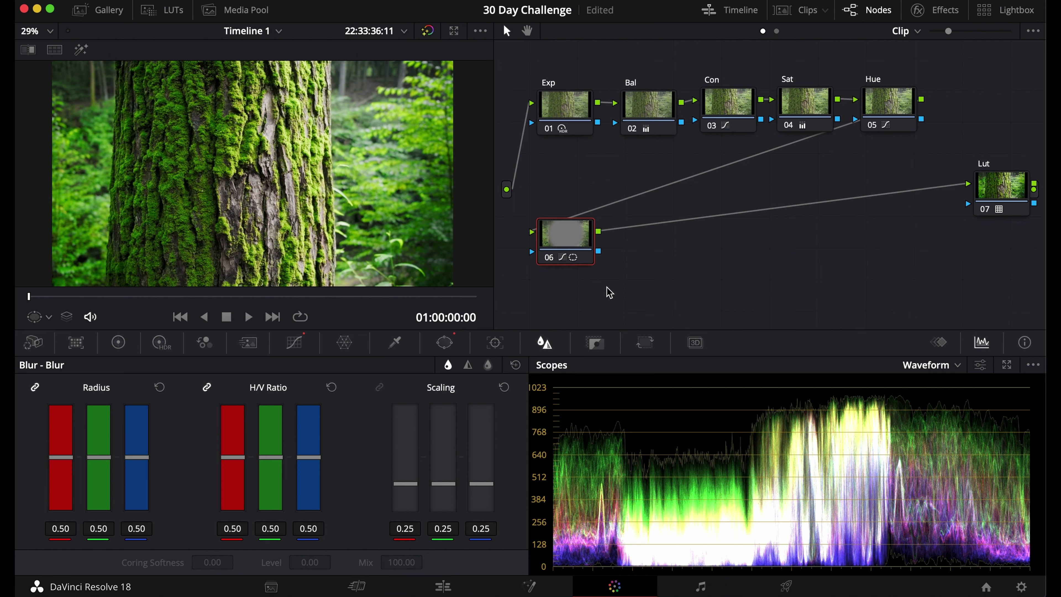
# Add a serial node after node 06 and enable a gradient power window on it.
pyautogui.hotkey('alt', 'shift', 'w')
pyautogui.hotkey('alt', 's')
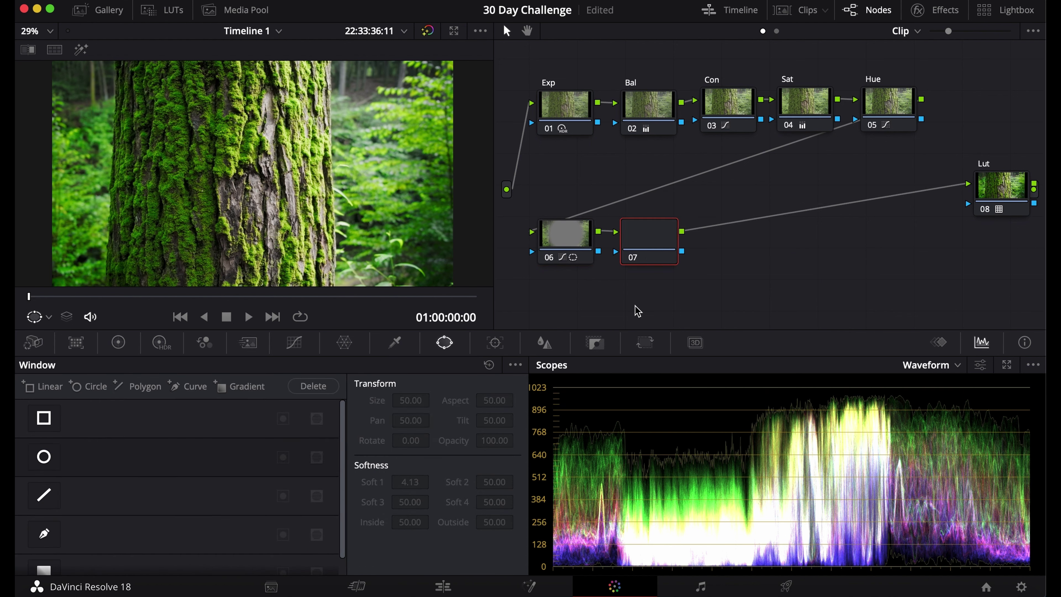
pyautogui.scroll(-1, 83, 548)
pyautogui.click(52, 556)
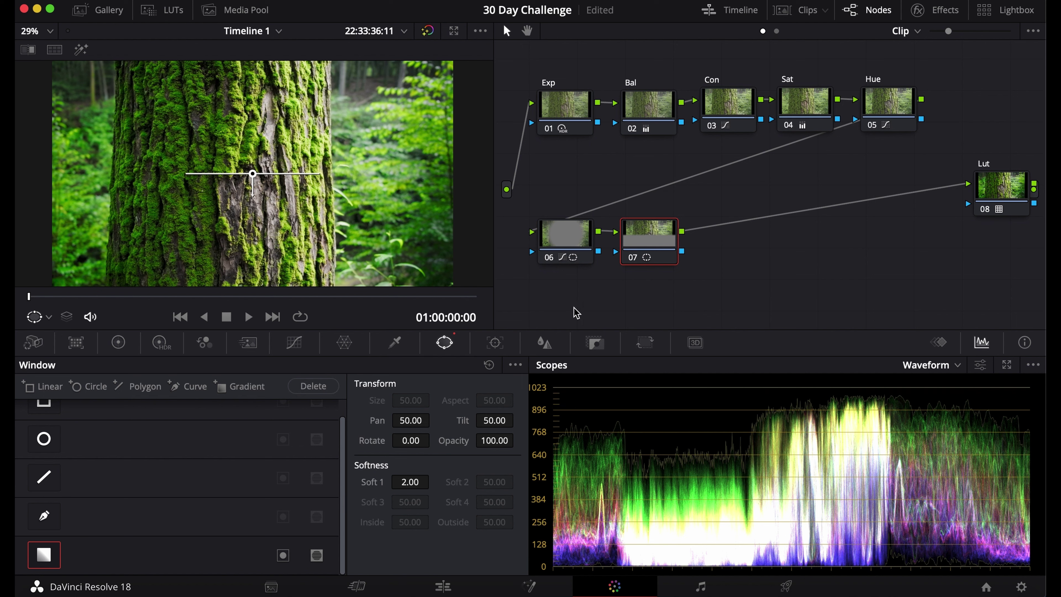
# Highlight the gradient window's area, set its Soft 1 to 7.00 and raise its Tilt to 52.56.
pyautogui.hotkey('shift', 'h')
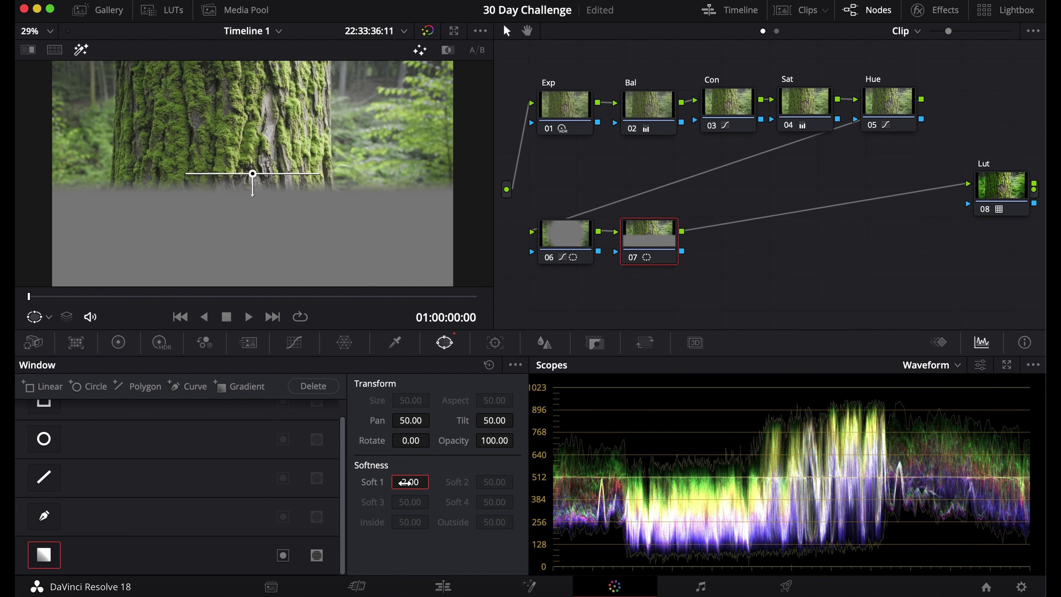
pyautogui.moveTo(405, 482); pyautogui.dragTo(405, 482)
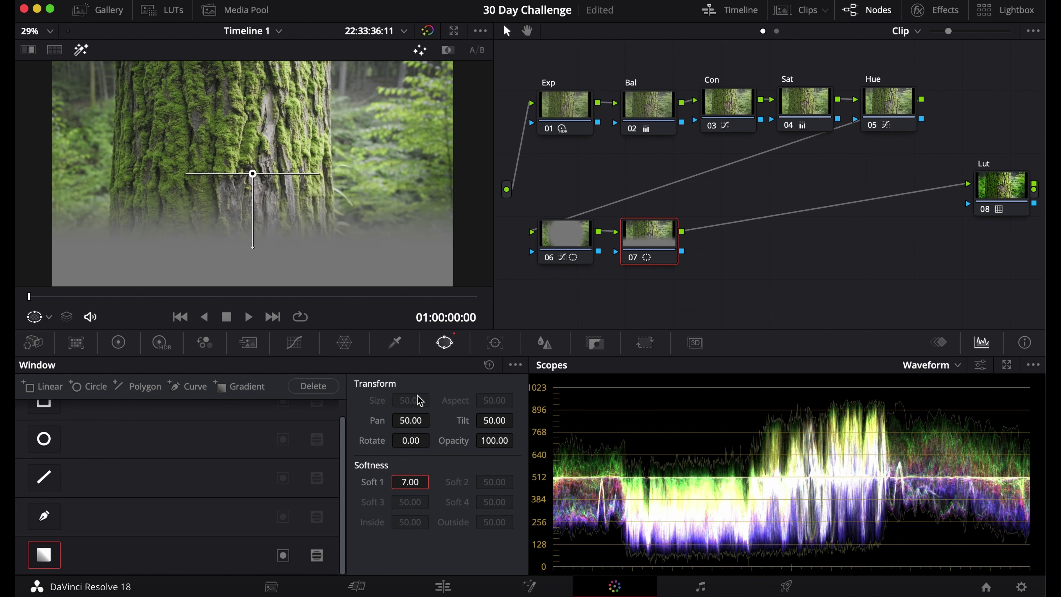
pyautogui.moveTo(494, 420); pyautogui.dragTo(519, 418)
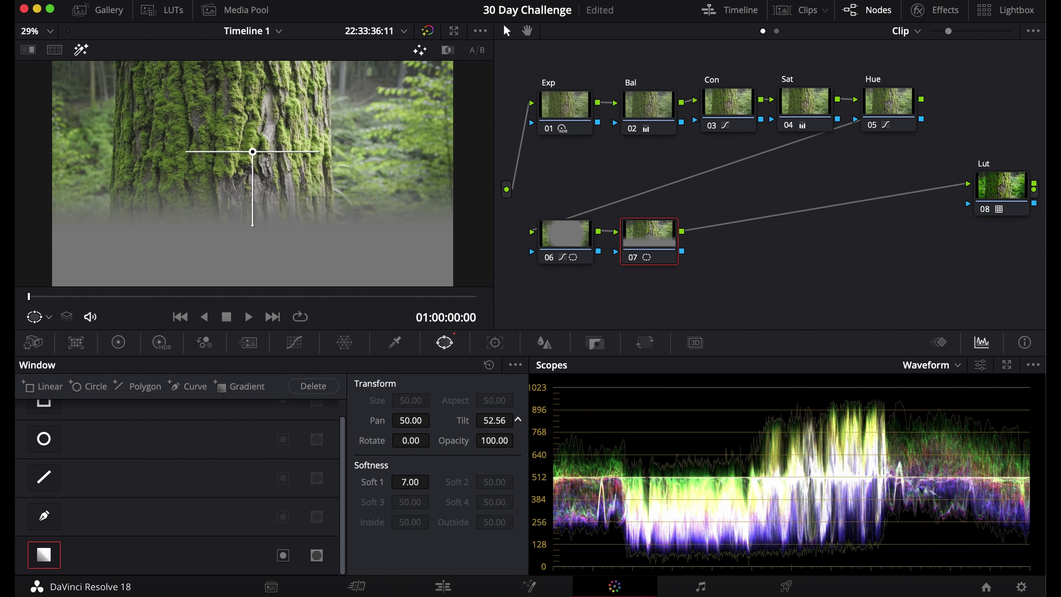
# Rotate the gradient window by 90 degrees and pan it toward the right side of the trunk.
pyautogui.doubleClick(411, 440)
pyautogui.write('90')
pyautogui.press('Return')
pyautogui.moveTo(411, 420); pyautogui.dragTo(573, 415)
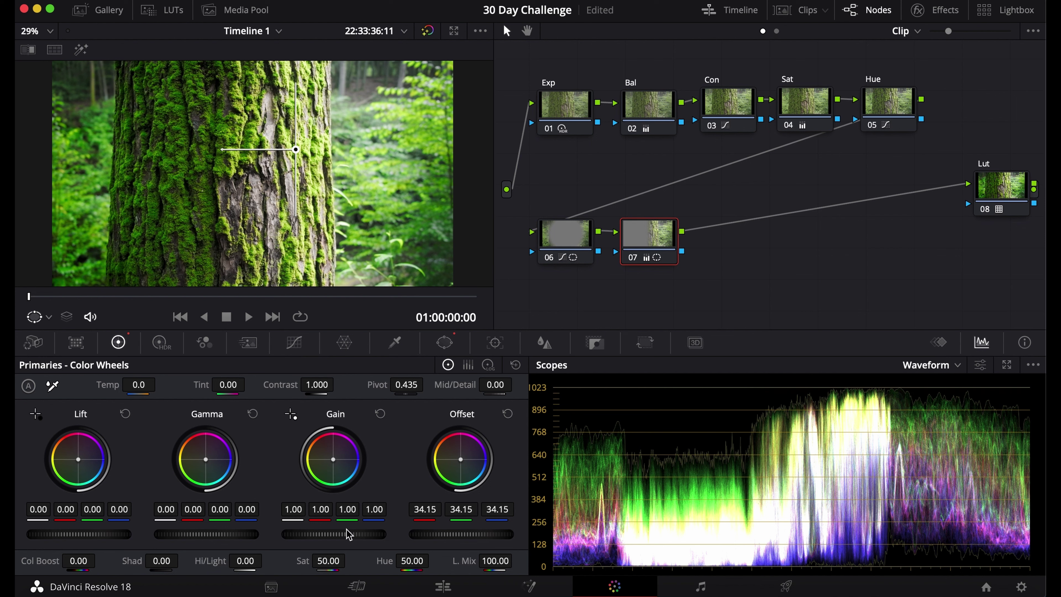
# Brighten the gradient area on node 07 with an Offset of 34.15 and shift it toward a warmer tone.
pyautogui.moveTo(461, 459); pyautogui.dragTo(456, 457)
pyautogui.click(294, 342)
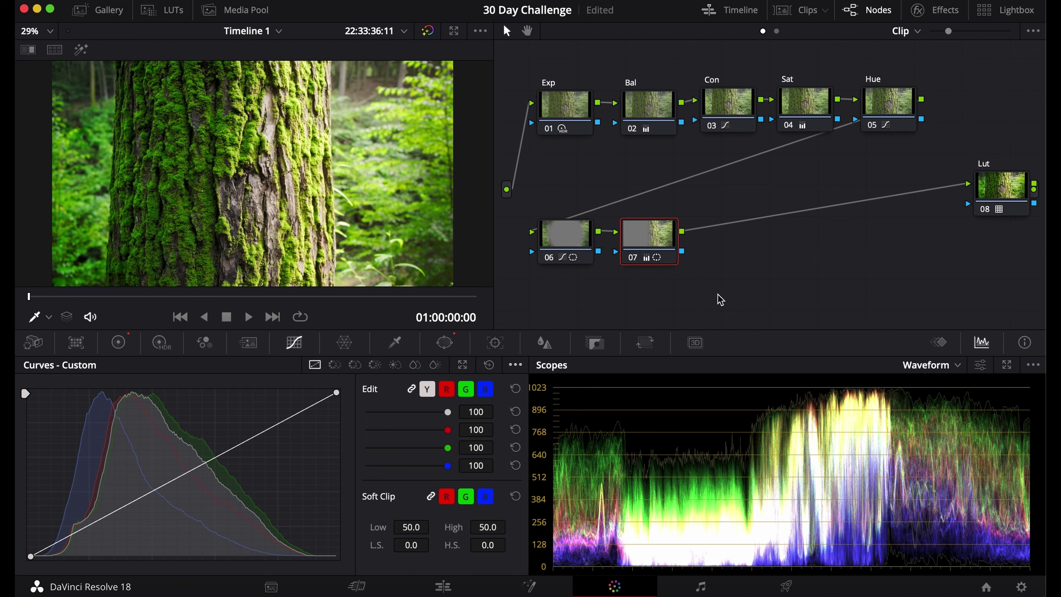
# Label node 06 as Wind and clear the gradient correction from node 07.
pyautogui.click(555, 245)
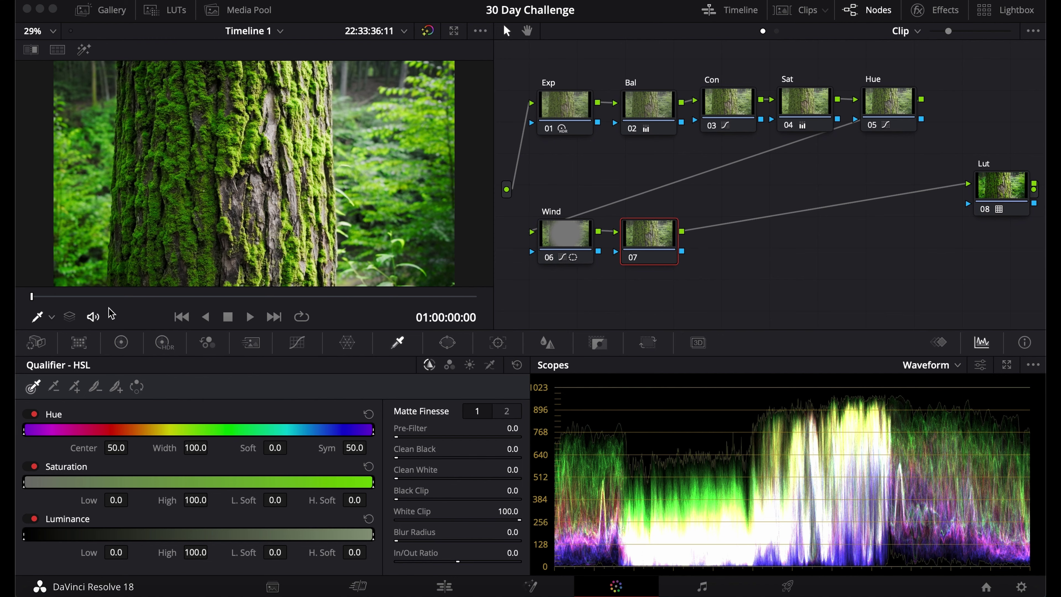
# Try HSL qualifier selections on node 07 by sampling the bare bark, then resetting and sampling the green moss.
pyautogui.click(34, 387)
pyautogui.click(247, 185)
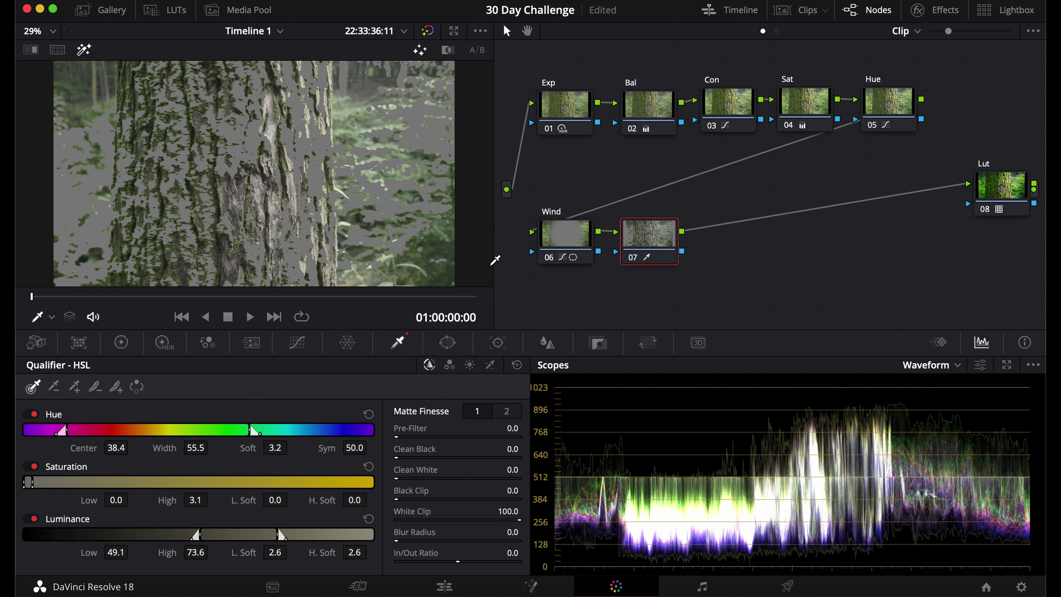
pyautogui.click(517, 365)
pyautogui.click(222, 137)
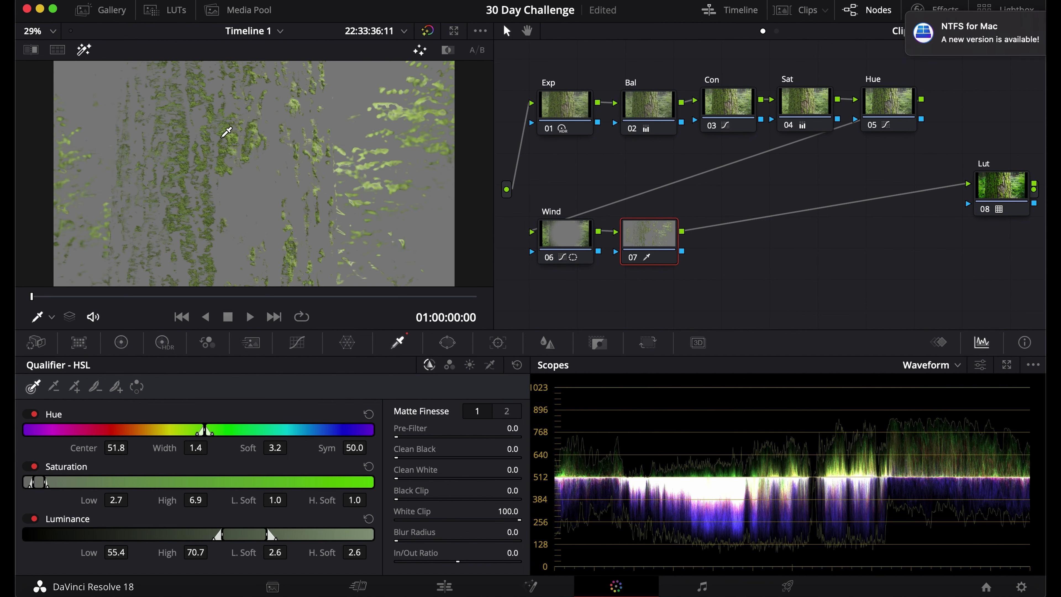
pyautogui.moveTo(226, 132); pyautogui.dragTo(234, 145)
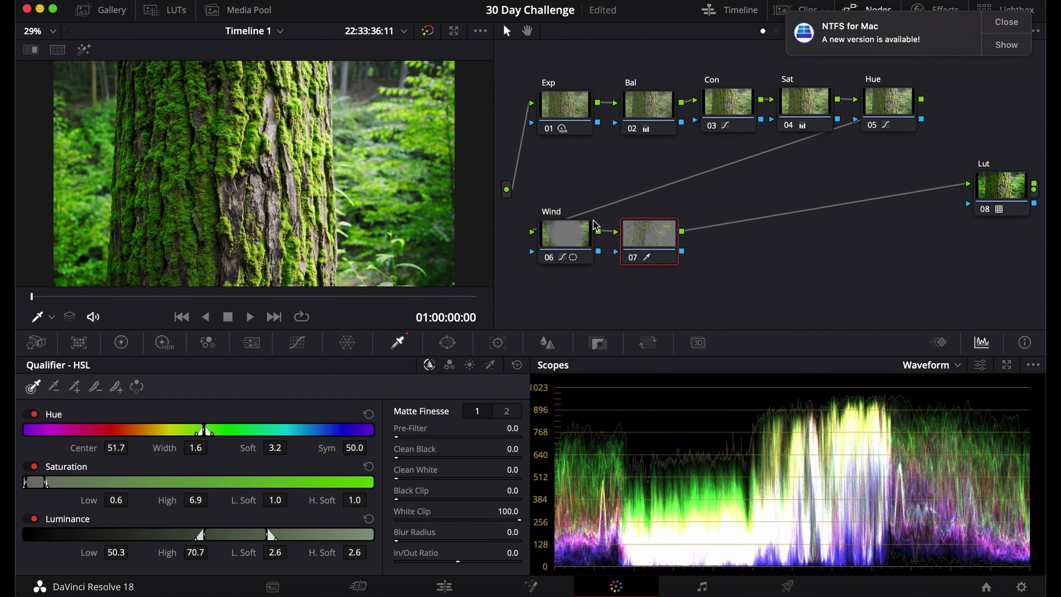
# Try a luminance-only selection by turning off Saturation and Hue, then reset the qualifier.
pyautogui.click(31, 468)
pyautogui.click(31, 413)
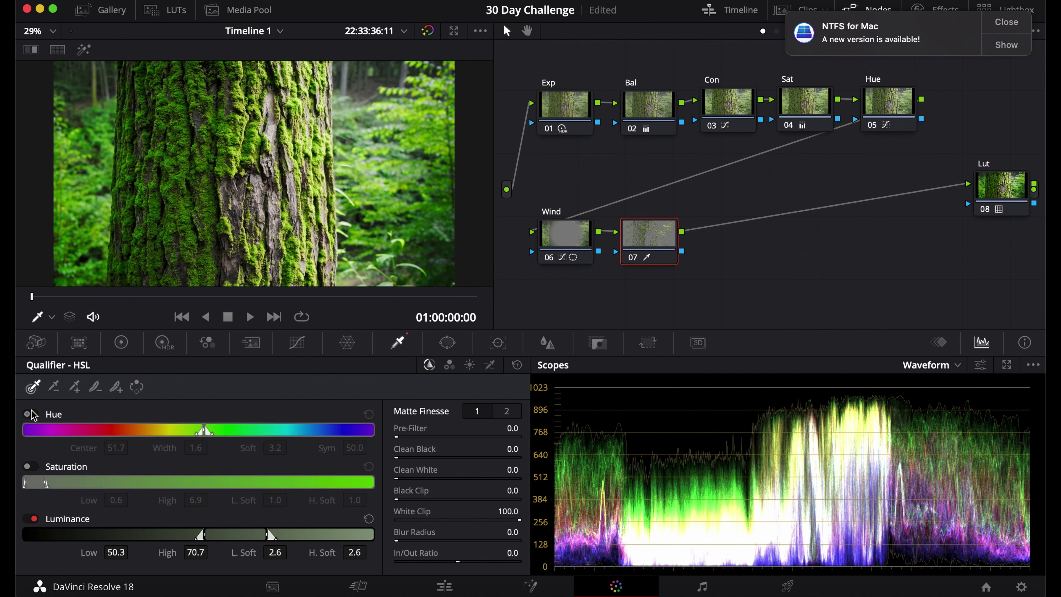
pyautogui.click(517, 365)
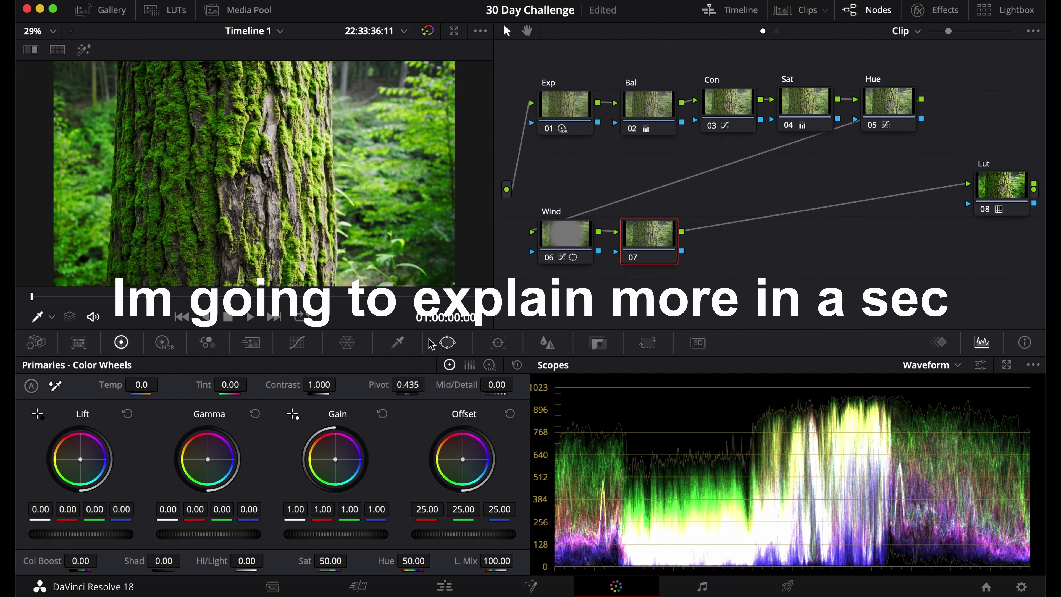
# Key the green moss on node 07 by Hue only with a Width of 20.0 and invert the selection.
pyautogui.click(398, 342)
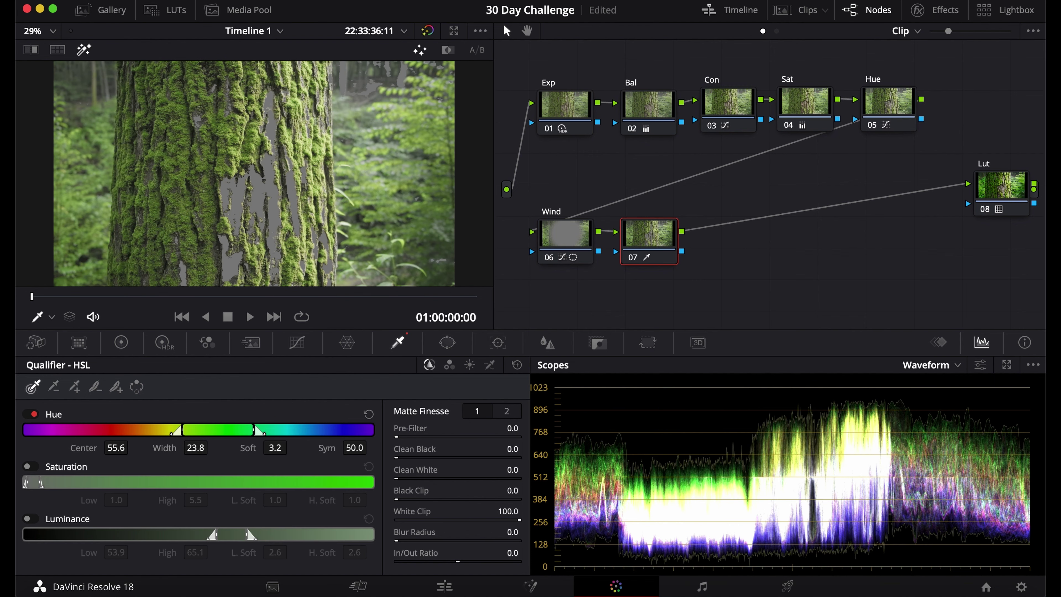
pyautogui.write('20')
pyautogui.press('Return')
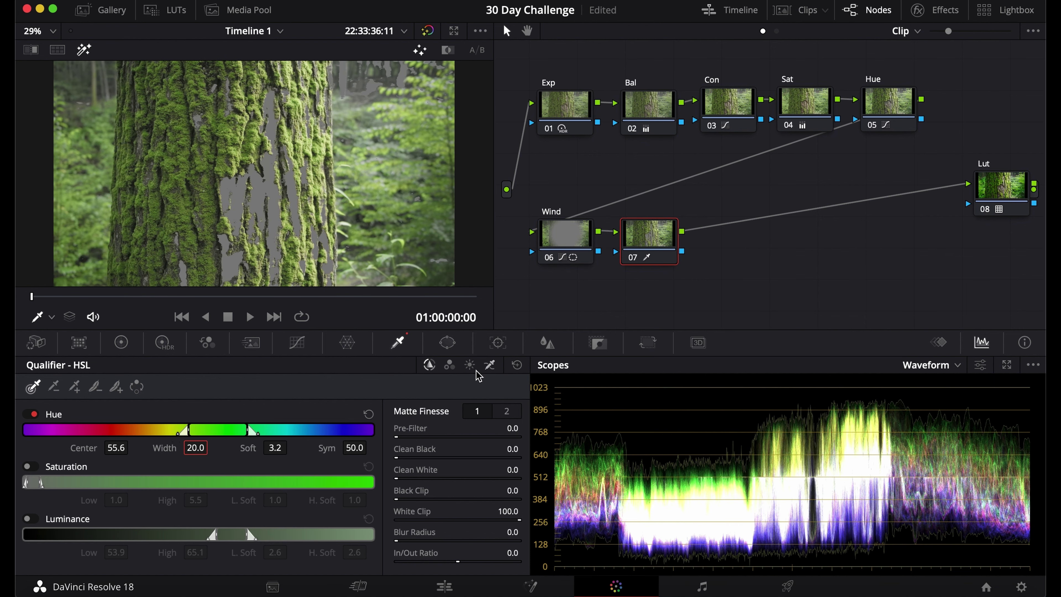
pyautogui.click(137, 387)
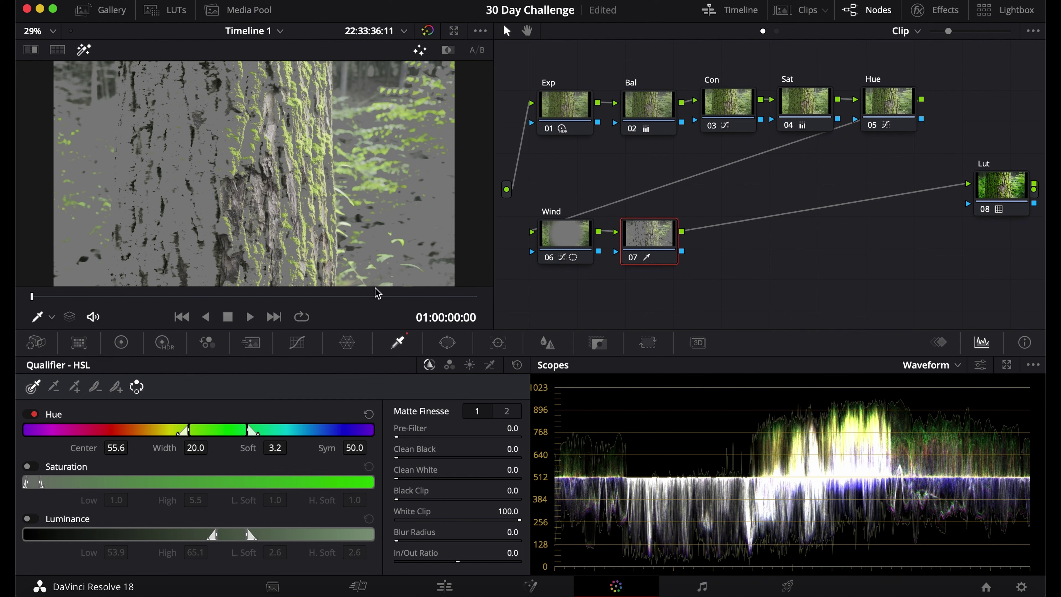
# Refine node 07's inverted moss matte with Pre-Filter 11.9, Clean Black 13.7 and Clean White 12.3.
pyautogui.moveTo(406, 438); pyautogui.dragTo(410, 437)
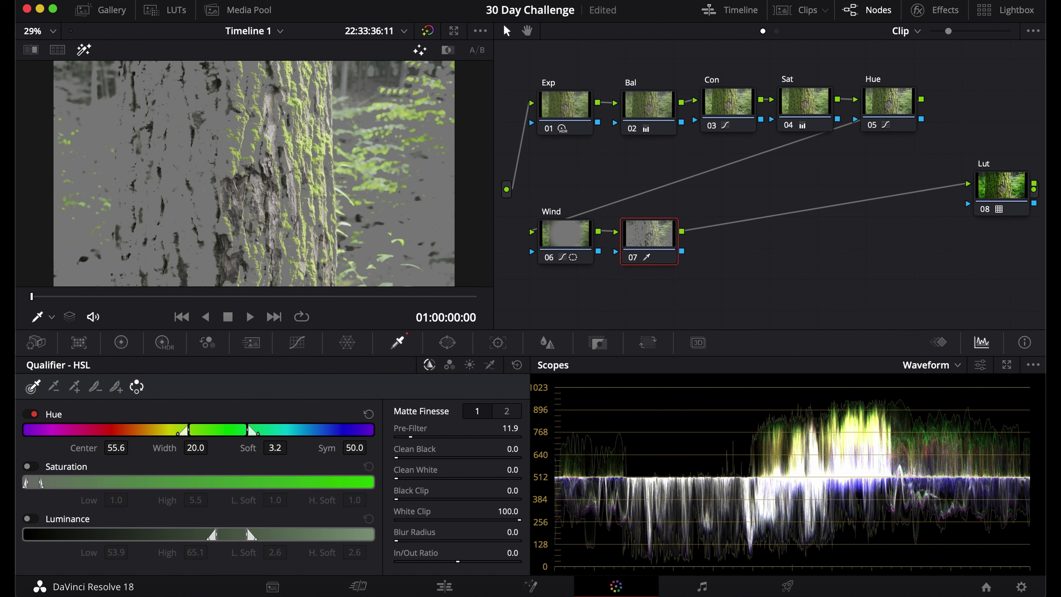
pyautogui.moveTo(396, 457); pyautogui.dragTo(414, 457)
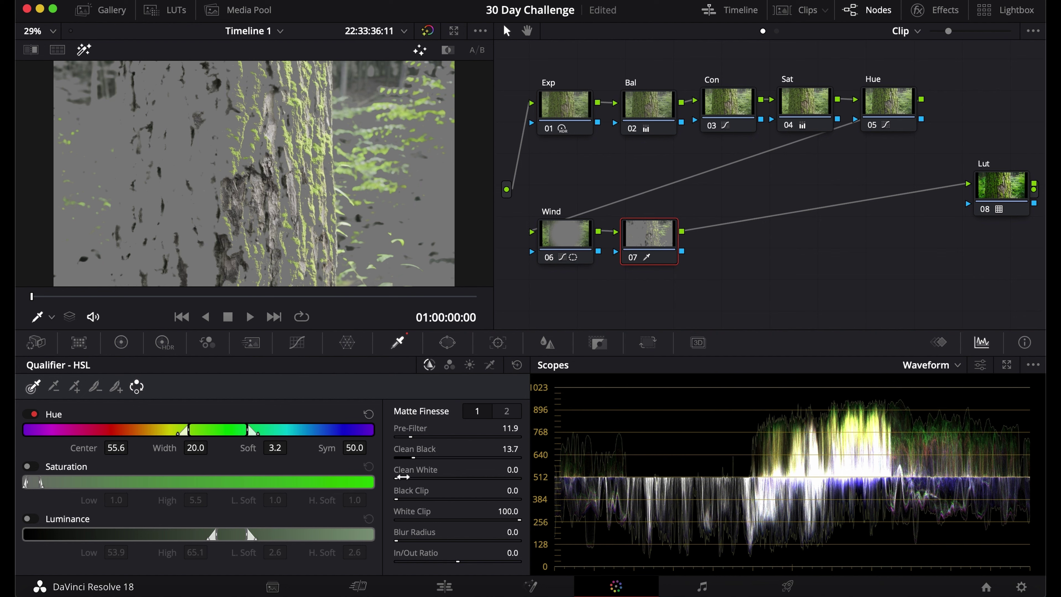
pyautogui.moveTo(403, 477); pyautogui.dragTo(397, 496)
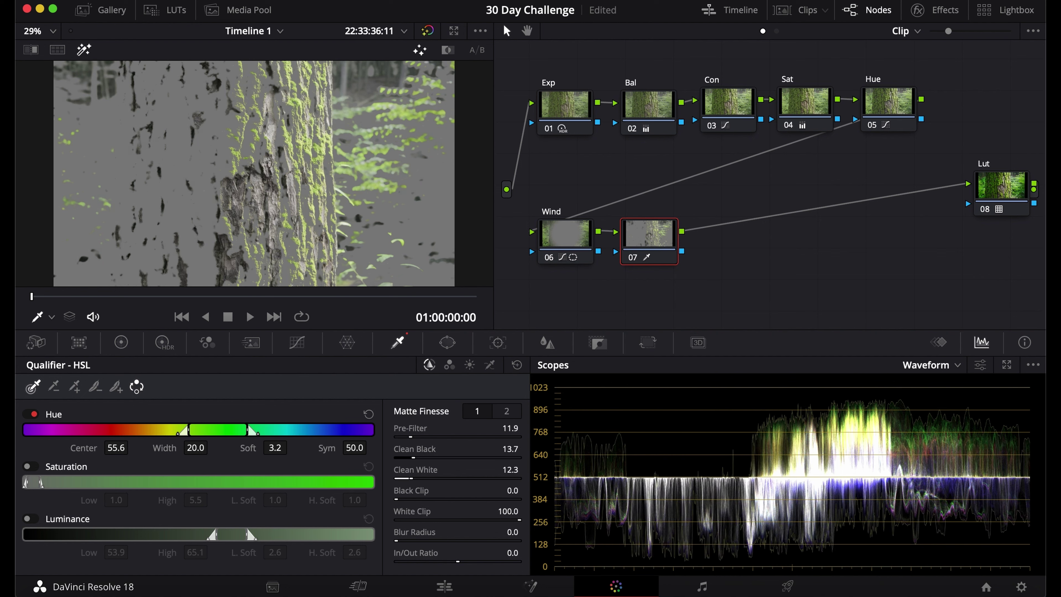
# Turn off the highlight view, try a Gain of 1.21 on the keyed area, reset it and try an Offset shift.
pyautogui.click(121, 343)
pyautogui.hotkey('shift', 'h')
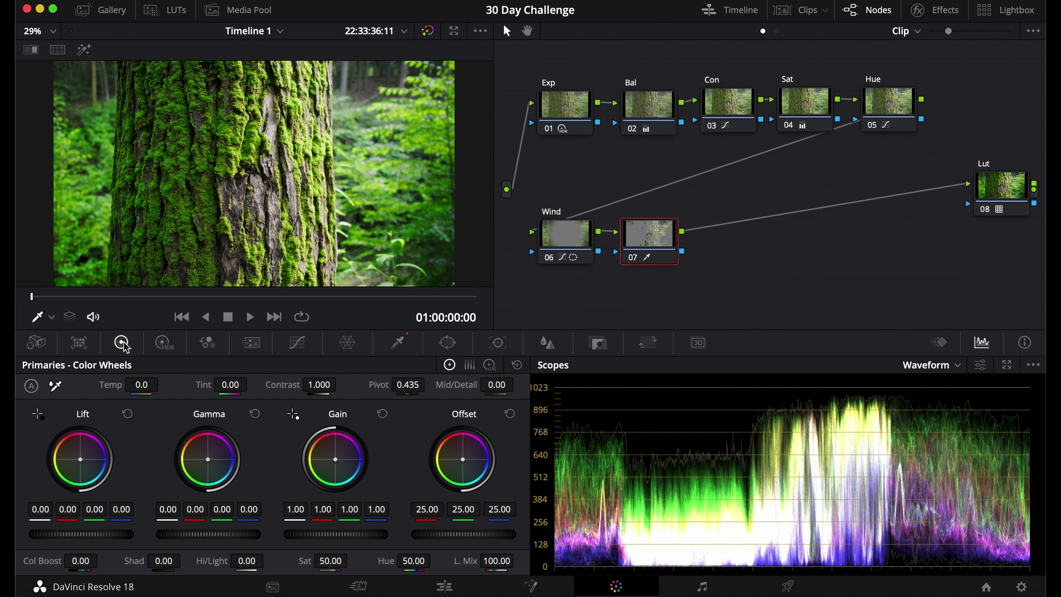
pyautogui.moveTo(330, 535); pyautogui.dragTo(373, 536)
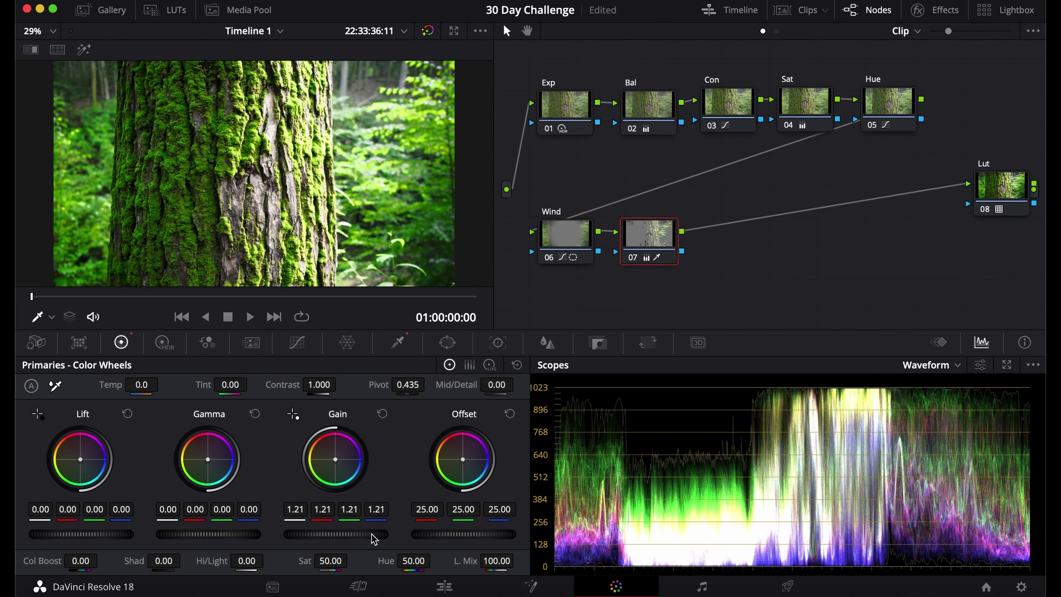
pyautogui.click(383, 413)
pyautogui.moveTo(463, 459); pyautogui.dragTo(461, 460)
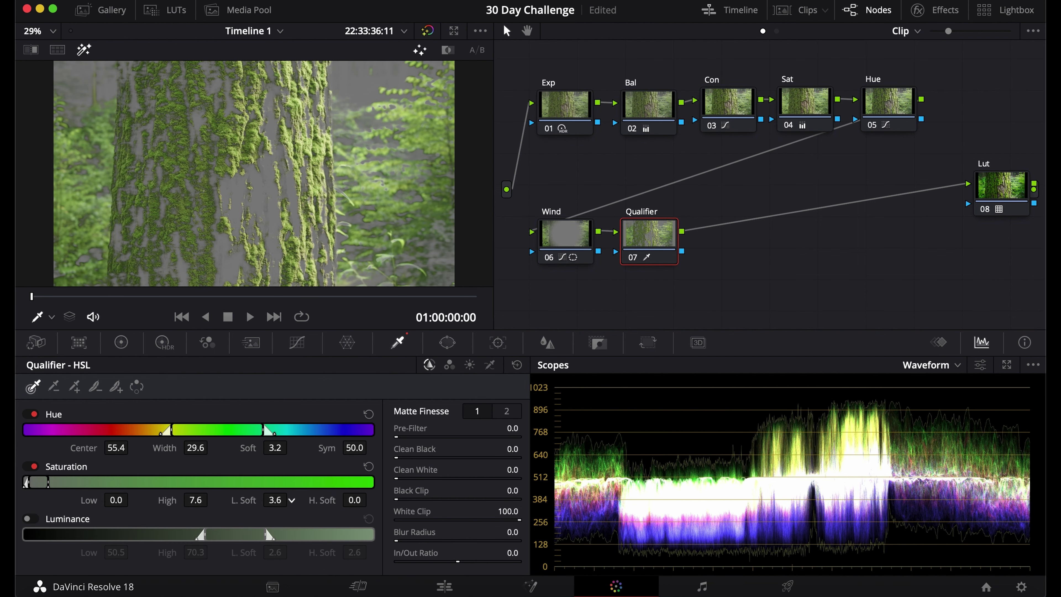
# Refine the Qualifier node's moss key with Saturation L. Soft 3.0, Pre-Filter 3.4, Clean Black 5.7, Blur Radius 3.7 and In/Out Ratio -10.0.
pyautogui.moveTo(274, 500); pyautogui.dragTo(315, 505)
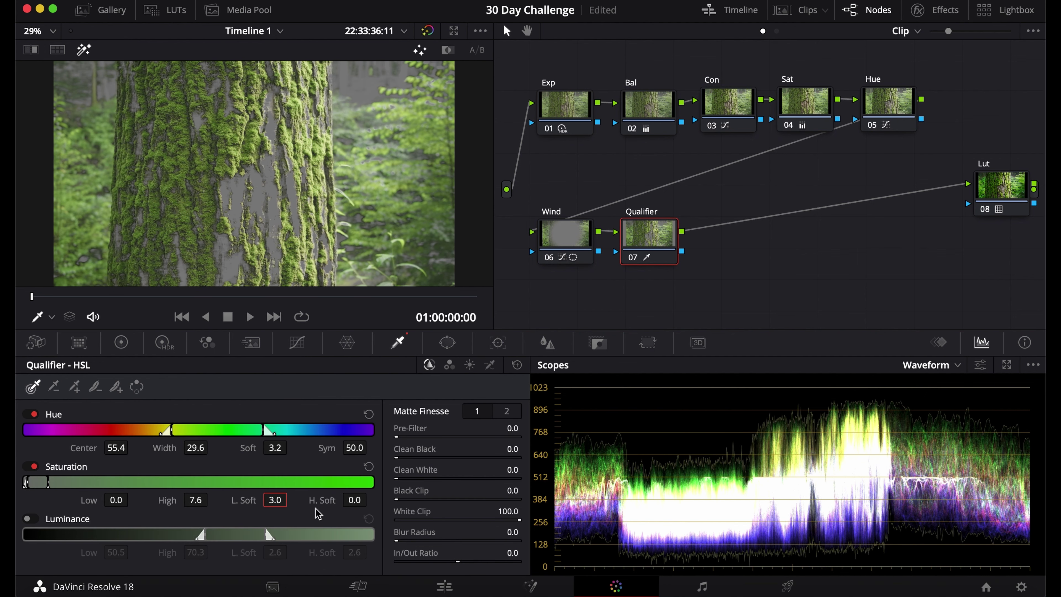
pyautogui.moveTo(397, 437); pyautogui.dragTo(403, 457)
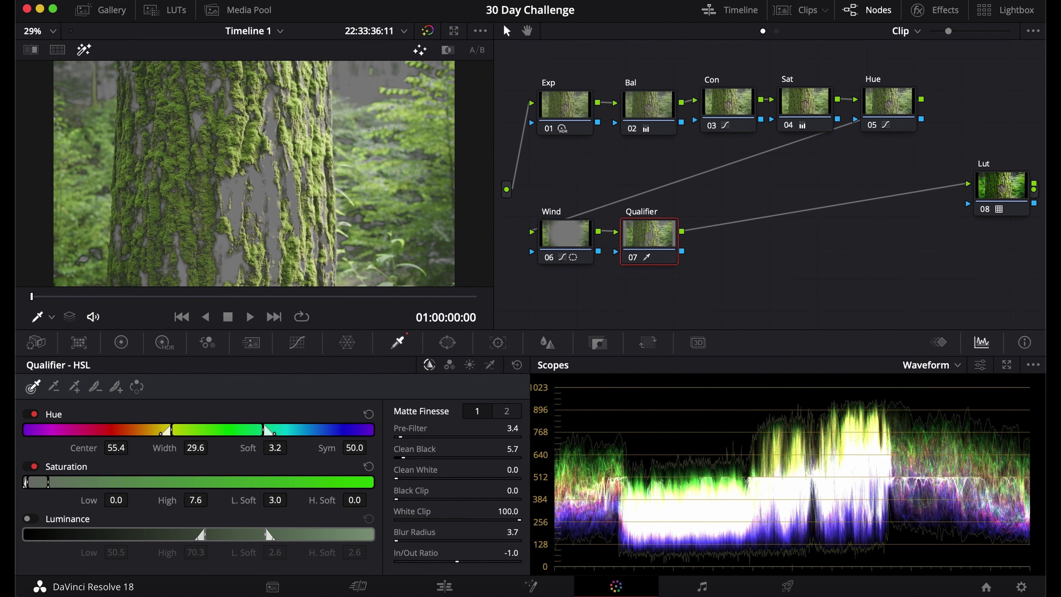
pyautogui.moveTo(458, 561); pyautogui.dragTo(470, 561)
pyautogui.click(121, 342)
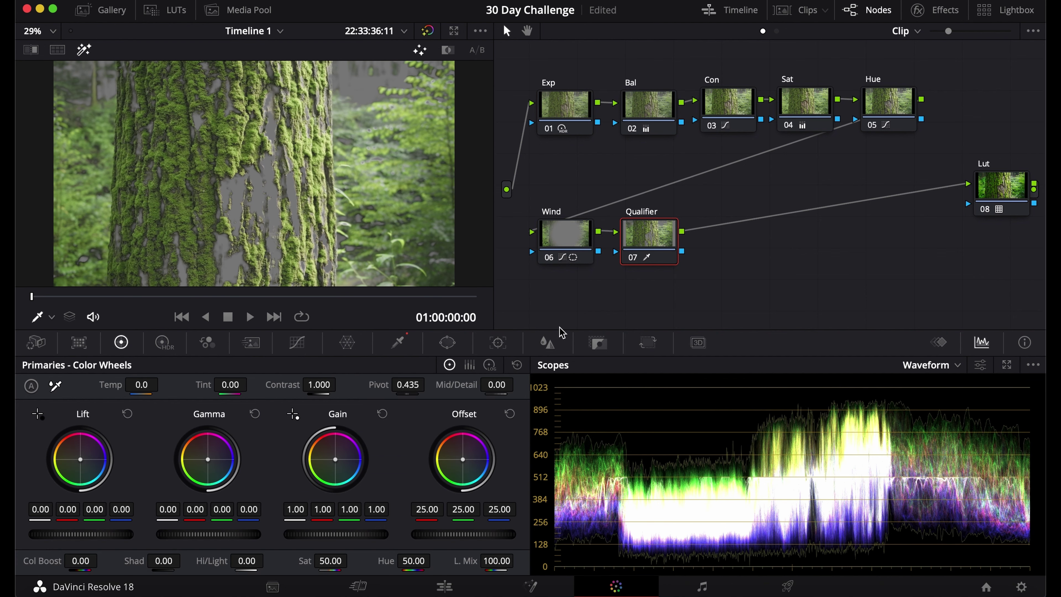
pyautogui.click(398, 342)
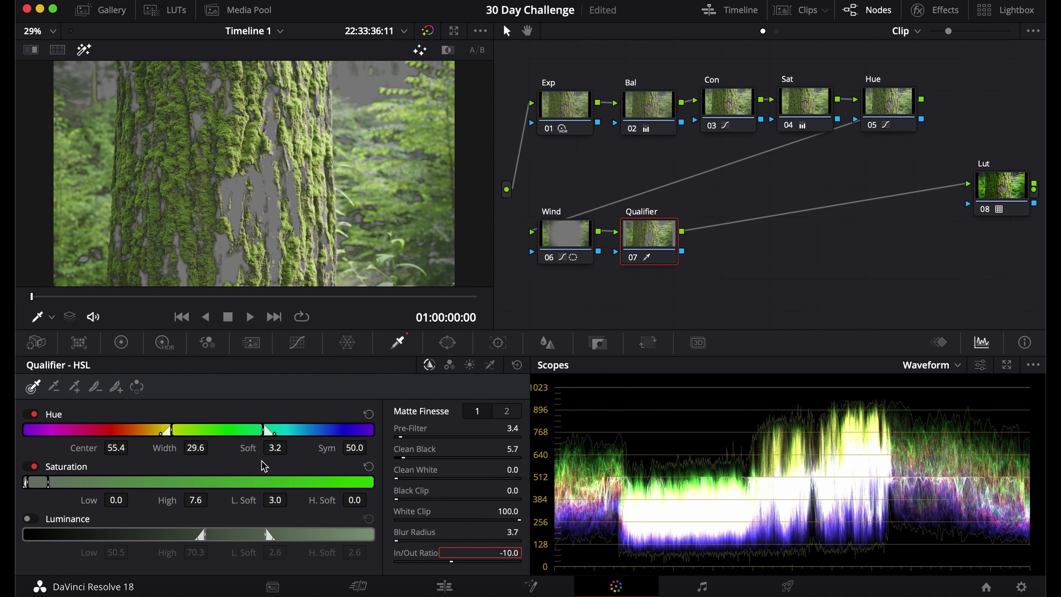
# Push the keyed moss toward green with Offset values of 20.77 red, 28.13 green and 21.24 blue.
pyautogui.click(121, 342)
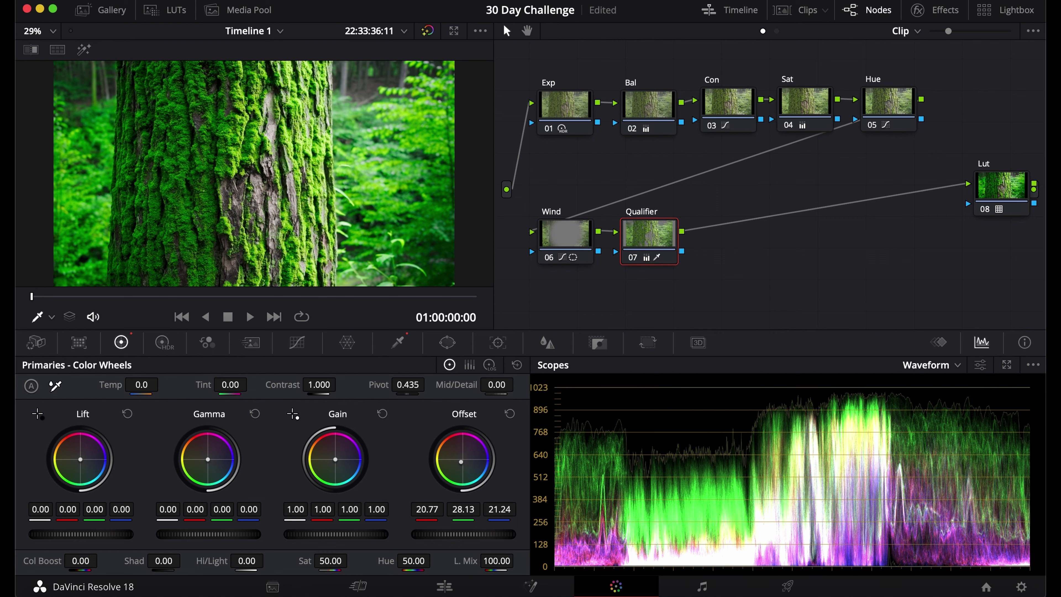
# Open the Color Warper on node 08, try sampling the moss and shifting its greens to red, and reset the warp.
pyautogui.click(348, 344)
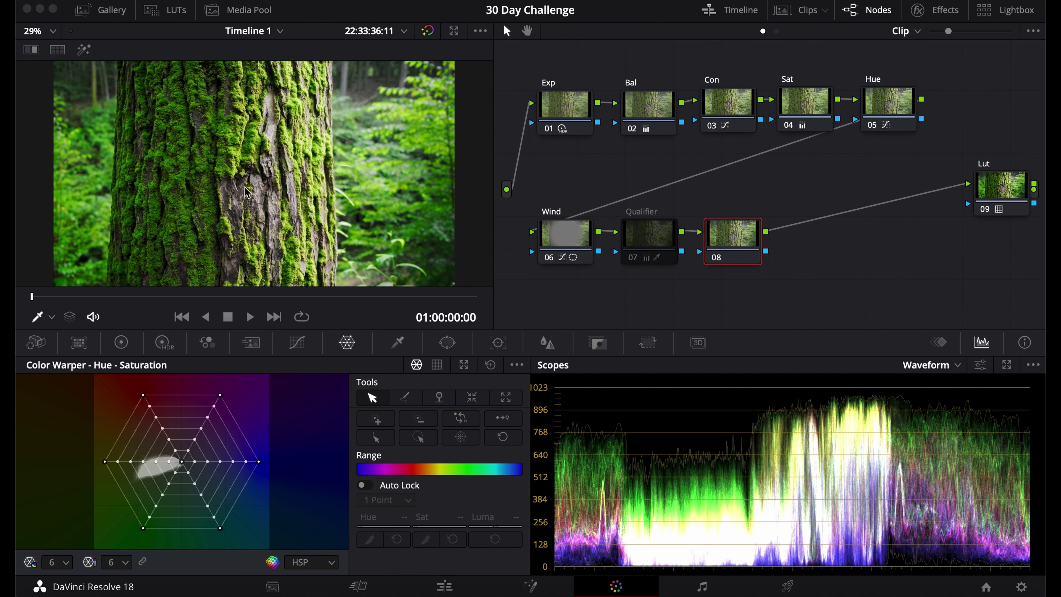
pyautogui.click(51, 318)
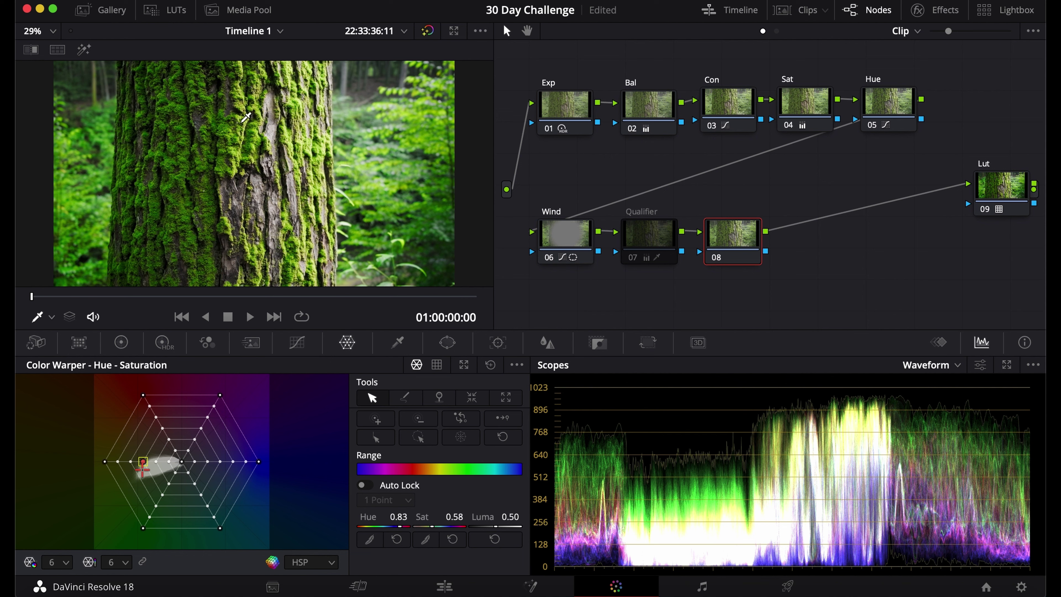
pyautogui.moveTo(247, 118); pyautogui.dragTo(259, 96)
pyautogui.moveTo(158, 440); pyautogui.dragTo(112, 471)
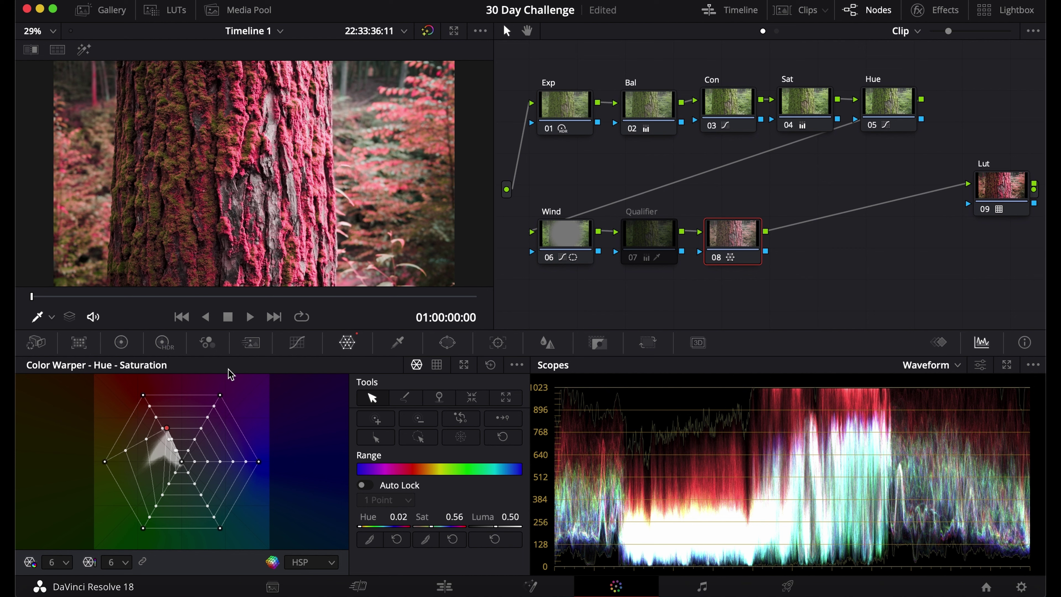
pyautogui.click(490, 364)
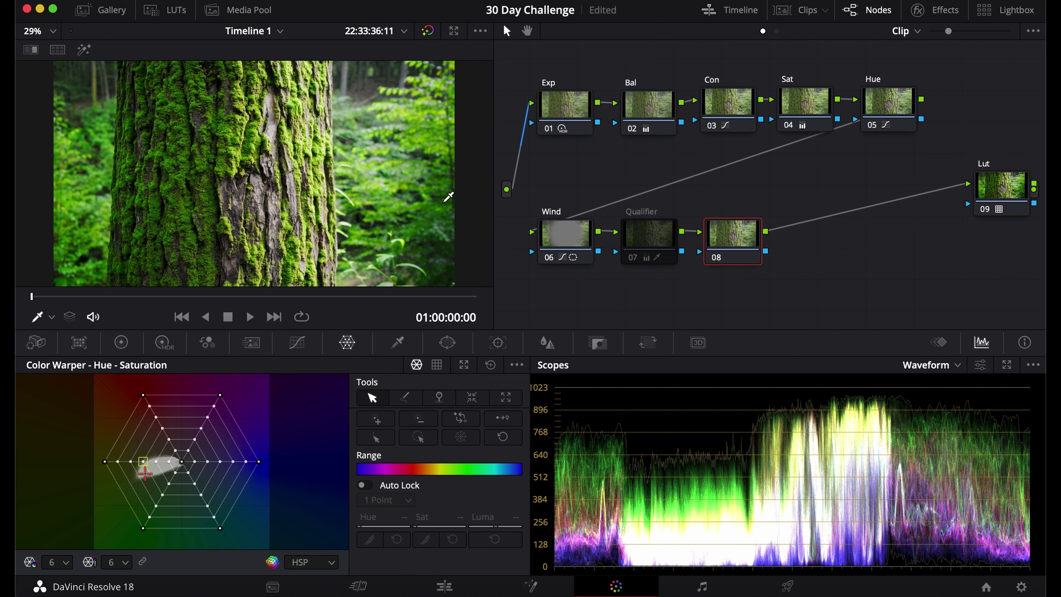
# Try desaturating the sampled background foliage and shifting the sampled moss to blue, and reset the Color Warper.
pyautogui.click(427, 209)
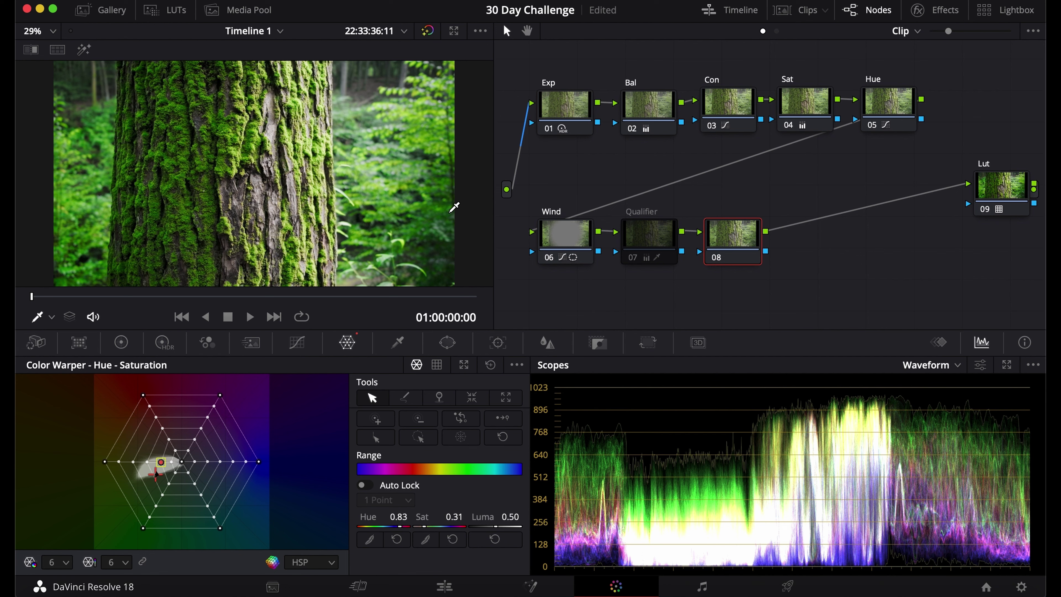
pyautogui.click(174, 157)
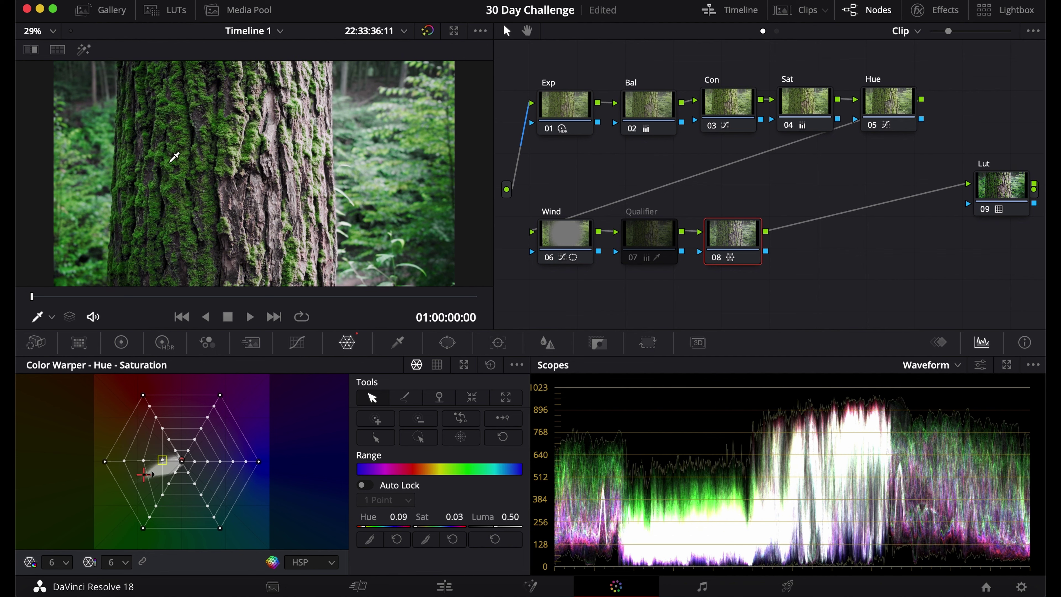
pyautogui.moveTo(168, 156); pyautogui.dragTo(172, 97)
pyautogui.moveTo(160, 400); pyautogui.dragTo(203, 424)
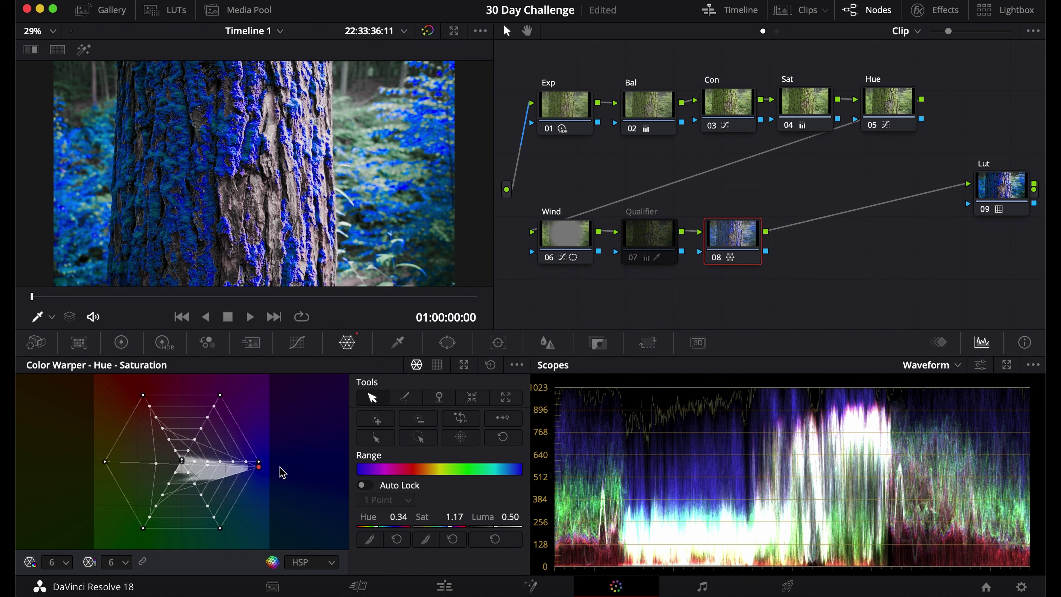
pyautogui.click(491, 366)
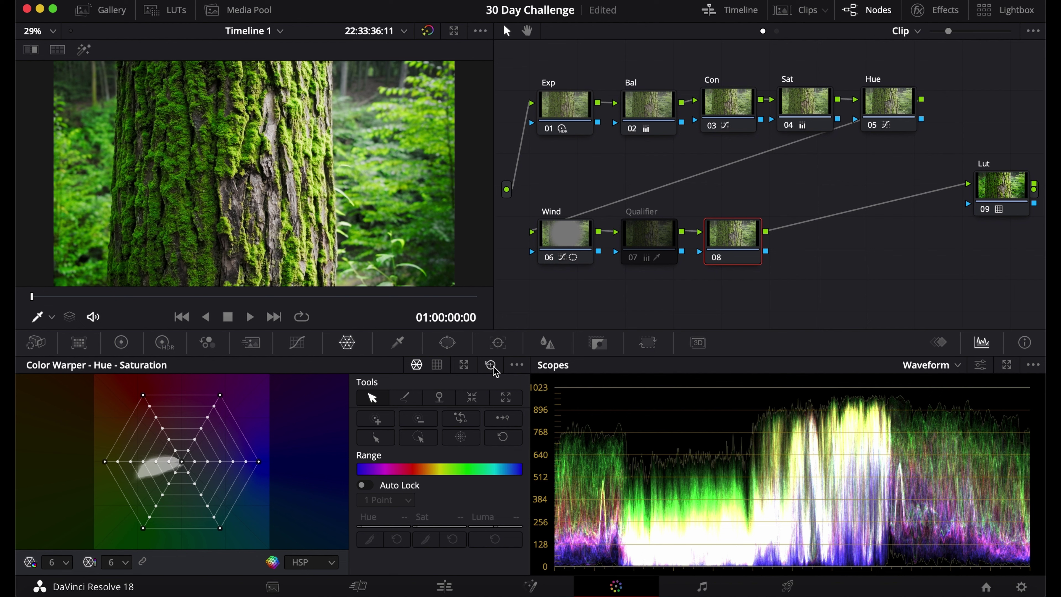
# Set the Color Warper's hue resolution to 24 divisions.
pyautogui.click(57, 562)
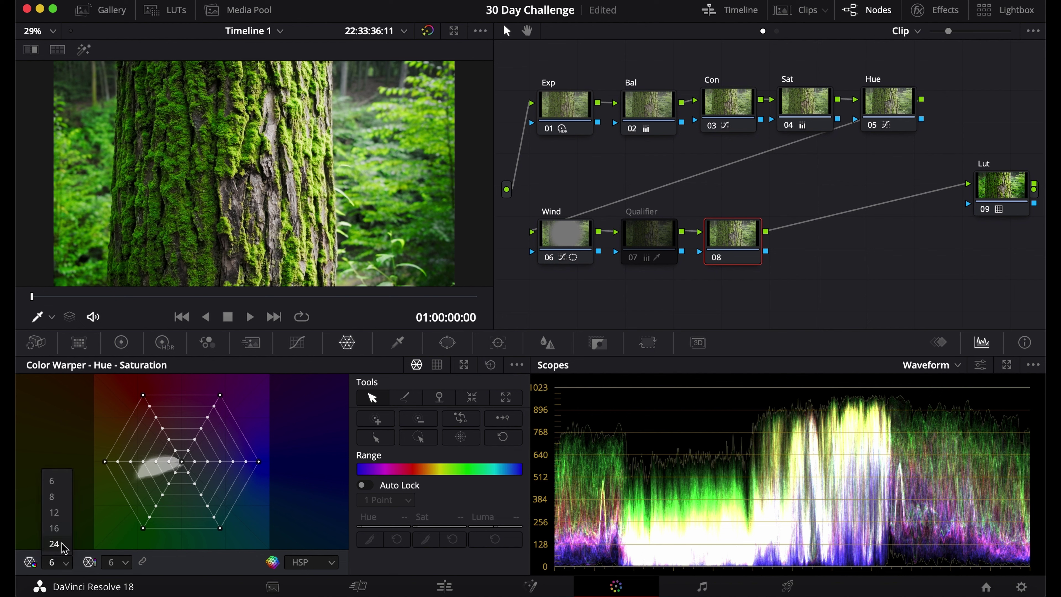
pyautogui.click(62, 544)
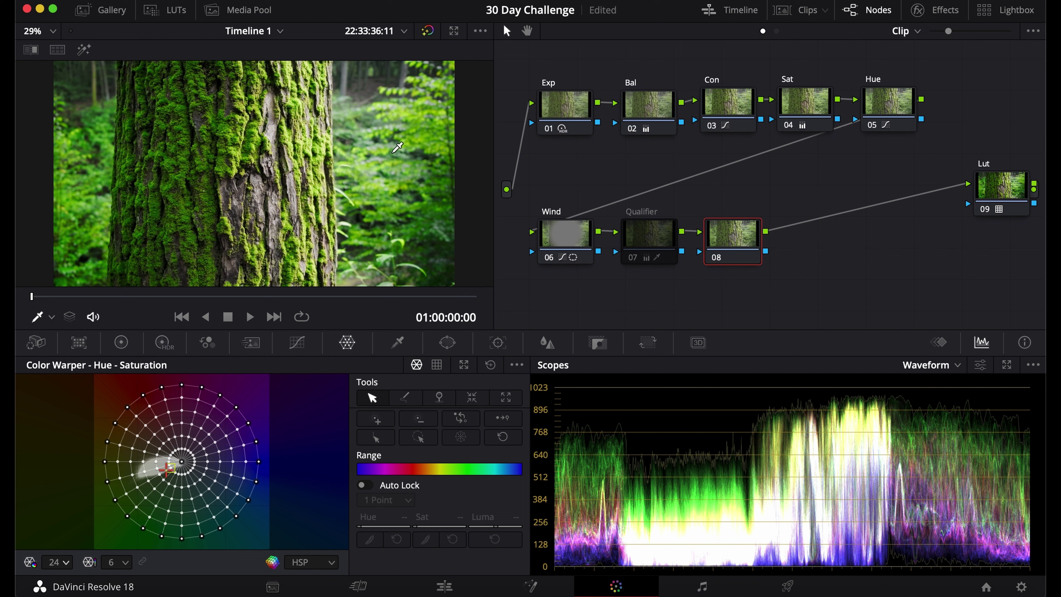
# Warp the sampled yellow-green moss toward orange at Hue 0.92 and Sat 0.61, and the darker moss toward deeper green.
pyautogui.click(291, 130)
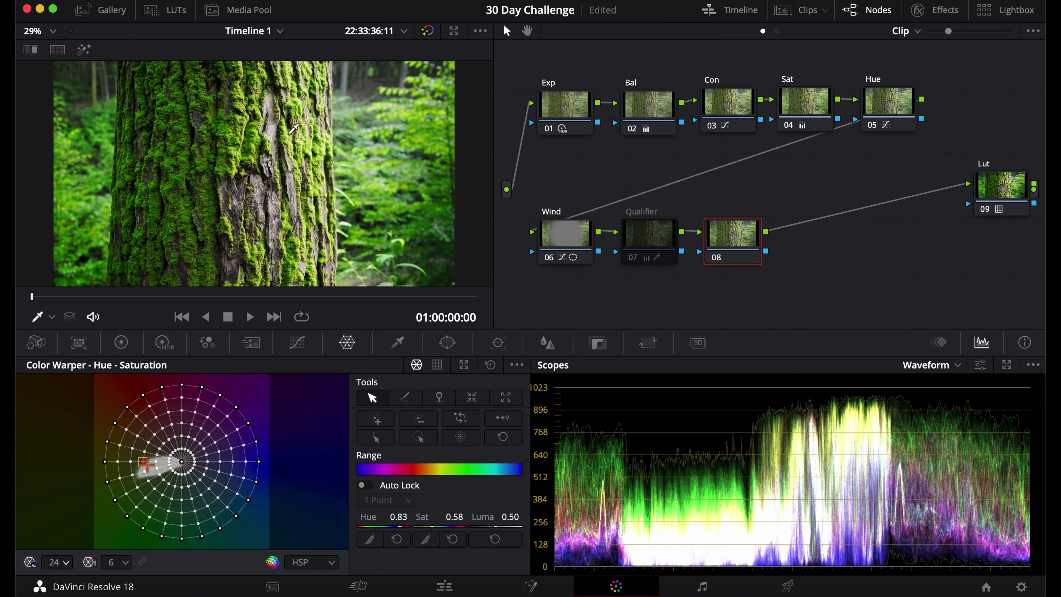
pyautogui.click(293, 125)
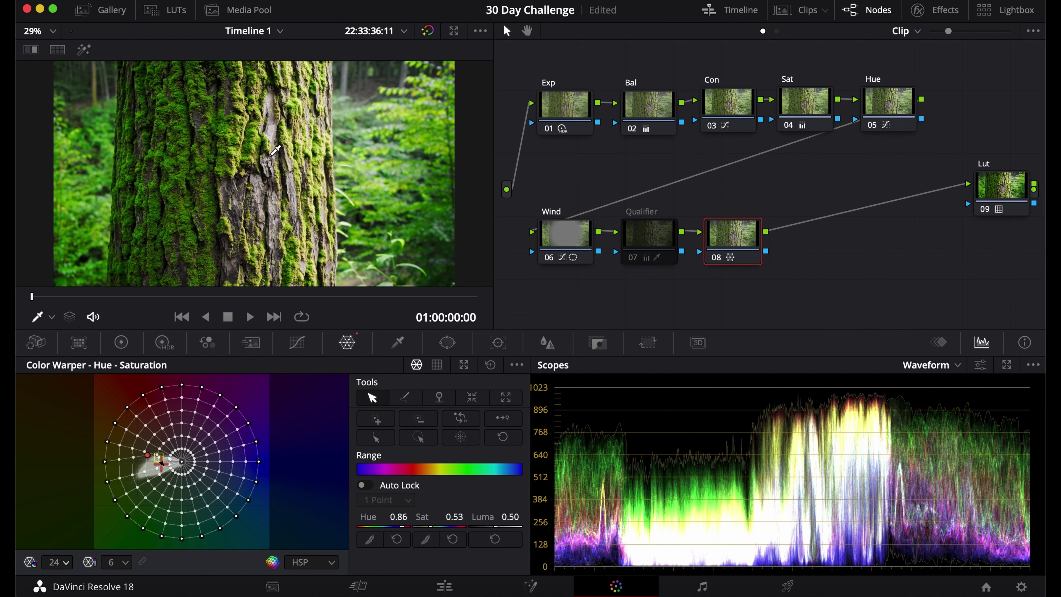
pyautogui.click(184, 172)
pyautogui.click(181, 187)
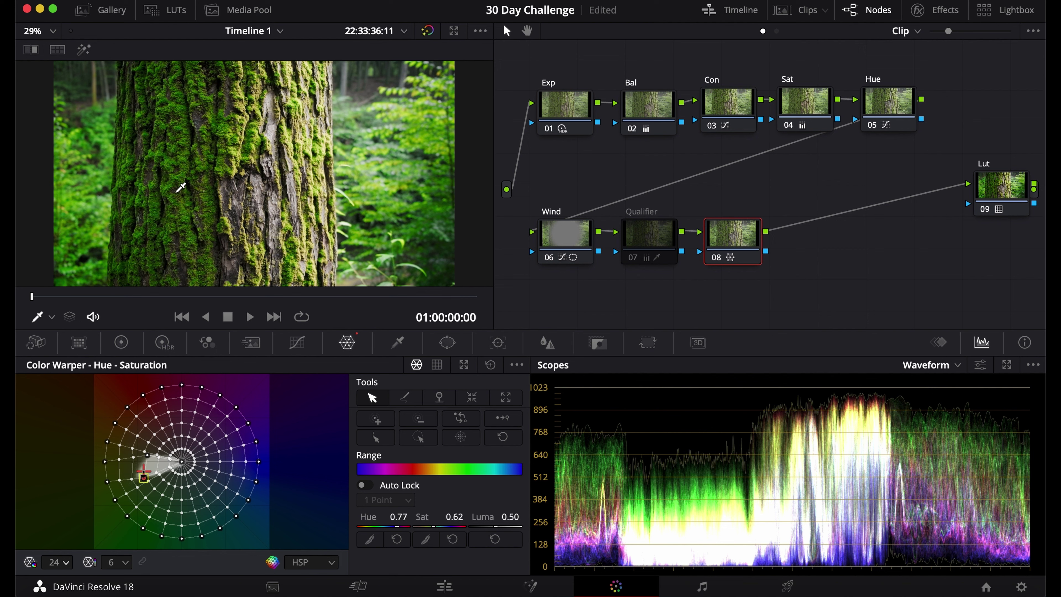
pyautogui.click(235, 212)
pyautogui.click(235, 212)
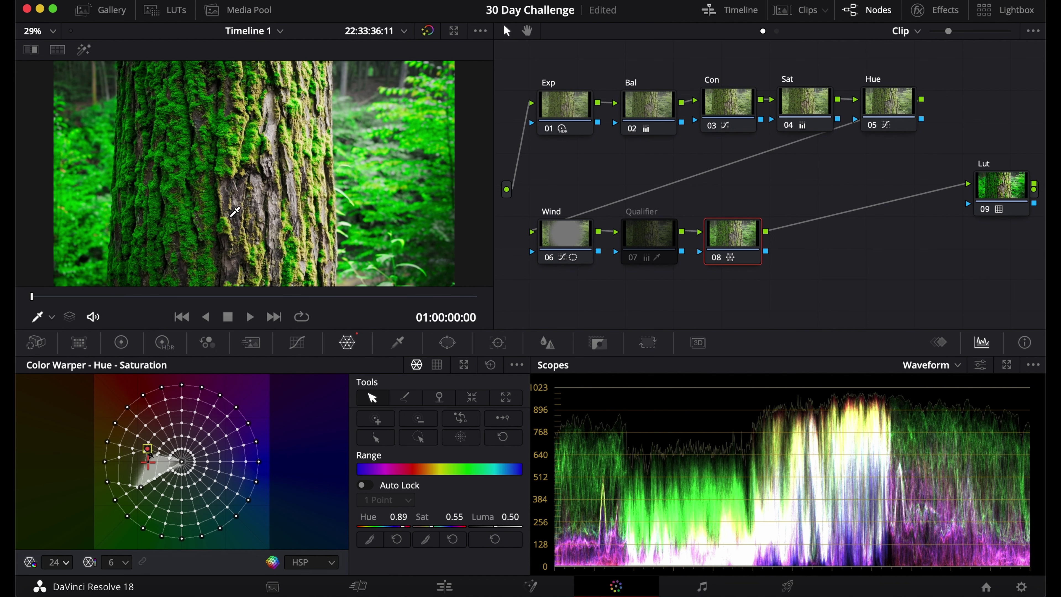
pyautogui.click(456, 161)
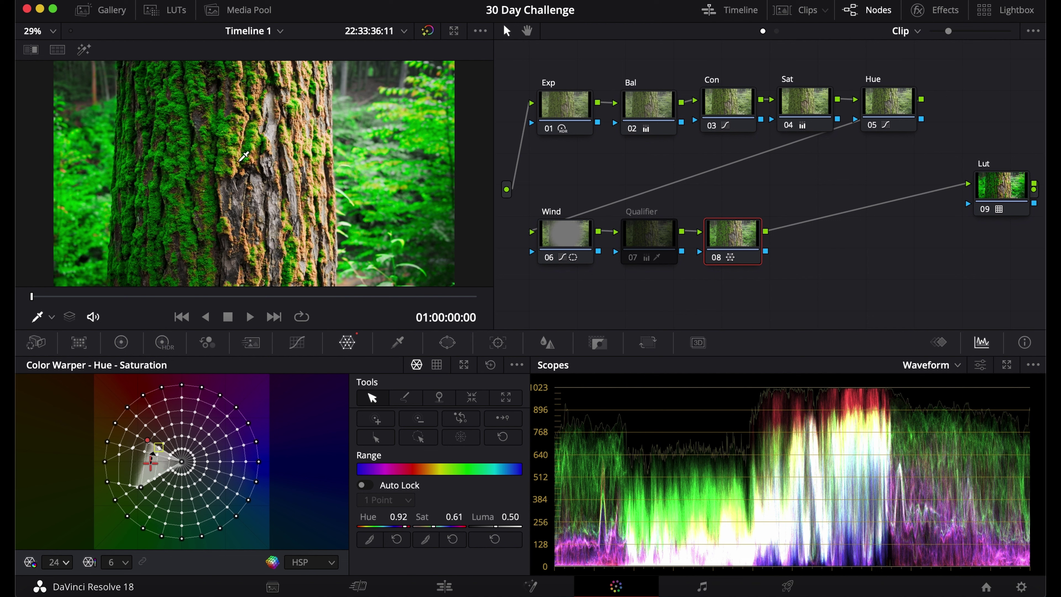
# Select the darker moss point in the Color Warper and set its Luma to 0.45 and Sat to 0.60.
pyautogui.moveTo(218, 117); pyautogui.dragTo(553, 589)
pyautogui.moveTo(510, 516); pyautogui.dragTo(506, 517)
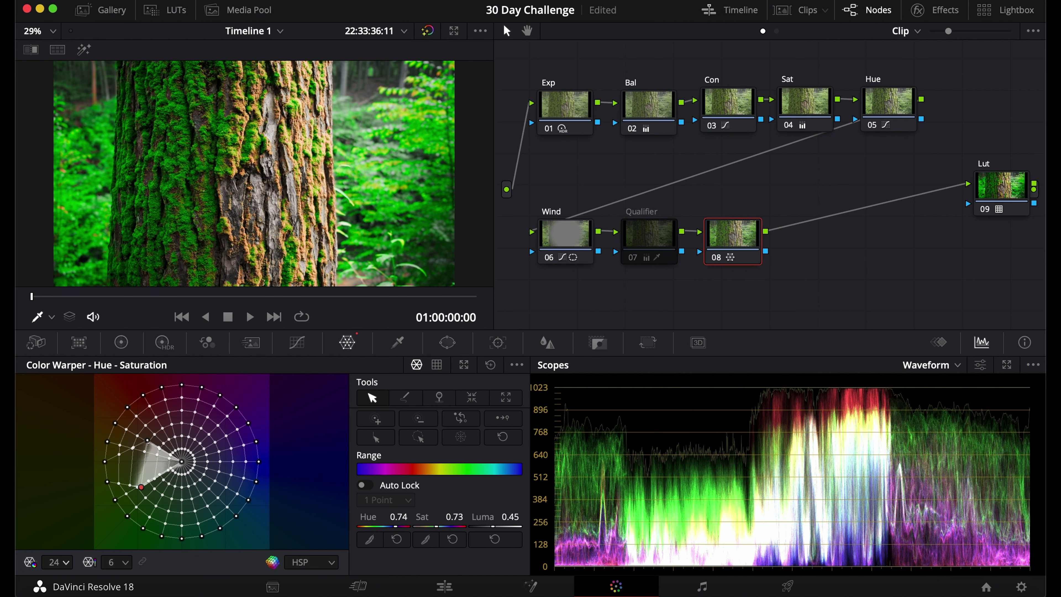
pyautogui.moveTo(448, 524); pyautogui.dragTo(437, 525)
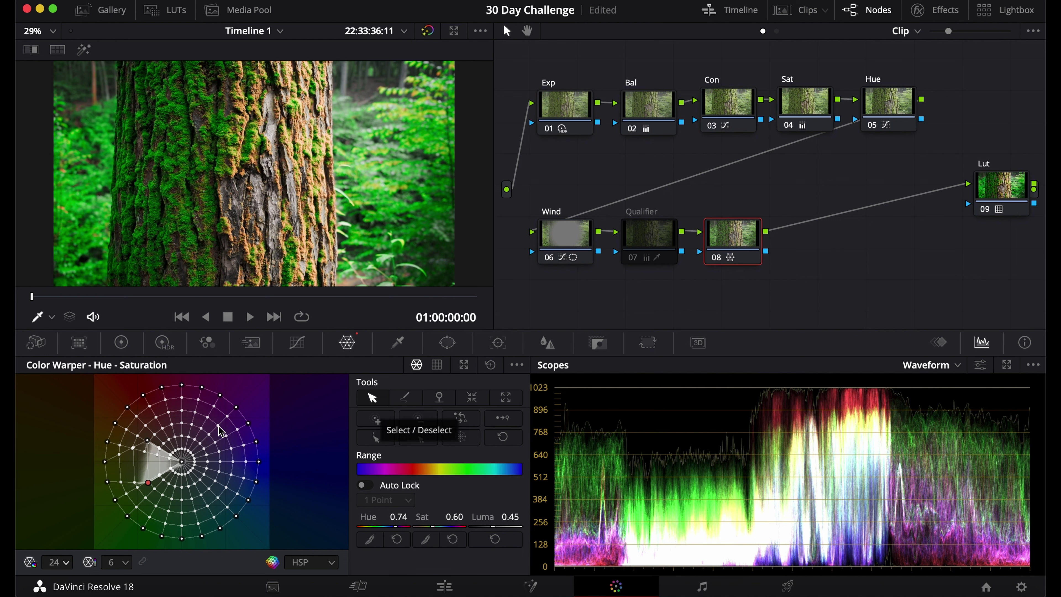
# Try the selection and pin tools on the warper grid, move a green point to Hue 0.78 and Sat 0.38, and reset the warp.
pyautogui.click(369, 434)
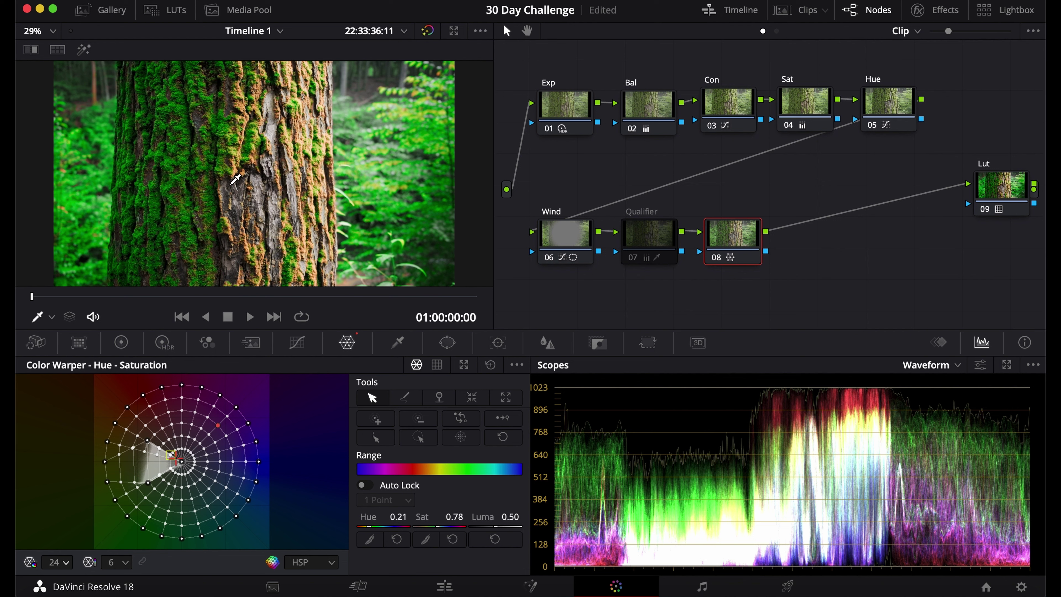
pyautogui.click(240, 161)
pyautogui.click(445, 396)
pyautogui.click(374, 401)
pyautogui.click(134, 447)
pyautogui.click(134, 470)
pyautogui.moveTo(133, 469); pyautogui.dragTo(158, 469)
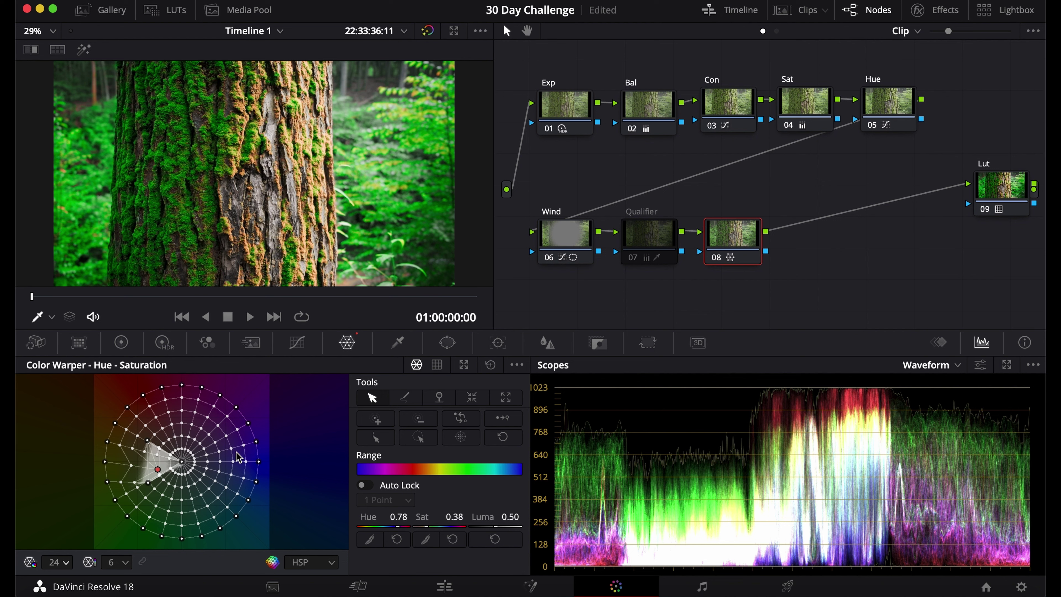
pyautogui.click(236, 452)
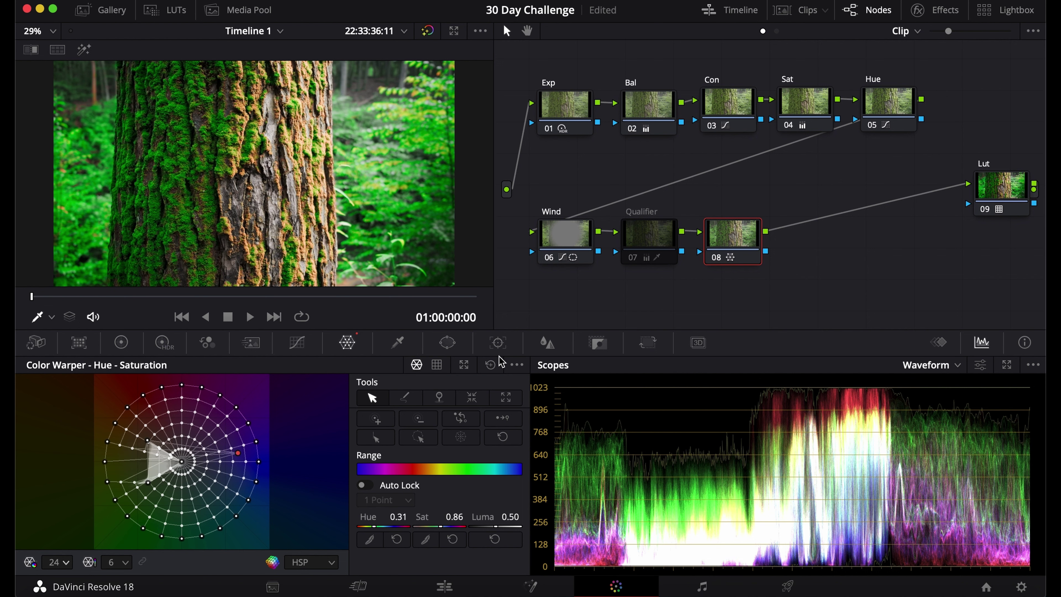
pyautogui.click(492, 365)
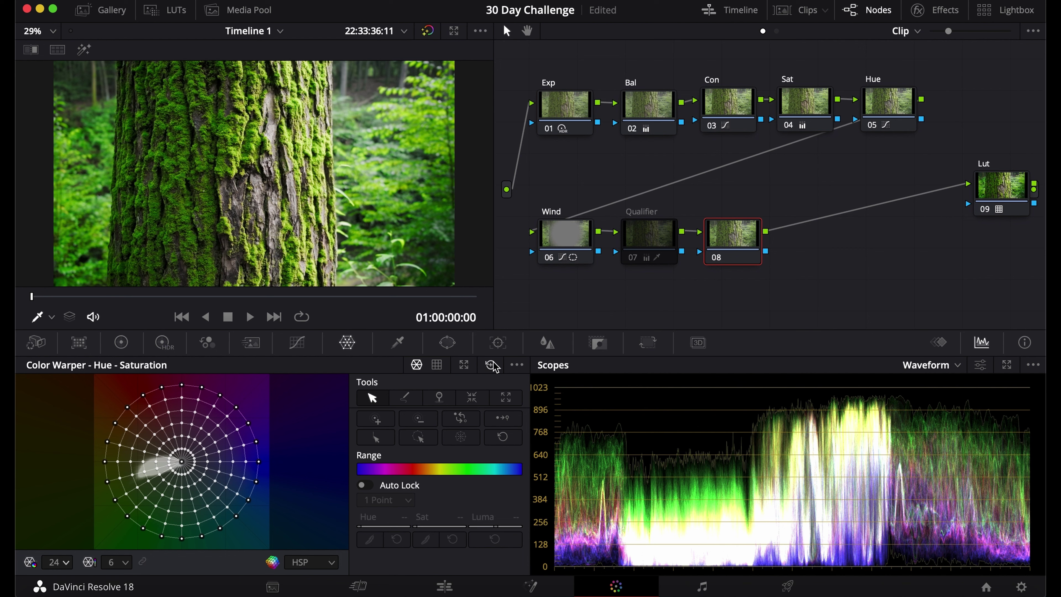
# Shift the Color Warper's neutral centre point into green, at Hue 0.75 and Sat 0.49.
pyautogui.click(184, 462)
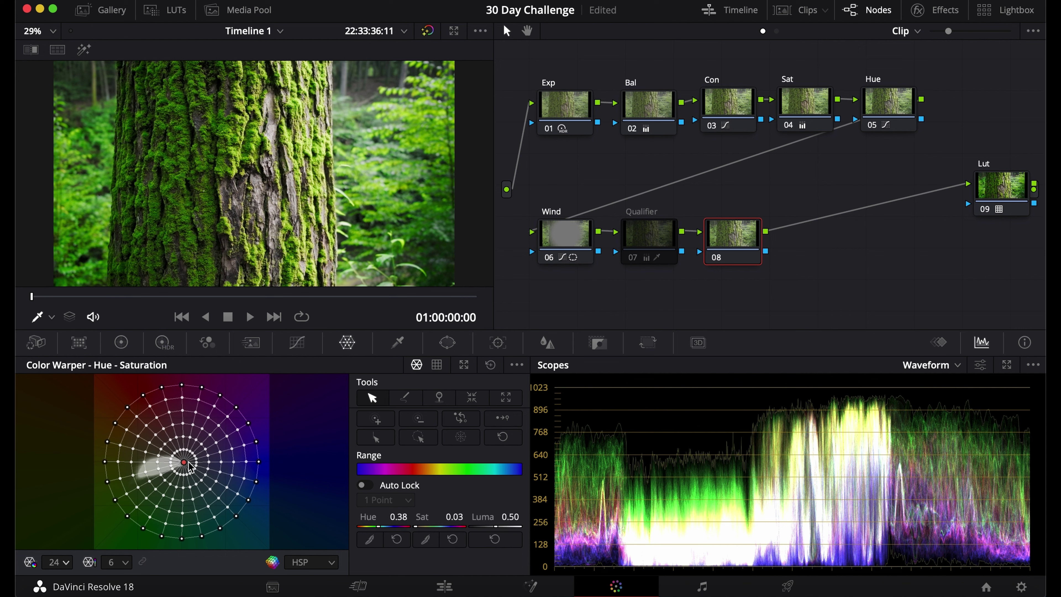
pyautogui.moveTo(189, 463); pyautogui.dragTo(192, 463)
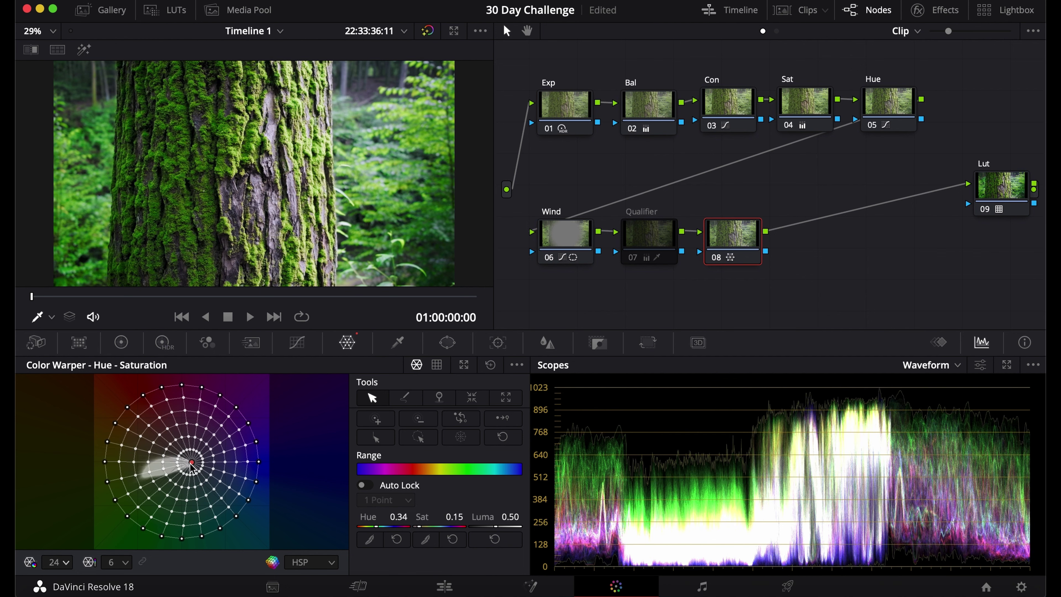
pyautogui.moveTo(191, 464); pyautogui.dragTo(154, 479)
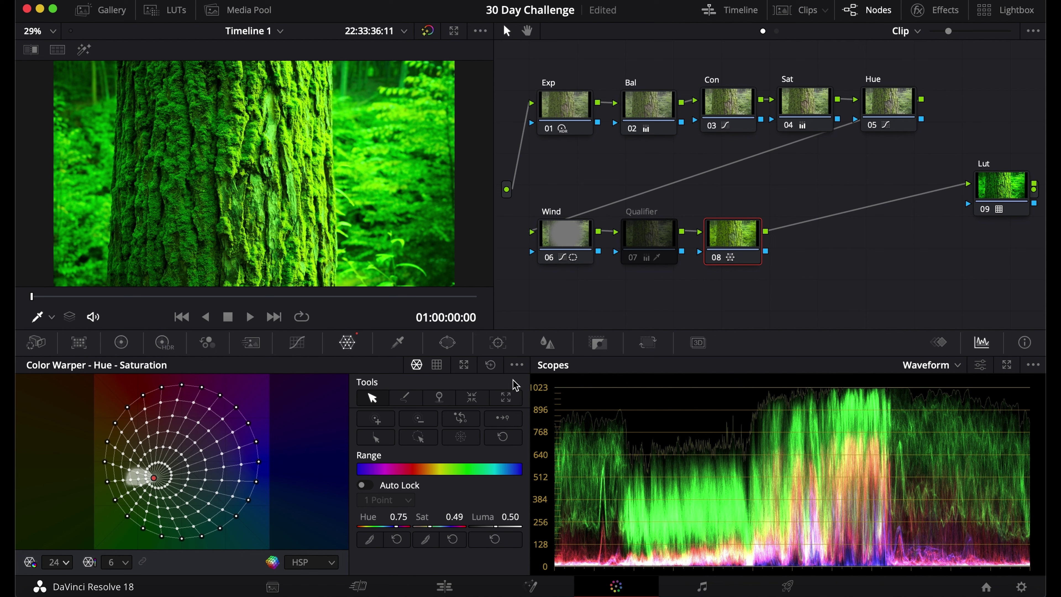
# Reset the Color Warper, select a full mid-saturation ring on the Hue-Saturation grid and set its Sat to 0.49.
pyautogui.click(491, 367)
pyautogui.click(215, 442)
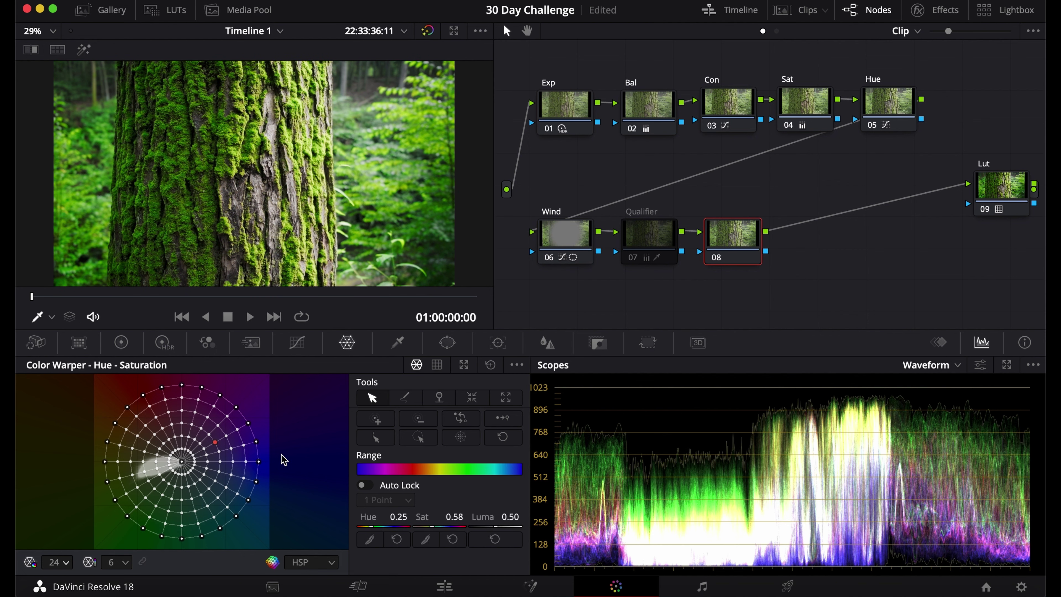
pyautogui.click(418, 439)
pyautogui.moveTo(437, 517); pyautogui.dragTo(437, 527)
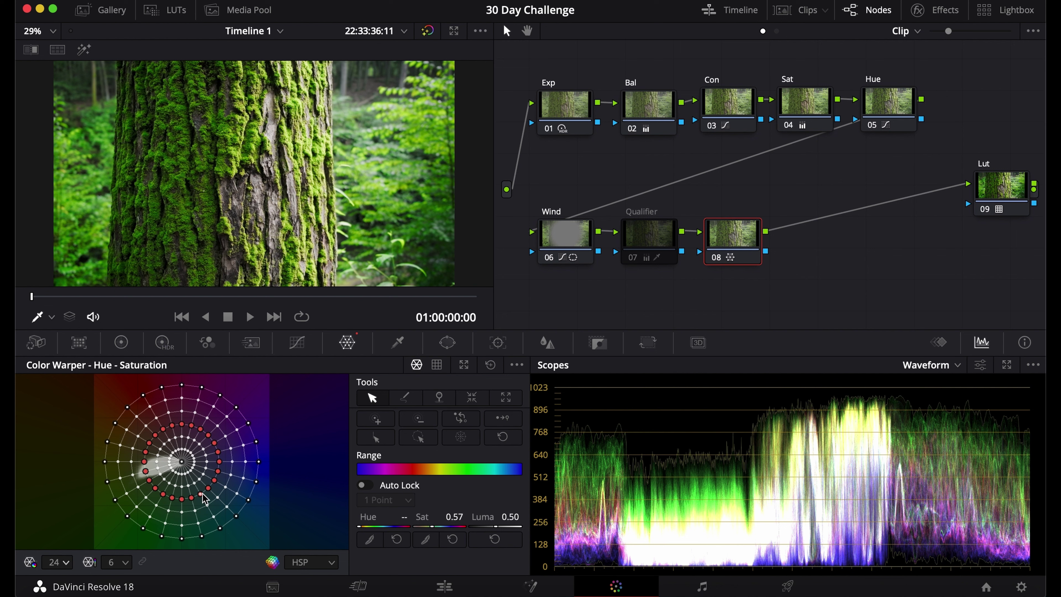
pyautogui.moveTo(454, 517); pyautogui.dragTo(452, 517)
# Select the warper ring farther out, at Sat 0.78, and set its Luma to 0.45.
pyautogui.click(231, 465)
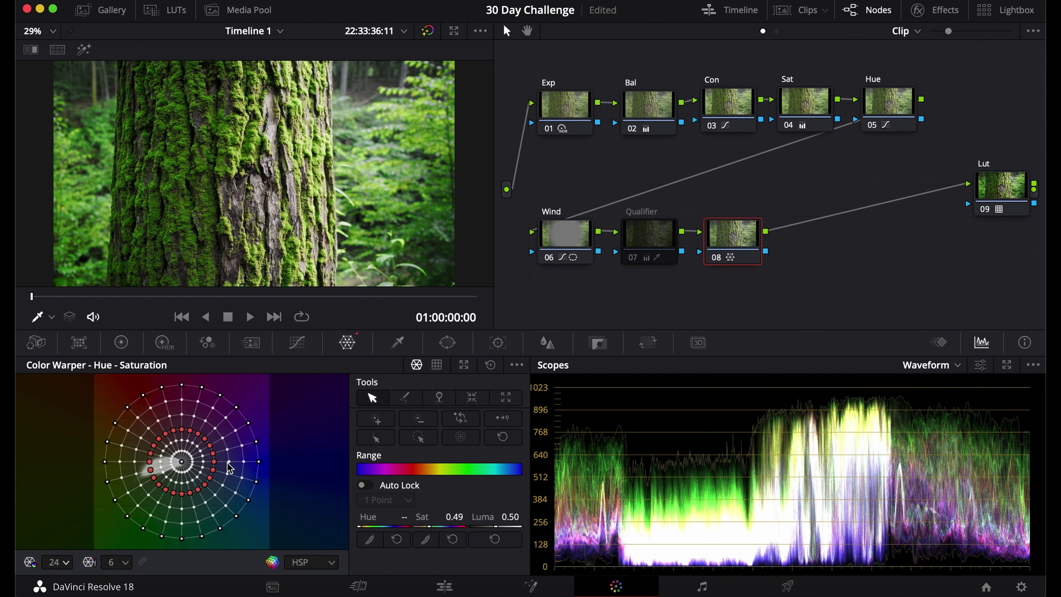
pyautogui.click(421, 439)
pyautogui.press('Up')
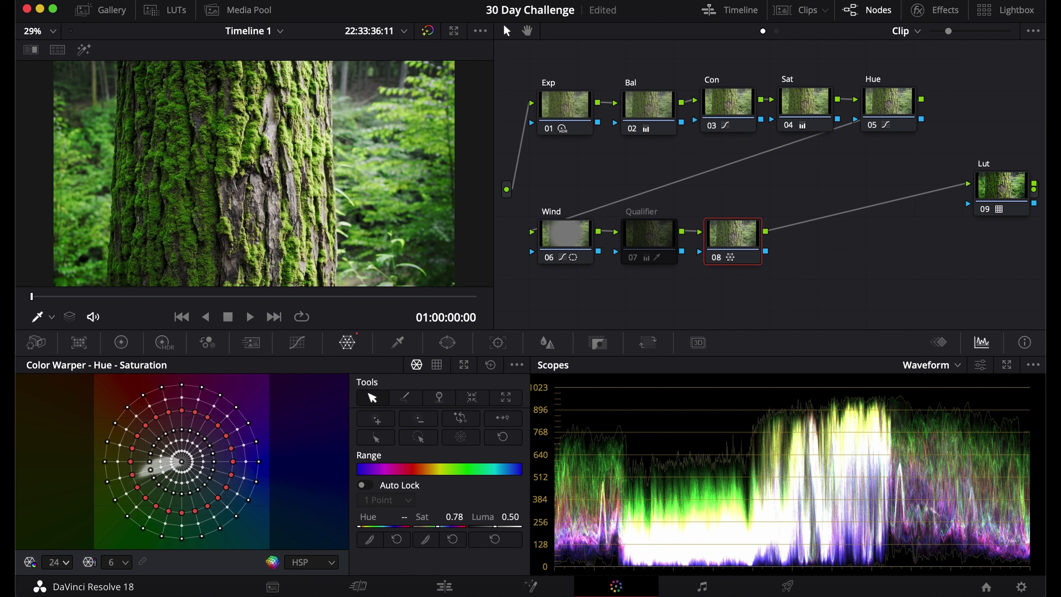
pyautogui.moveTo(510, 516); pyautogui.dragTo(501, 526)
# Try pulling Grid 2's bright green corner to Chroma -0.26 and Luma 0.96 in the Chroma-Luma warper, and reset that grid.
pyautogui.click(437, 364)
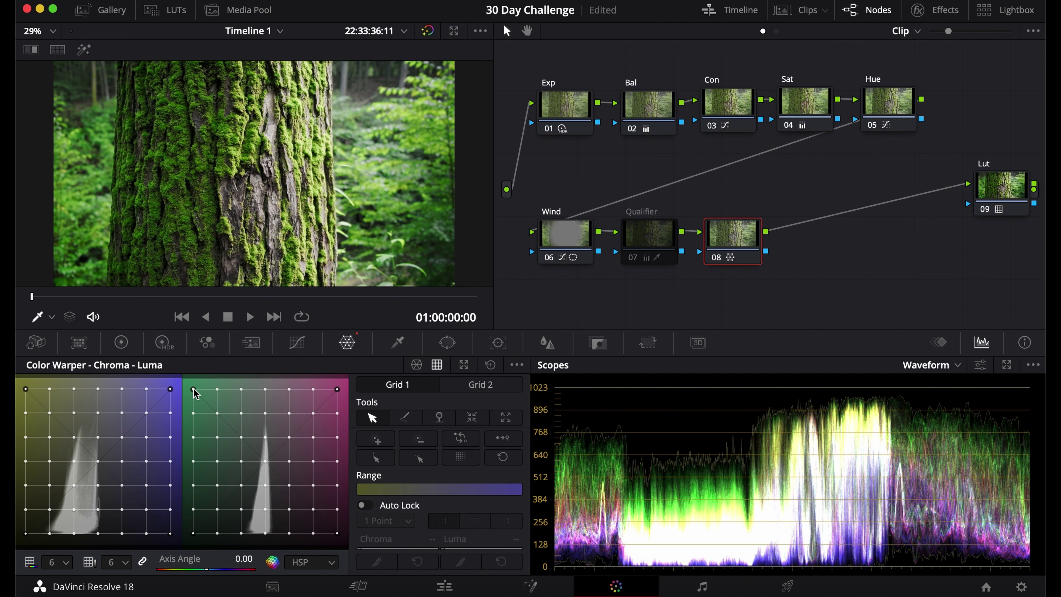
pyautogui.moveTo(193, 389); pyautogui.dragTo(230, 399)
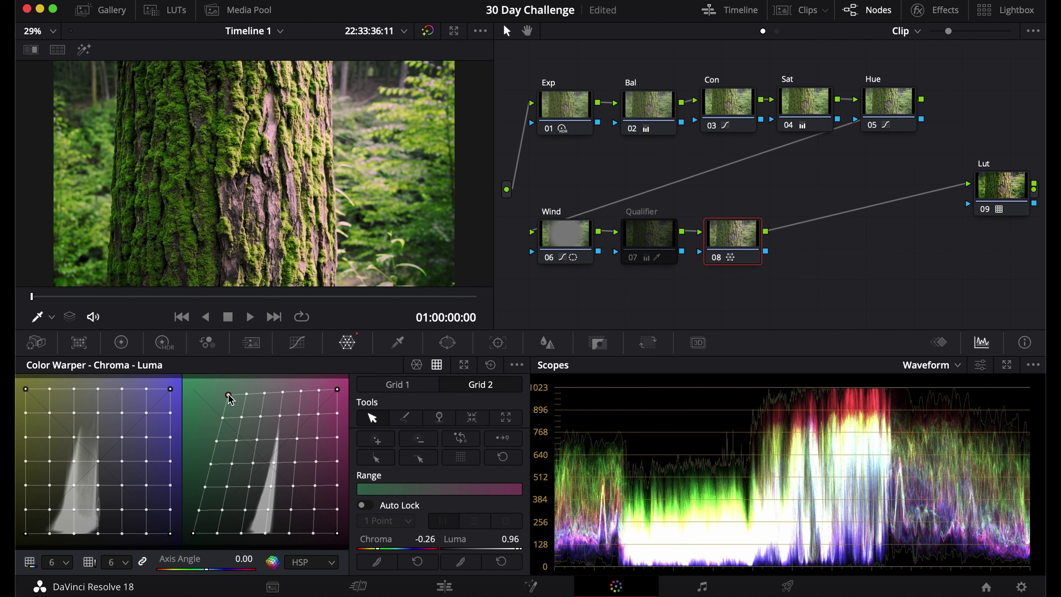
pyautogui.click(491, 364)
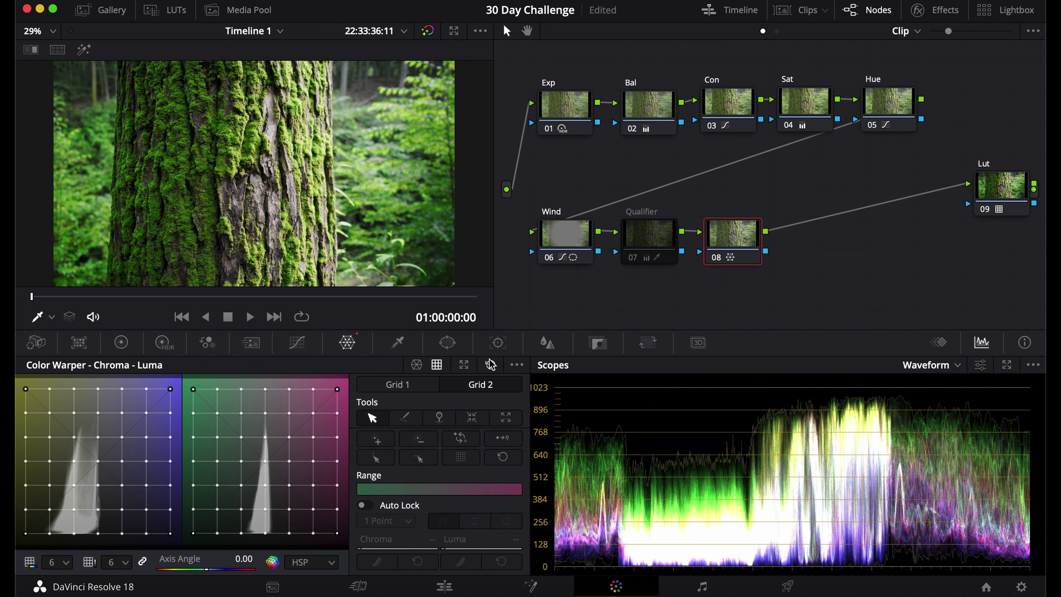
pyautogui.click(417, 365)
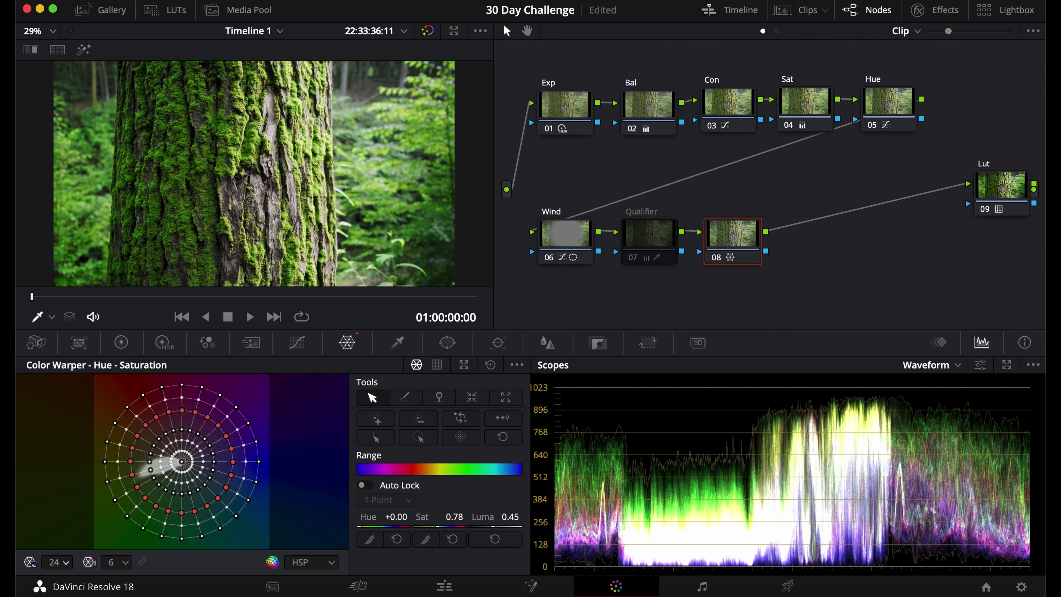
pyautogui.click(367, 528)
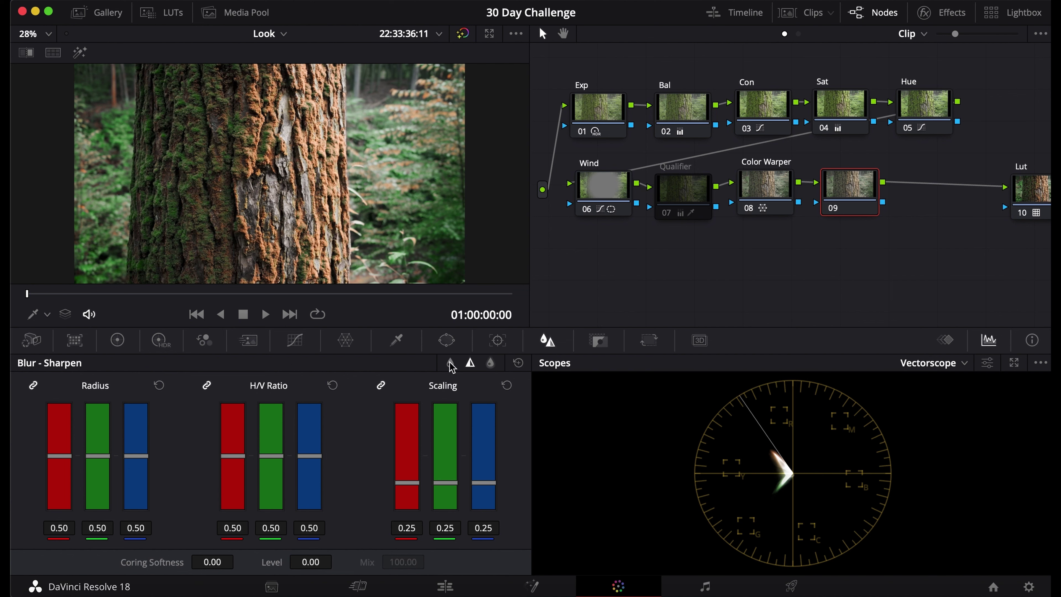
# Sharpen the node after Color Warper with a linked Radius of 0.34 and choose Lab (CIE) as its color space.
pyautogui.click(451, 364)
pyautogui.click(471, 364)
pyautogui.moveTo(135, 459); pyautogui.dragTo(133, 476)
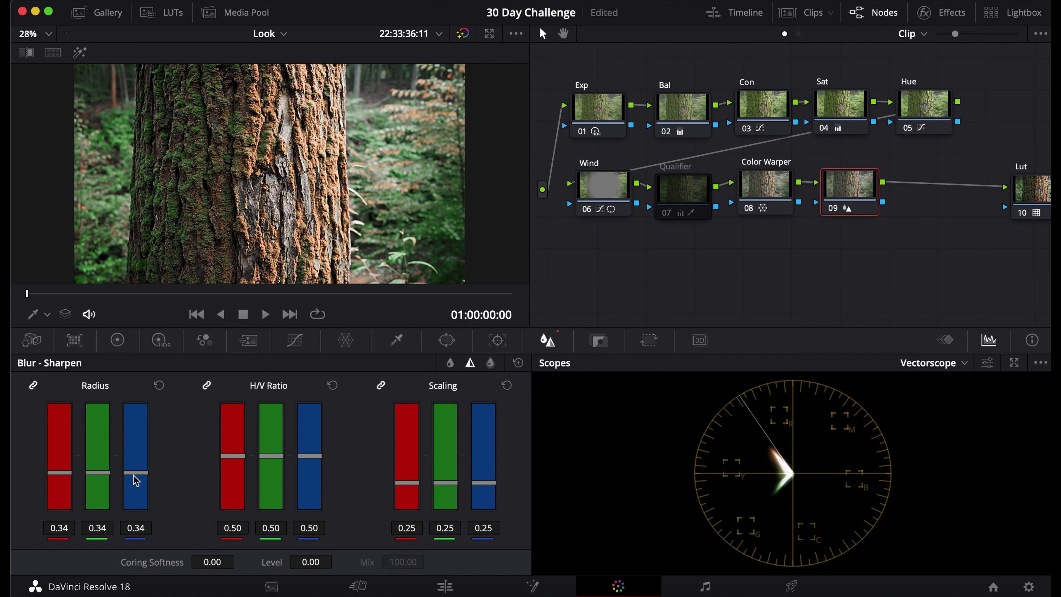
pyautogui.rightClick(860, 193)
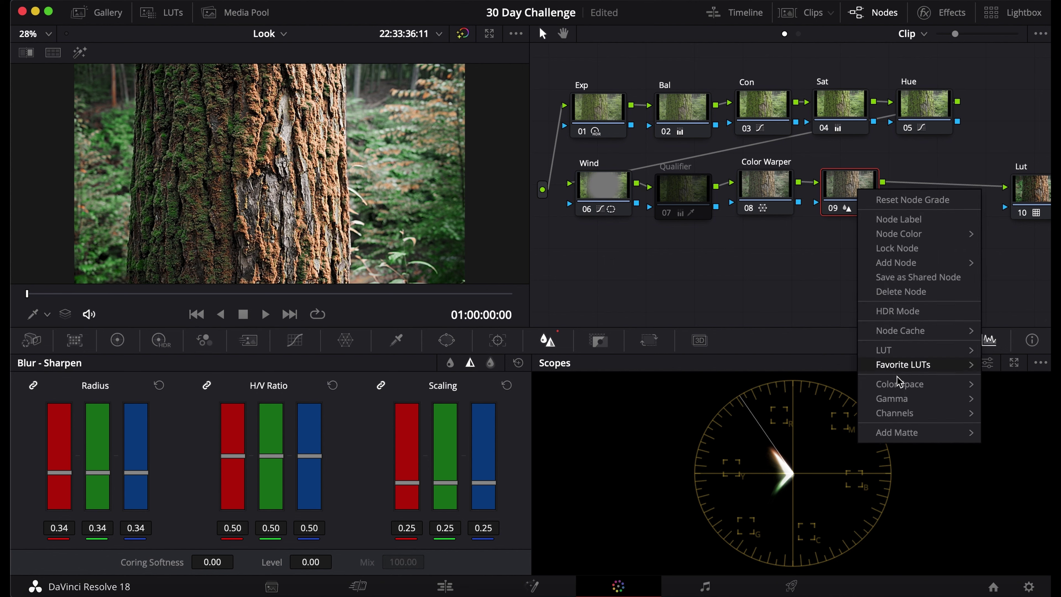
pyautogui.moveTo(901, 388)
pyautogui.click(729, 358)
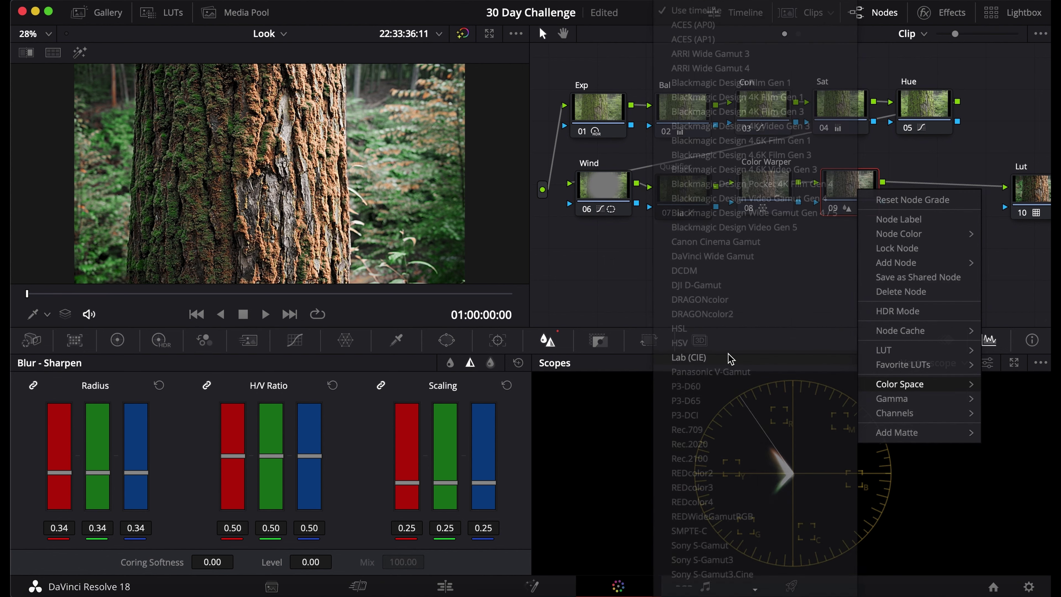
# Inspect the bark up close, lower the sharpening Radius to 0.26 and choose Lab (CIE) as the node's color space again.
pyautogui.scroll(5, 71, 163)
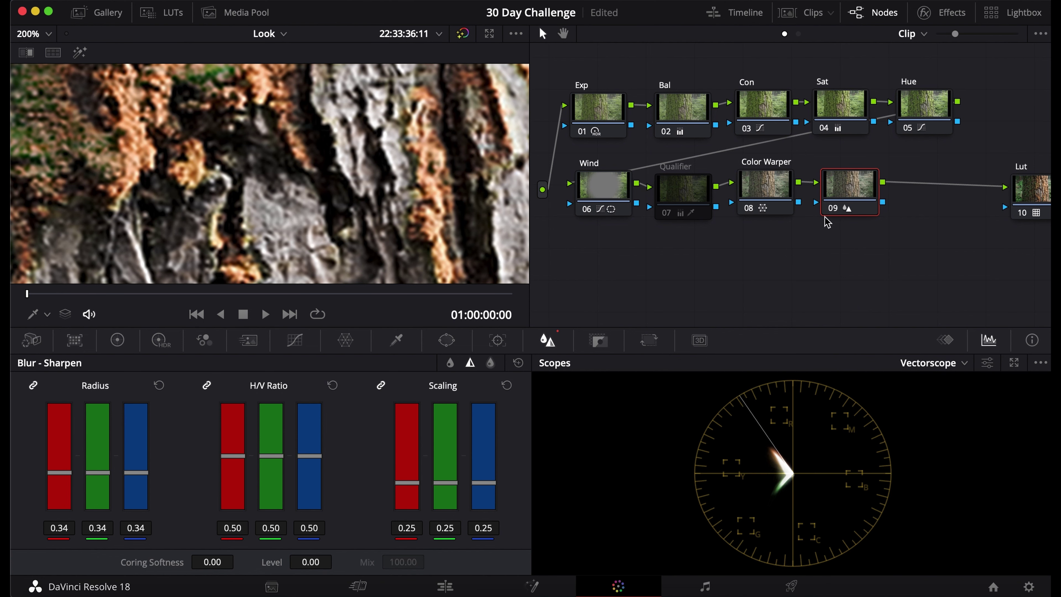
pyautogui.rightClick(850, 196)
pyautogui.press('Escape')
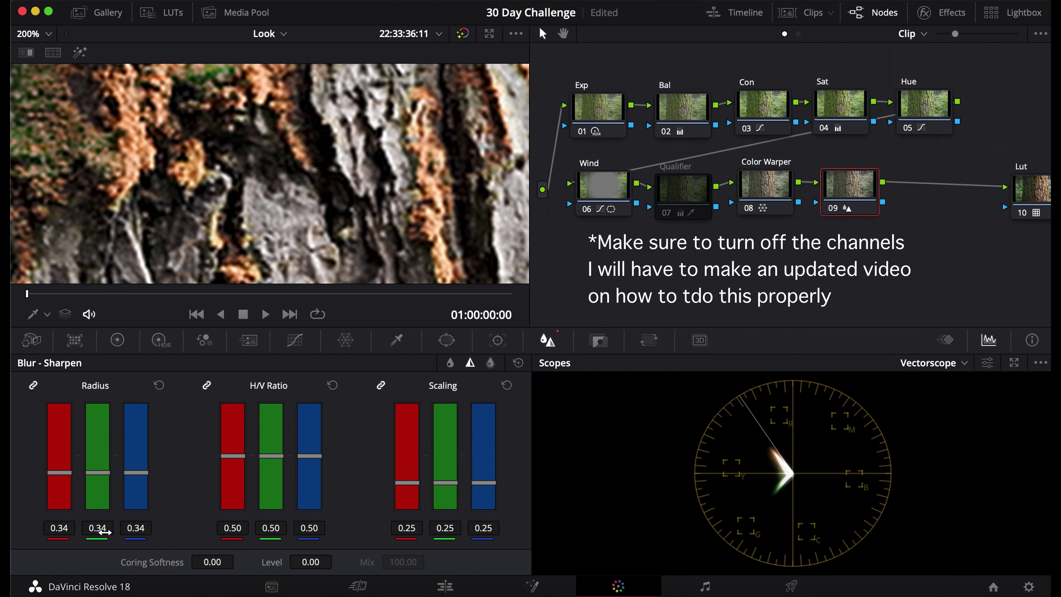
pyautogui.click(142, 483)
pyautogui.rightClick(842, 201)
pyautogui.moveTo(882, 393)
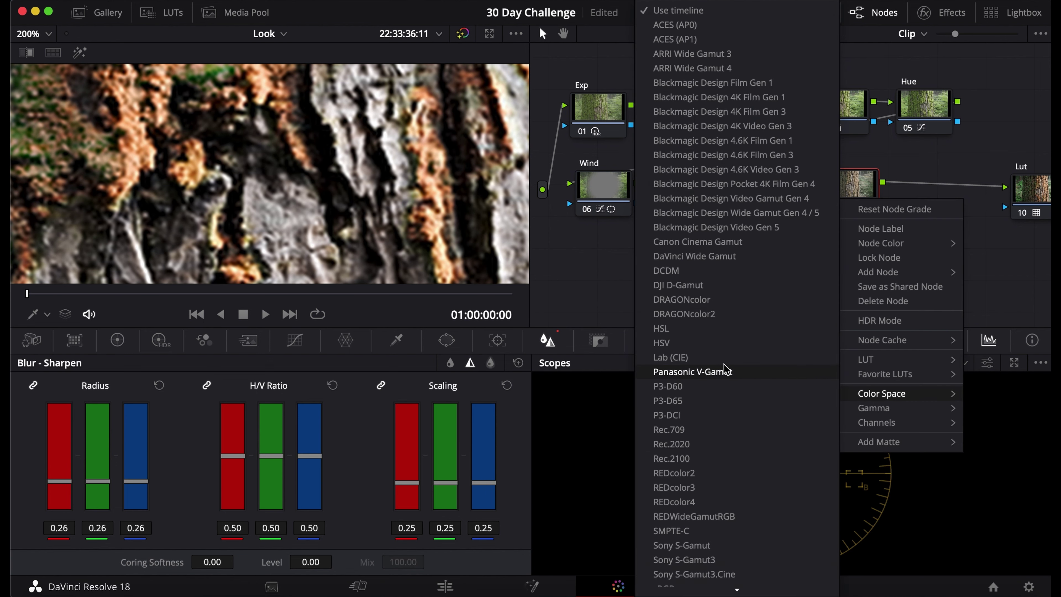
pyautogui.click(712, 358)
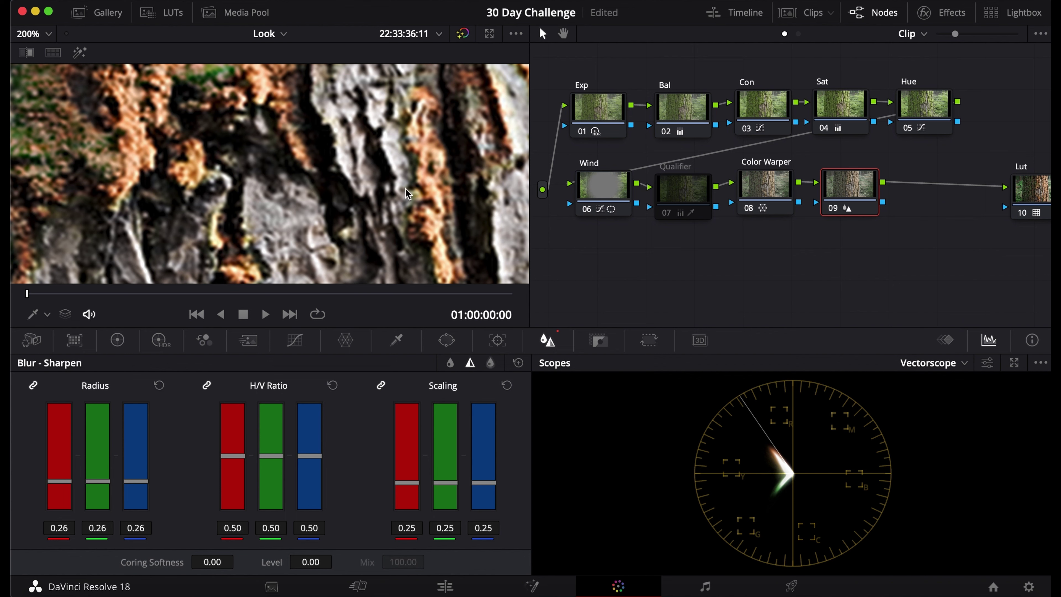
pyautogui.click(33, 33)
pyautogui.click(49, 54)
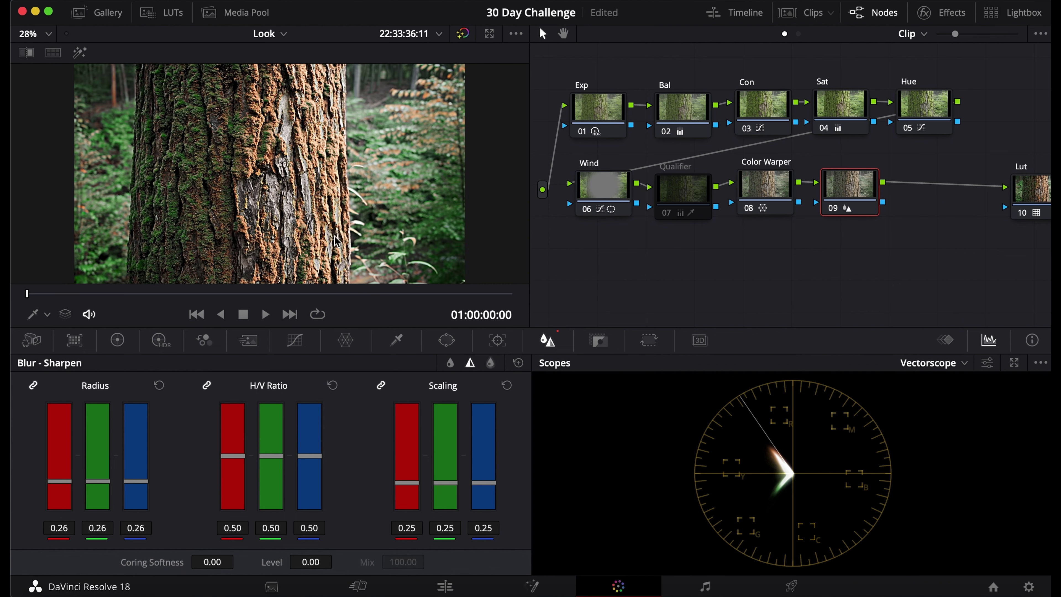
# Set the sharpening Level to 20 and the Coring Softness to 29.
pyautogui.moveTo(310, 561)
pyautogui.mouseDown()
pyautogui.moveTo(336, 561)
pyautogui.moveTo(316, 562)
pyautogui.mouseUp()
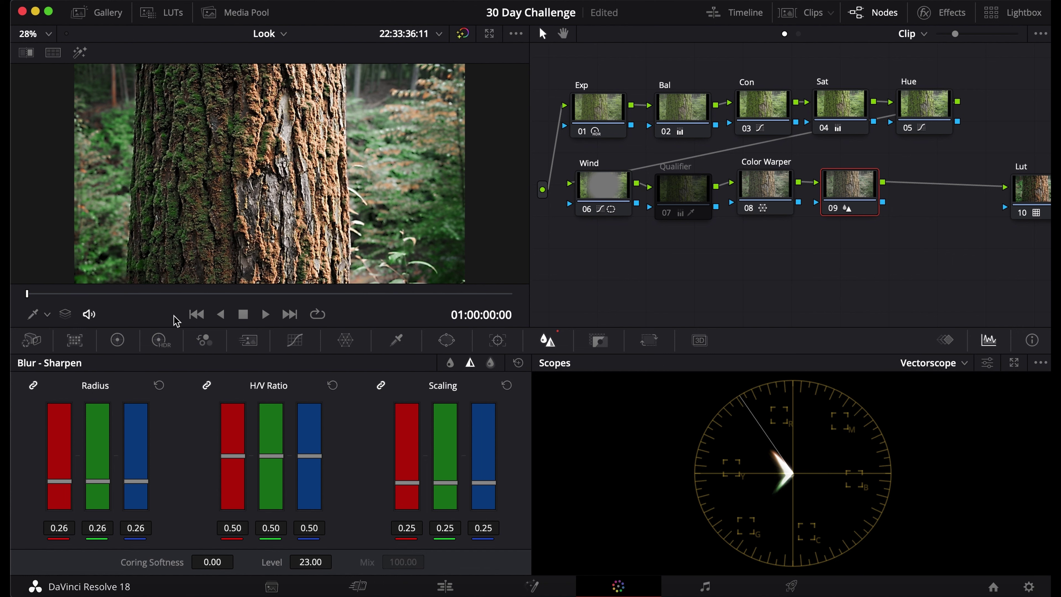
pyautogui.click(309, 561)
pyautogui.write('20')
pyautogui.press('Return')
pyautogui.moveTo(153, 564); pyautogui.dragTo(268, 561)
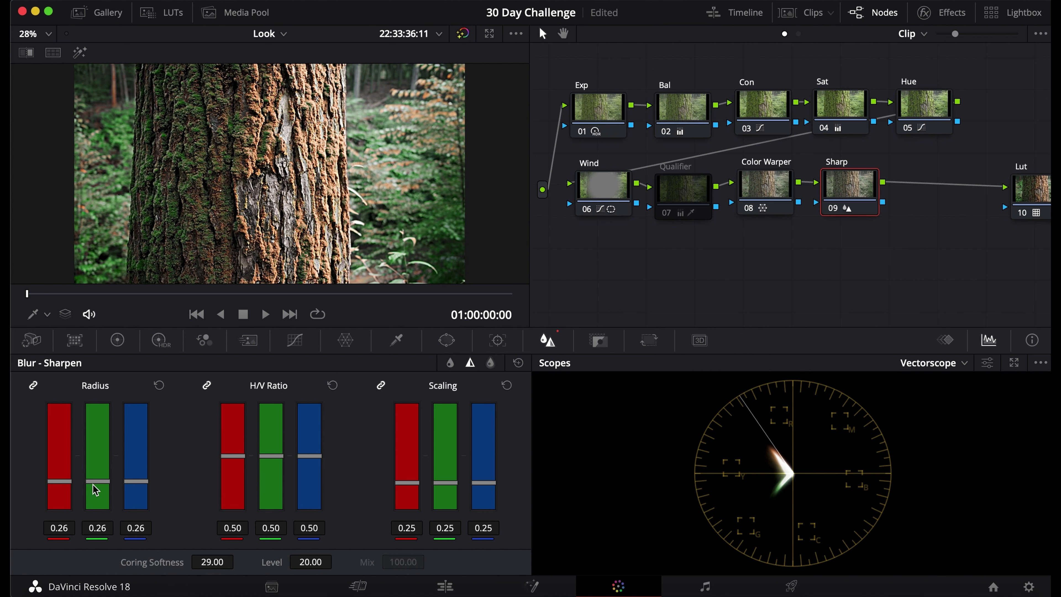
# Compare softer and sharper Radius values on the Sharp node at 100% view and settle on 0.35.
pyautogui.moveTo(142, 482); pyautogui.dragTo(142, 464)
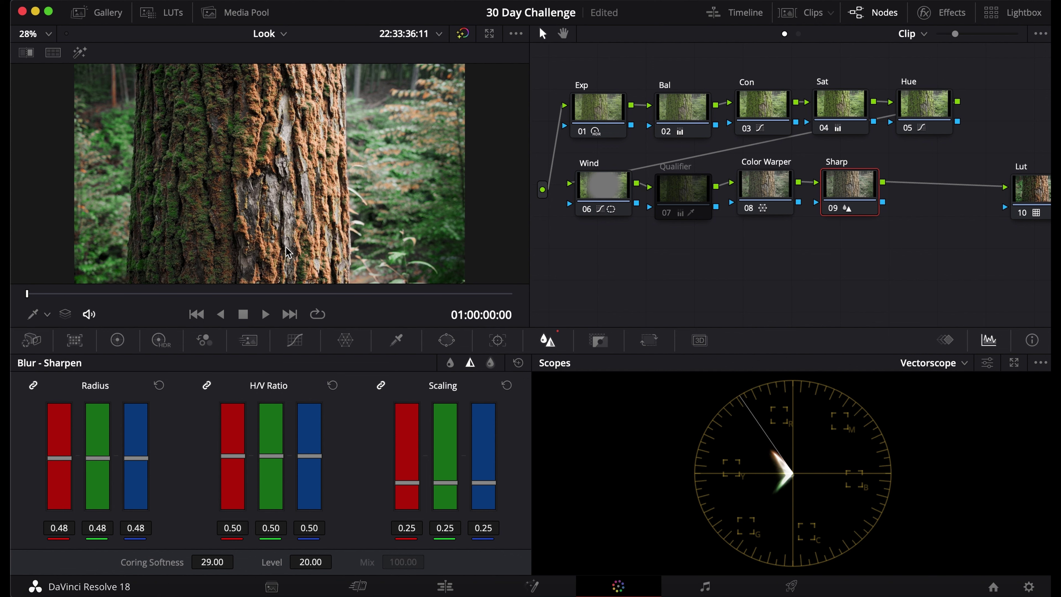
pyautogui.moveTo(144, 463); pyautogui.dragTo(143, 466)
pyautogui.click(54, 33)
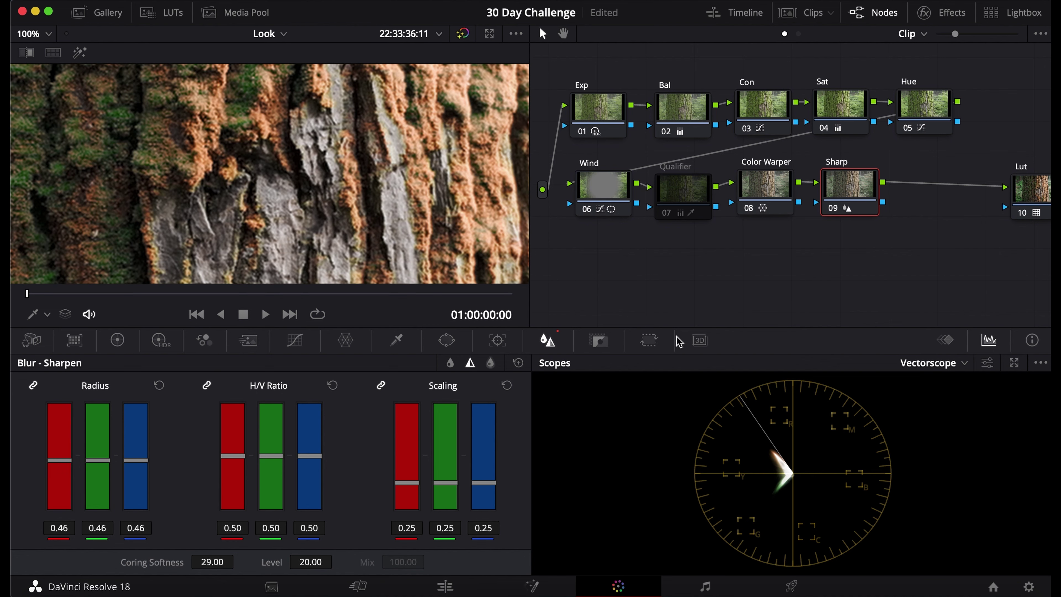
pyautogui.moveTo(135, 462); pyautogui.dragTo(137, 485)
# Try a sharpening Scaling of 0.72 and an H/V Ratio of 0.65, resetting each to its default.
pyautogui.moveTo(412, 482); pyautogui.dragTo(408, 496)
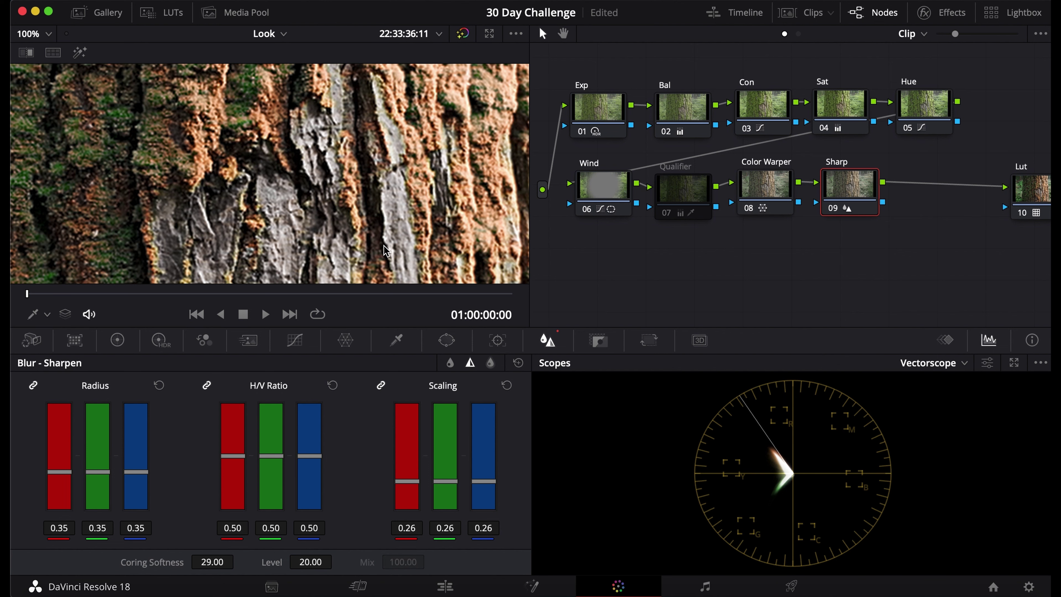
pyautogui.moveTo(414, 483); pyautogui.dragTo(414, 433)
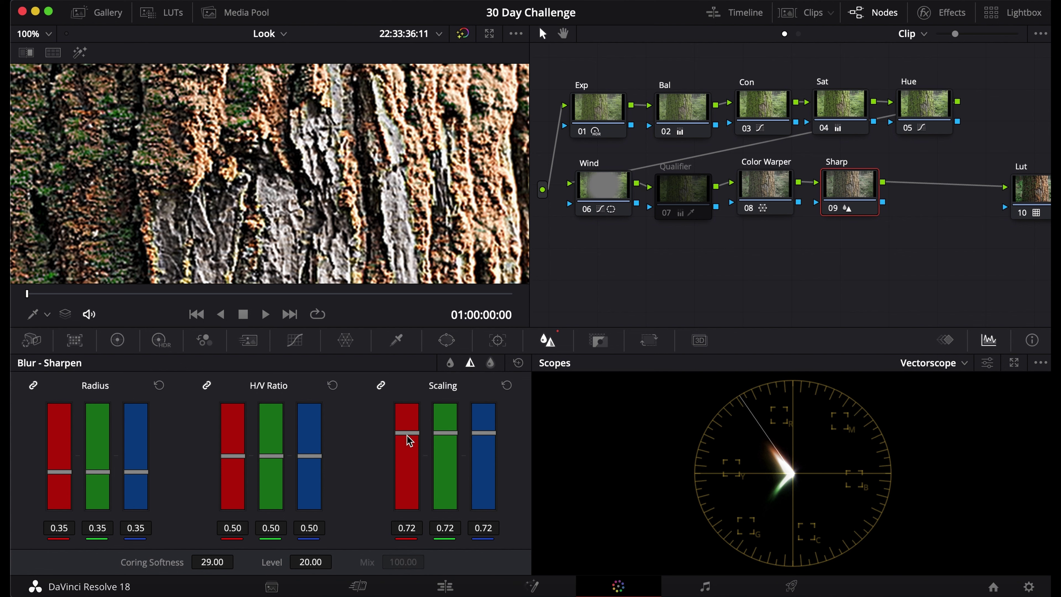
pyautogui.click(506, 387)
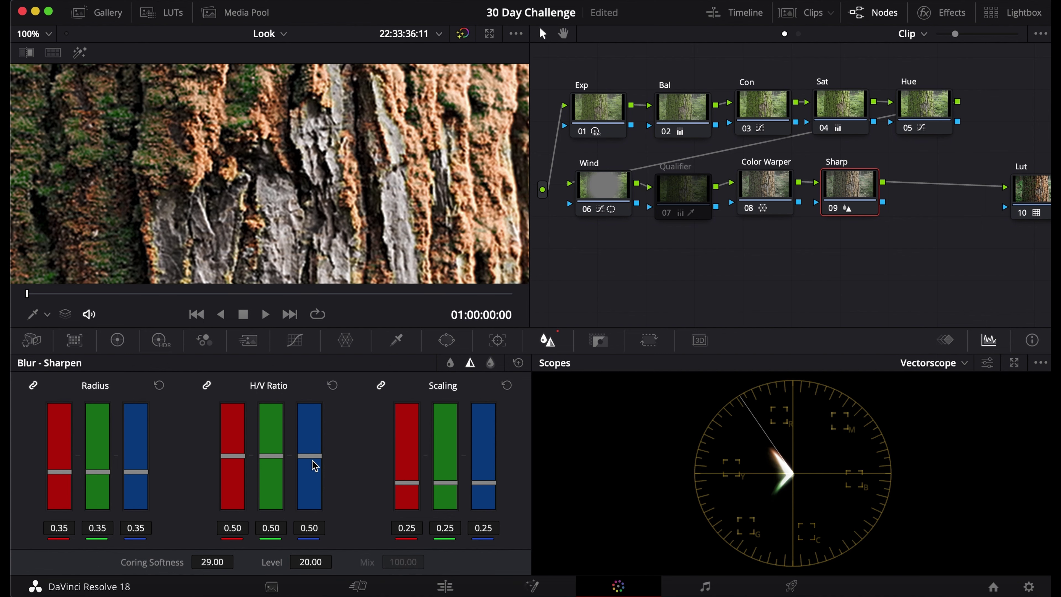
pyautogui.moveTo(310, 462); pyautogui.dragTo(295, 443)
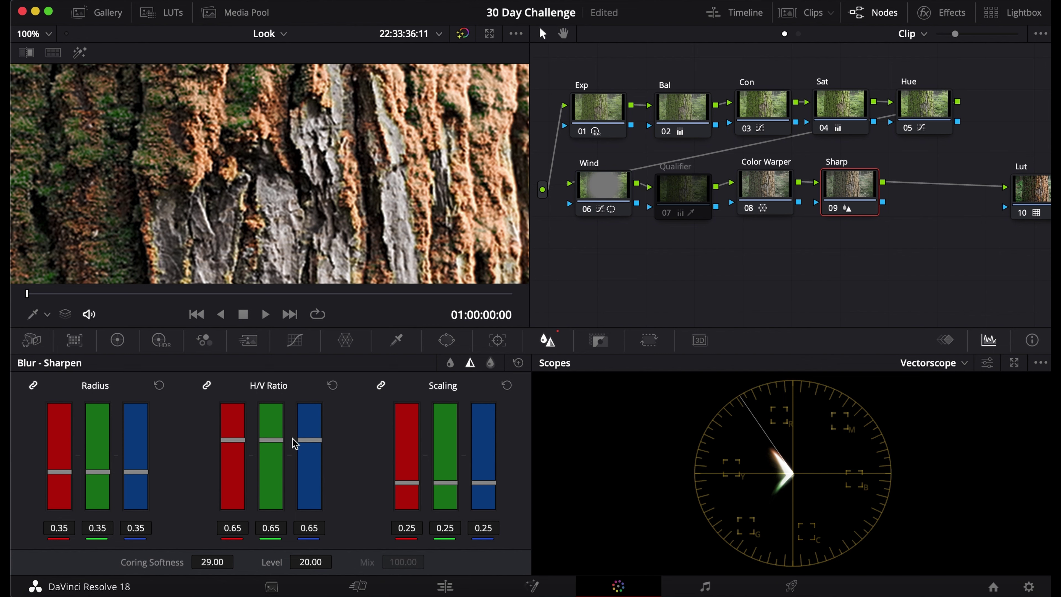
pyautogui.click(334, 387)
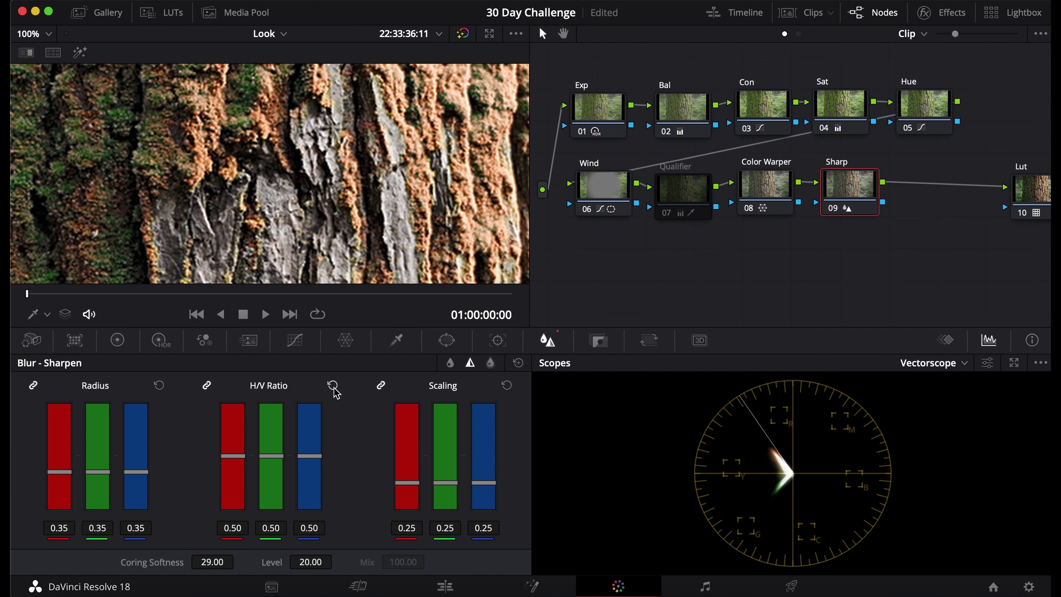
# Insert a serial node before the Sharp node and label it MD.
pyautogui.hotkey('shift', 's')
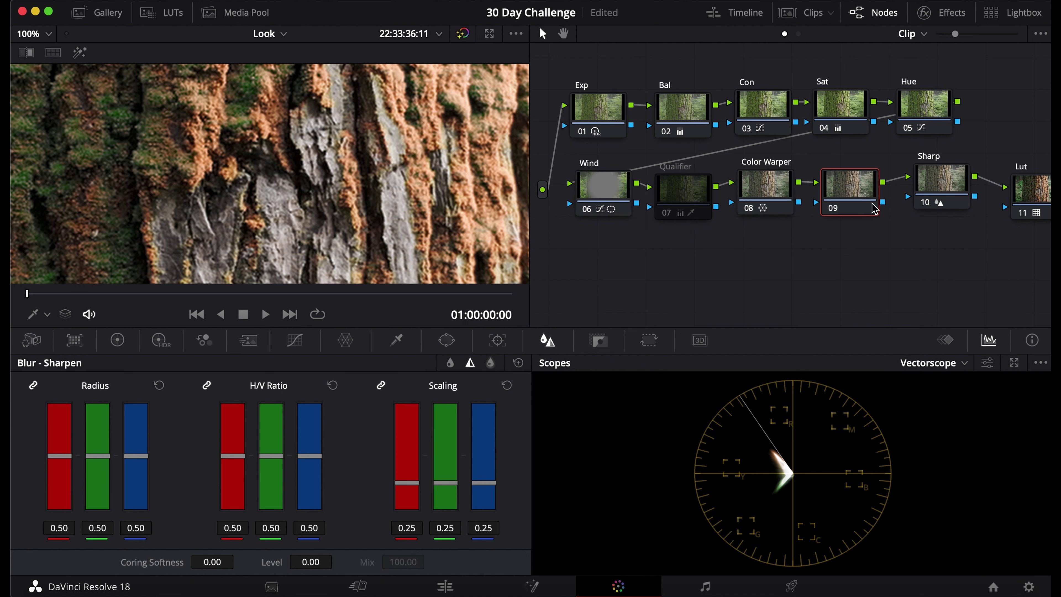
pyautogui.write('MD')
pyautogui.press('Return')
# Test Mid/Detail on the MD node at 75 and at a softening value, and set it to 50.
pyautogui.click(117, 340)
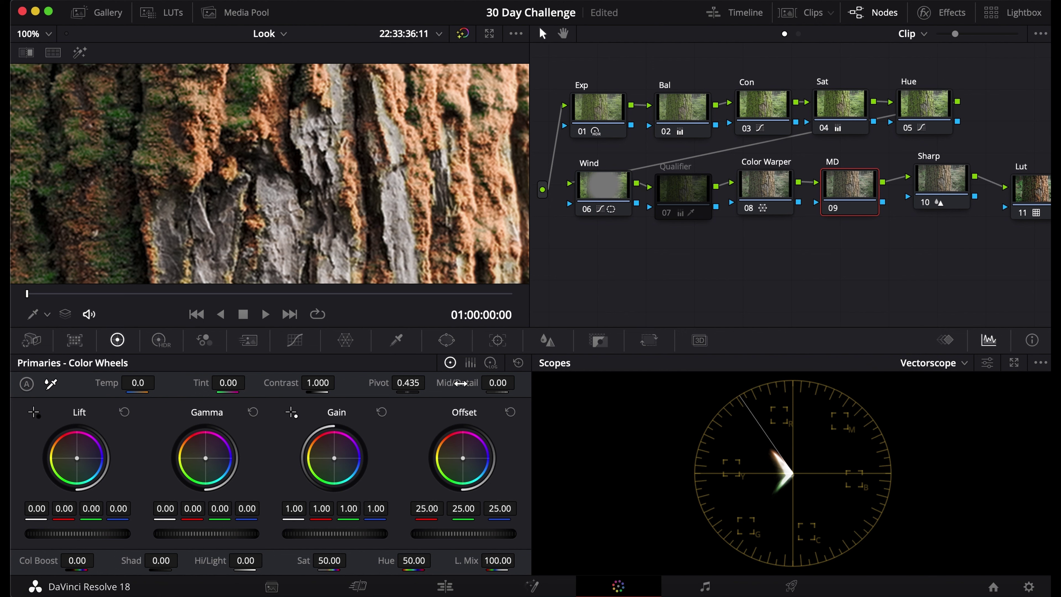
pyautogui.moveTo(461, 383)
pyautogui.mouseDown()
pyautogui.moveTo(439, 383)
pyautogui.moveTo(497, 384)
pyautogui.moveTo(463, 388)
pyautogui.mouseUp()
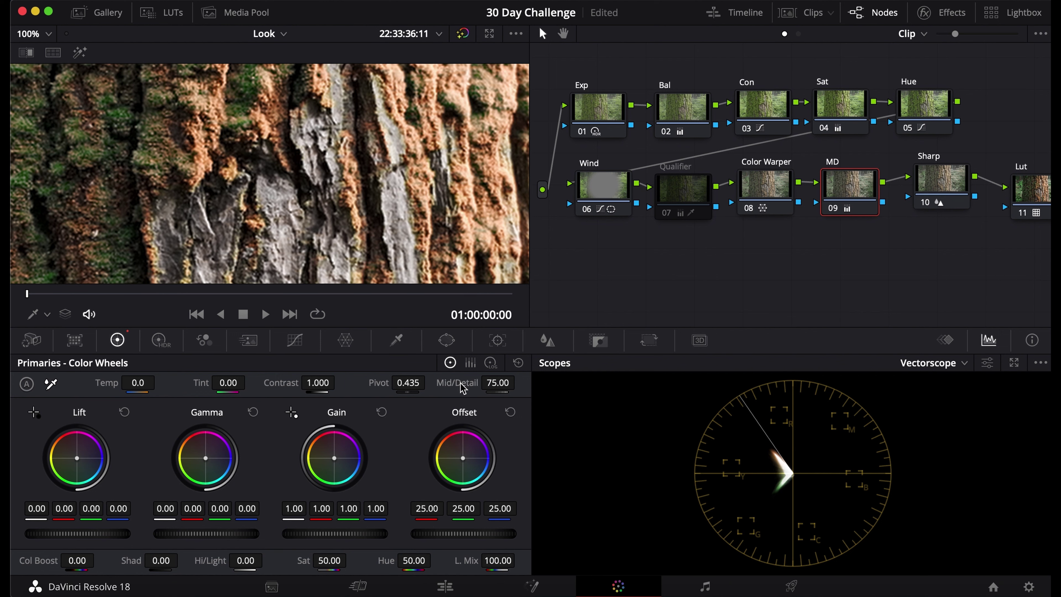
pyautogui.doubleClick(463, 388)
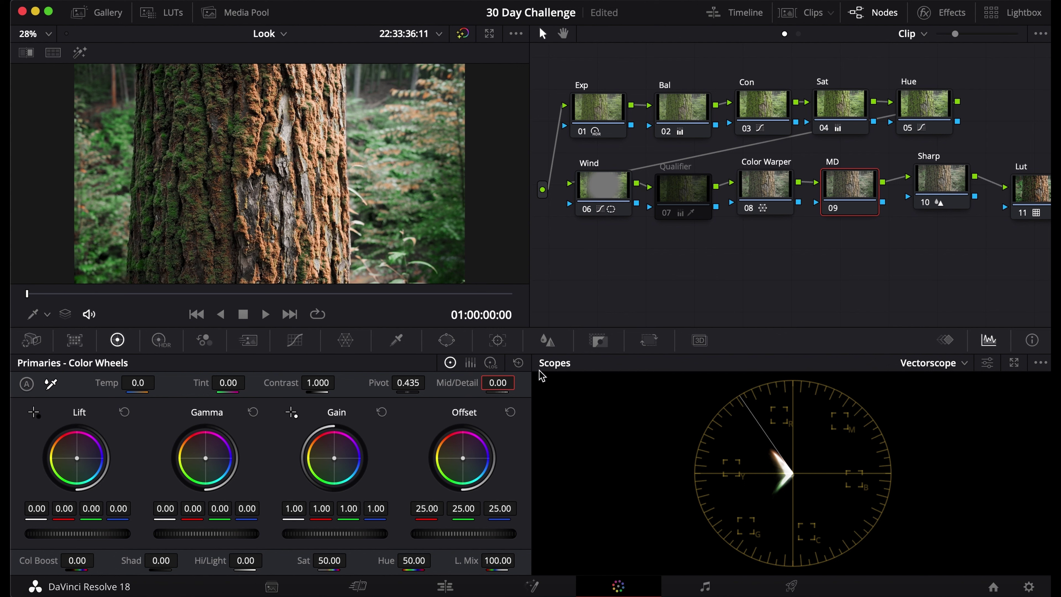
pyautogui.moveTo(497, 380); pyautogui.dragTo(496, 381)
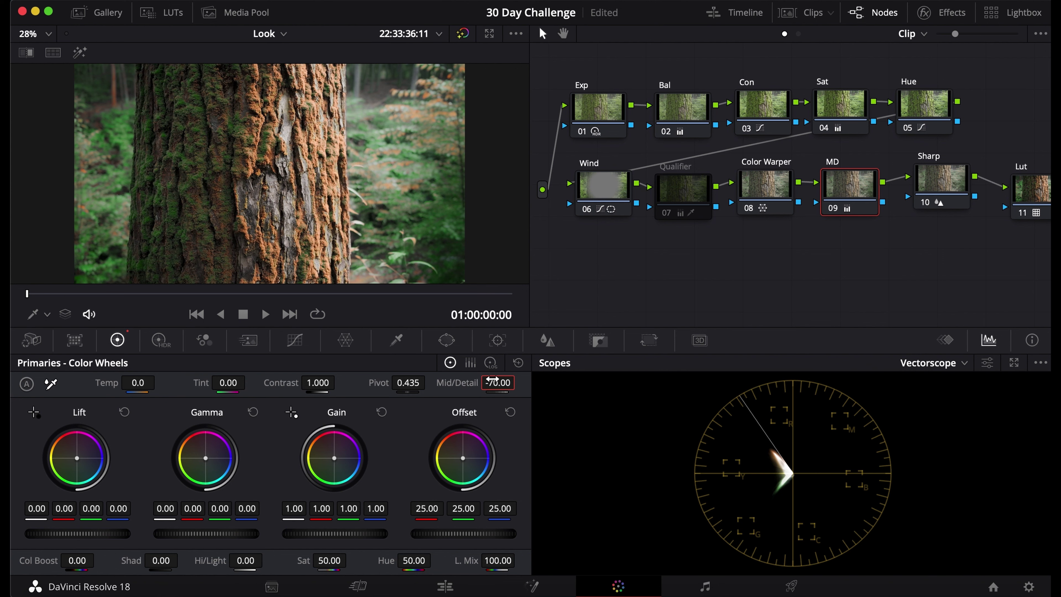
pyautogui.moveTo(493, 380); pyautogui.dragTo(494, 381)
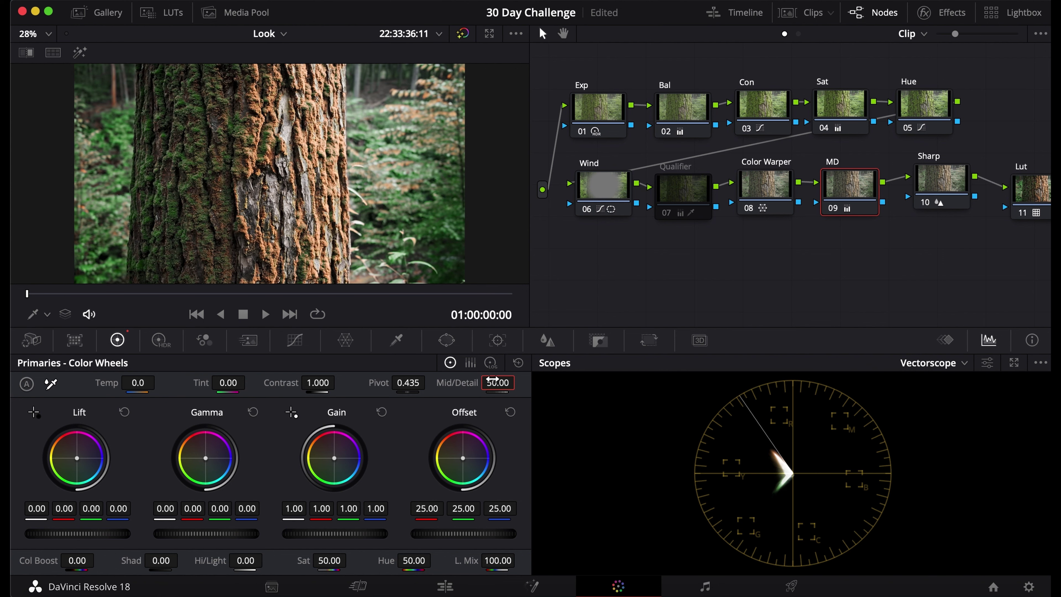
# Add a serial node labelled Correct after the Sharp node and place it beneath the Qualifier node.
pyautogui.moveTo(680, 221)
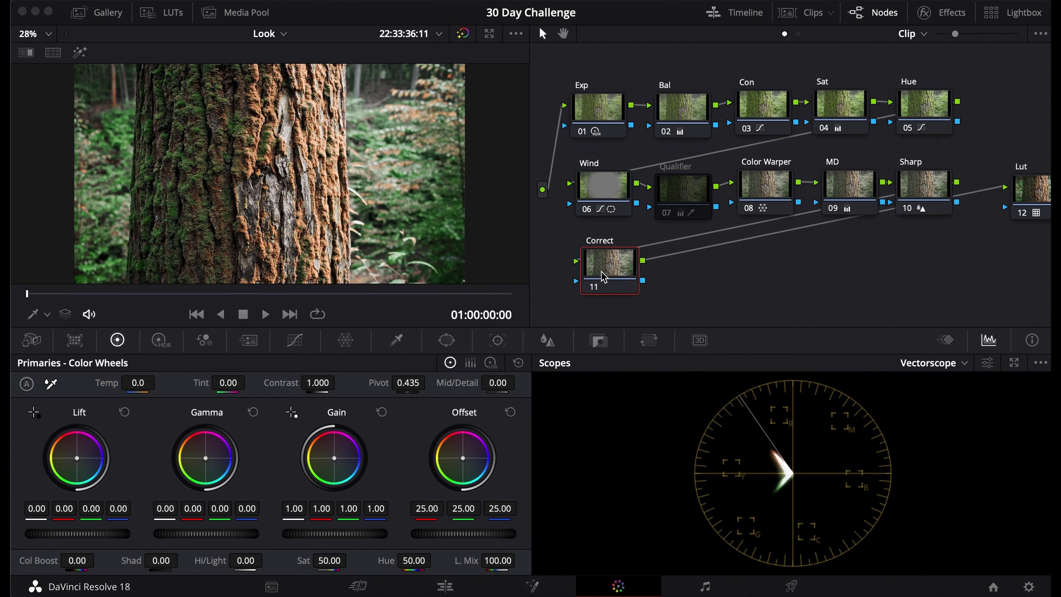
pyautogui.moveTo(605, 278); pyautogui.dragTo(664, 270)
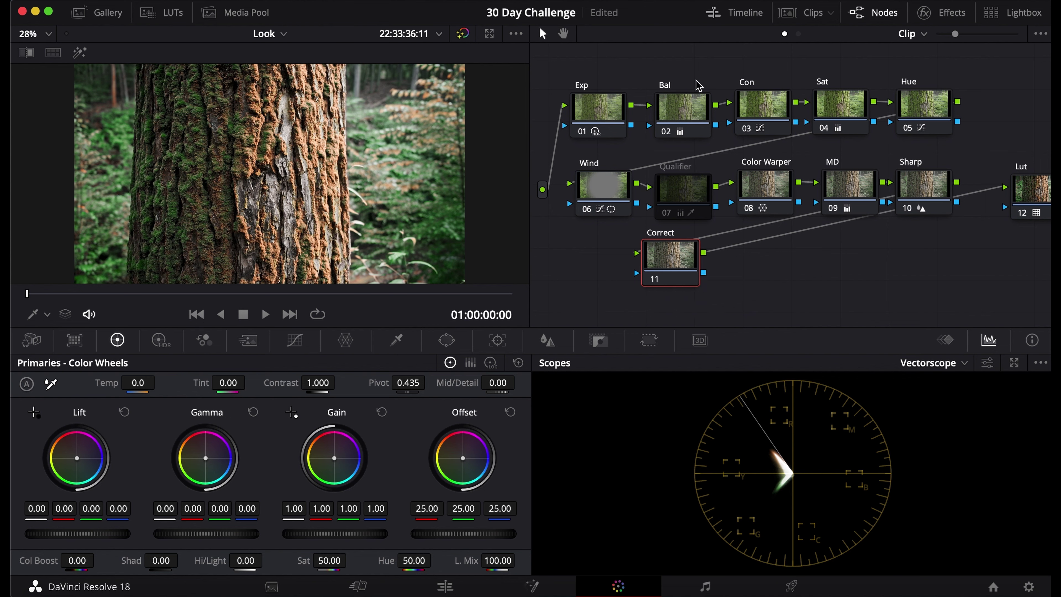
# Switch the scope to Waveform and set the Correct node's saturation to 0.
pyautogui.click(936, 363)
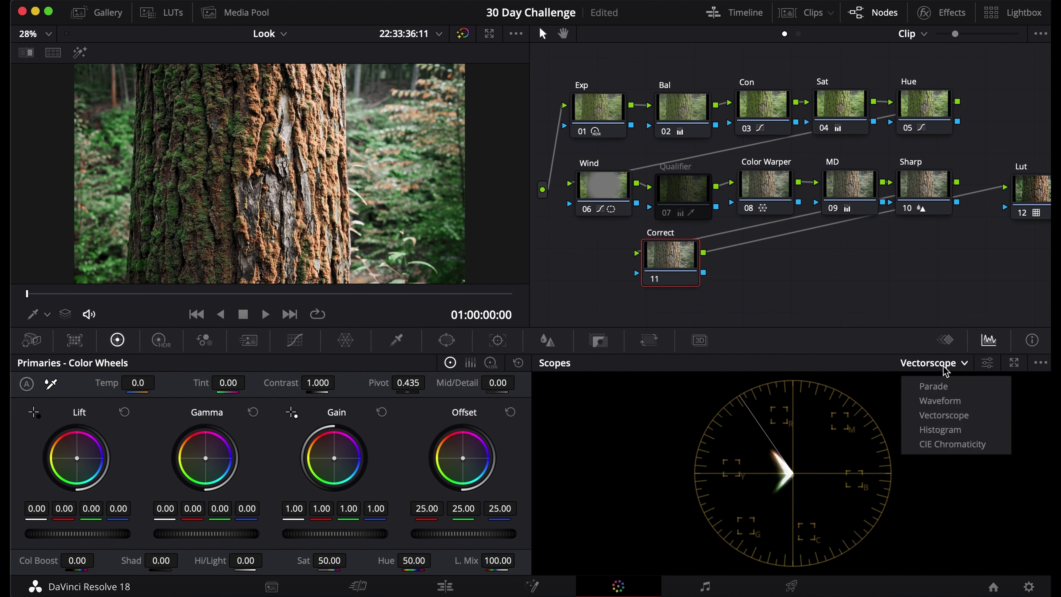
pyautogui.click(938, 408)
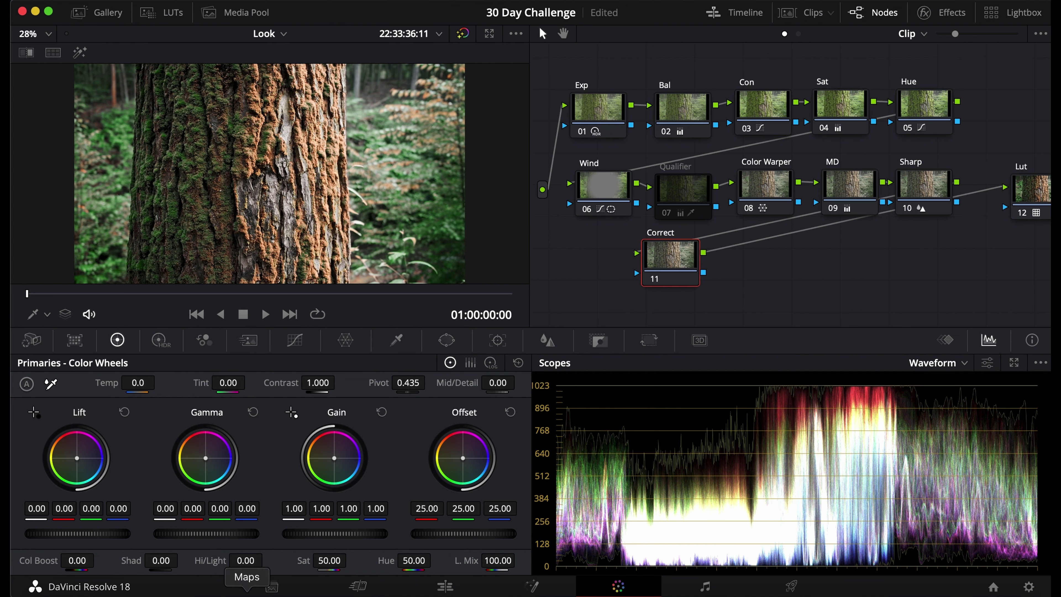
pyautogui.click(321, 560)
pyautogui.write('0')
pyautogui.press('Return')
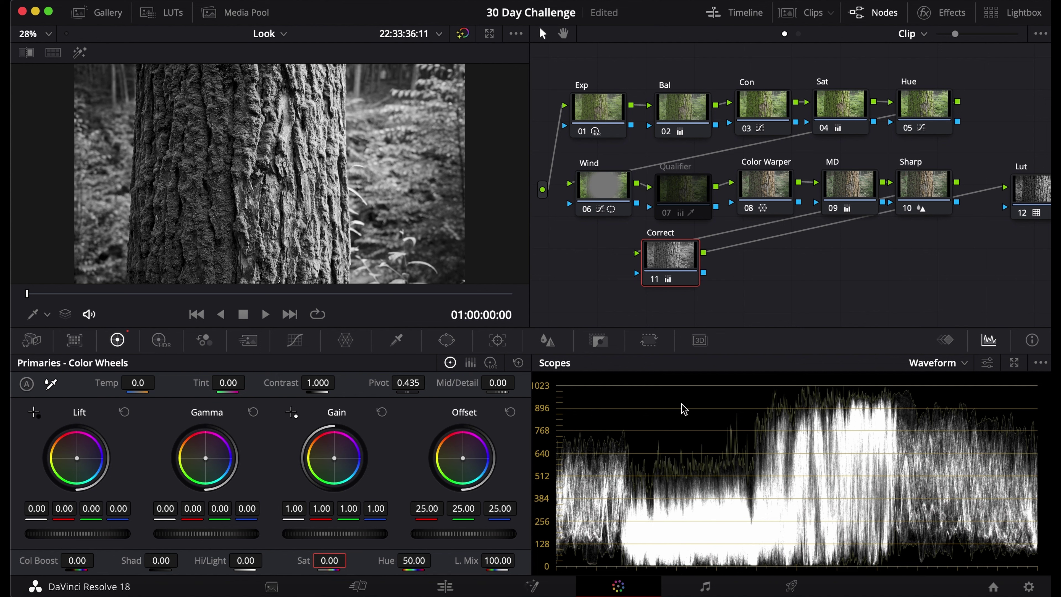
# Try pulling in the white and black points of the Correct node's custom curve, undoing both adjustments.
pyautogui.click(295, 340)
pyautogui.moveTo(338, 388); pyautogui.dragTo(324, 392)
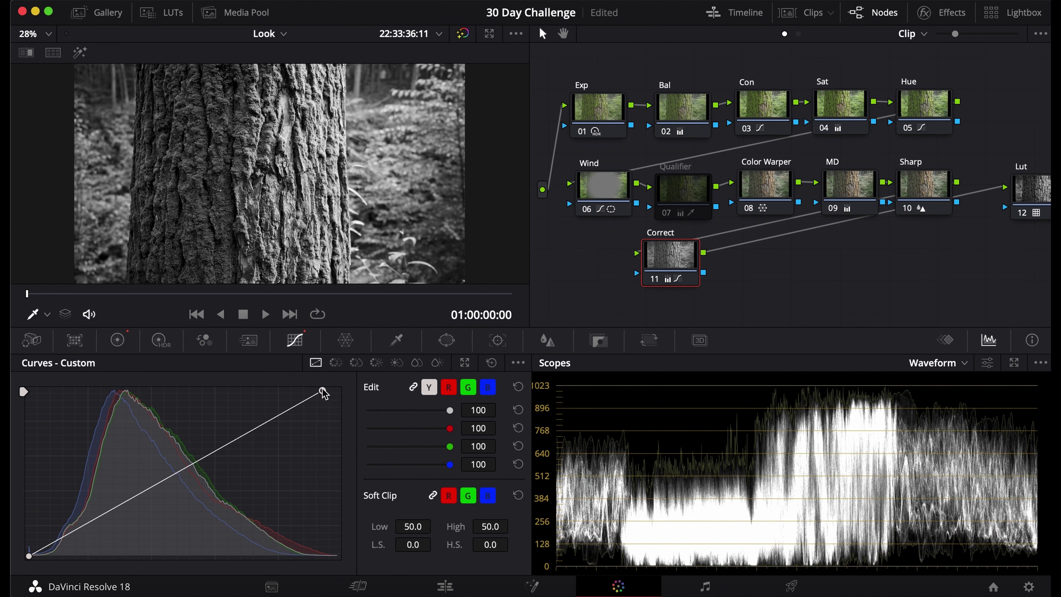
pyautogui.moveTo(29, 556); pyautogui.dragTo(35, 555)
pyautogui.press('super+z')
pyautogui.press('super+z')
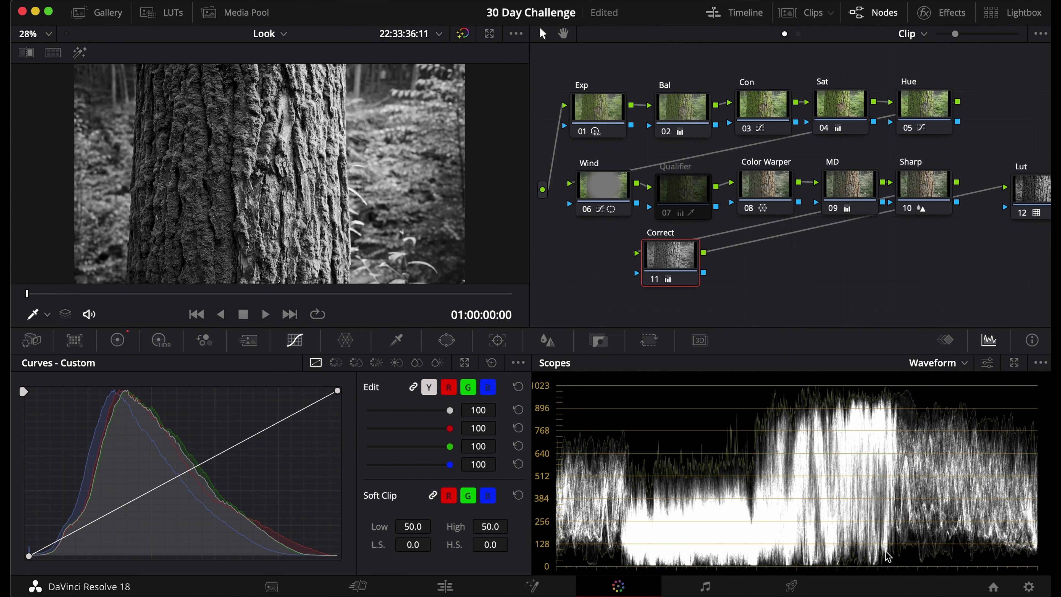
# Reset the Correct node's grade and switch the scope back to Vectorscope.
pyautogui.rightClick(654, 263)
pyautogui.click(711, 270)
pyautogui.click(936, 363)
pyautogui.click(894, 406)
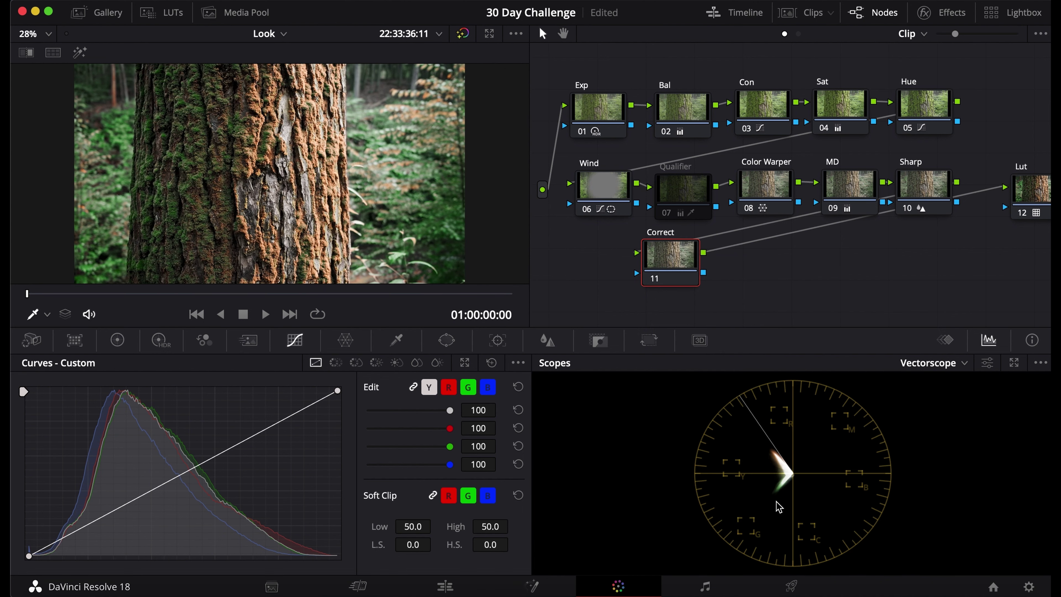
# Try lowering the Correct node's Offset to 22.60 for red and 22.20 for green, and reset the node grade.
pyautogui.click(117, 340)
pyautogui.click(471, 362)
pyautogui.moveTo(463, 458)
pyautogui.mouseDown()
pyautogui.moveTo(442, 460)
pyautogui.moveTo(463, 461)
pyautogui.mouseUp()
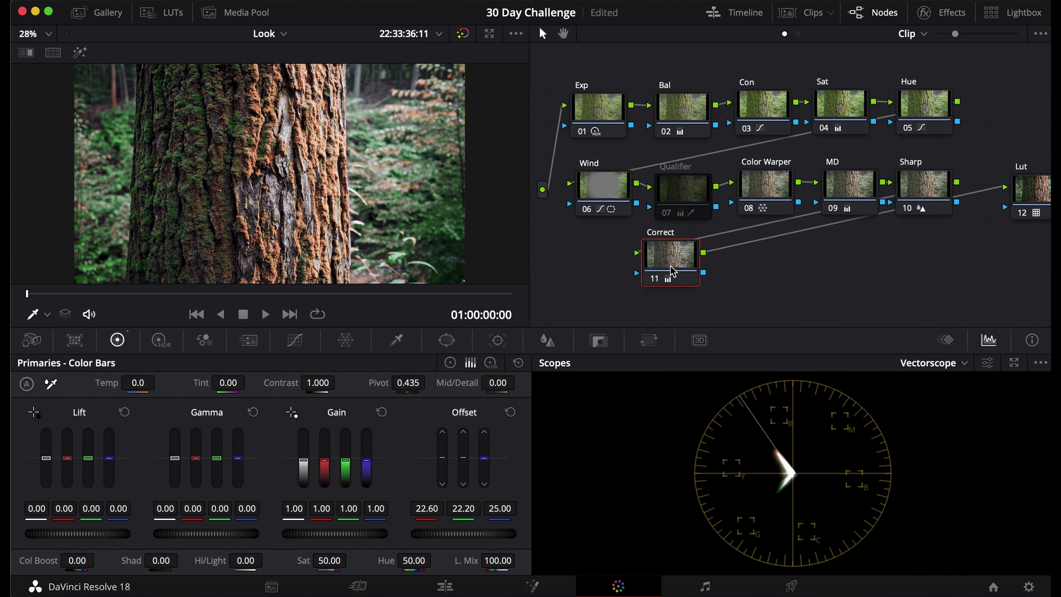
pyautogui.rightClick(665, 272)
pyautogui.click(689, 280)
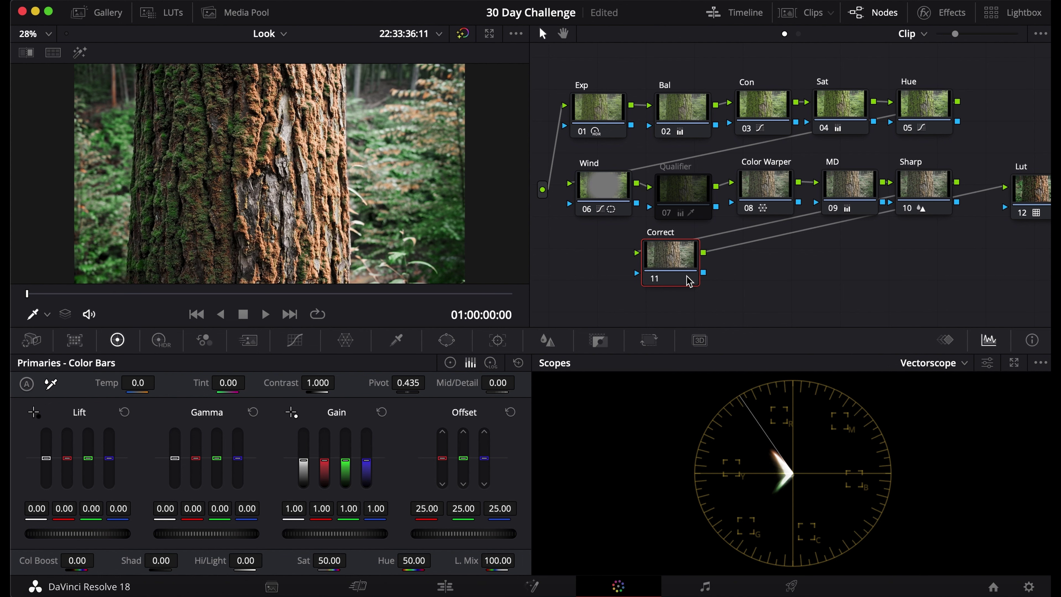
# Open the custom curves for the Correct node.
pyautogui.click(295, 340)
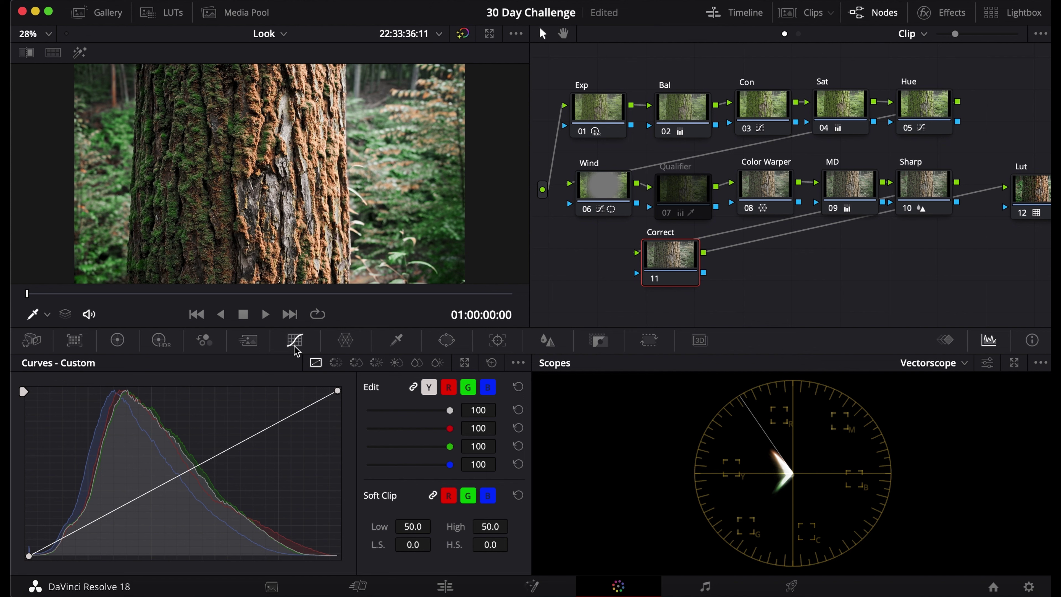